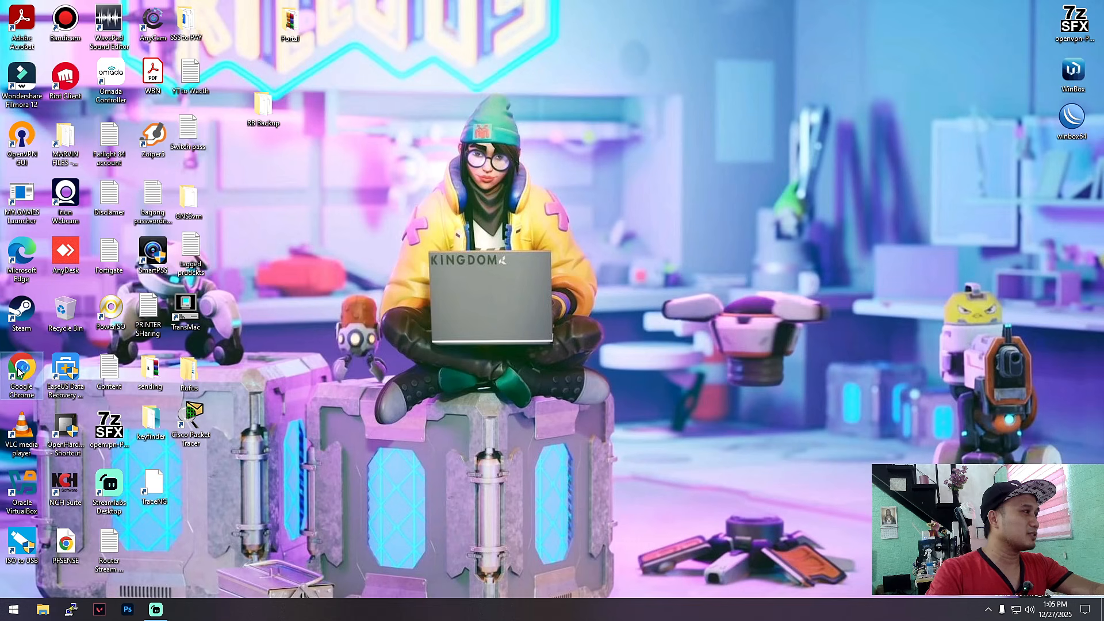
Step: Open YouTube in the web browser, then close the browser
double_click(21, 371)
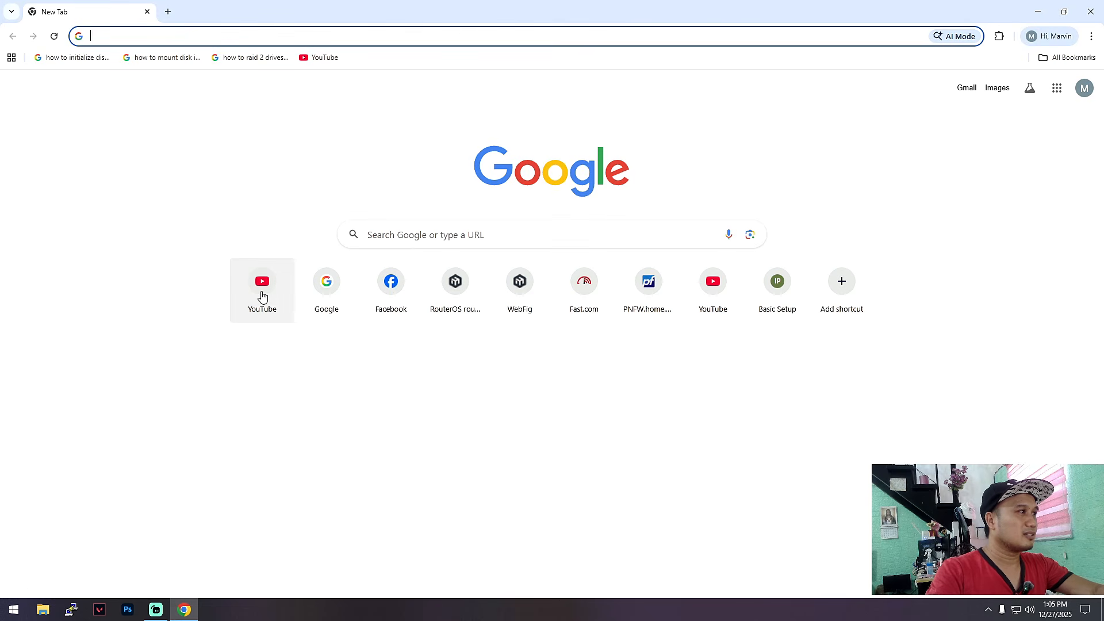
left_click(261, 292)
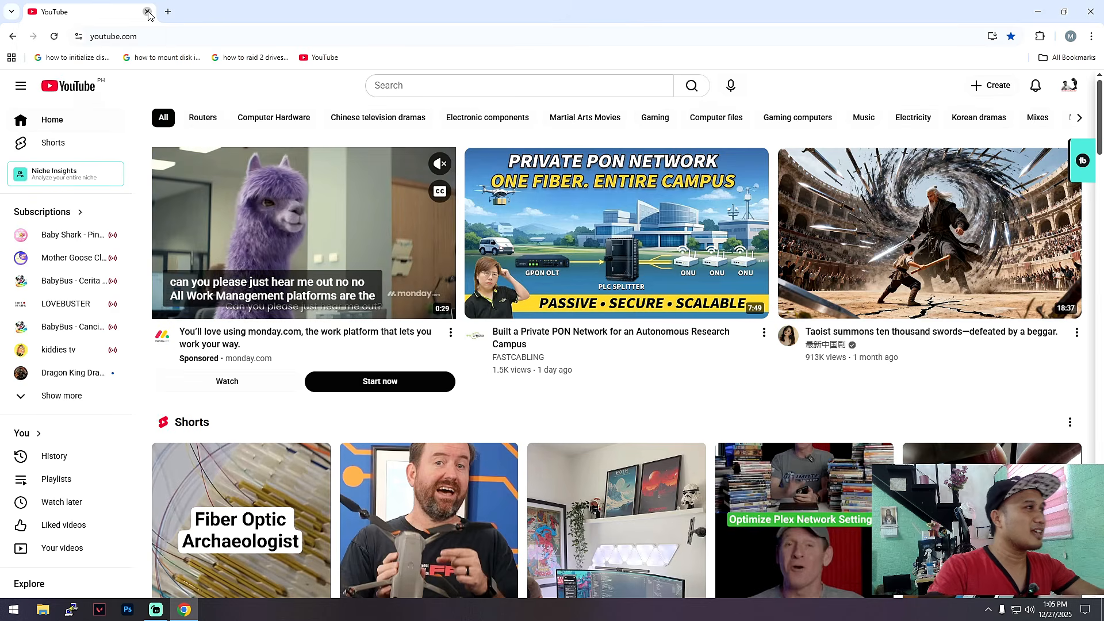
left_click(147, 12)
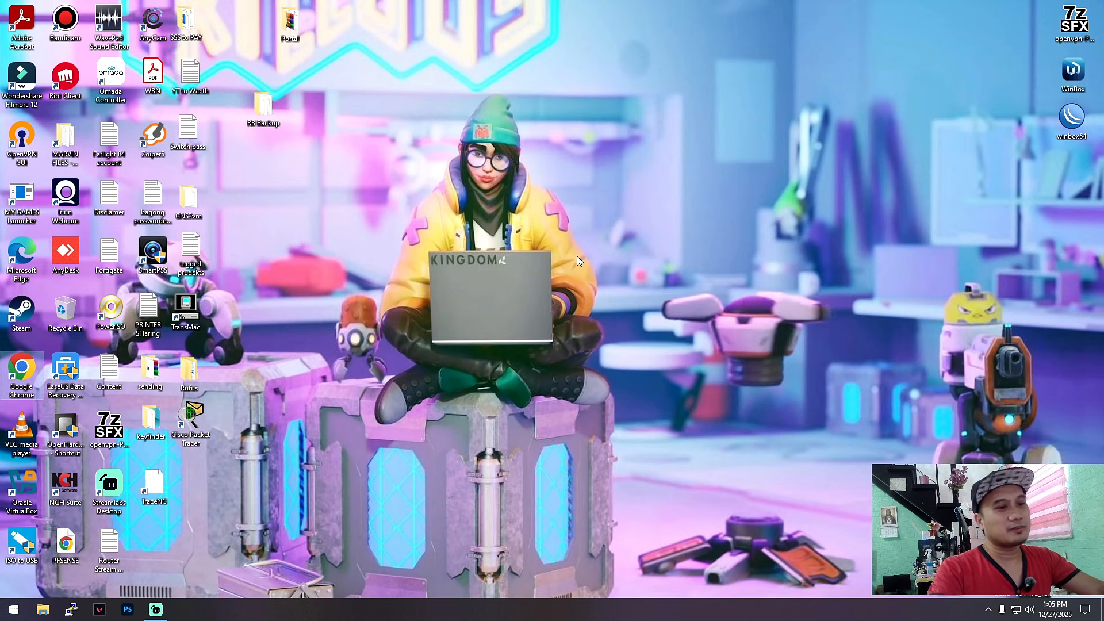
Step: List the network adapter addresses in a command console and highlight the PC's IPv4 192.168.88.254
key("super+r")
key("Return")
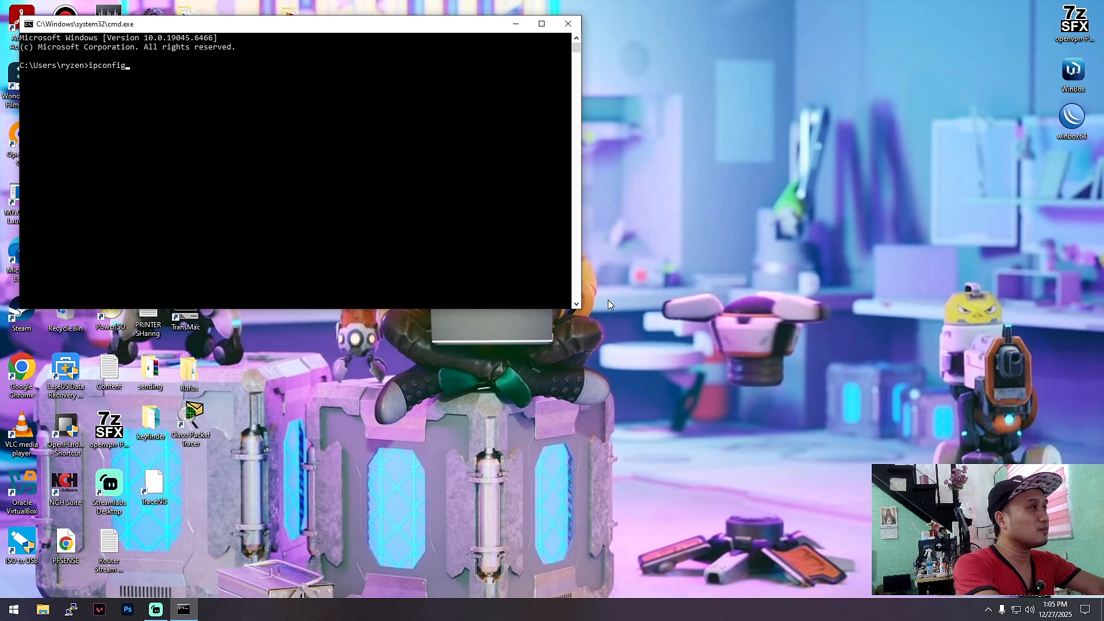
key("Return")
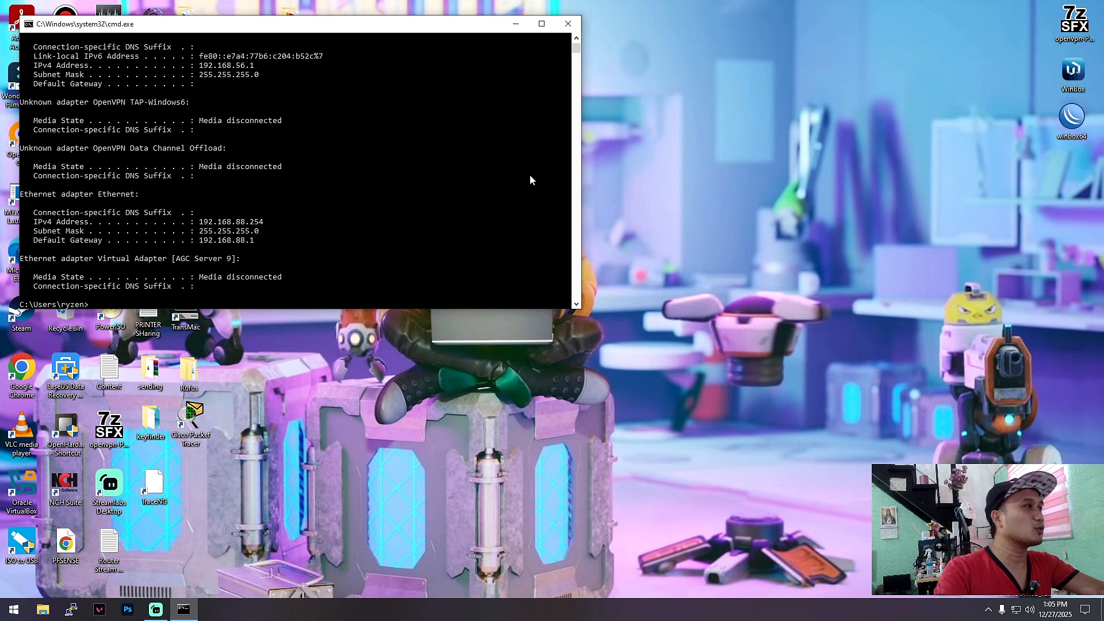
left_click_drag(378, 36, 544, 87)
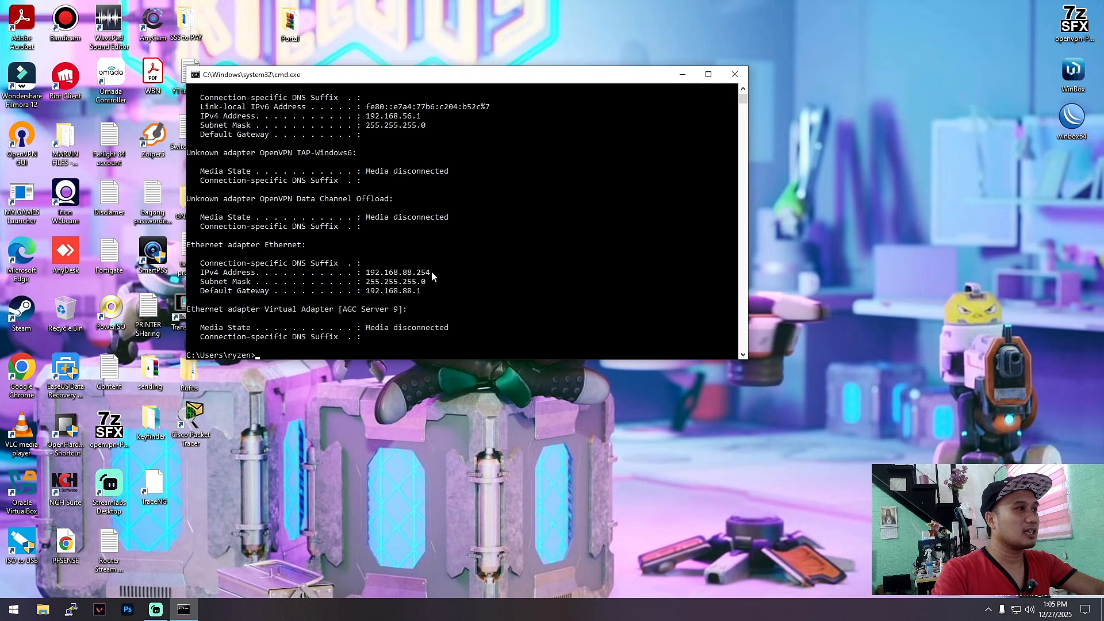
left_click_drag(431, 273, 369, 274)
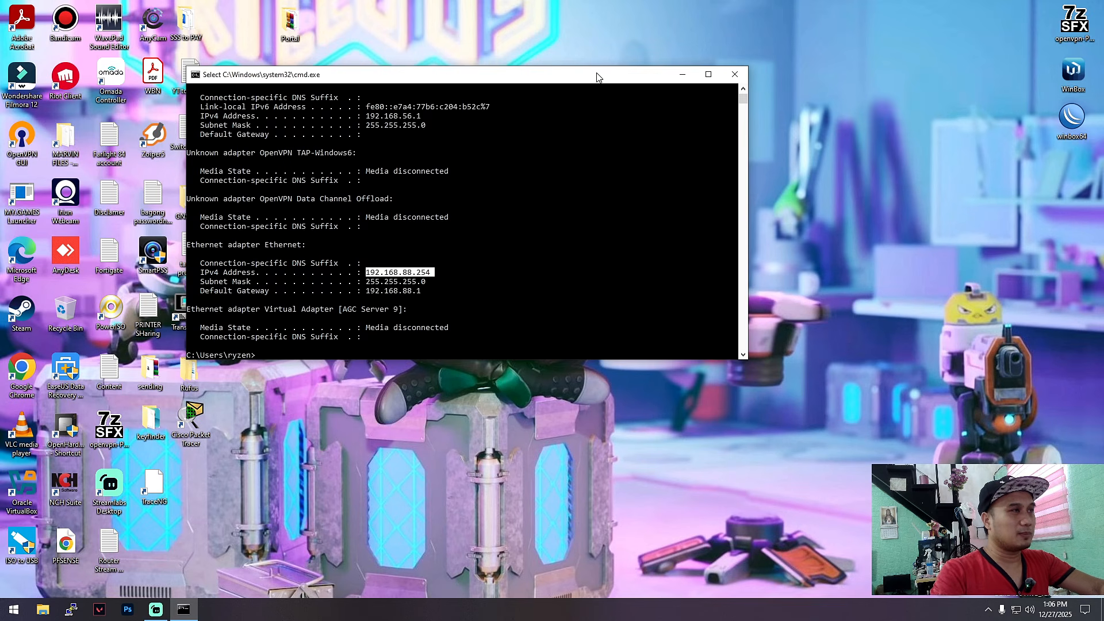
left_click_drag(597, 77, 671, 96)
Step: Close the command console and refresh the desktop several times
right_click(882, 80)
left_click(913, 117)
left_click(753, 93)
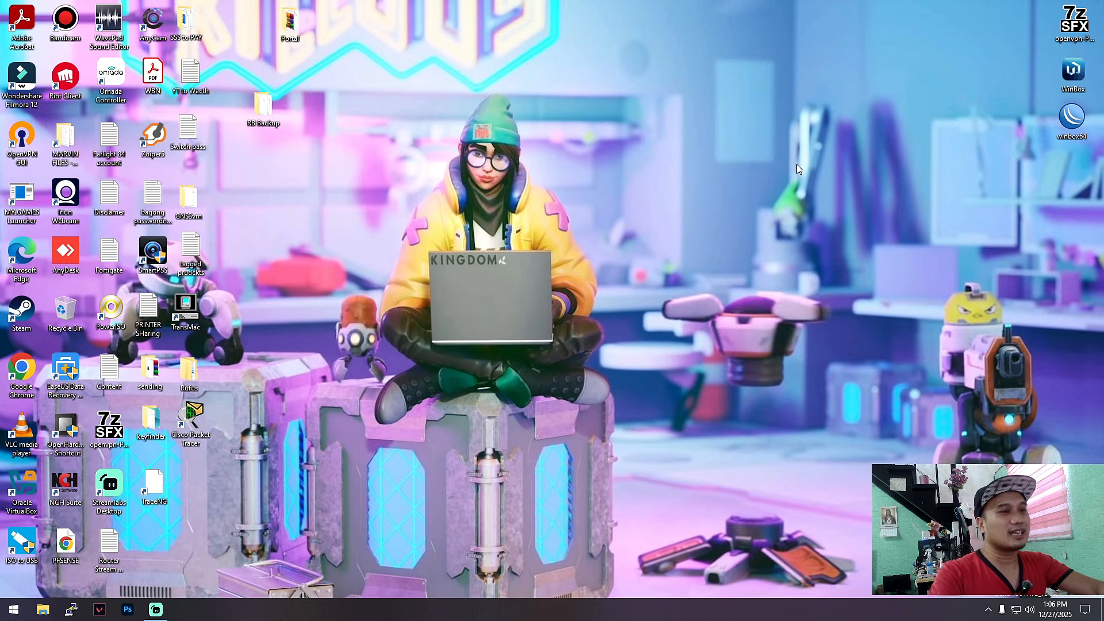
right_click(810, 224)
left_click(833, 258)
right_click(806, 227)
left_click(832, 262)
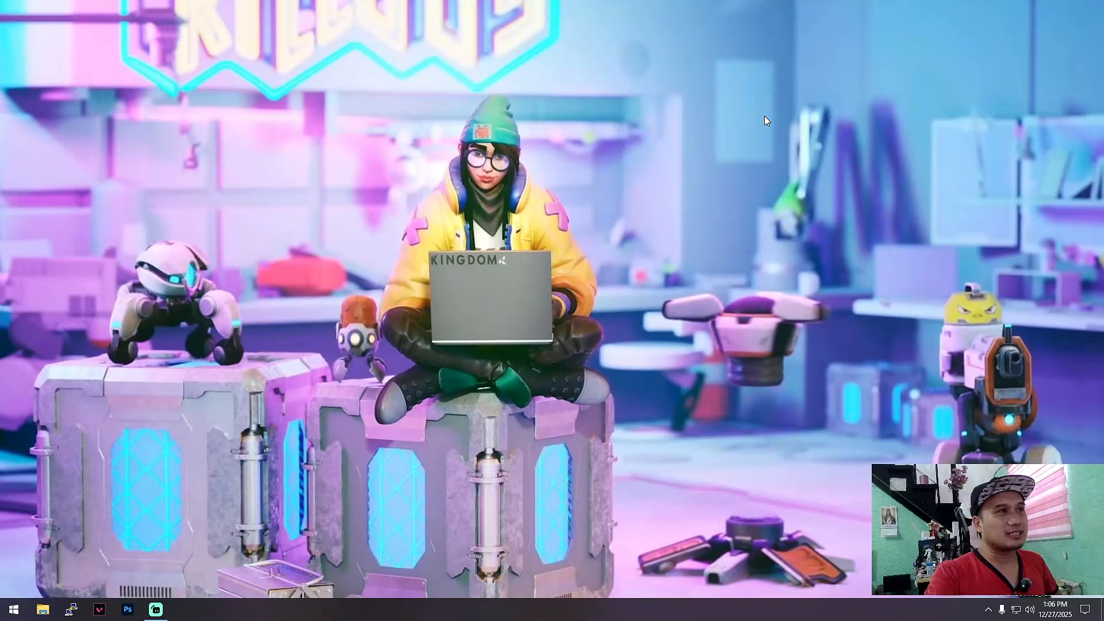
right_click(764, 115)
left_click(819, 150)
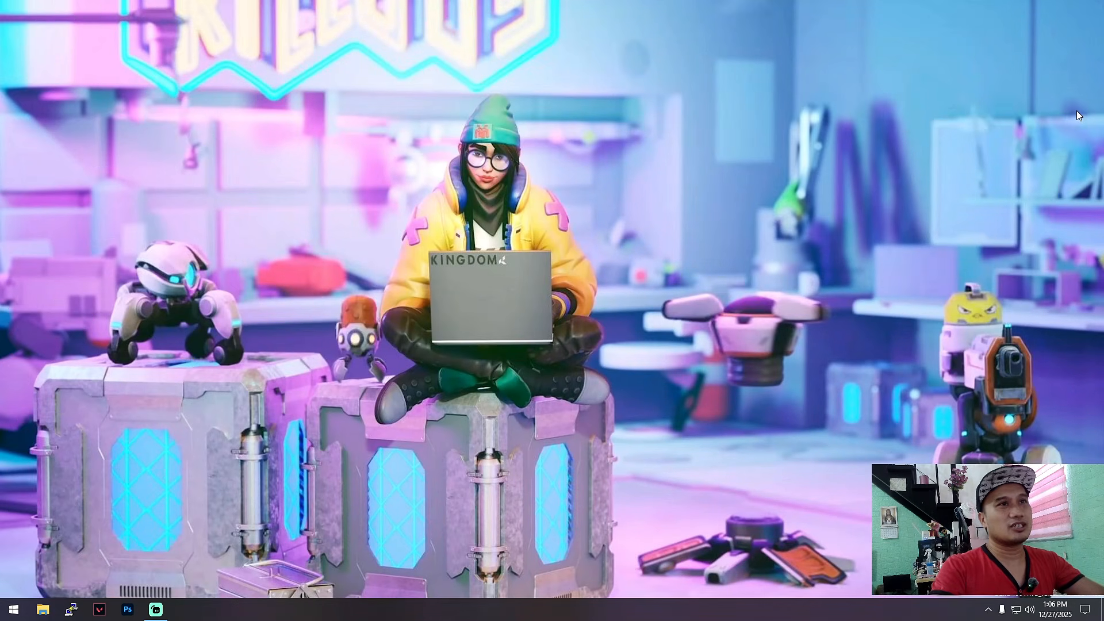
right_click(864, 66)
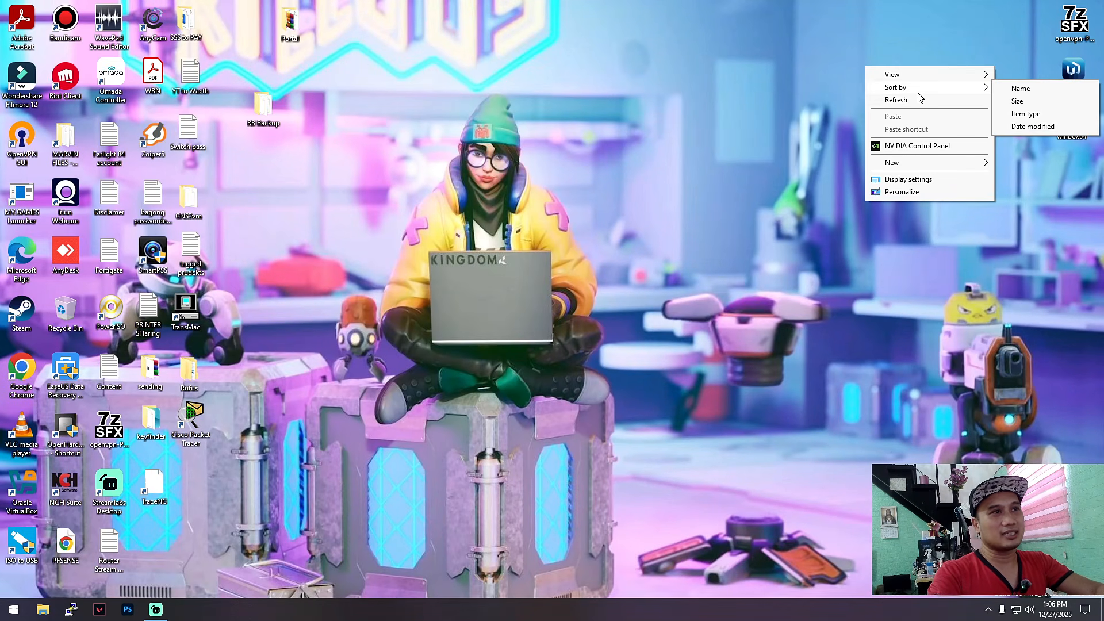
left_click(900, 101)
Step: Launch WinBox, connect to the discovered hEX router, and remove its default configuration
double_click(1072, 117)
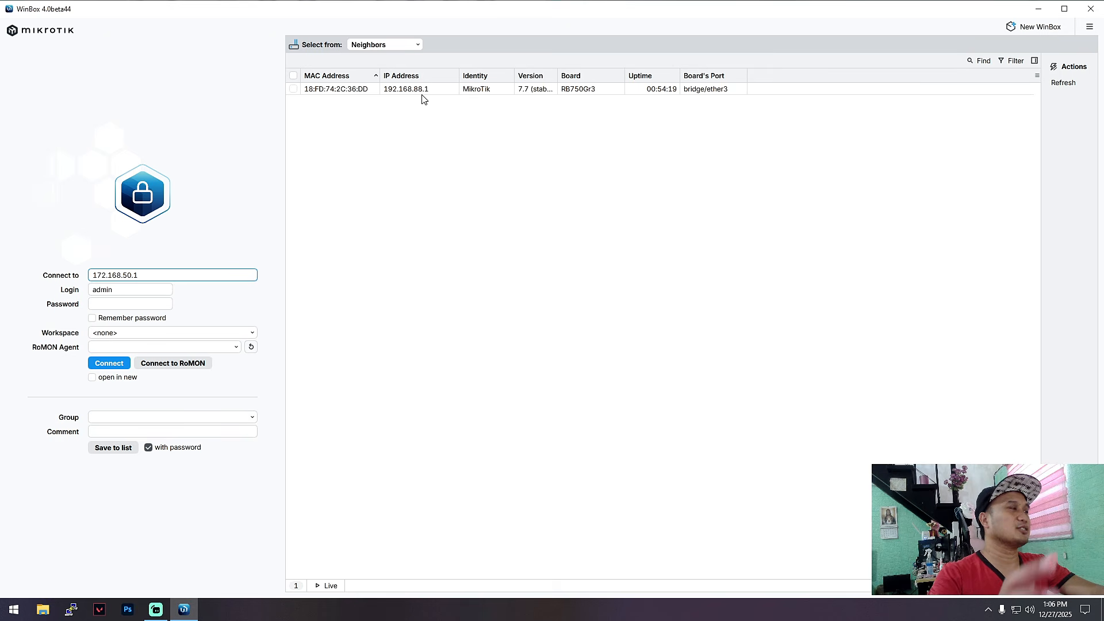
left_click(359, 92)
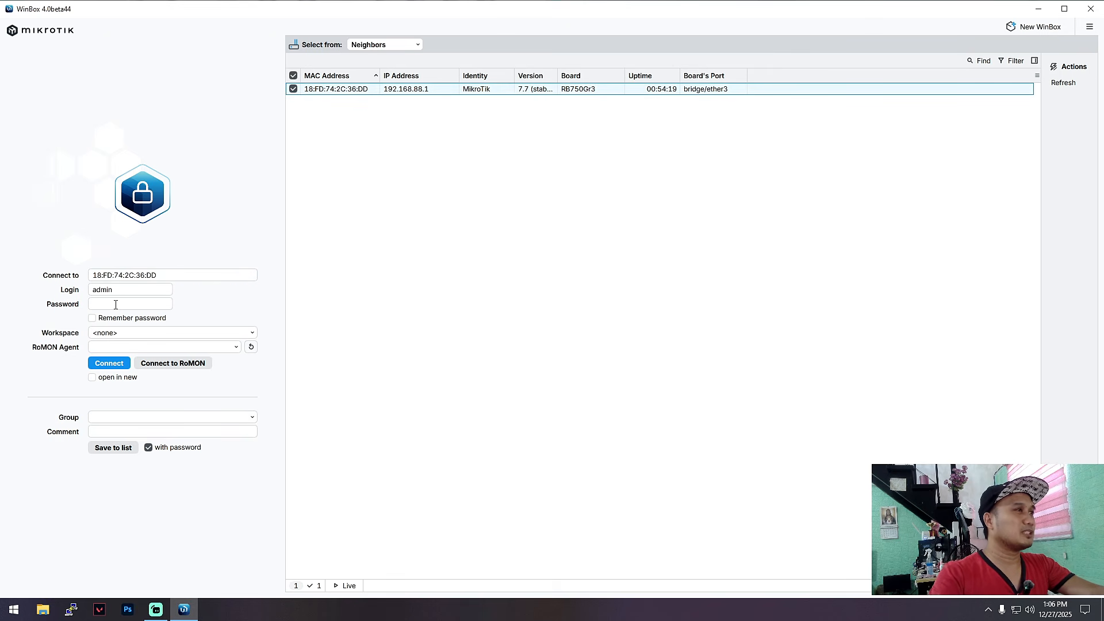
left_click(105, 354)
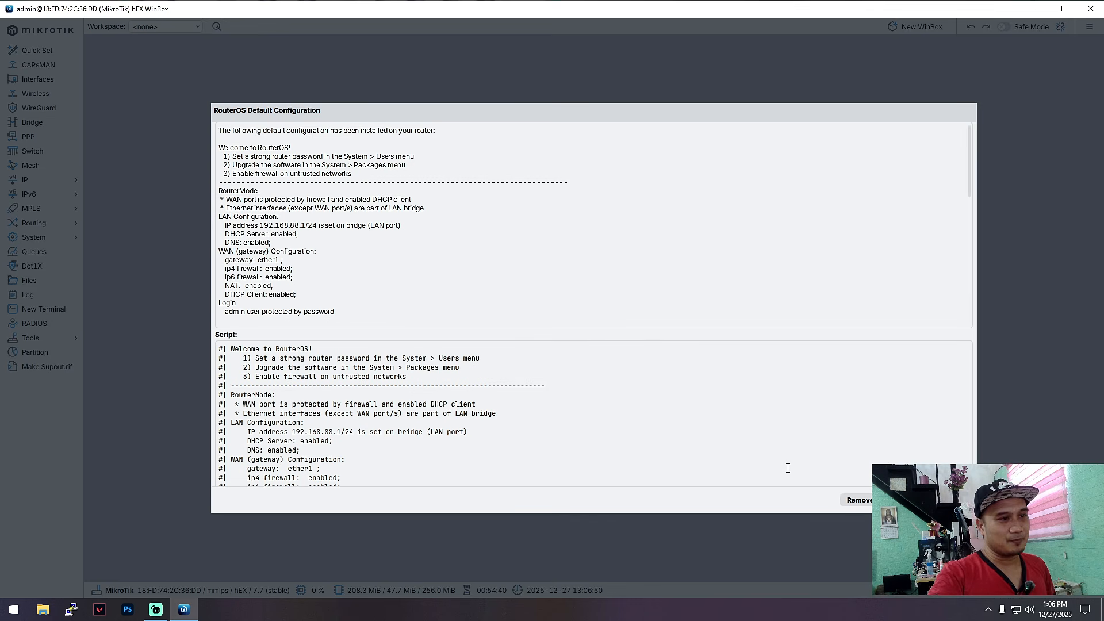
left_click(858, 500)
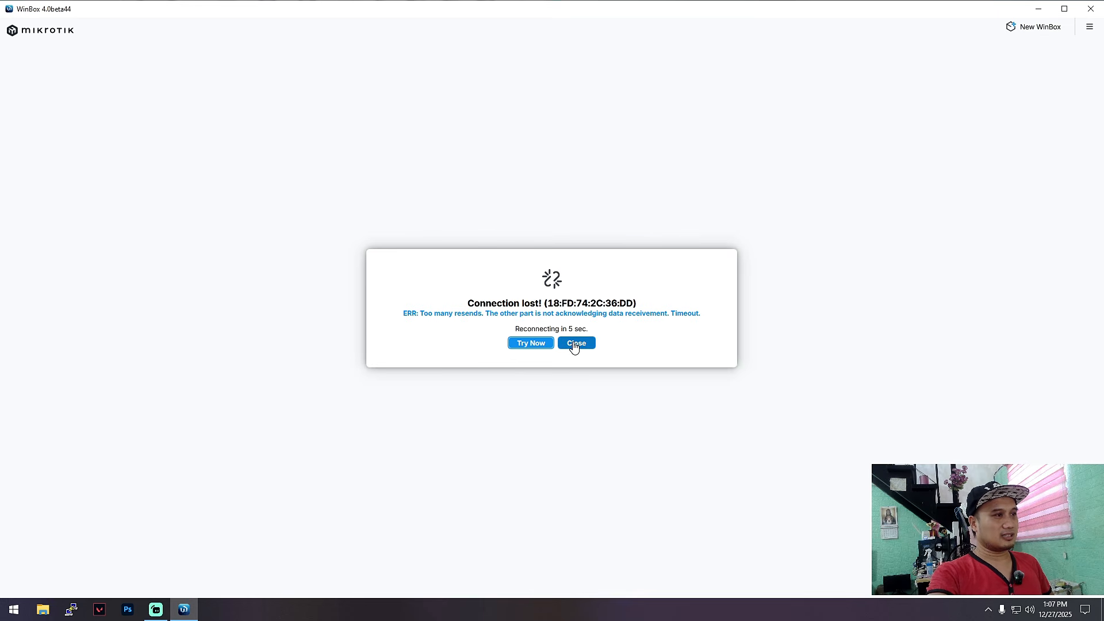
Step: Dismiss the Connection lost notice and log back in to the hEX router's MAC entry
left_click(574, 344)
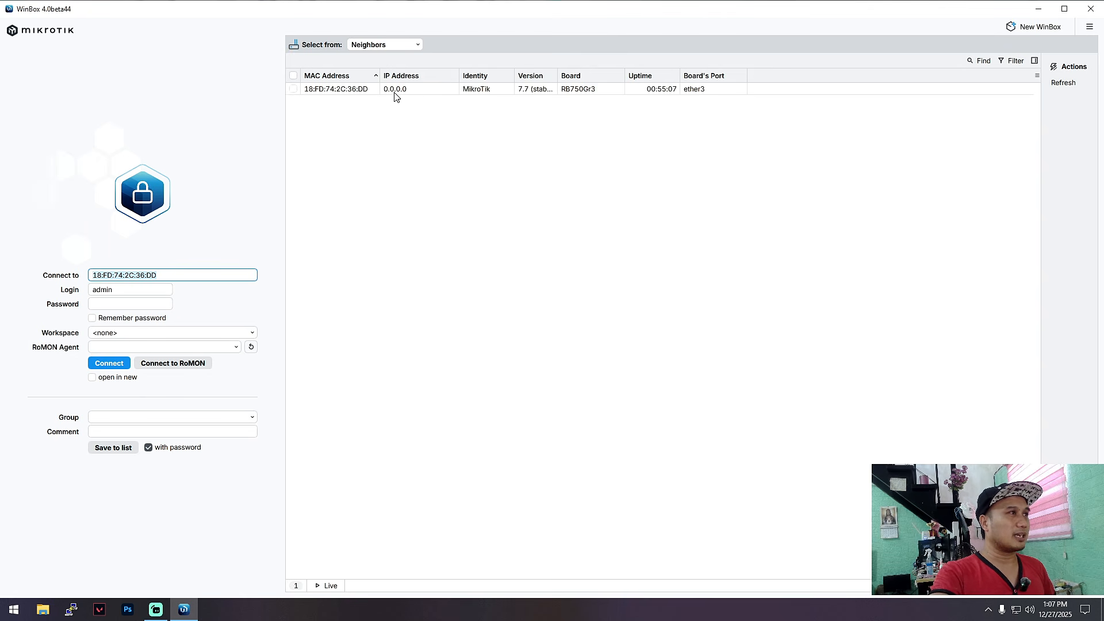
left_click(326, 91)
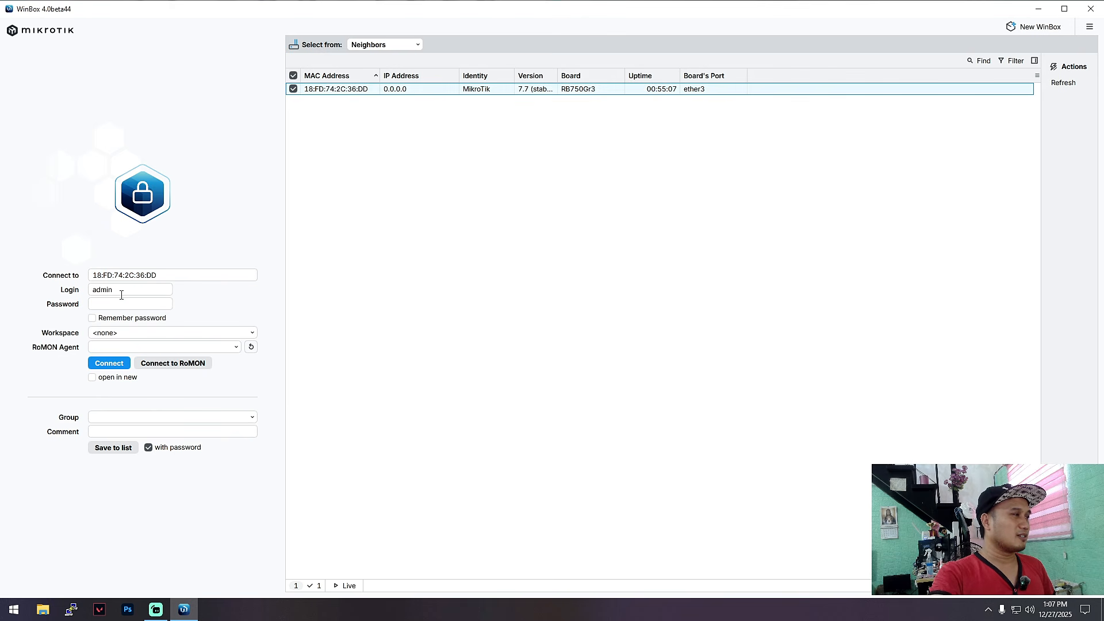
left_click(113, 363)
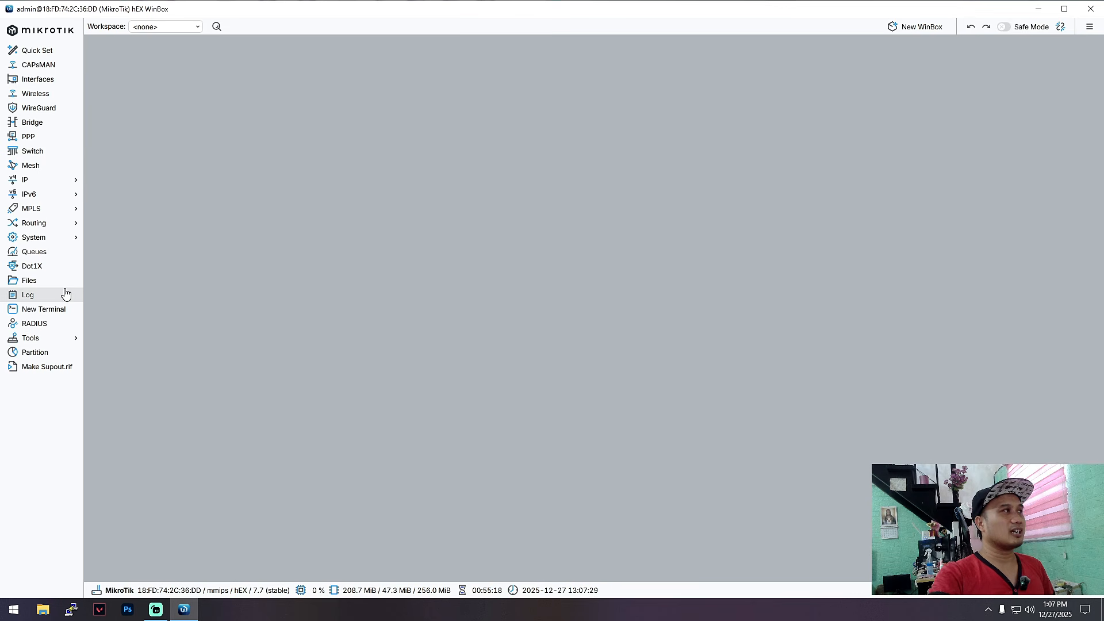
Step: Open the Interface List and rename ether1 to ether1-WANPLDT
left_click(37, 80)
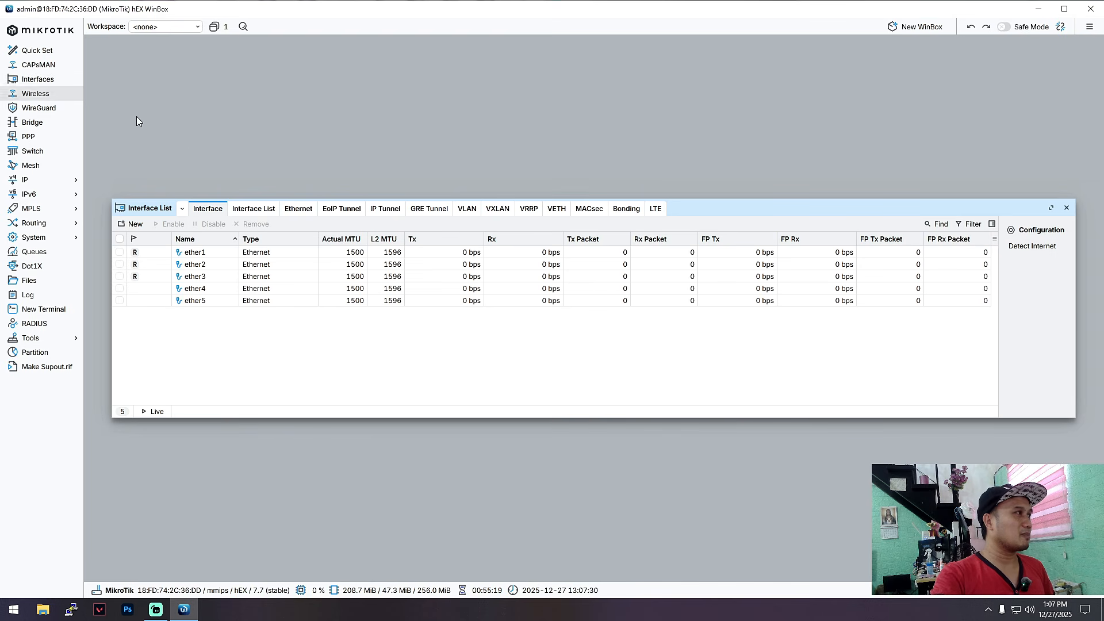
left_click_drag(702, 212, 684, 201)
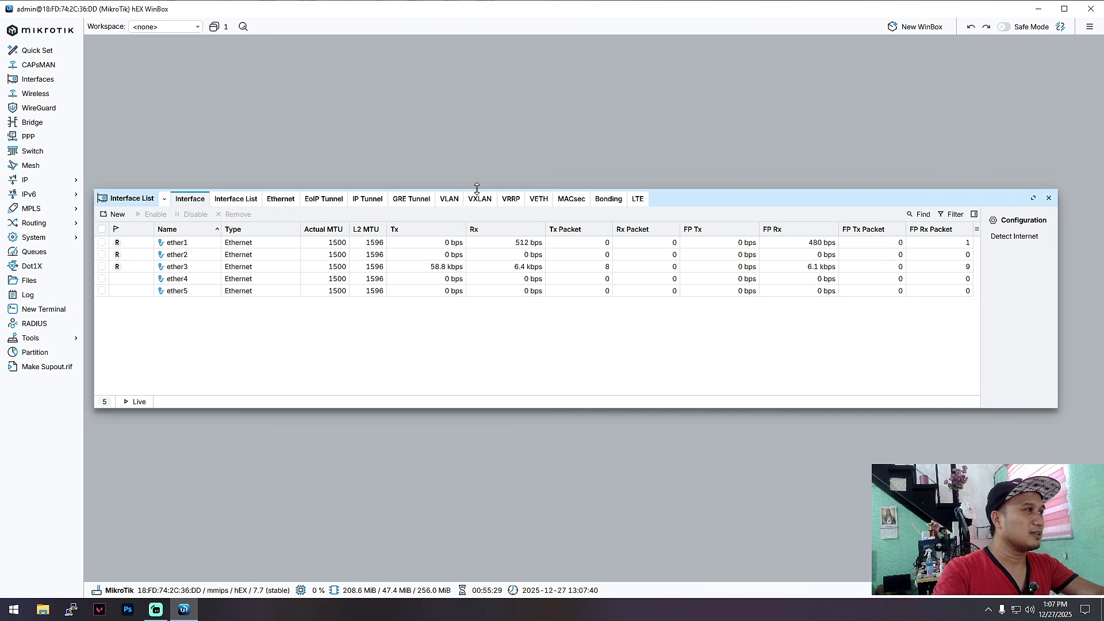
left_click_drag(725, 198, 718, 123)
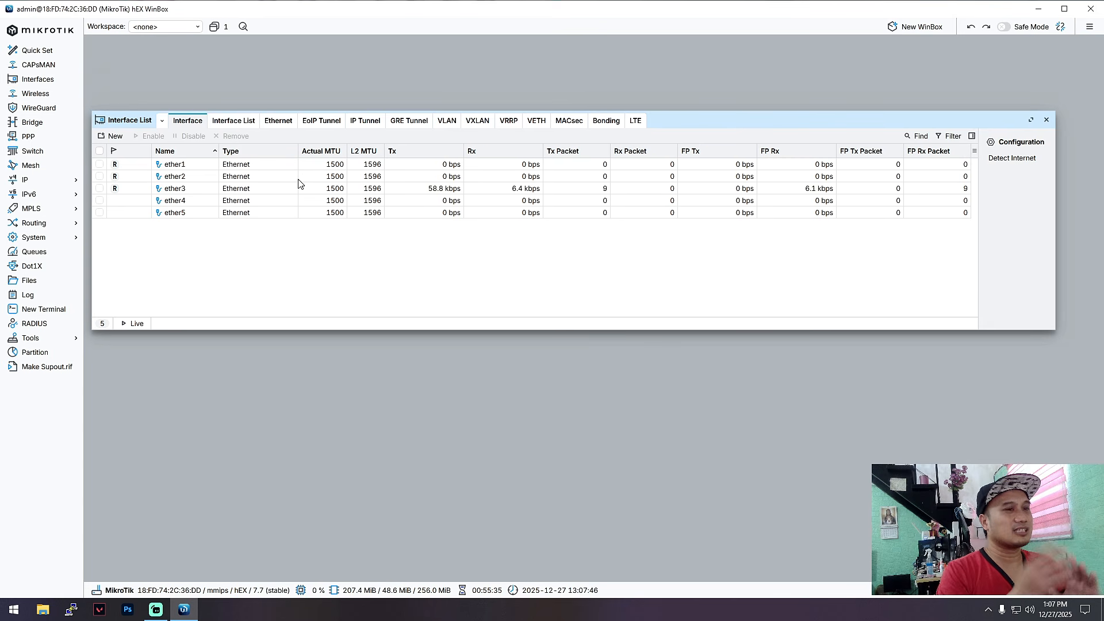
double_click(173, 165)
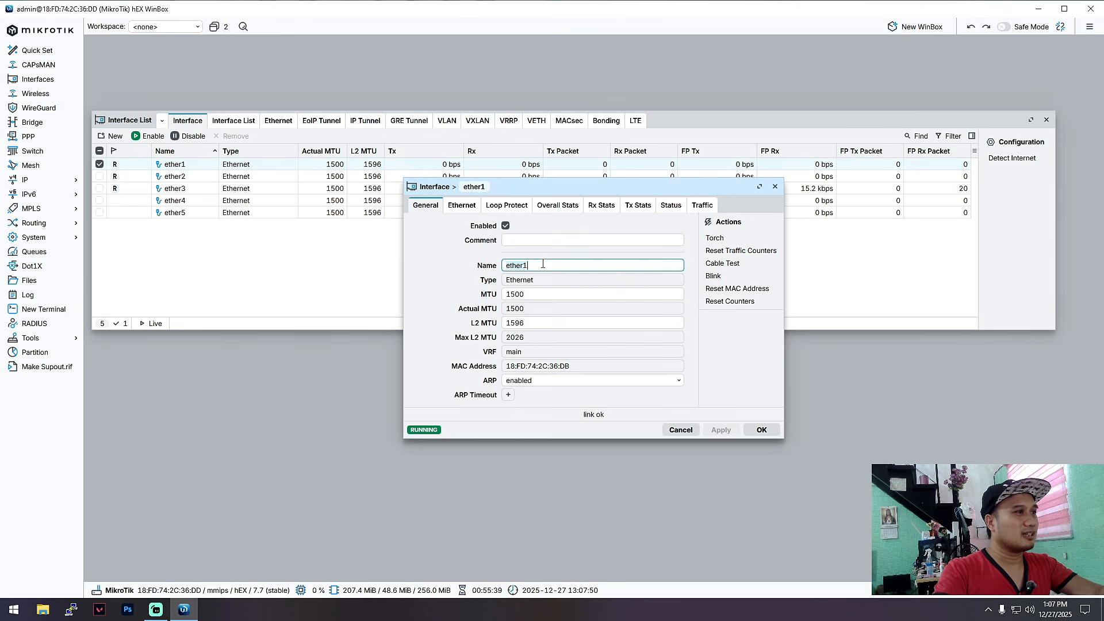
left_click(543, 264)
type("-")
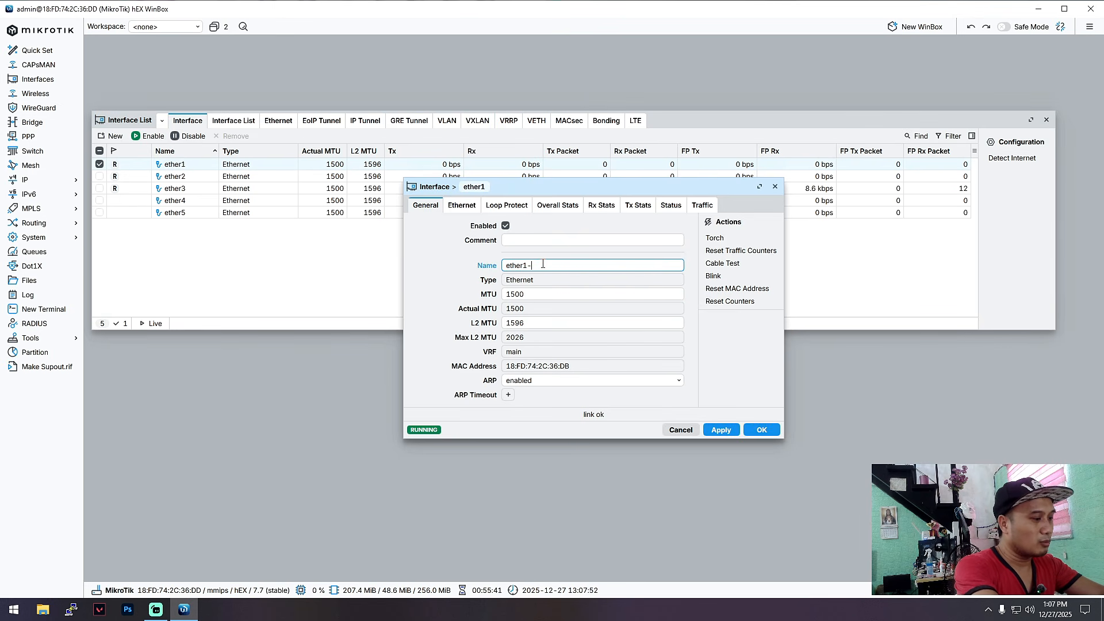
type("WANPLDT")
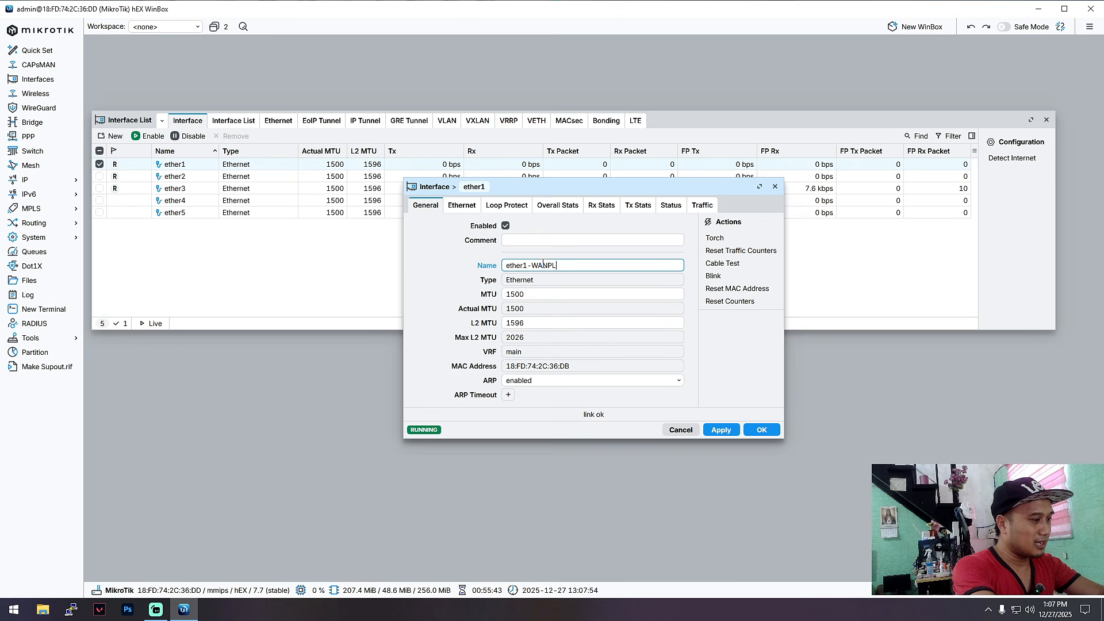
left_click(721, 429)
left_click(761, 429)
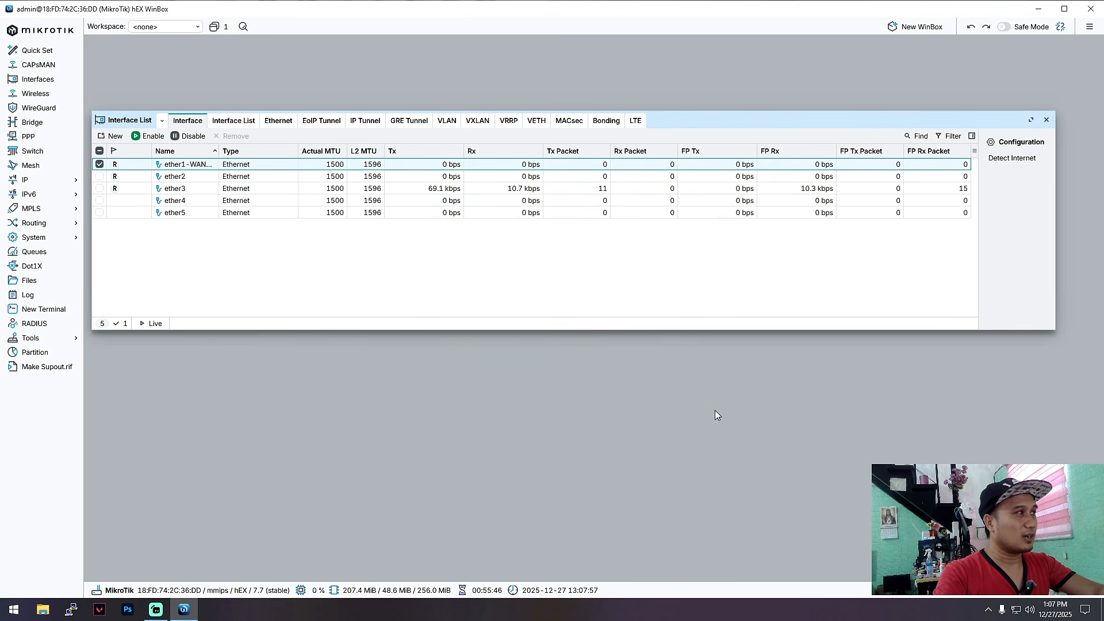
Step: Rename ether2 to ether2-WANGLOBE
double_click(180, 180)
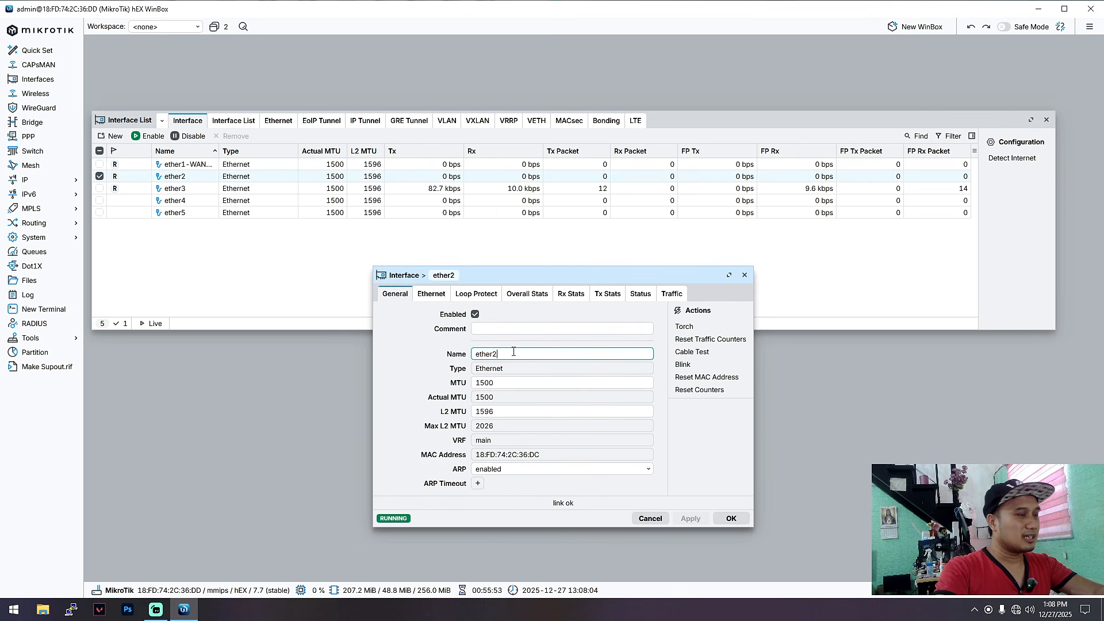
left_click(514, 352)
type("-")
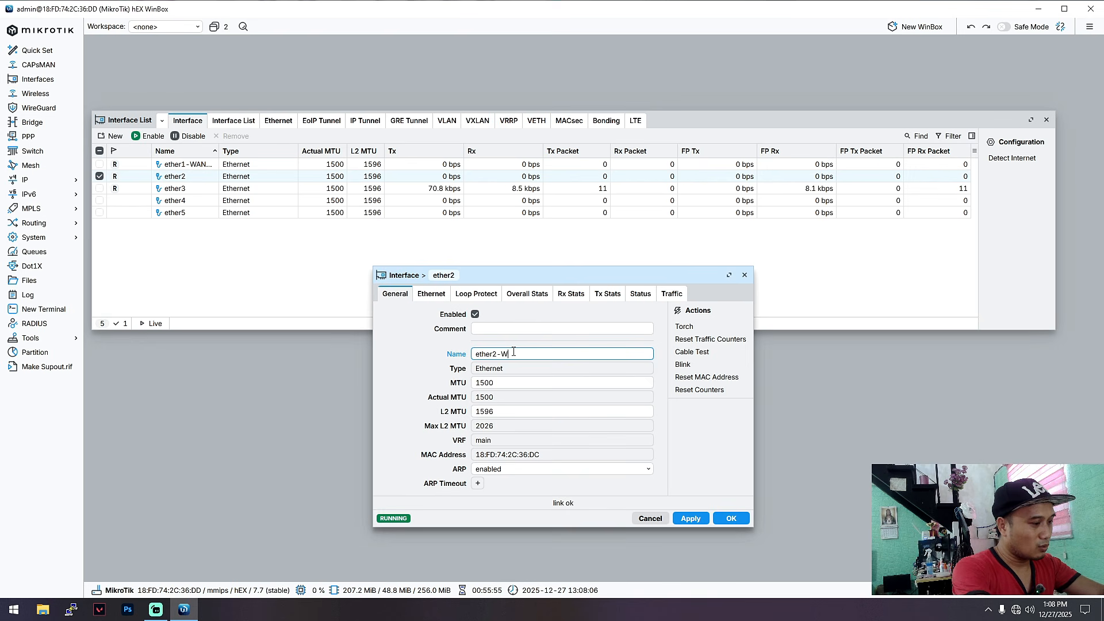
type("WANGLOBE")
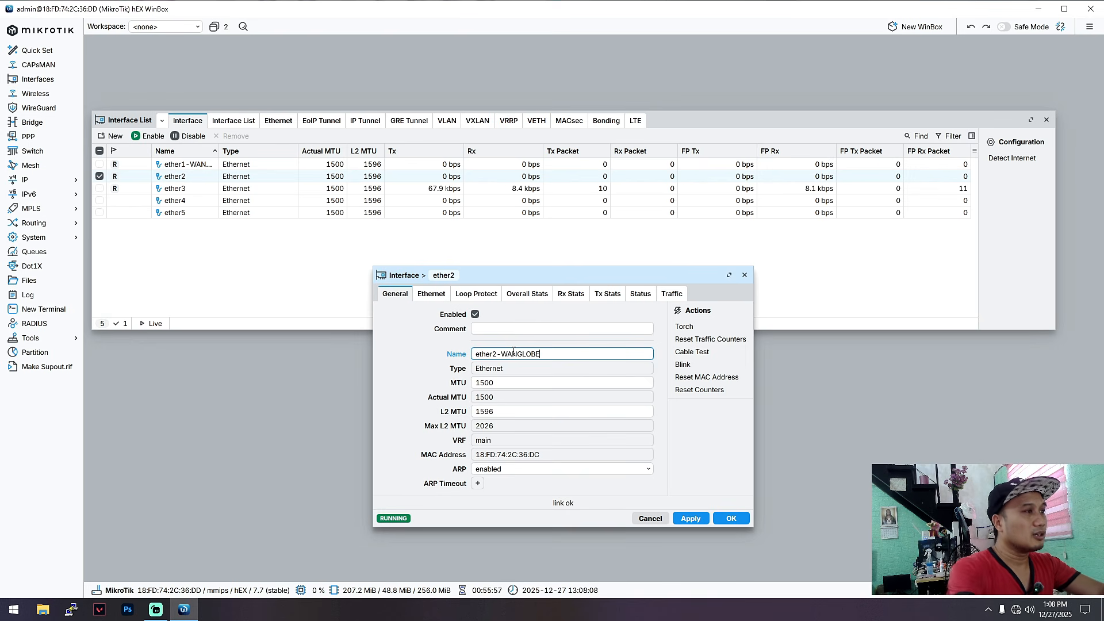
left_click(690, 517)
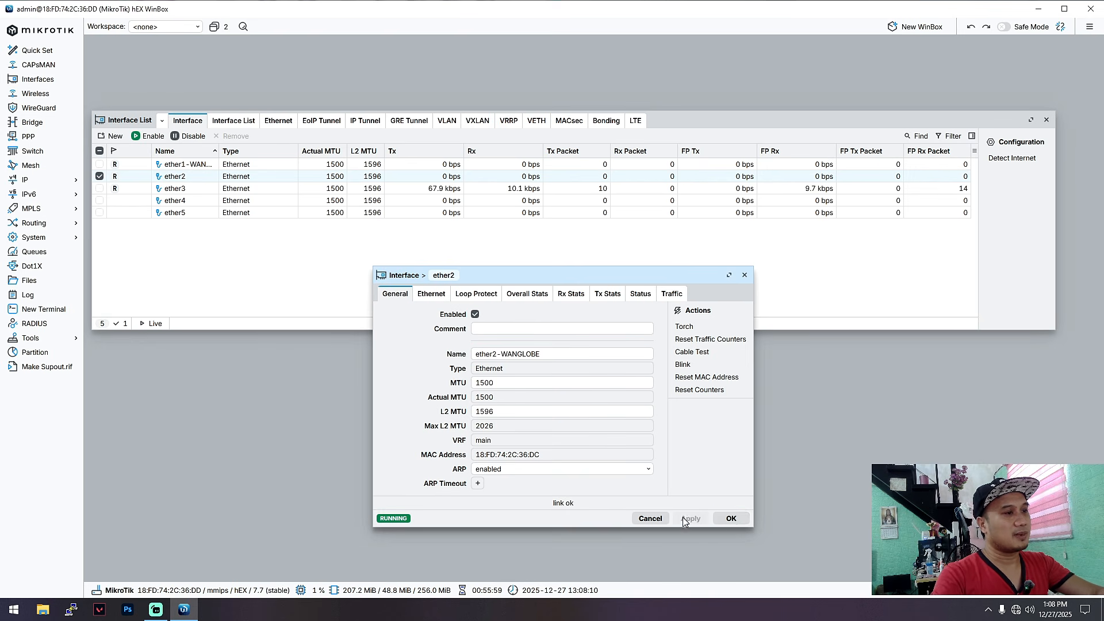
left_click(730, 517)
left_click_drag(736, 126, 722, 62)
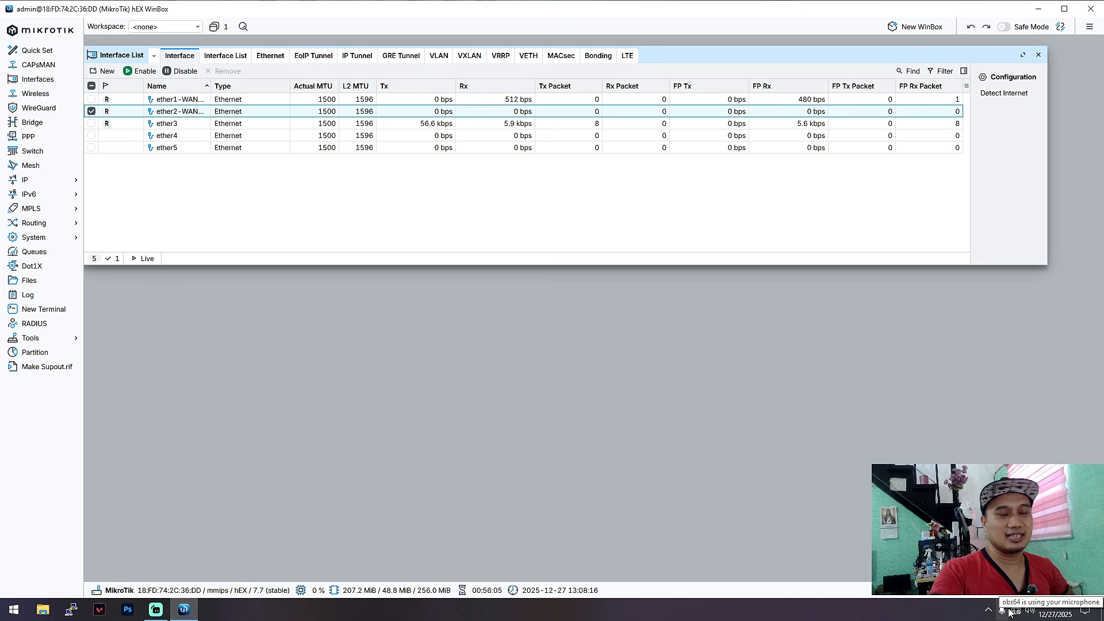
mouse_move(1015, 618)
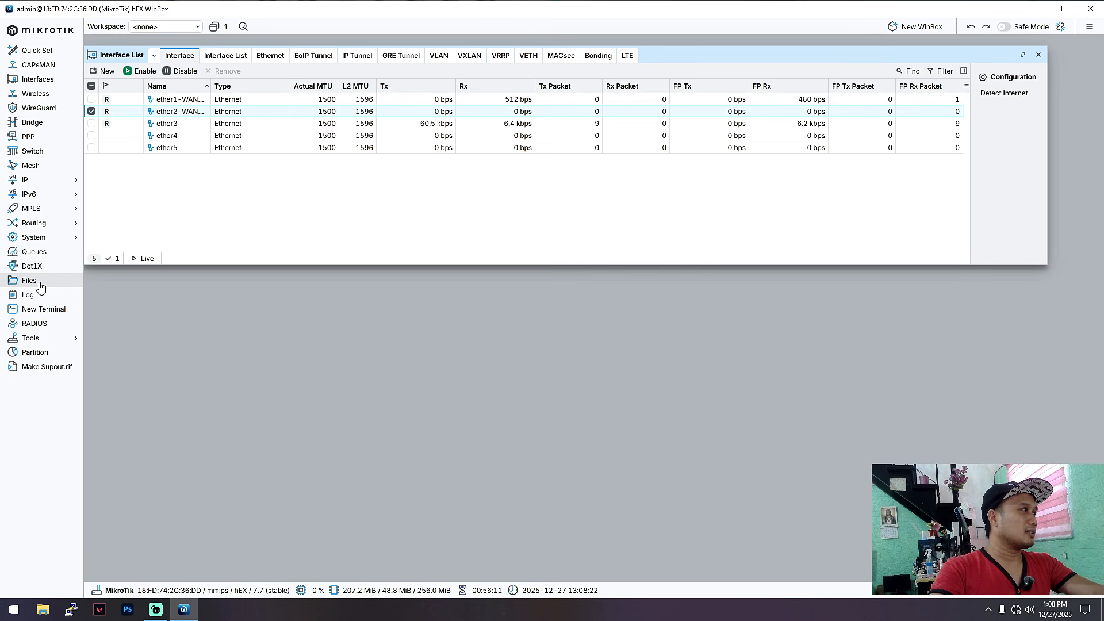
left_click(46, 314)
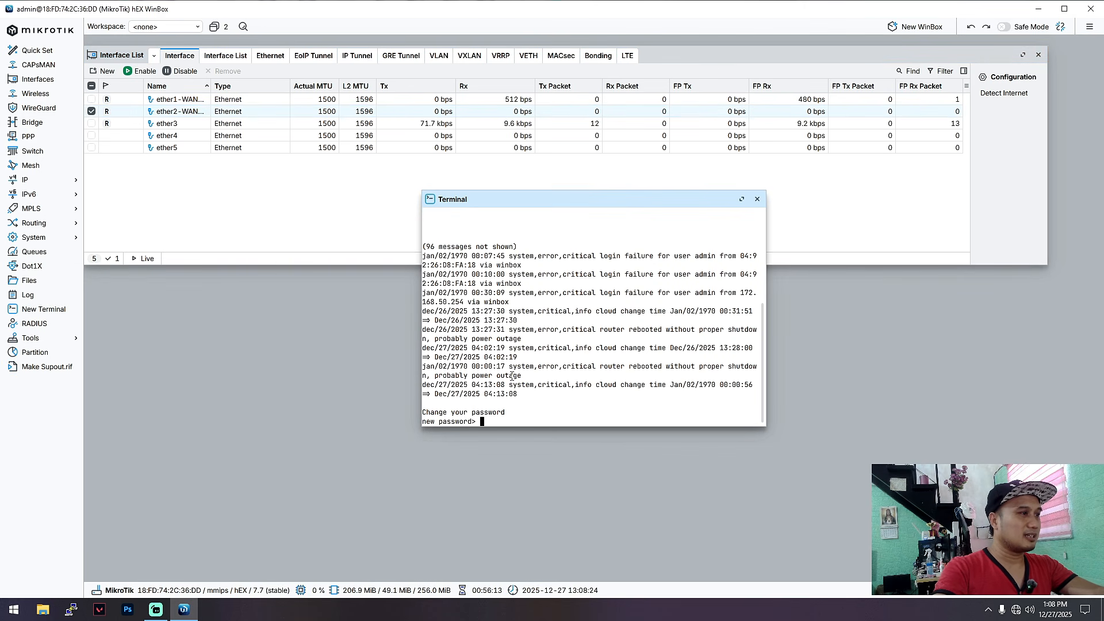
key("Return")
key("Return")
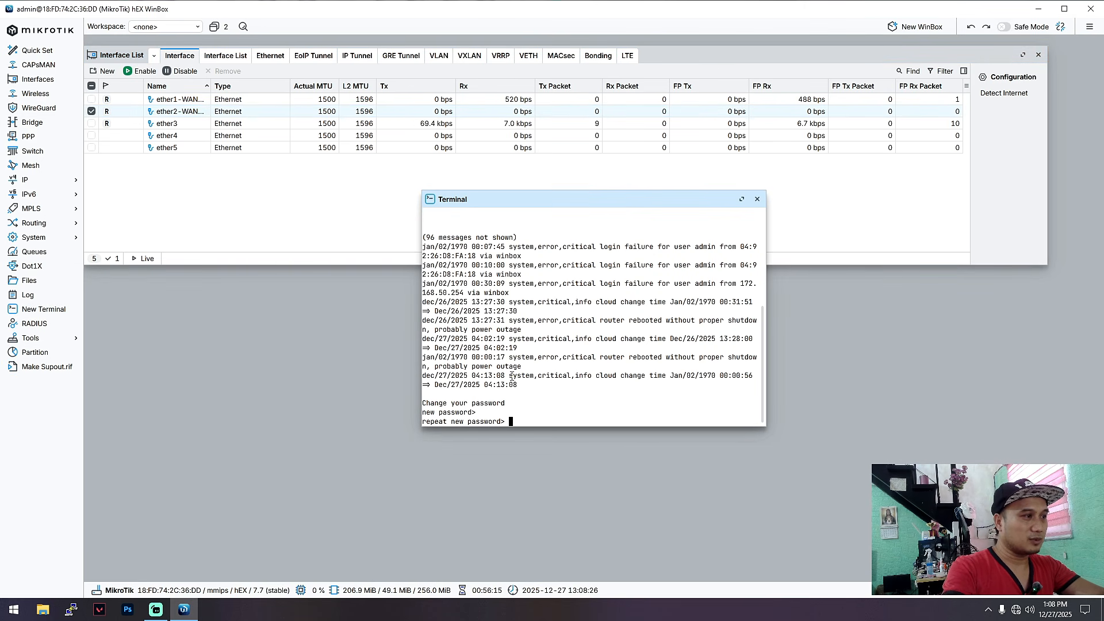
key("Return")
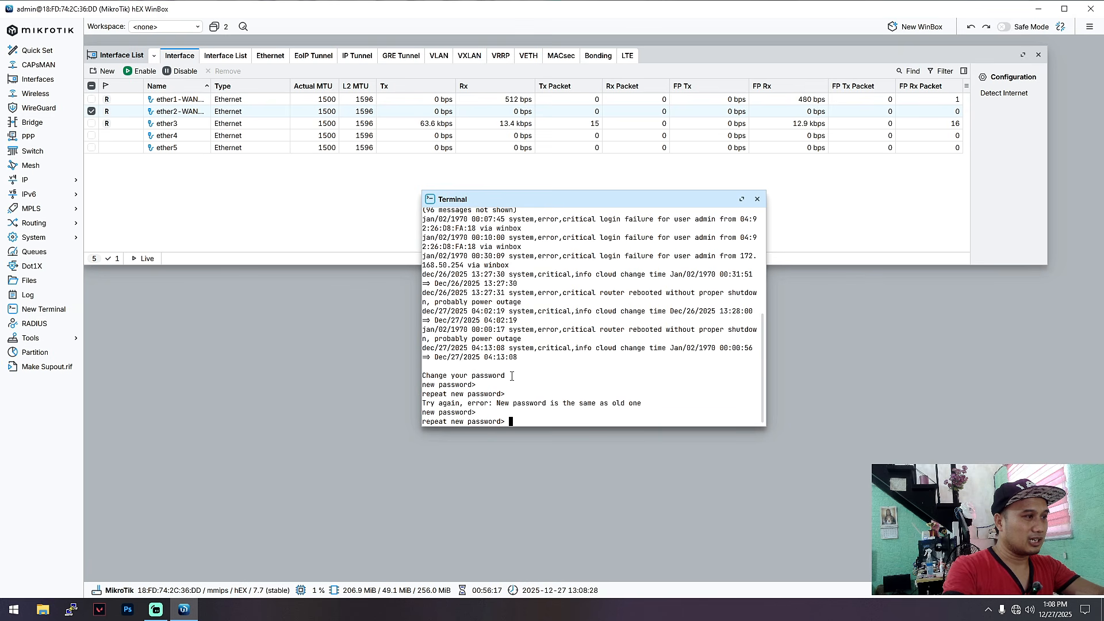
type("*****")
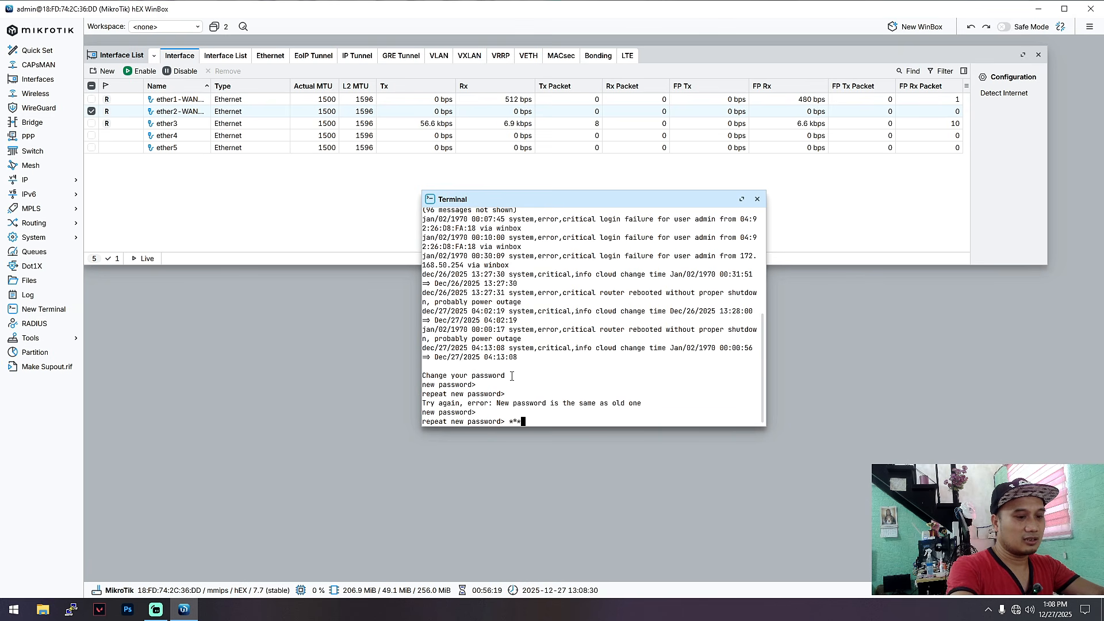
key("BackSpace")
key("BackSpace")
key("BackSpace")
key("BackSpace")
key("BackSpace")
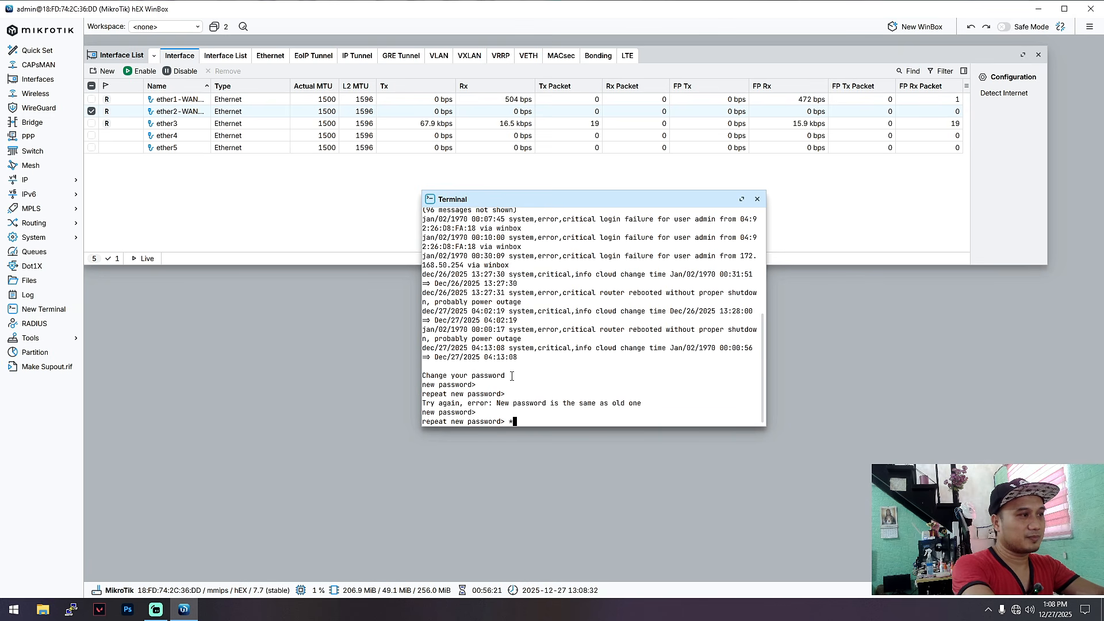
left_click(757, 199)
key("super+r")
key("Return")
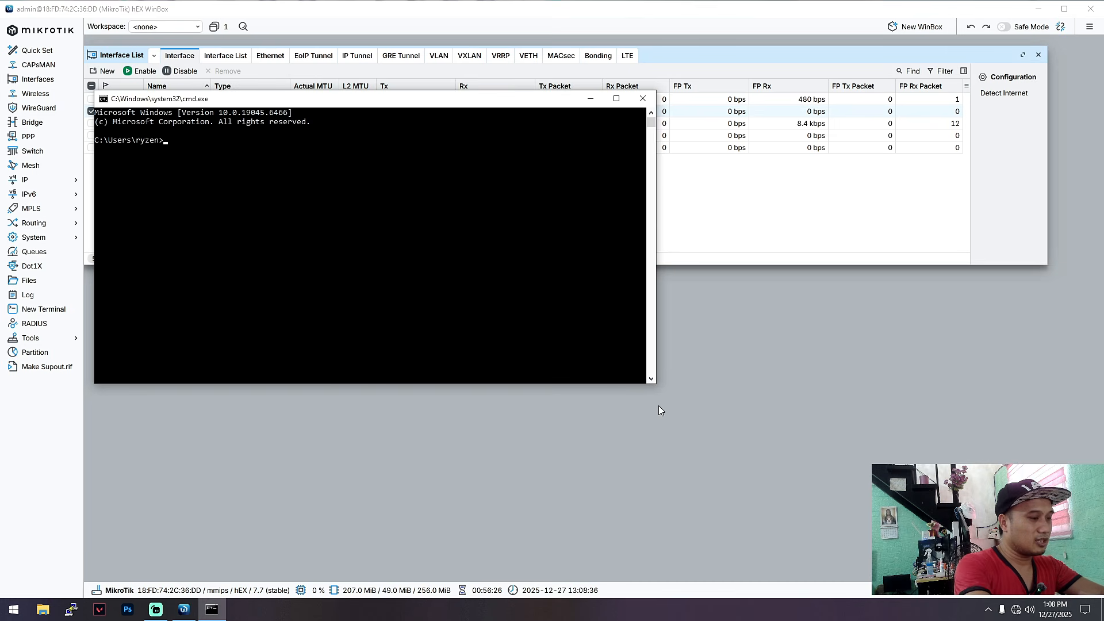
type("ping googl")
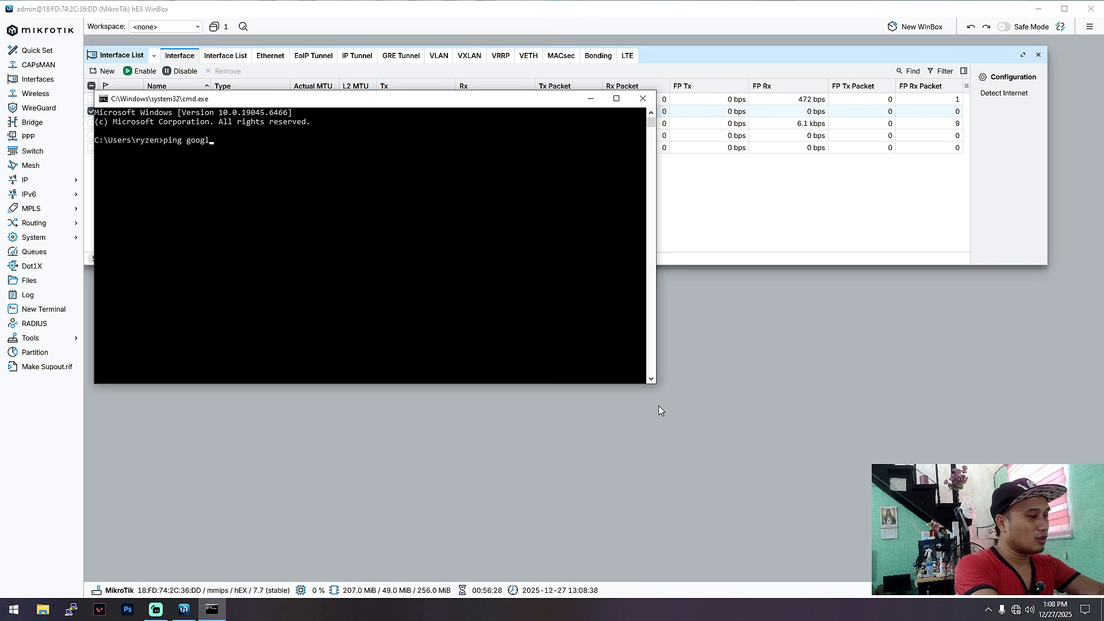
type("e.com")
key("Return")
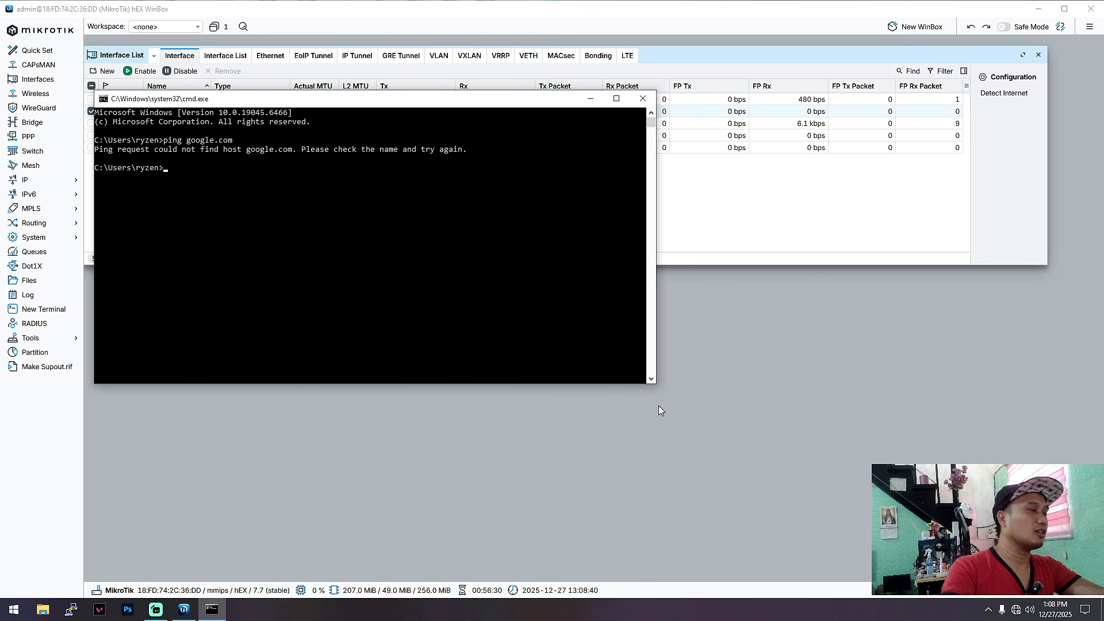
left_click(642, 99)
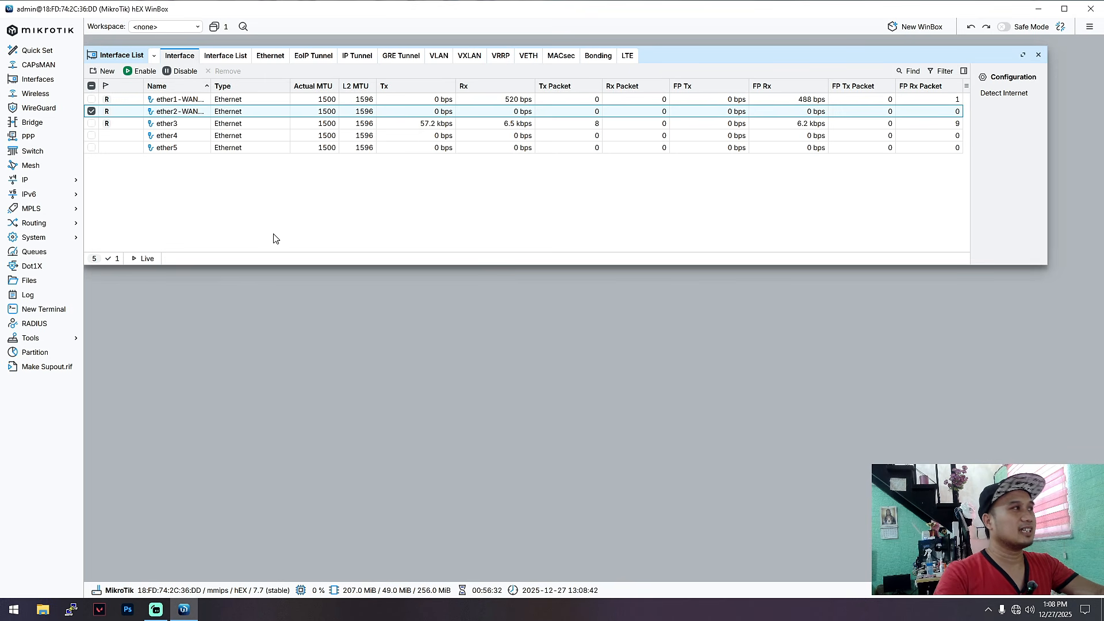
Step: Append -LAN to ether3's name so it becomes ether3-LAN, and apply it
left_click(192, 124)
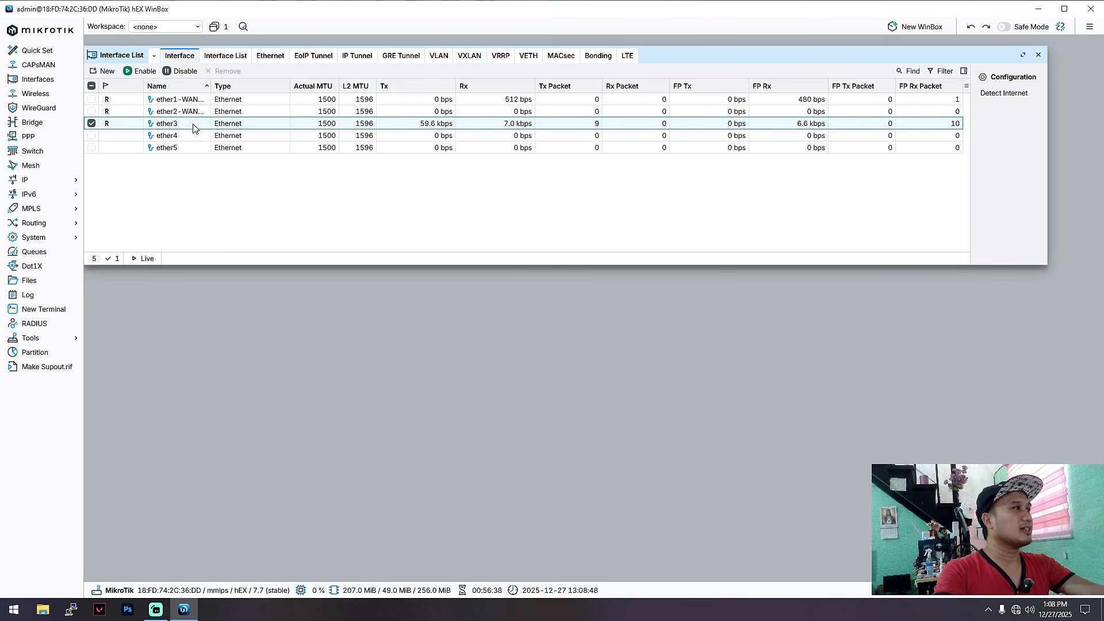
double_click(195, 123)
left_click(526, 357)
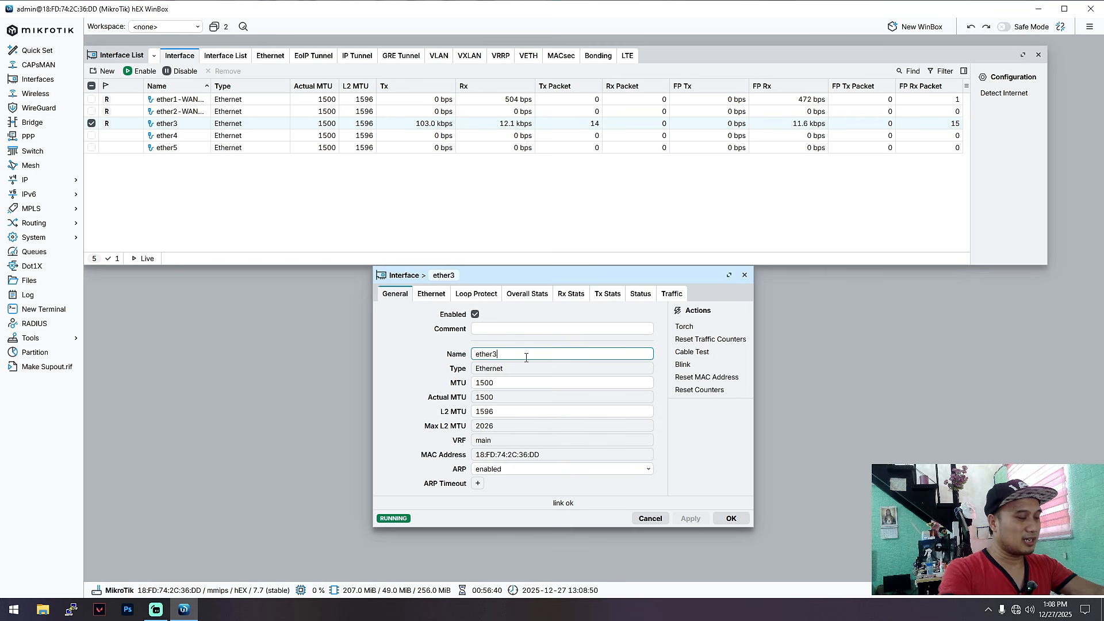
type("-LAN")
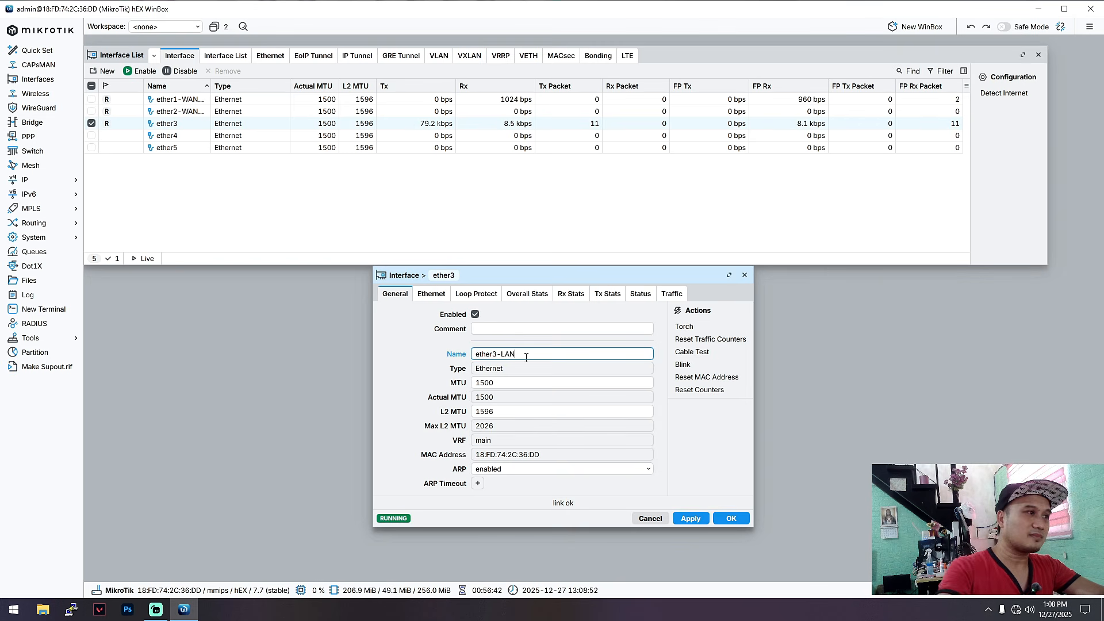
left_click(691, 518)
left_click(731, 518)
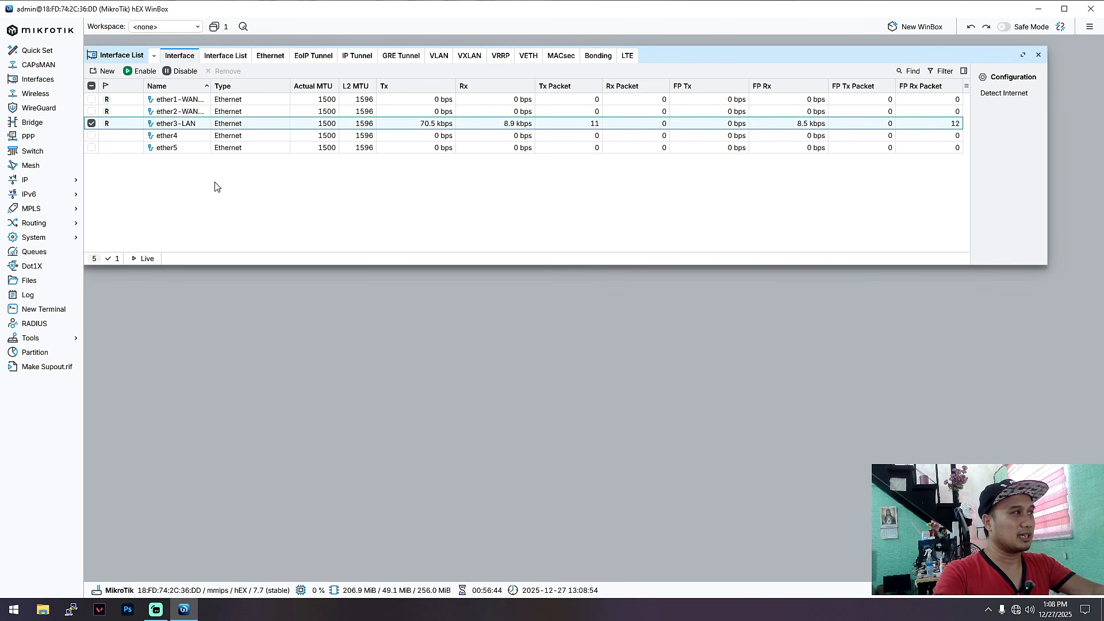
Step: Select and deselect ether3-LAN, ether4 and ether5 in the Interface List, leaving none selected
left_click(92, 136)
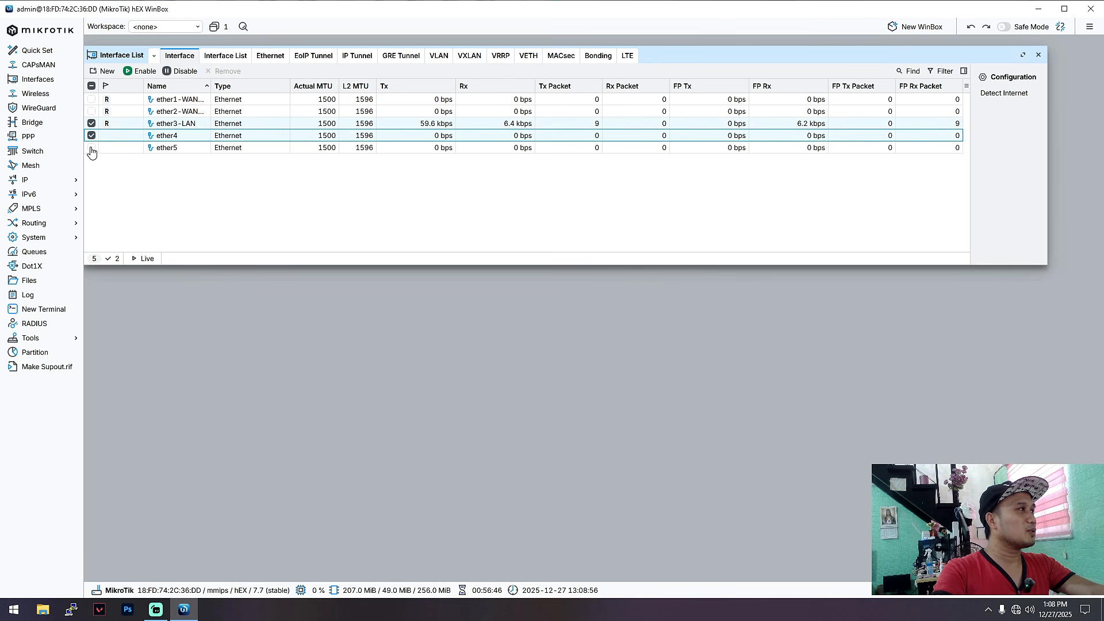
left_click(91, 147)
left_click(91, 136)
left_click(91, 148)
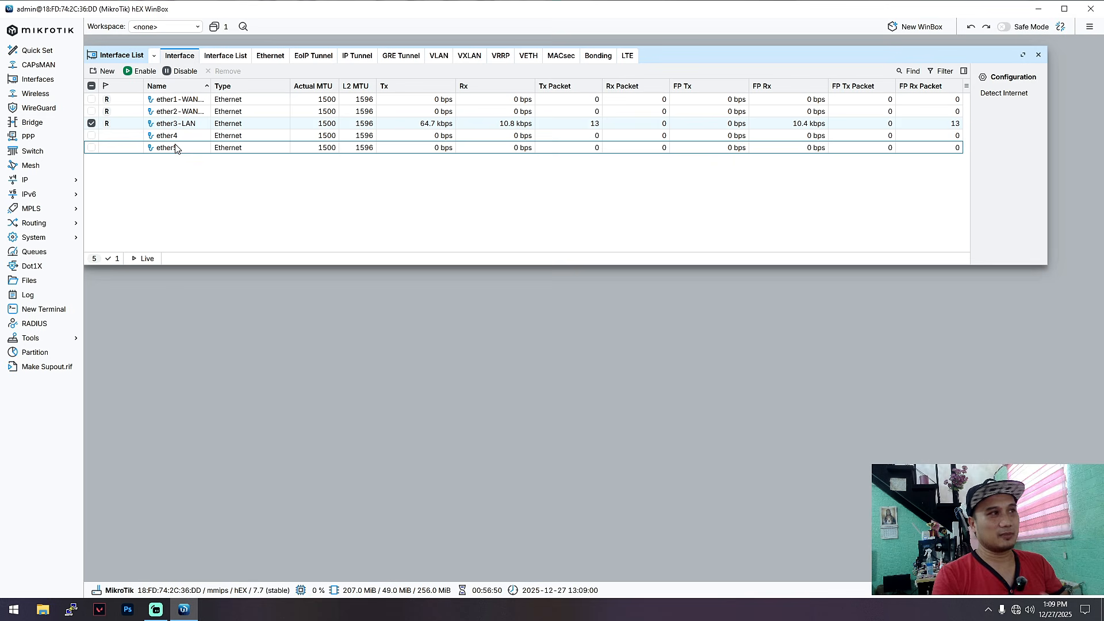
left_click(192, 139)
left_click(189, 148)
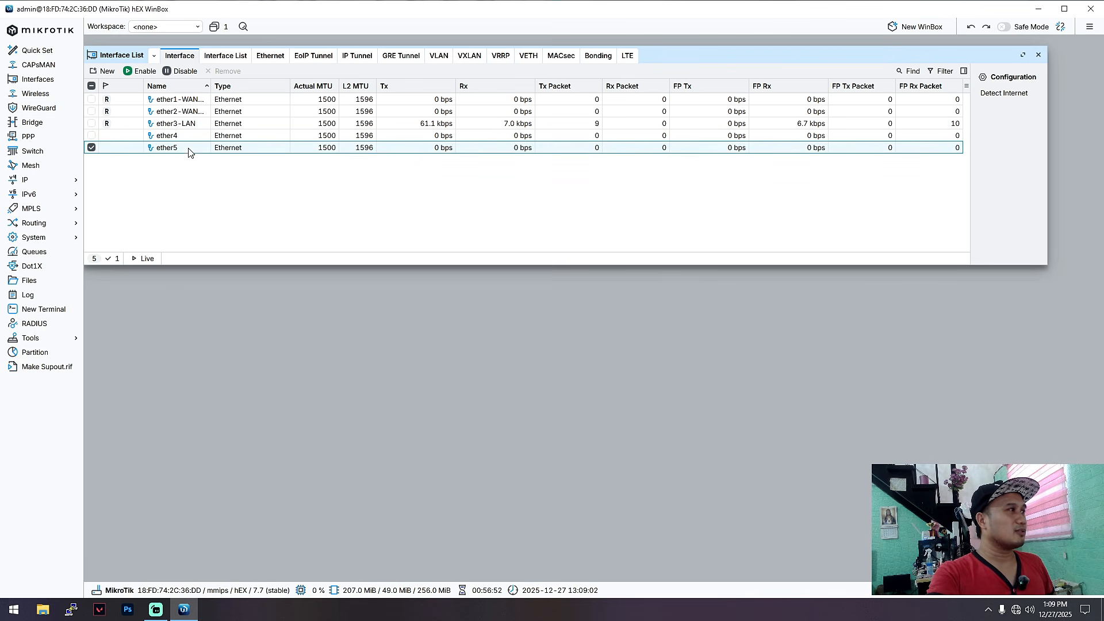
left_click(164, 136)
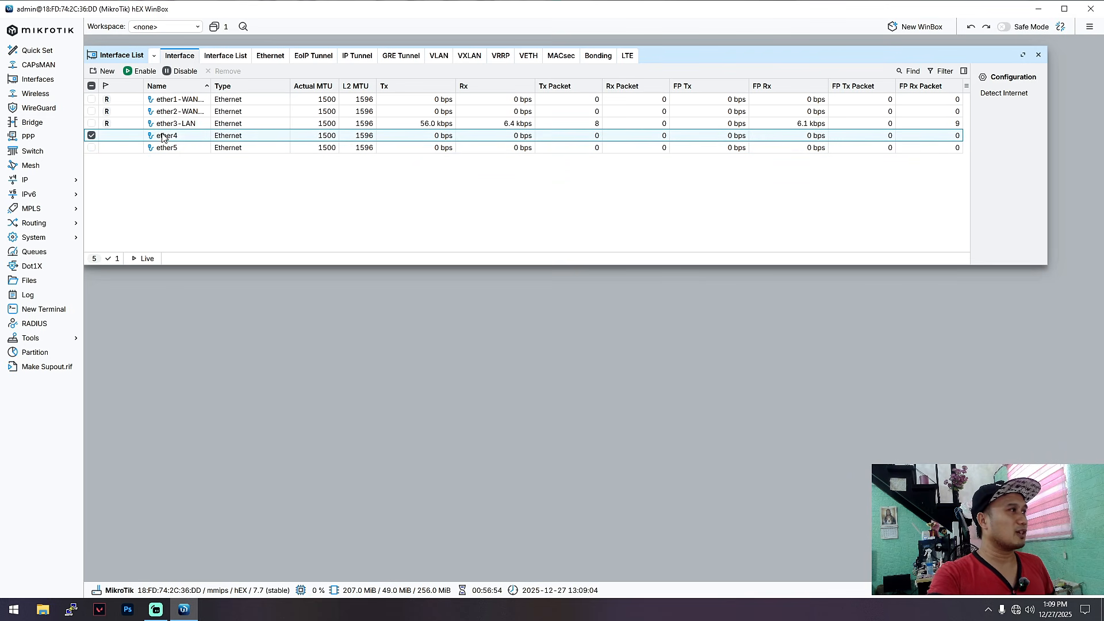
left_click(130, 124, "ctrl")
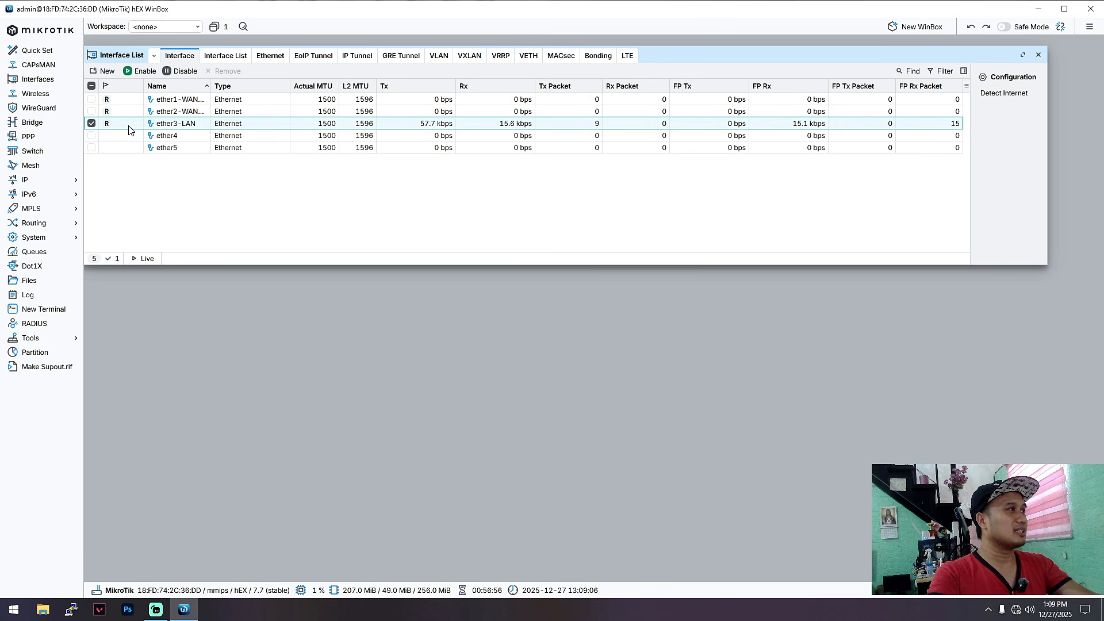
left_click(125, 148, "ctrl")
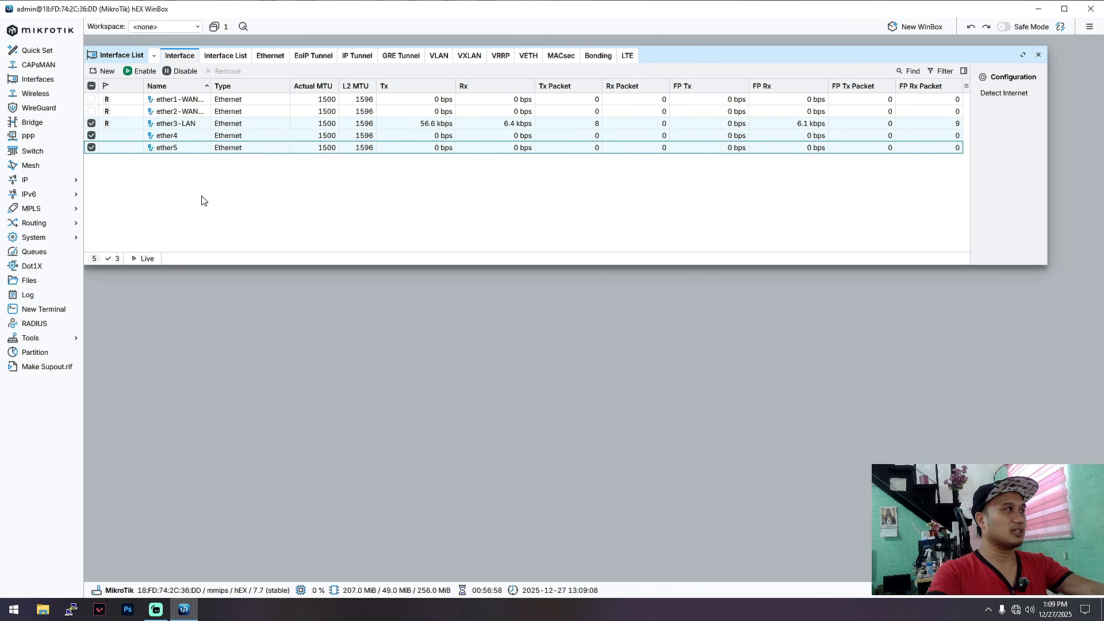
left_click(91, 123)
left_click(92, 135)
left_click(91, 148)
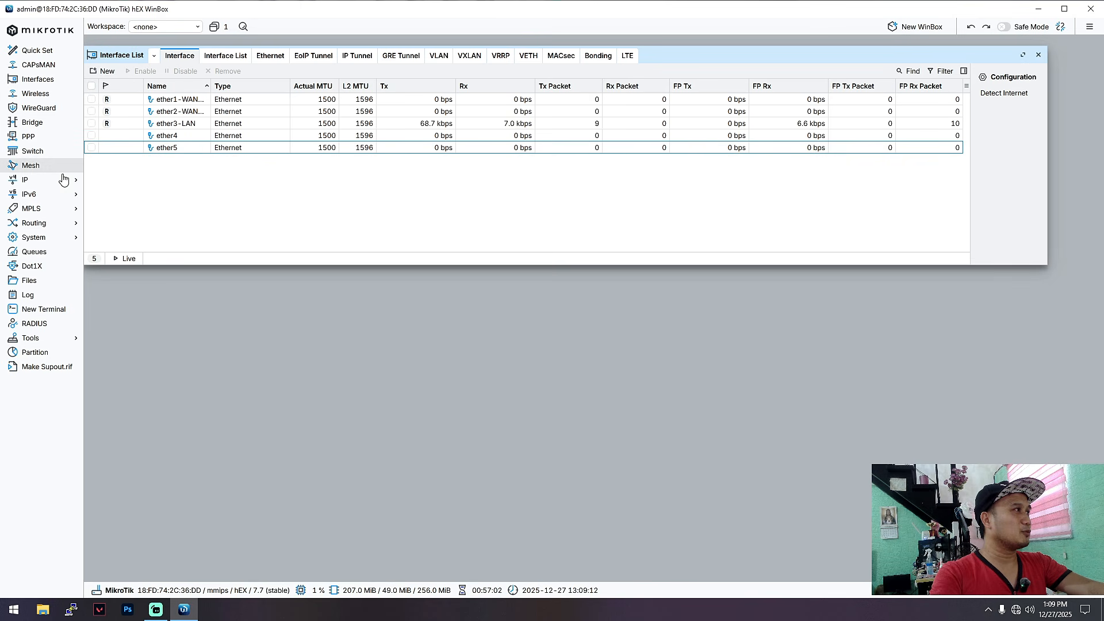
left_click(33, 122)
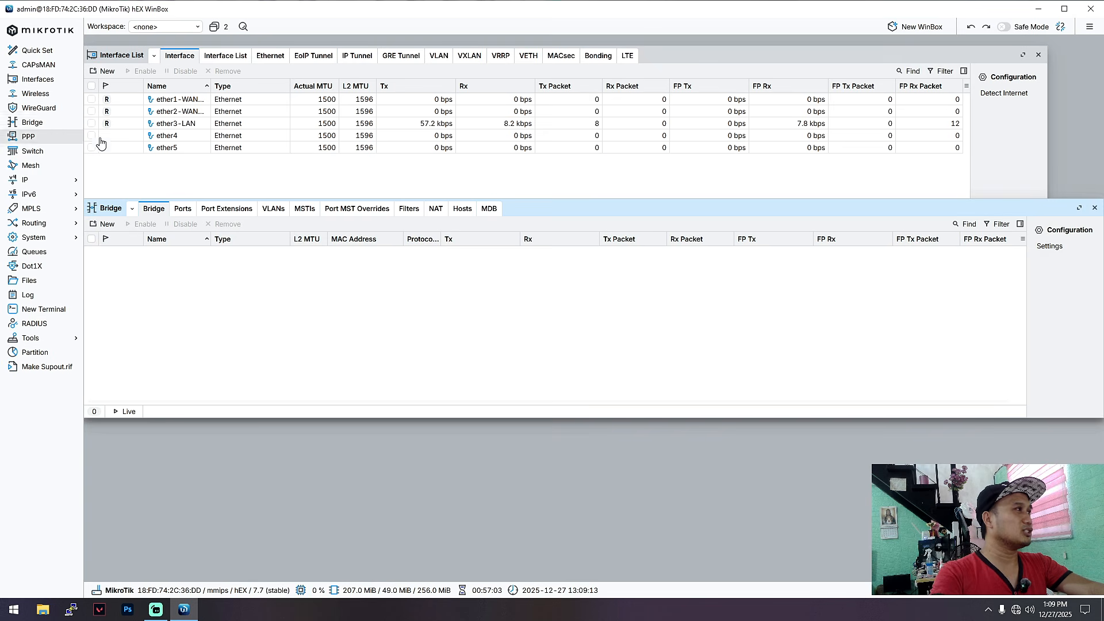
left_click(107, 223)
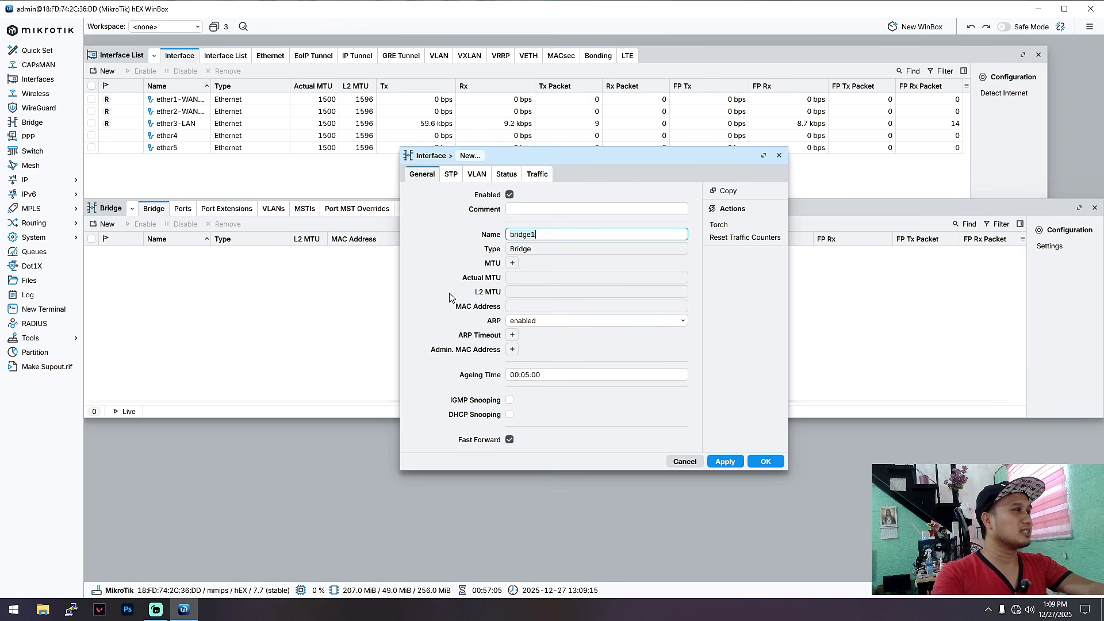
left_click(585, 237)
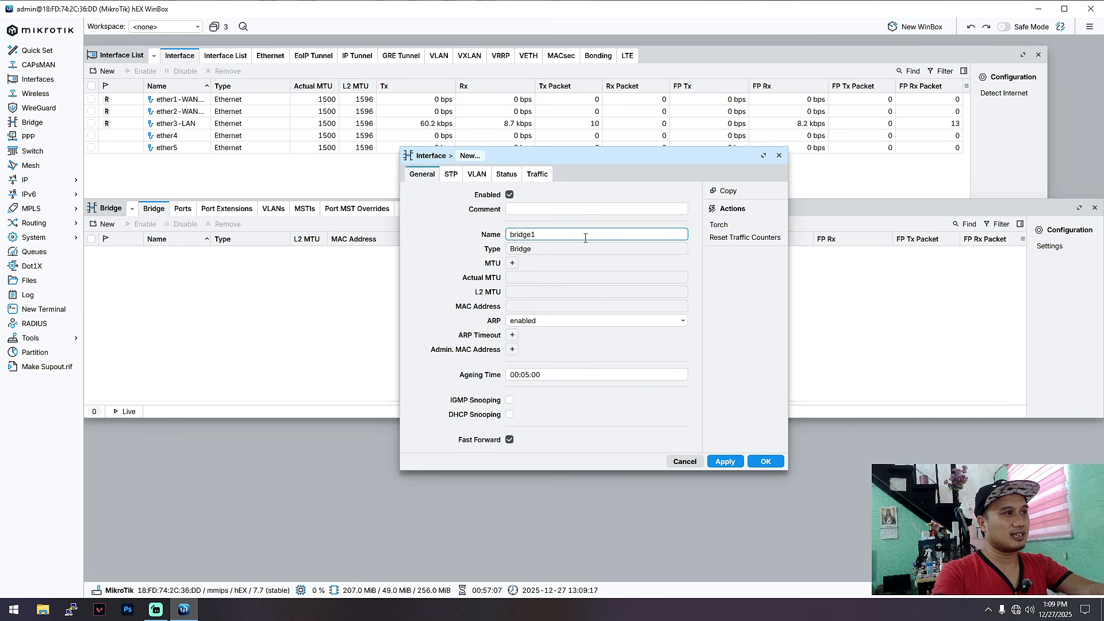
left_click(779, 155)
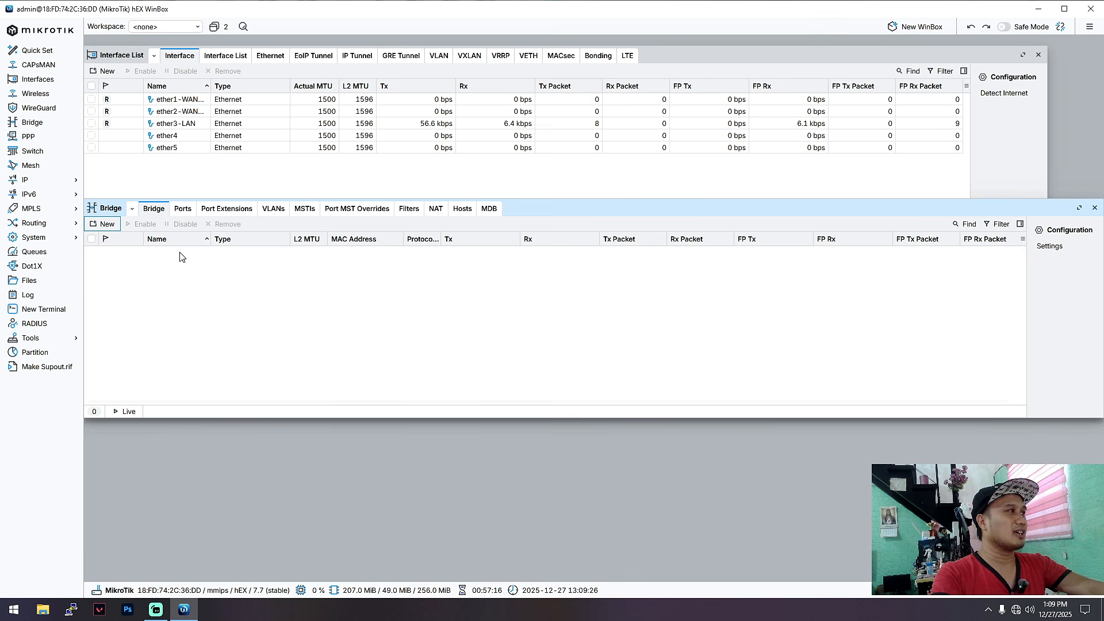
left_click(182, 210)
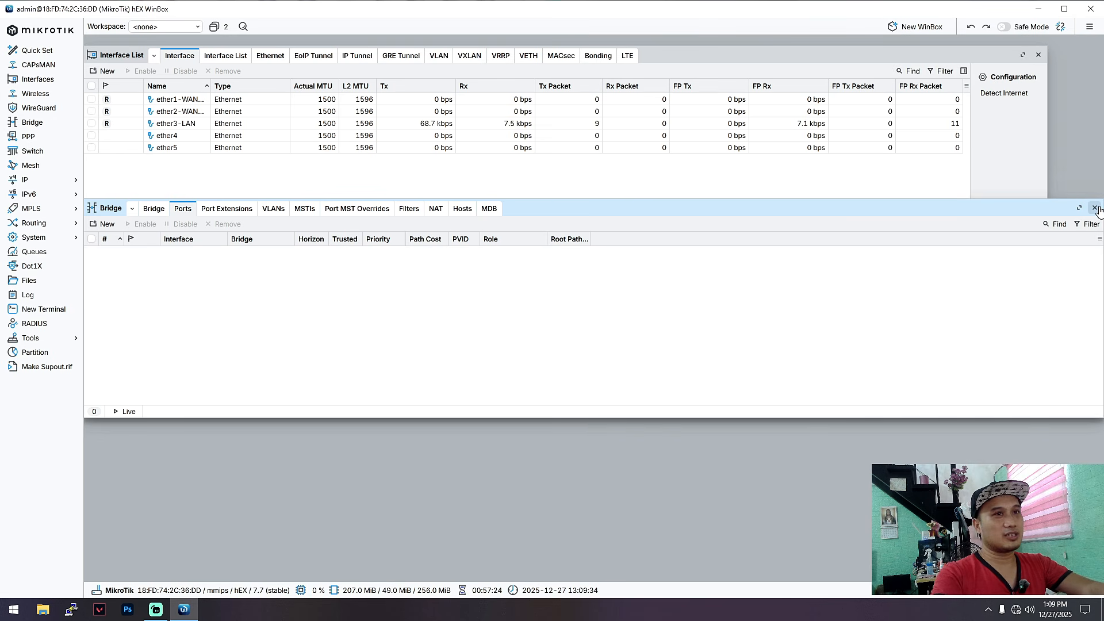
left_click(1094, 207)
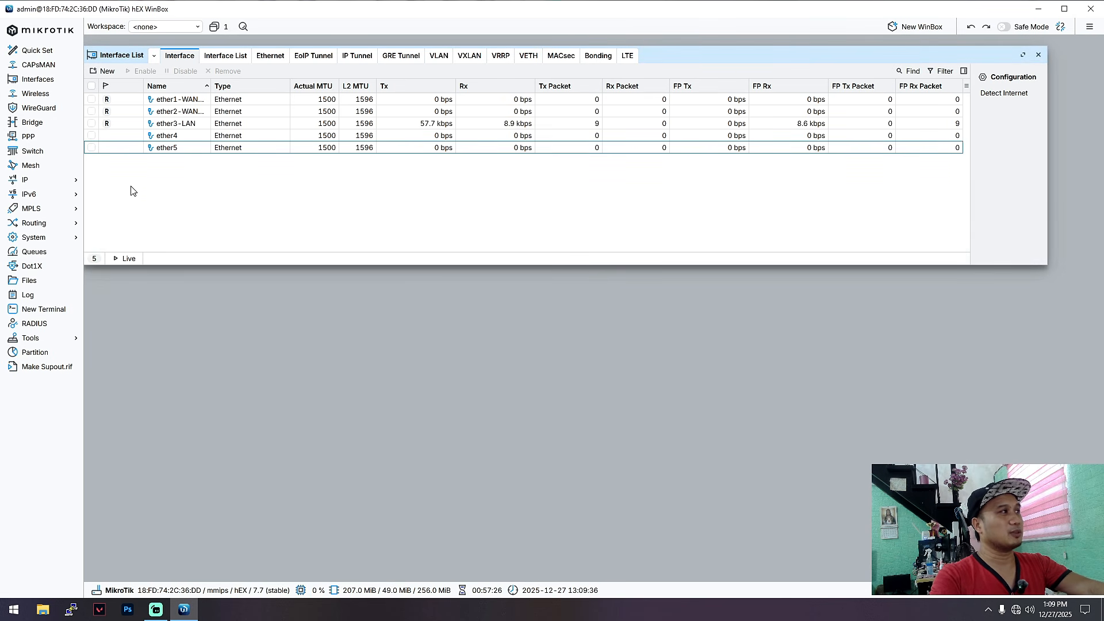
left_click(92, 135)
left_click(92, 147)
left_click(92, 135)
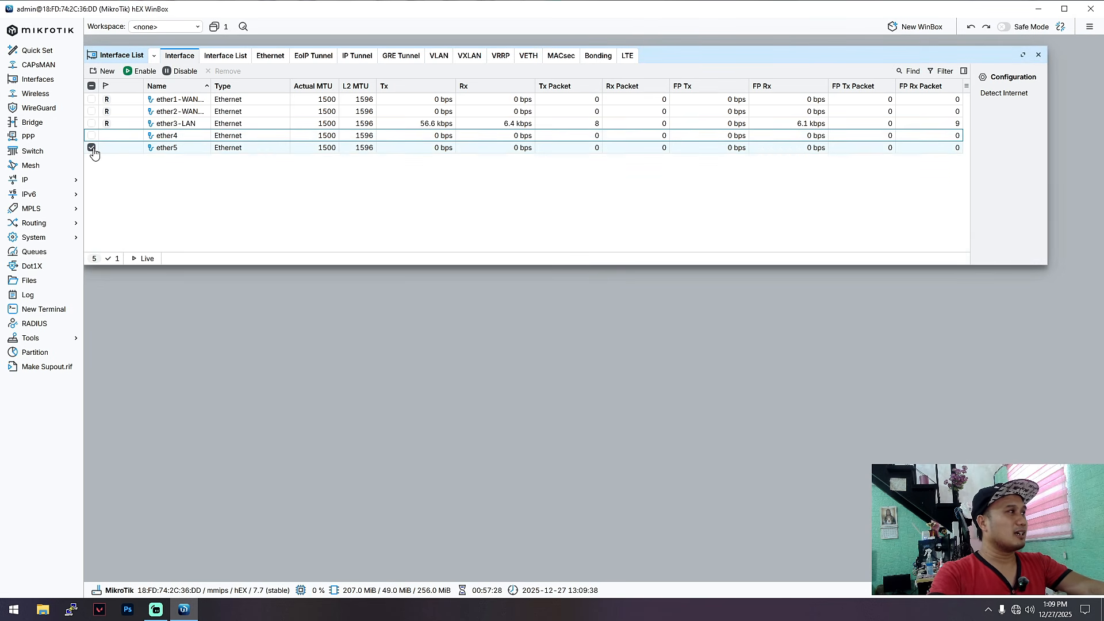
left_click(92, 148)
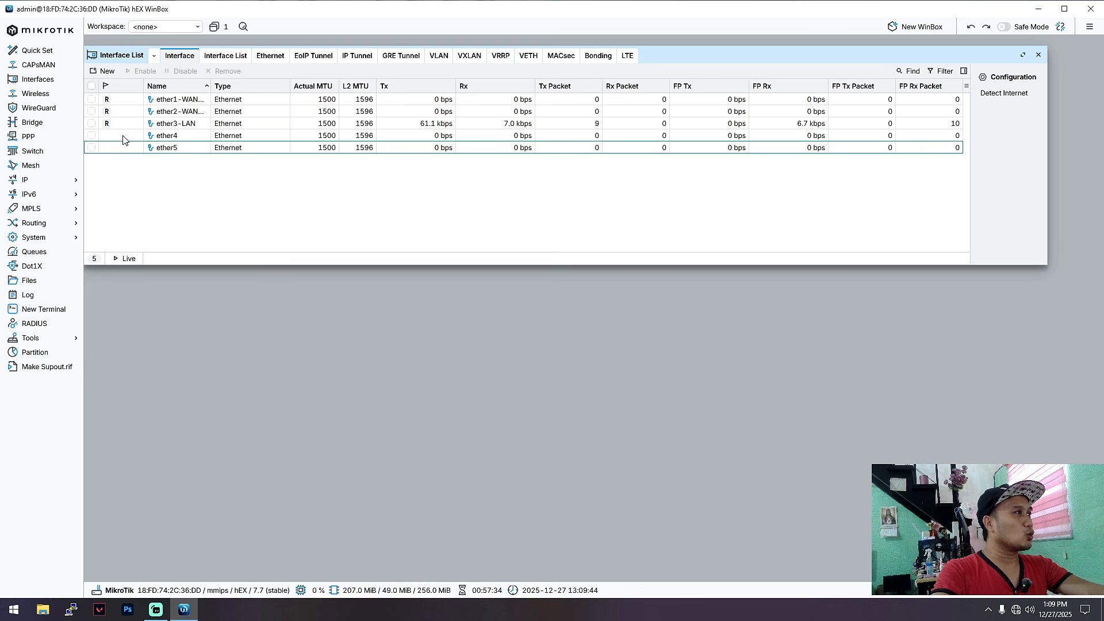
left_click(124, 136)
left_click(124, 146)
left_click(92, 147)
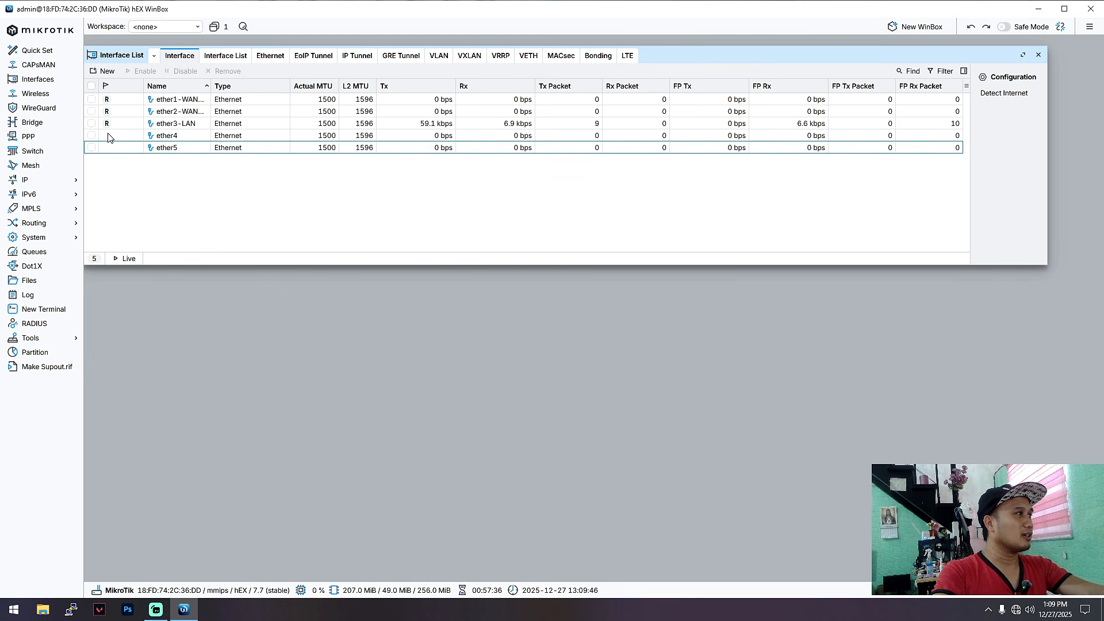
left_click(119, 133)
left_click(123, 148)
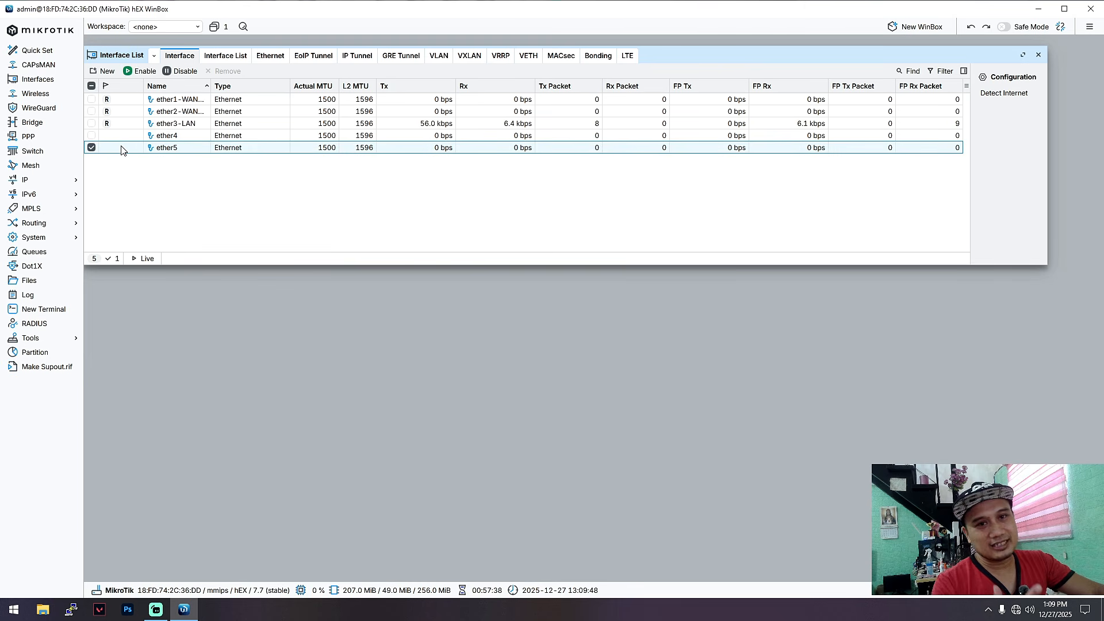
left_click(104, 155)
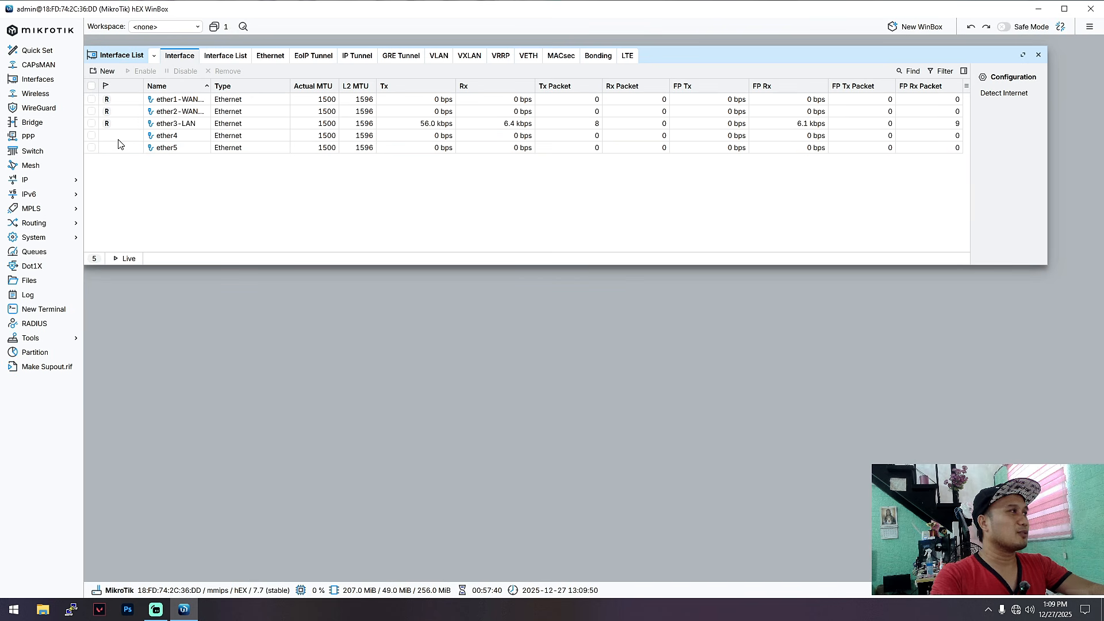
left_click(118, 139)
left_click(116, 146)
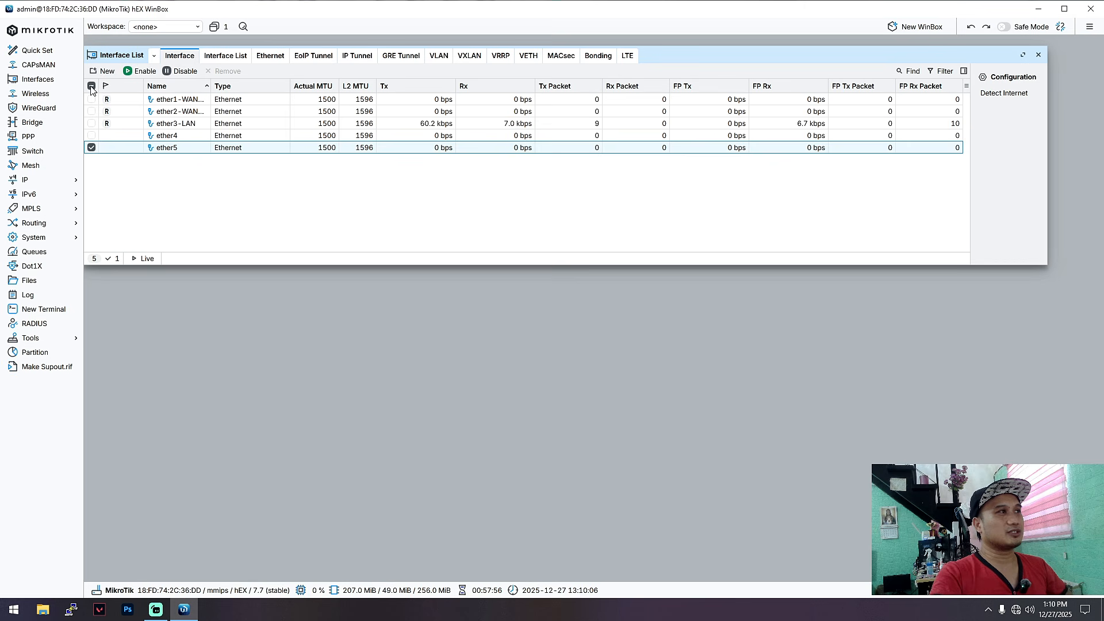
left_click(467, 61)
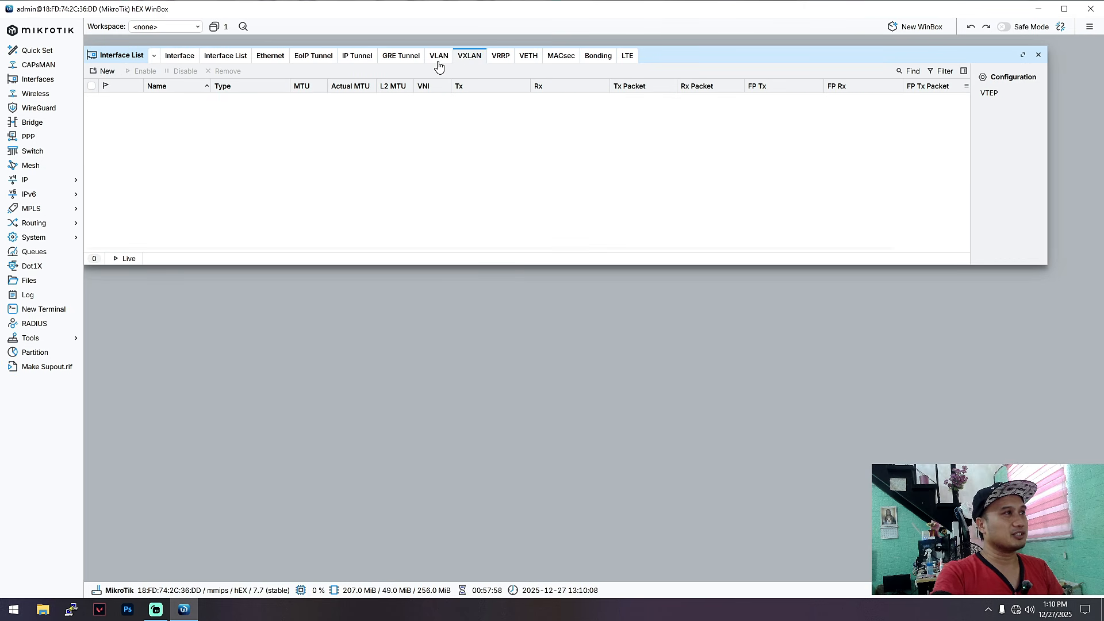
left_click(437, 66)
left_click(466, 63)
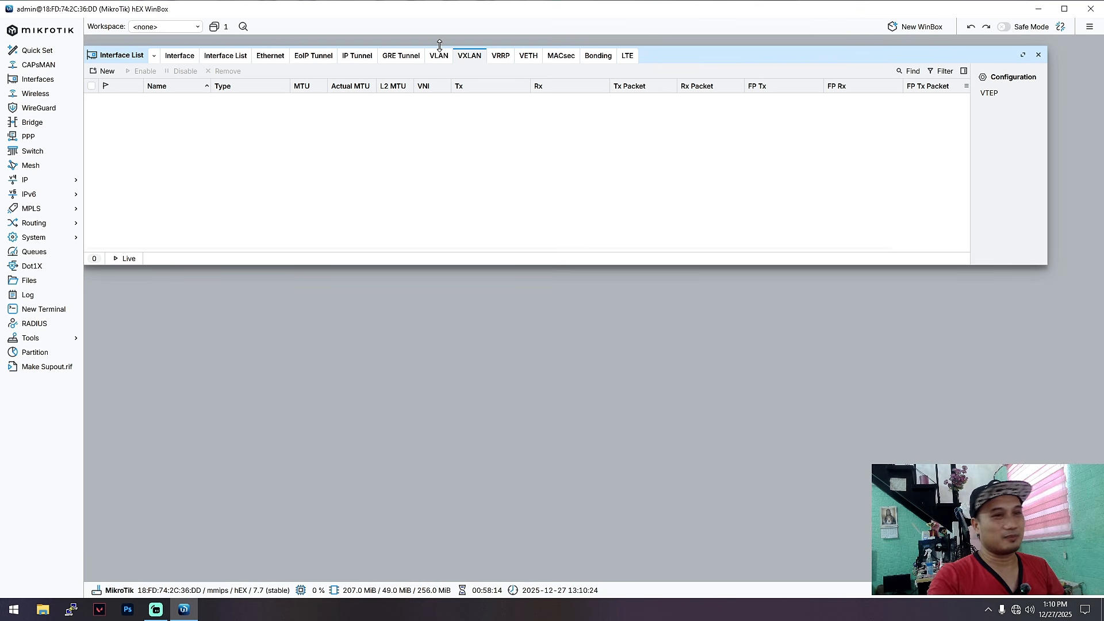
left_click(439, 56)
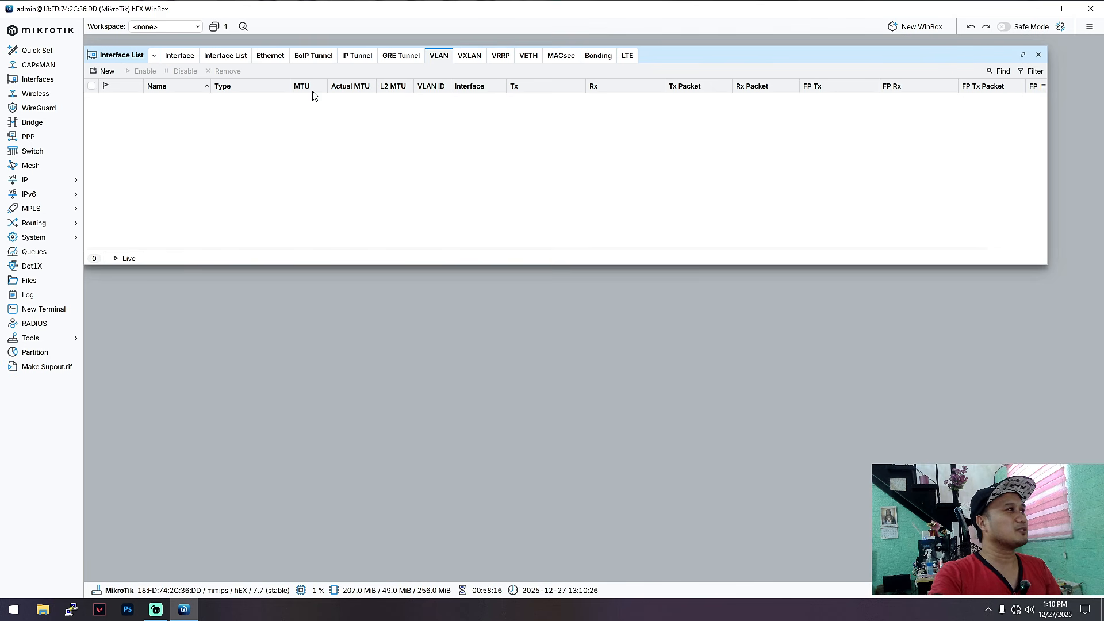
left_click(180, 56)
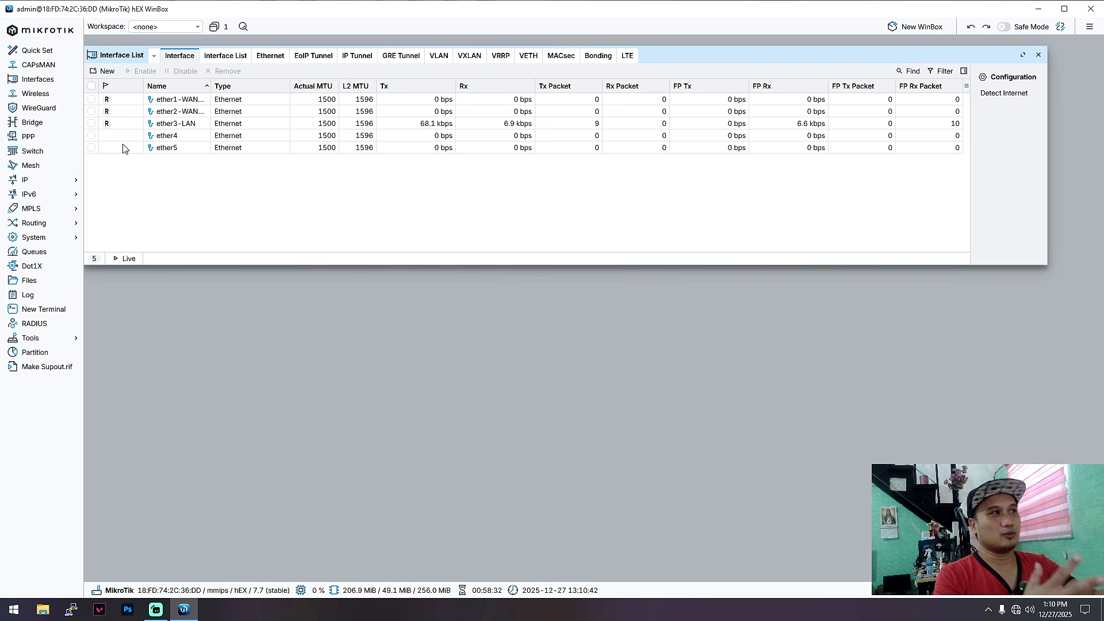
Step: Reselect ether3-LAN and open the IP Addresses list
left_click(205, 124)
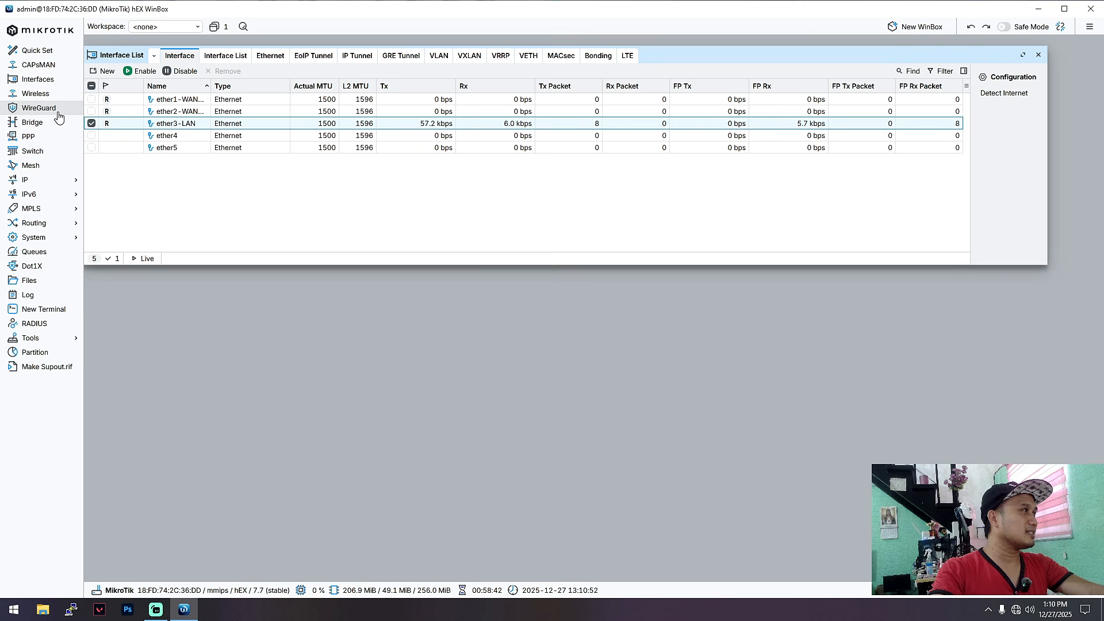
left_click(170, 137)
left_click(172, 127)
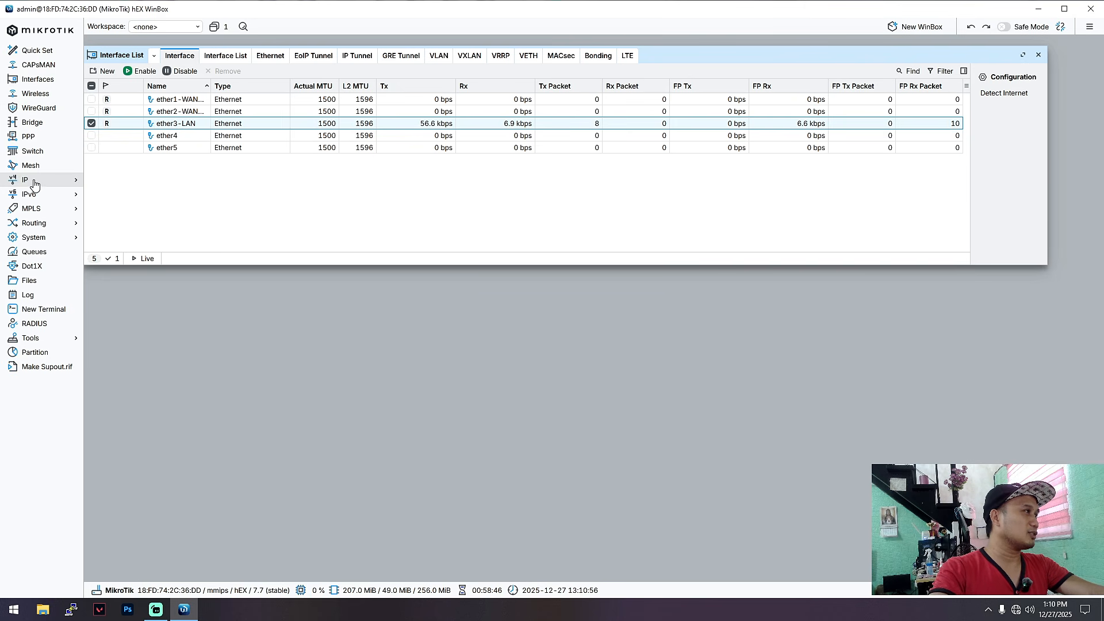
left_click(54, 183)
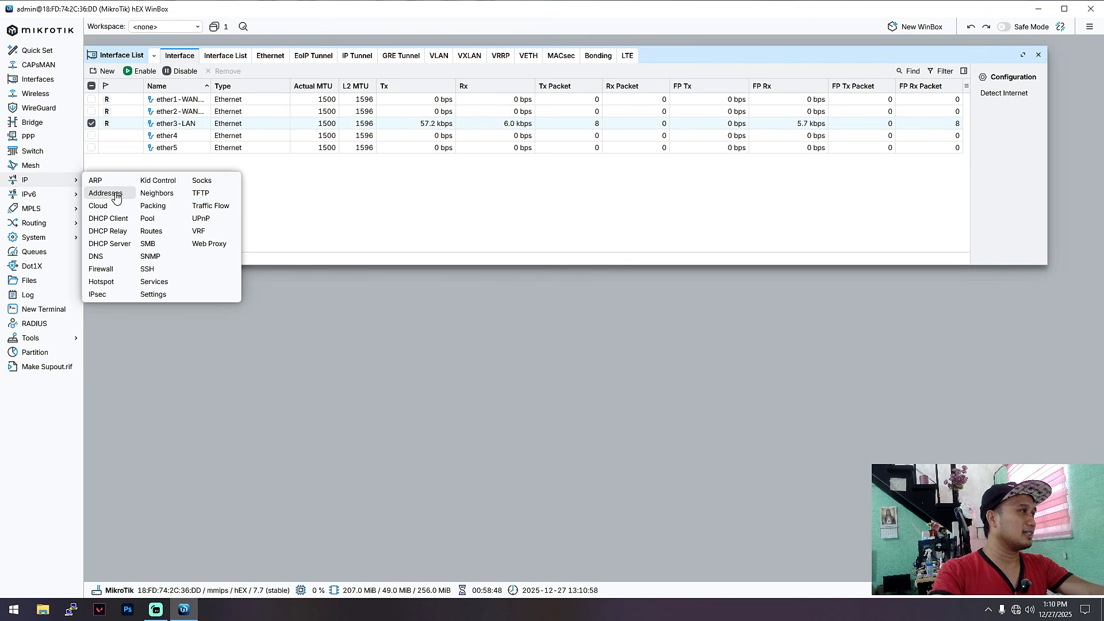
left_click(114, 193)
Step: Add a new address 172.16.50.1/24 with the comment LANIP
left_click(491, 226)
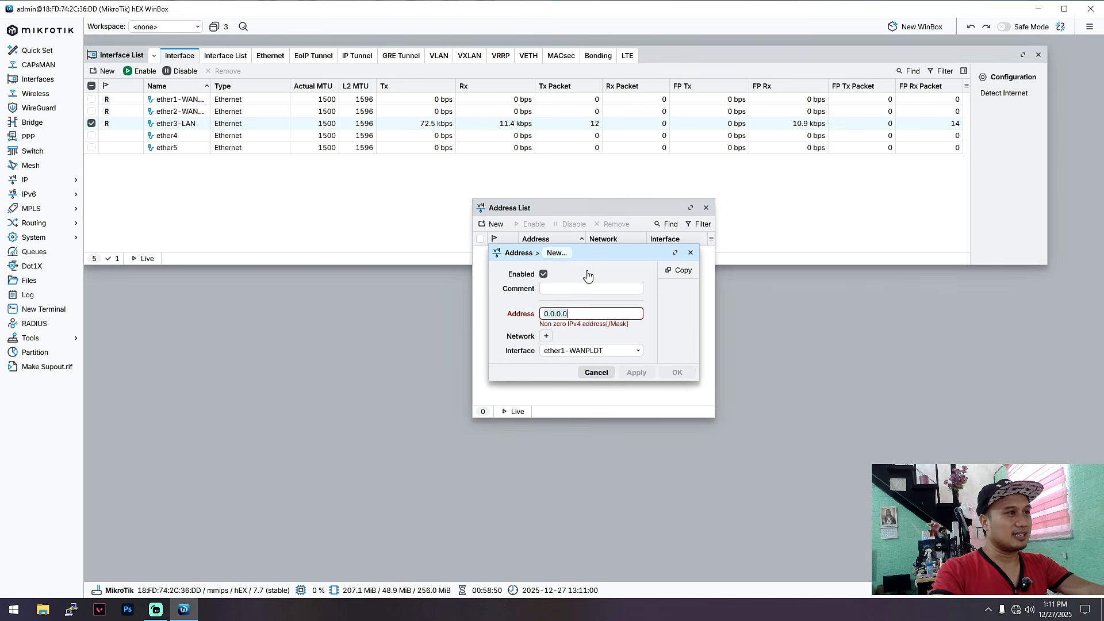
left_click(585, 287)
type("172.16.")
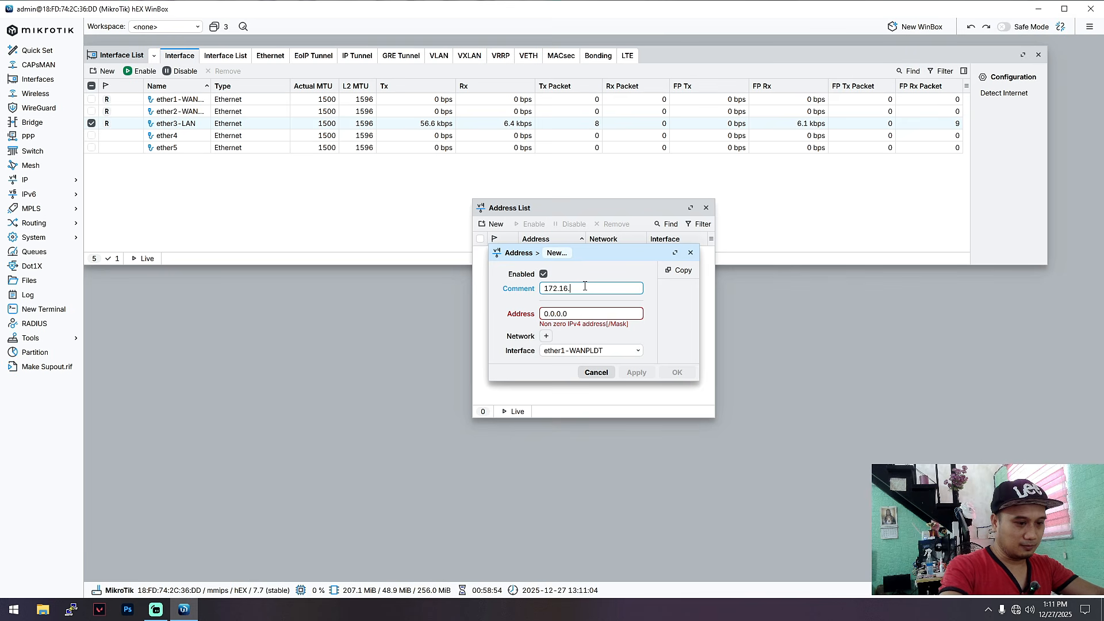
type("50.1")
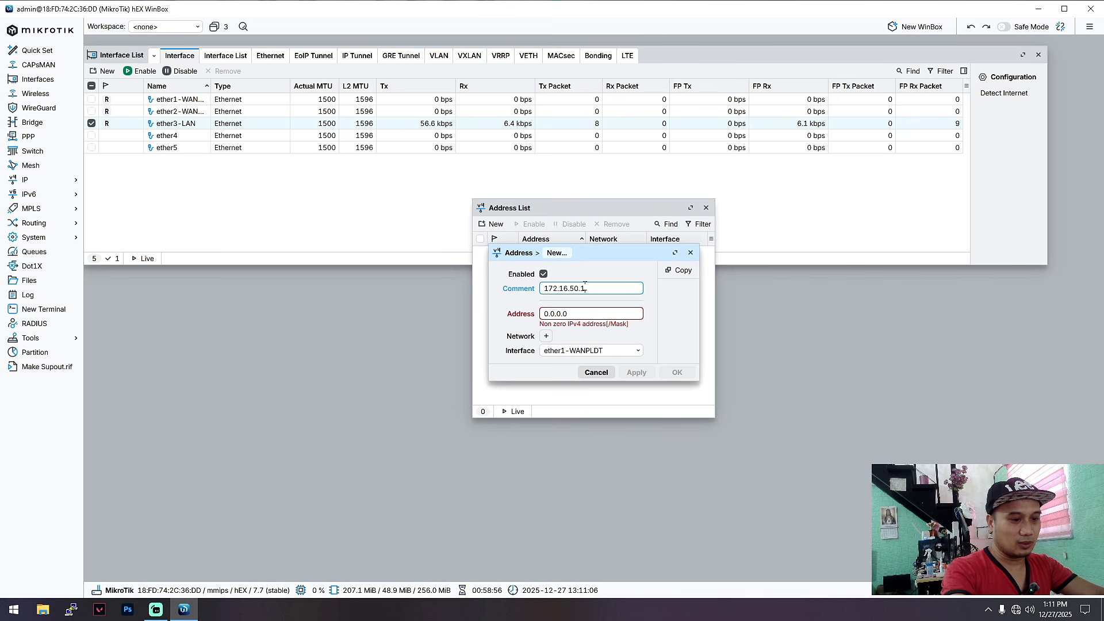
type("24")
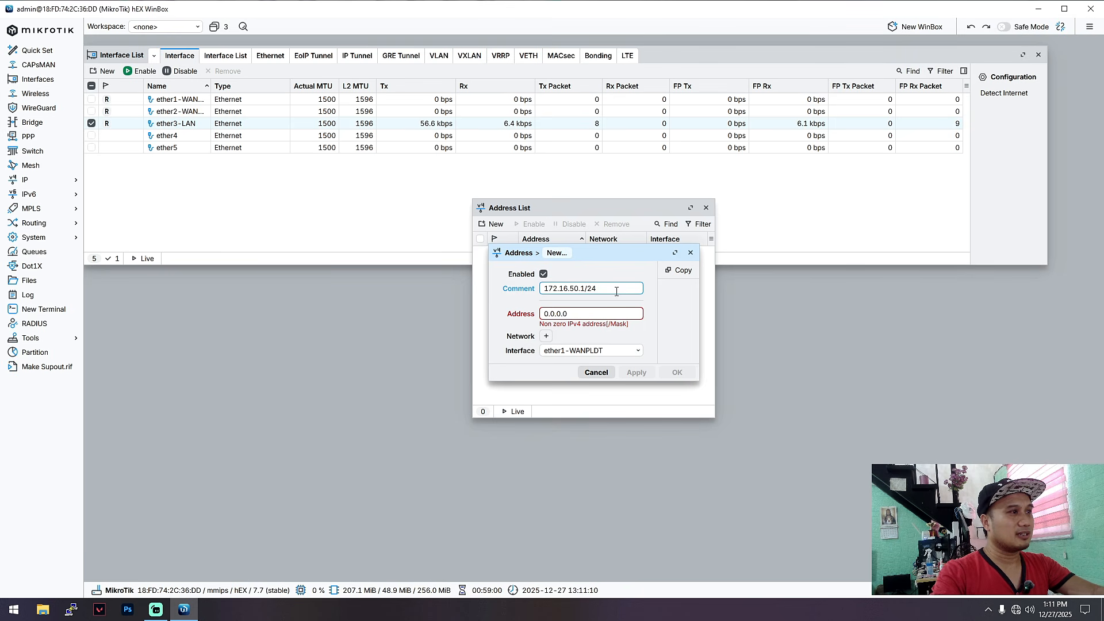
left_click_drag(615, 291, 533, 290)
key("ctrl+c")
left_click(588, 313)
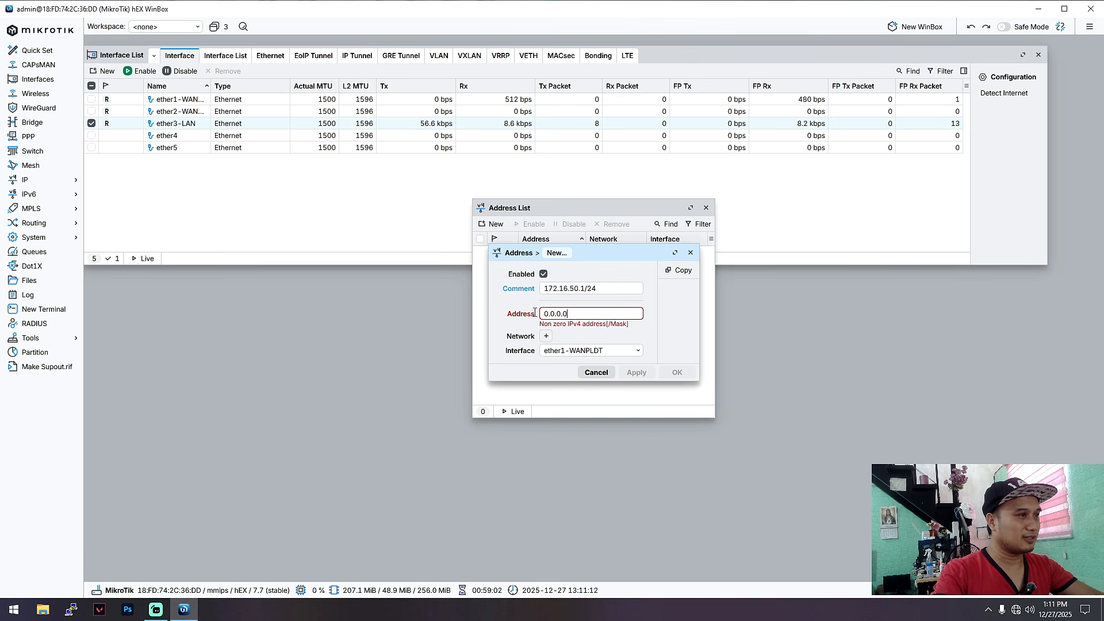
key("ctrl+a")
key("ctrl+v")
left_click_drag(596, 289, 528, 290)
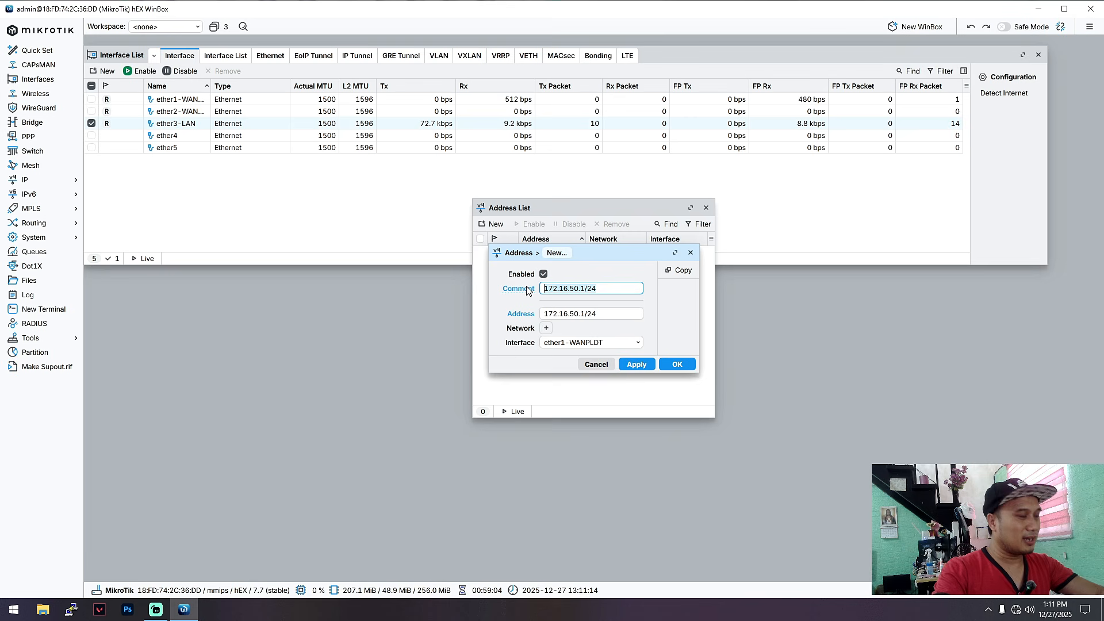
type("LANIP")
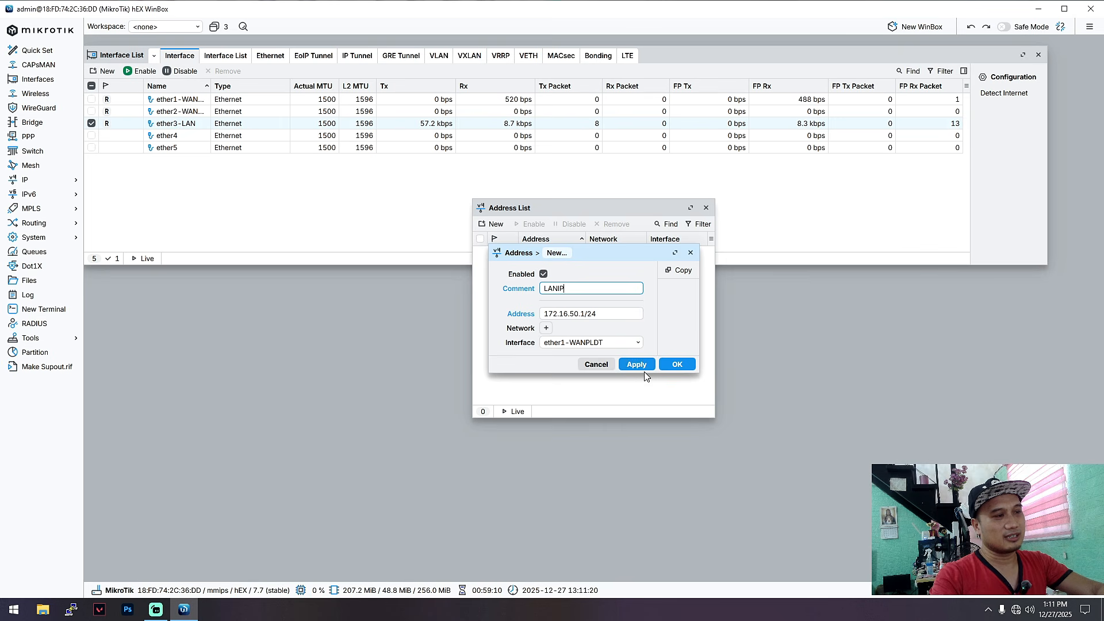
Step: Assign the new address to ether3-LAN and save it
left_click(592, 344)
left_click(593, 392)
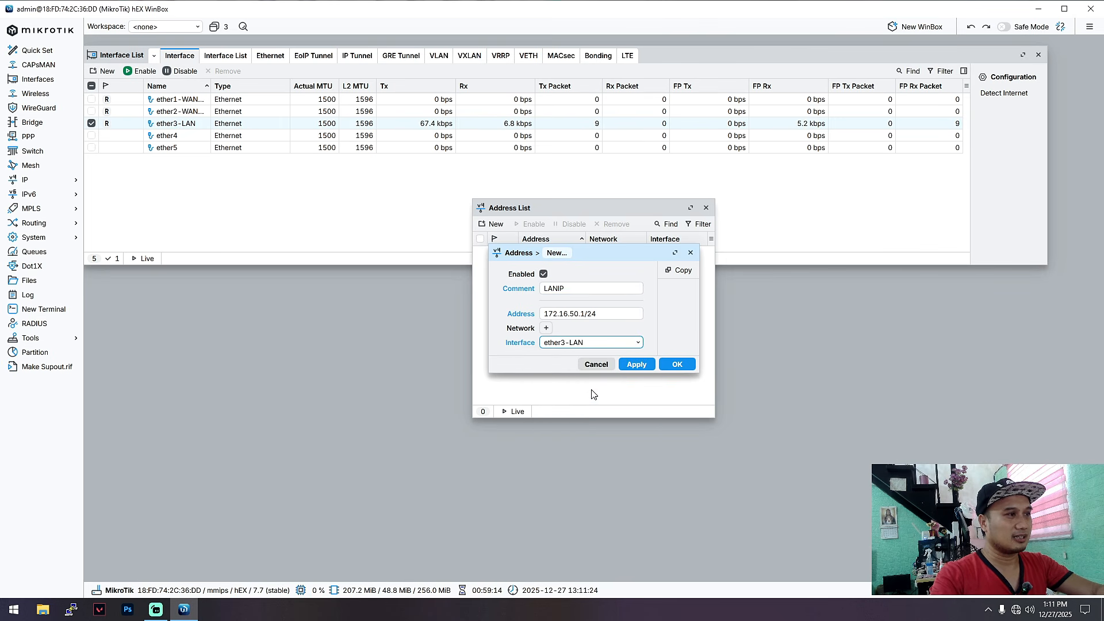
left_click(635, 366)
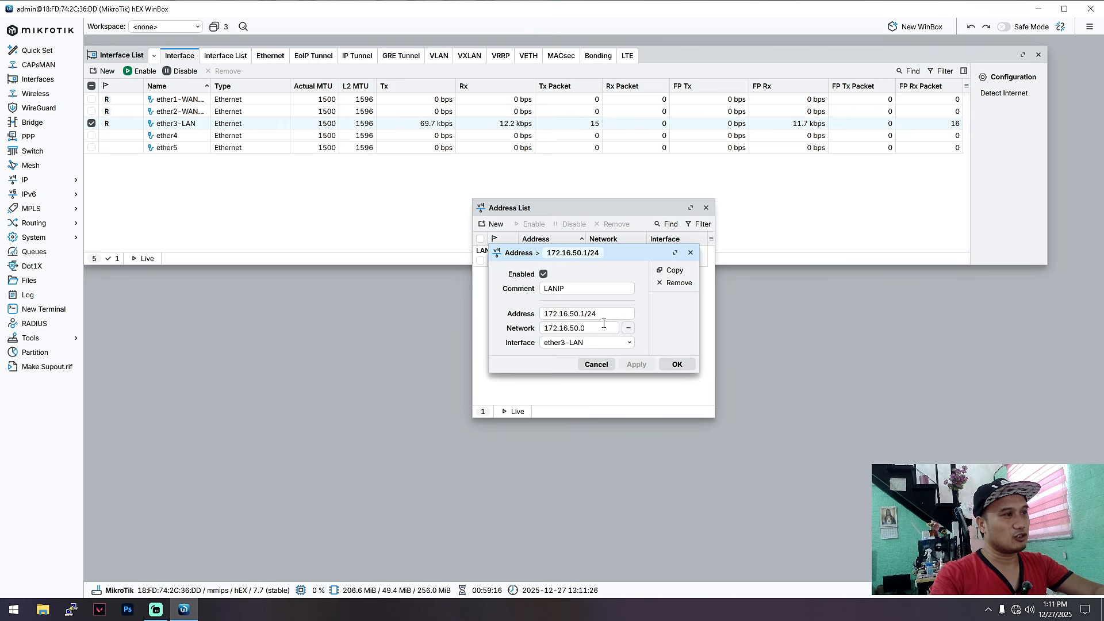
left_click(676, 364)
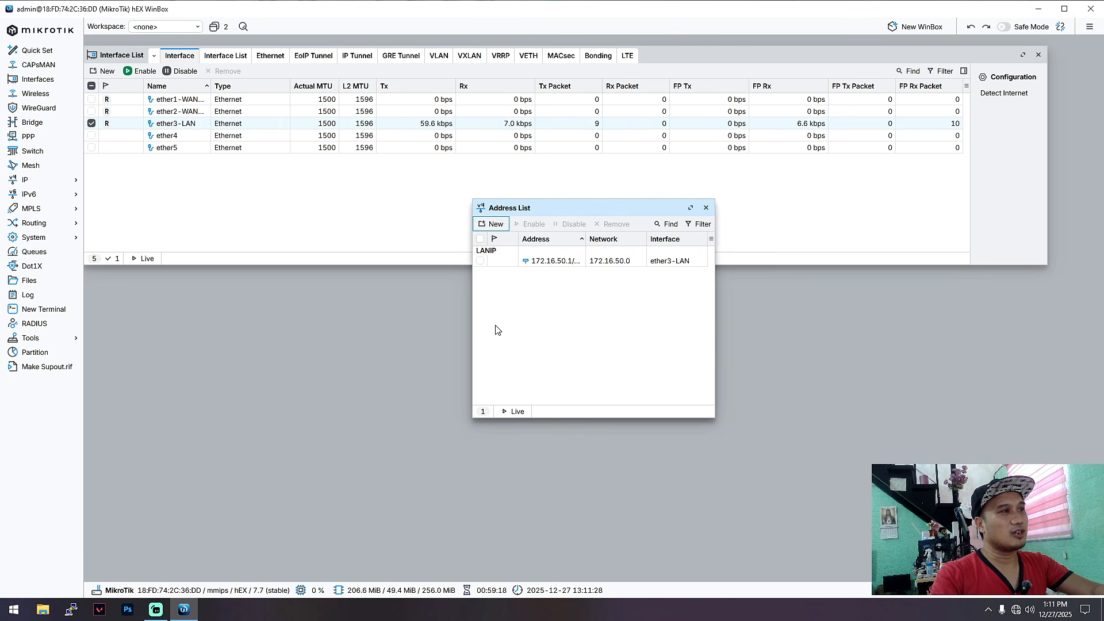
Step: Close the Address List, reselect ether3-LAN, and open the DHCP Server list under IP
left_click(706, 208)
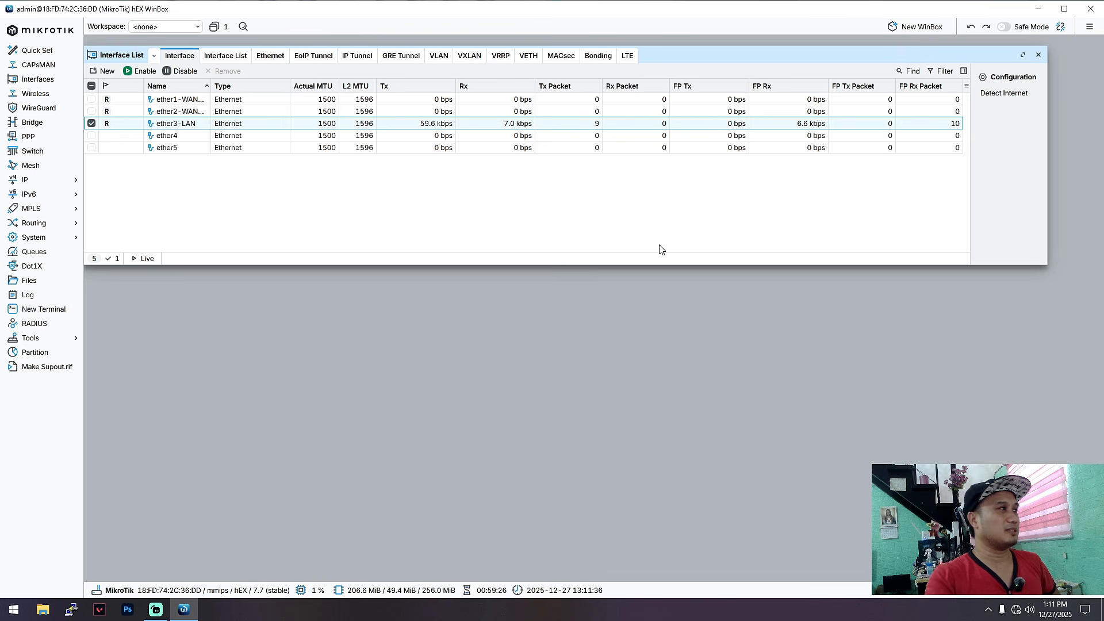
left_click(225, 137)
left_click(234, 125)
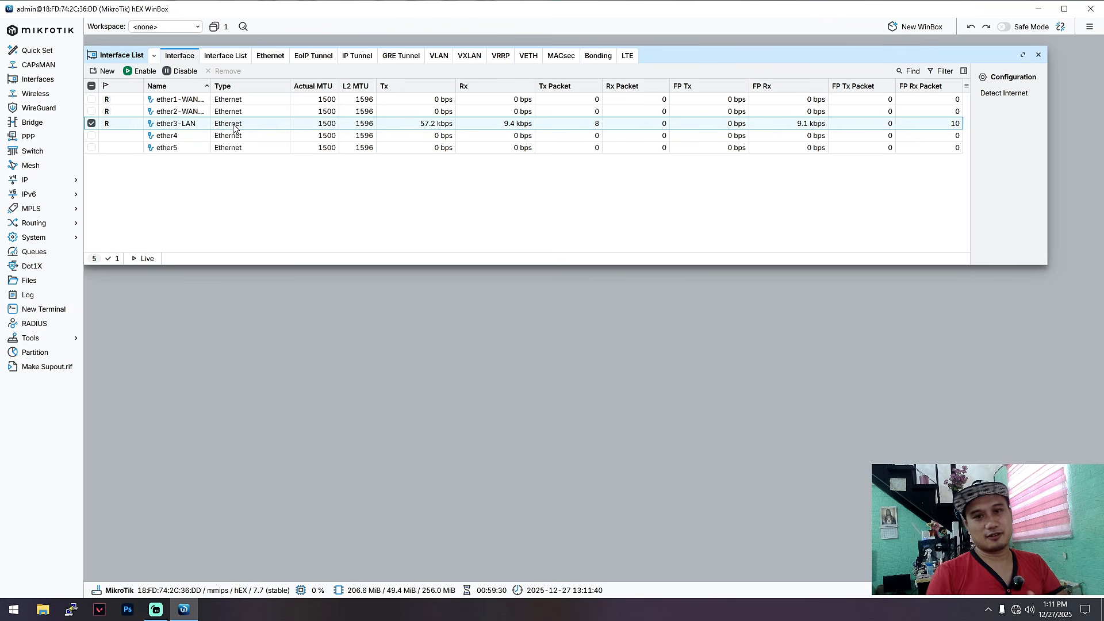
left_click(42, 180)
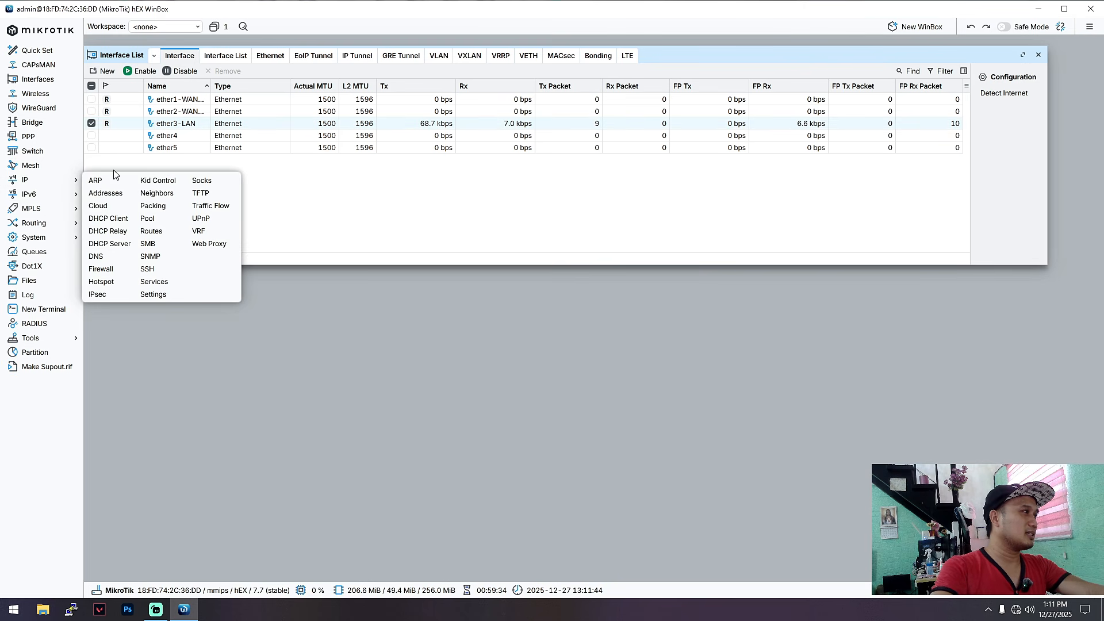
left_click(119, 244)
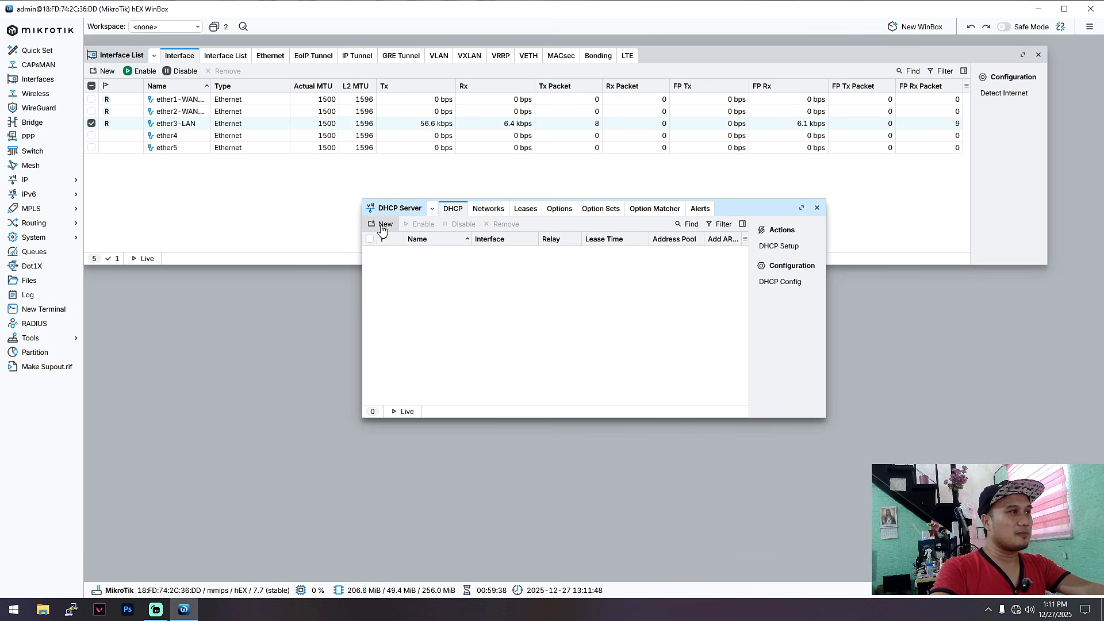
Step: Run DHCP Setup on ether3-LAN, accepting network 172.16.50.0/24 and gateway 172.16.50.1, up to the pool range
left_click(779, 246)
left_click_drag(608, 277, 588, 282)
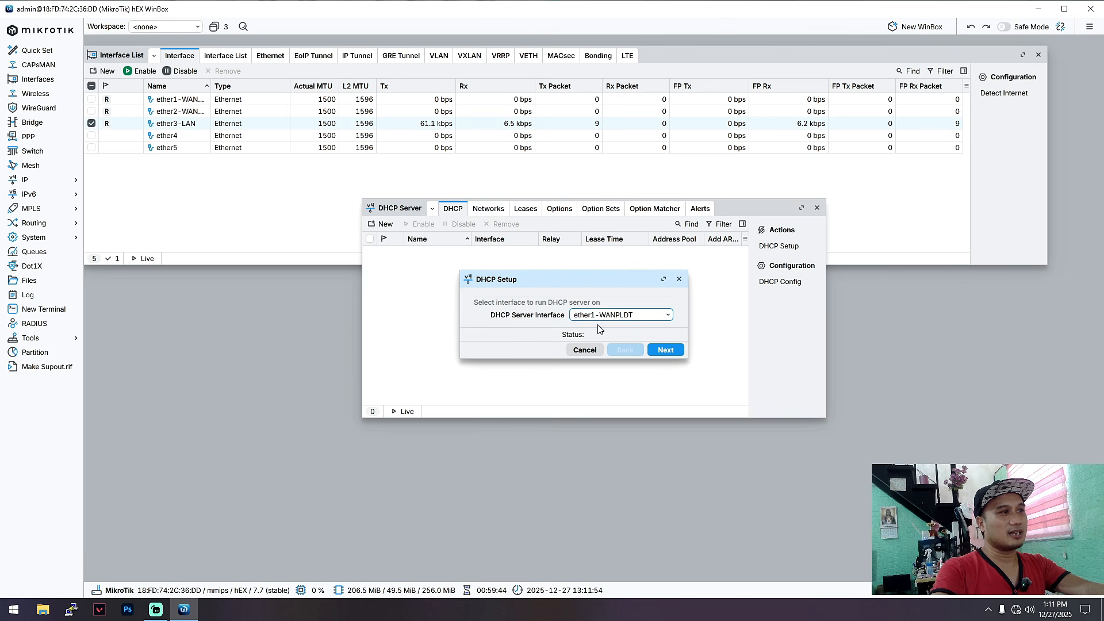
left_click(660, 316)
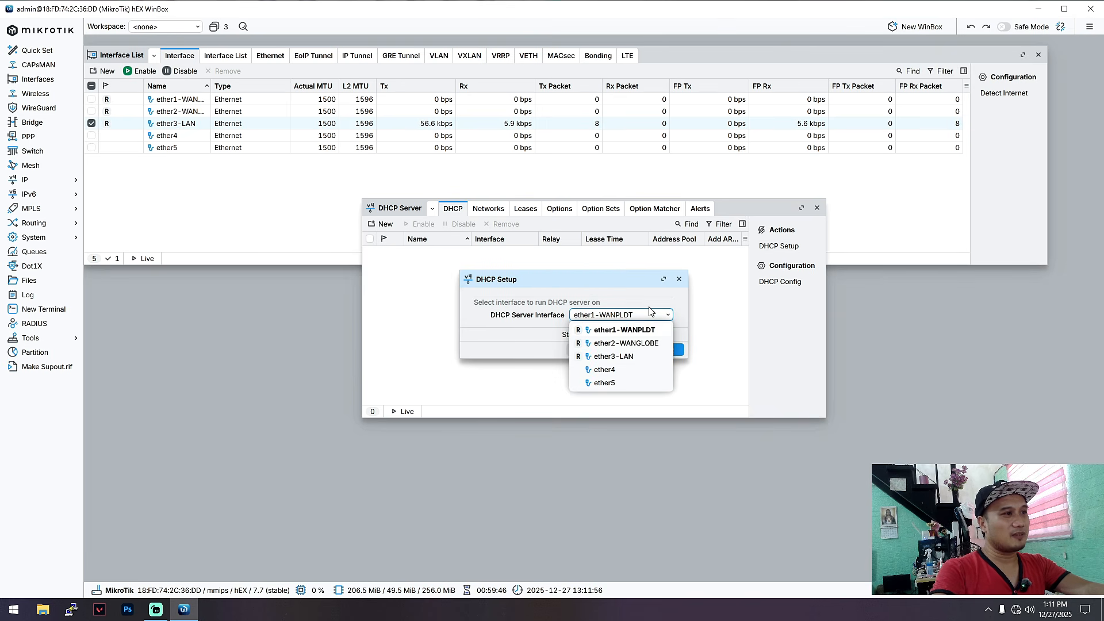
left_click(621, 358)
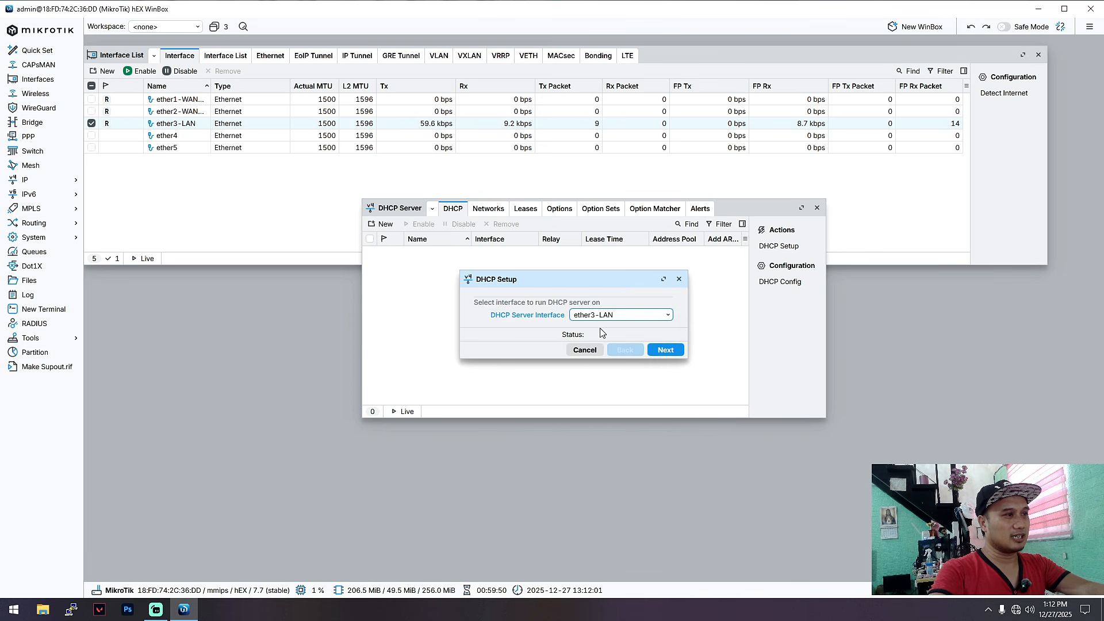
left_click(666, 350)
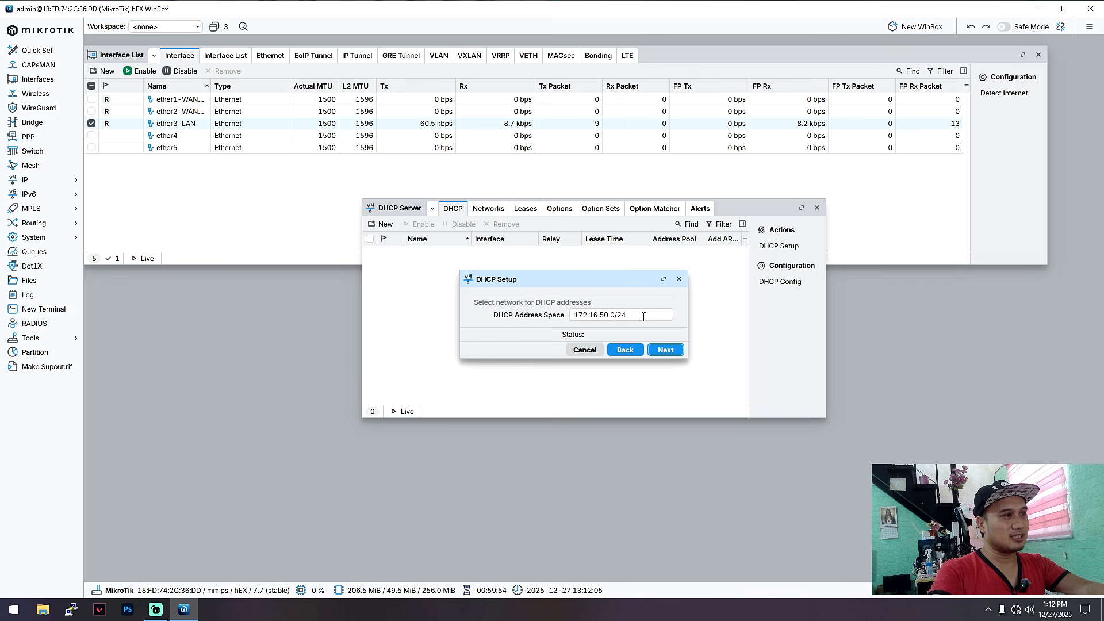
left_click(664, 351)
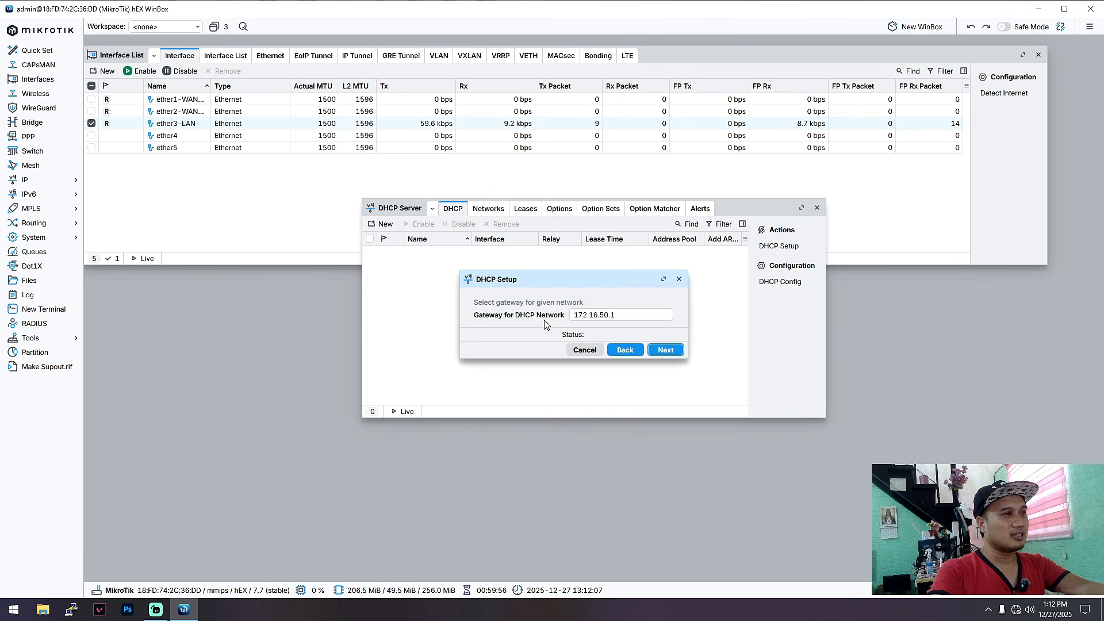
left_click(664, 345)
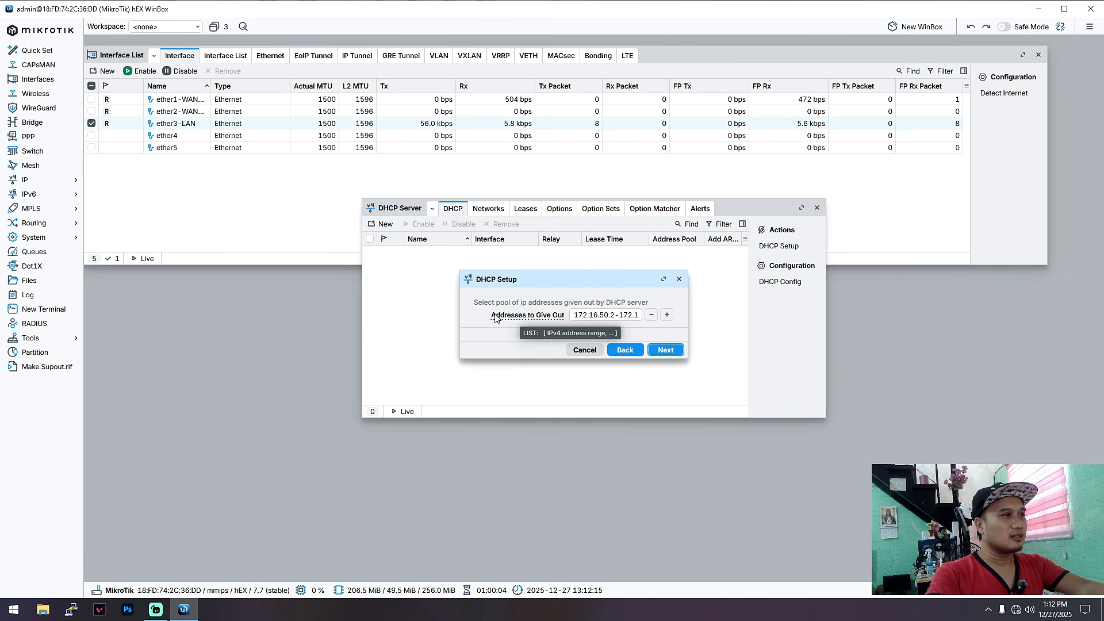
triple_click(575, 315)
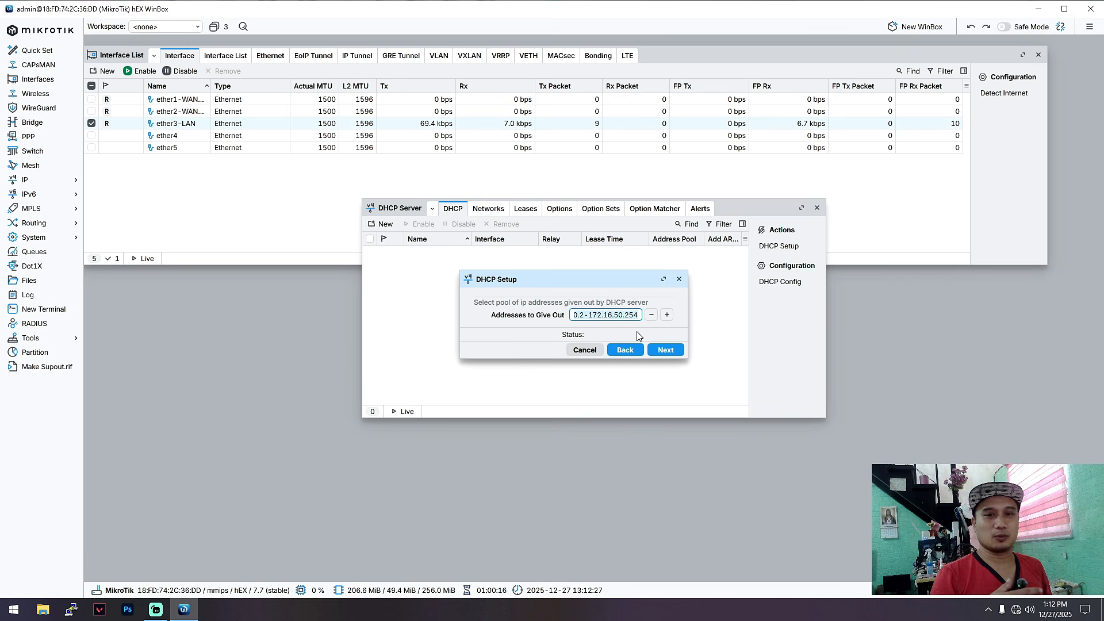
Step: Accept pool 172.16.50.2–172.16.50.254, the DNS step and 00:10:00 lease time to create dhcp1
left_click(666, 351)
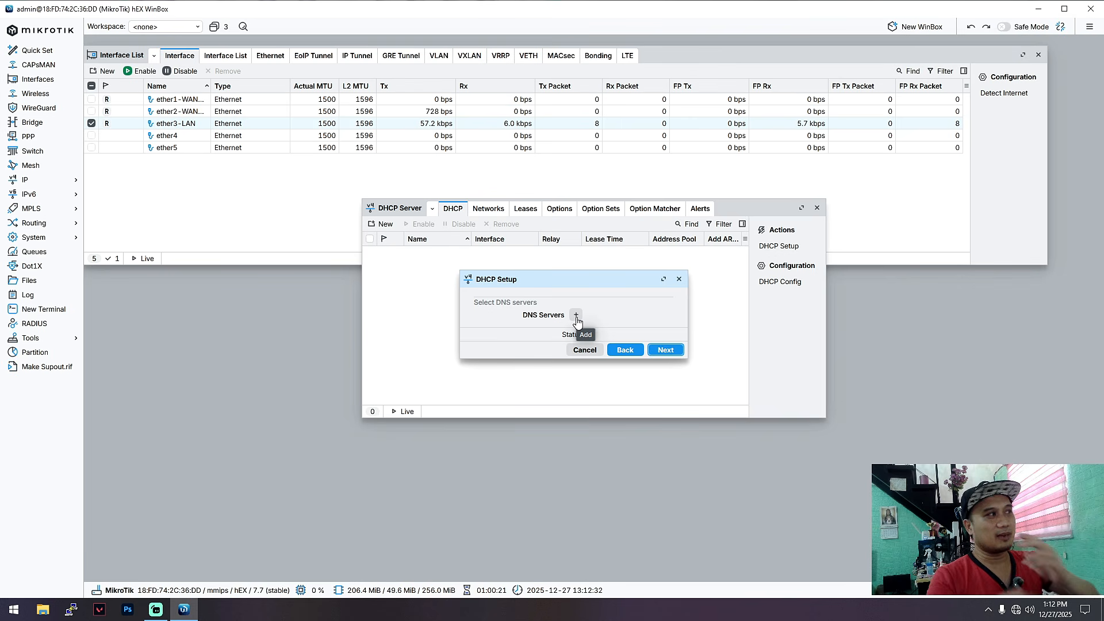
left_click(662, 350)
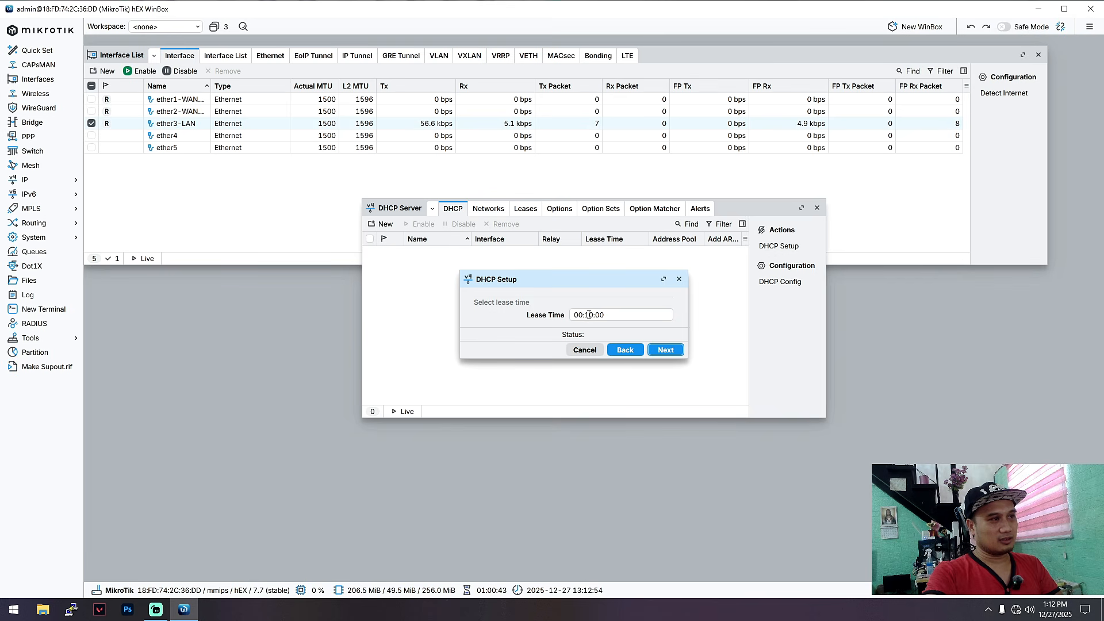
left_click(592, 314)
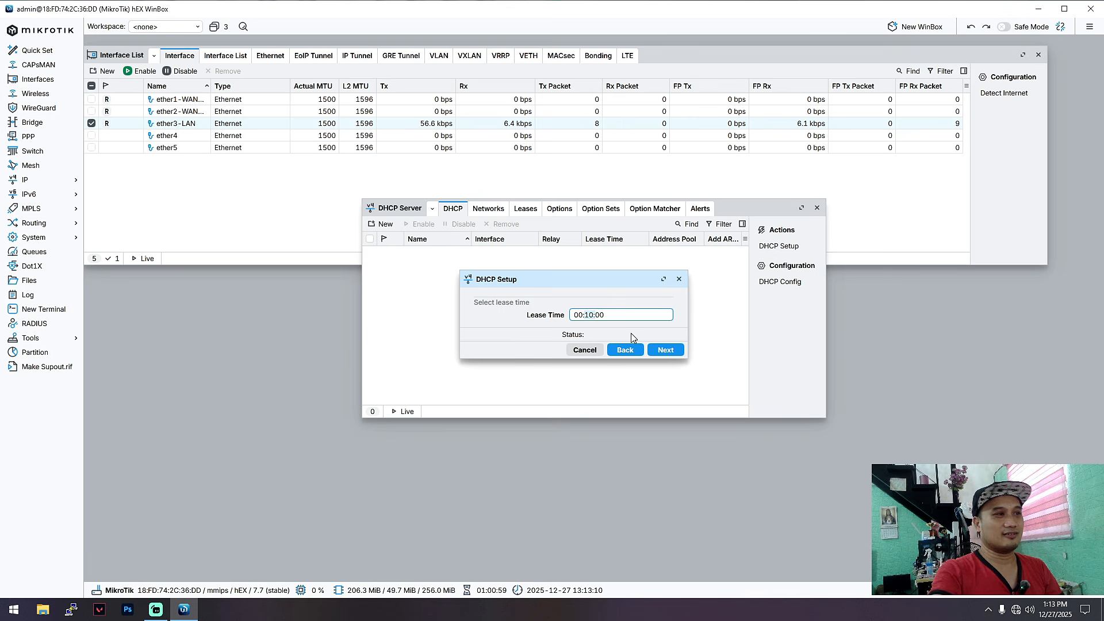
left_click(662, 349)
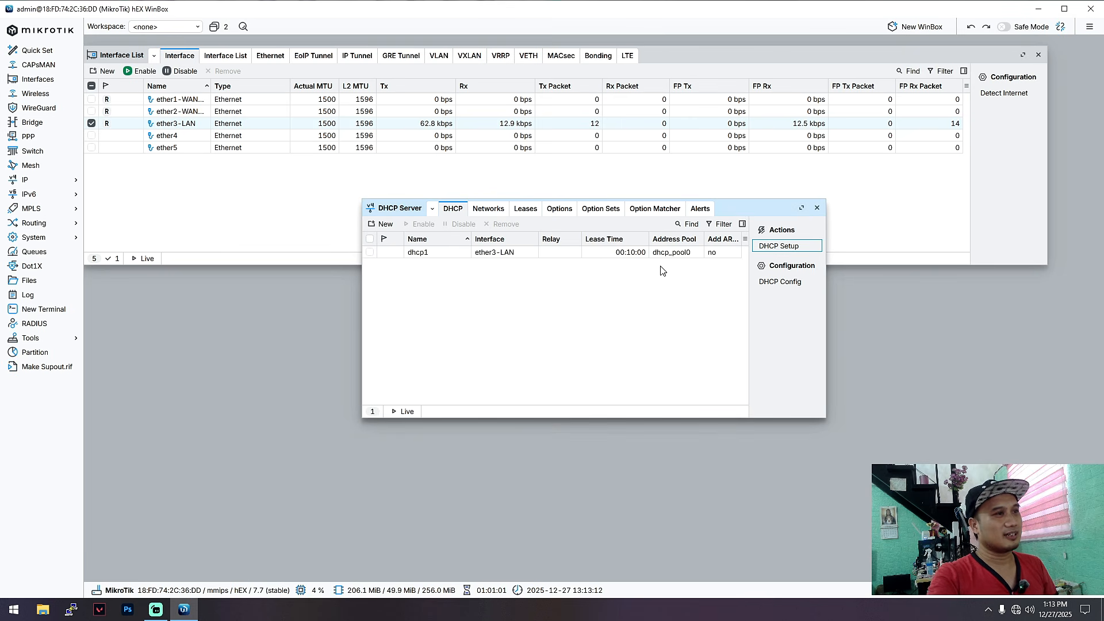
Step: Close and reopen the DHCP Server window
left_click_drag(749, 210, 728, 245)
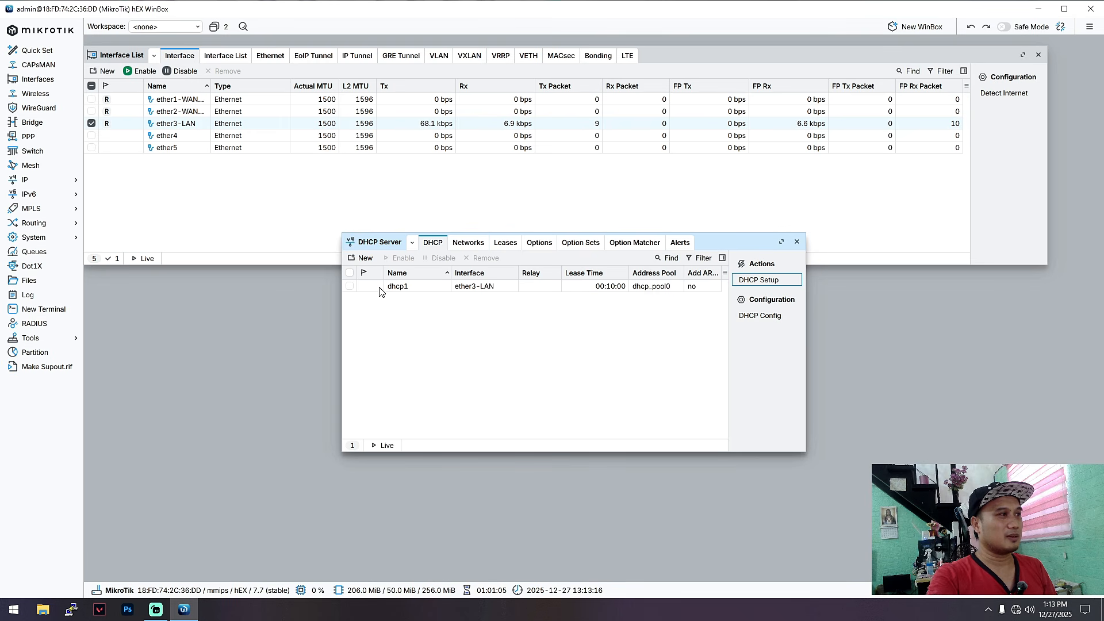
left_click(797, 241)
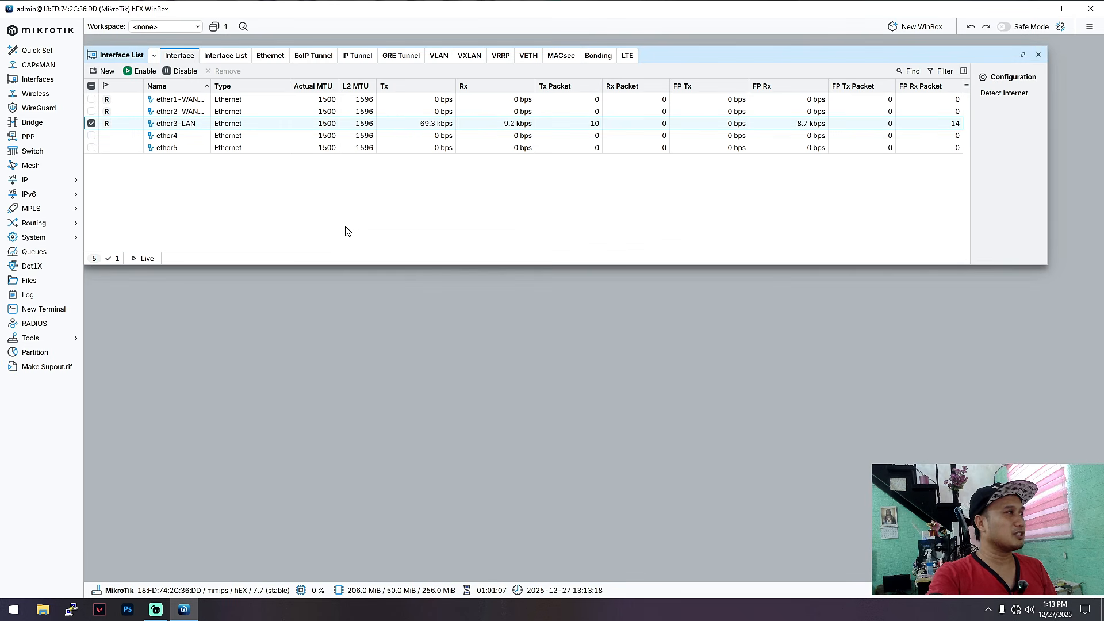
left_click(56, 181)
left_click(109, 246)
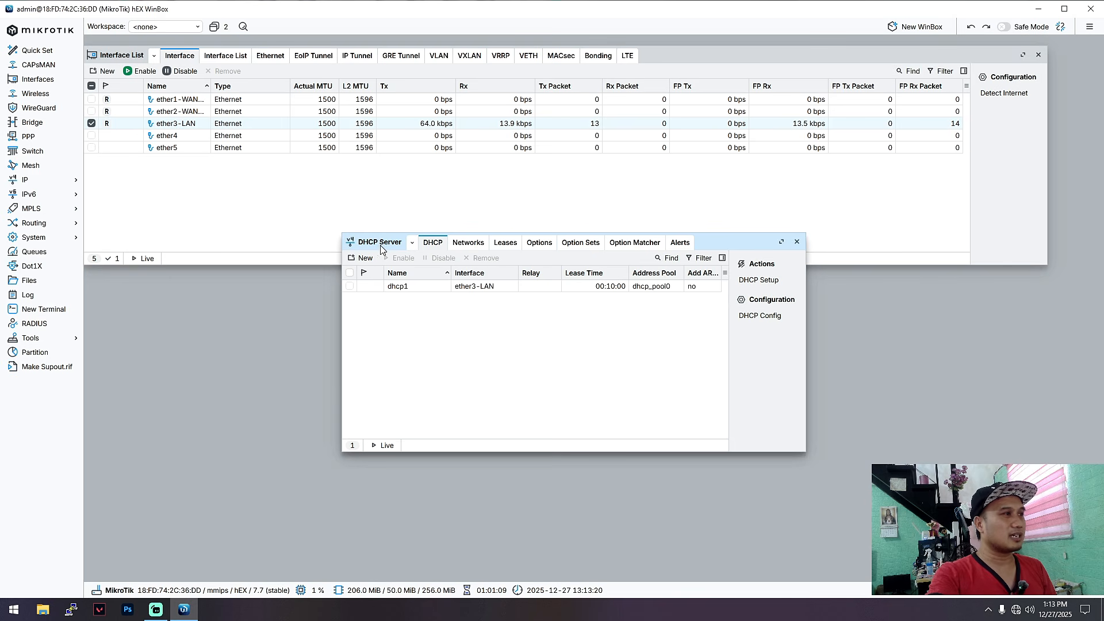
Step: Browse the Networks and Options tabs, then widen the Leases Address column showing 172.16.50.254
left_click(468, 243)
left_click(505, 244)
left_click(533, 244)
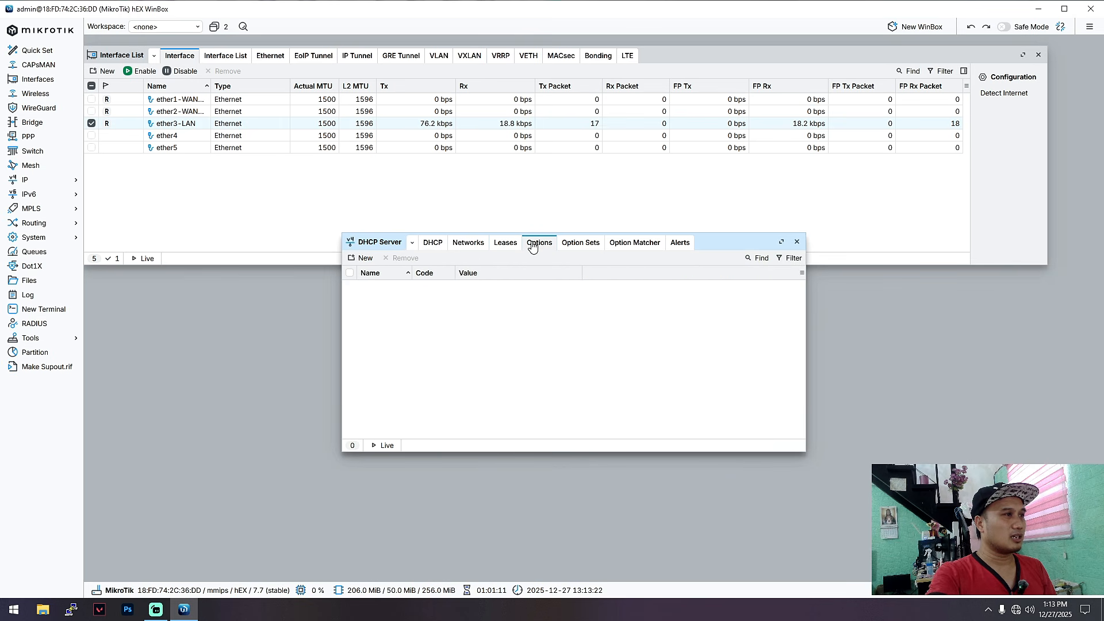
left_click(505, 244)
left_click(468, 243)
left_click(433, 244)
left_click(477, 245)
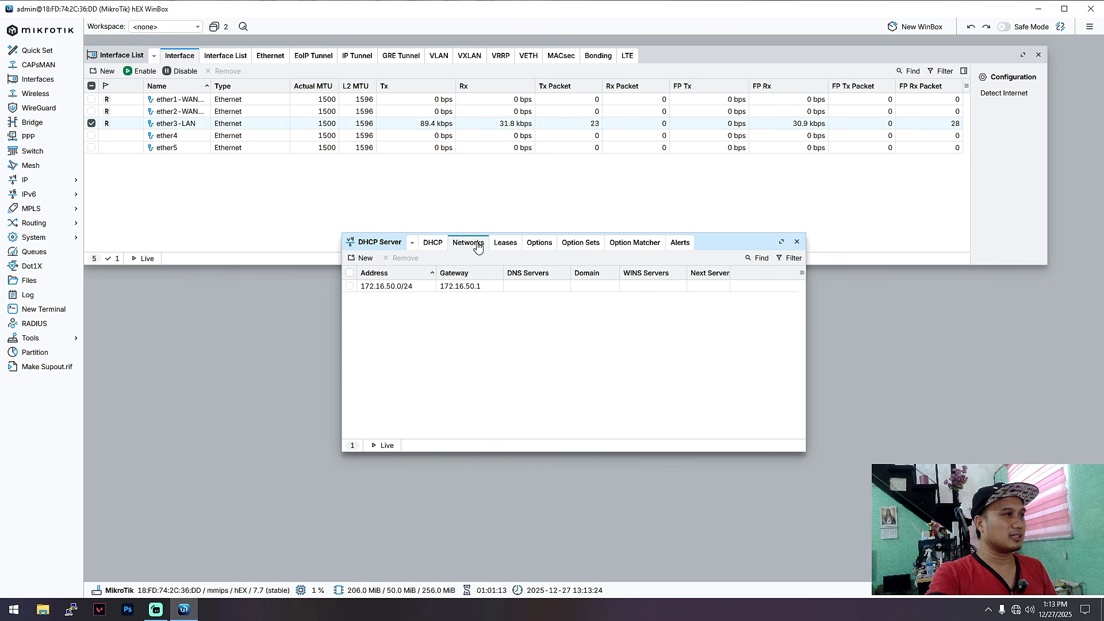
left_click(505, 244)
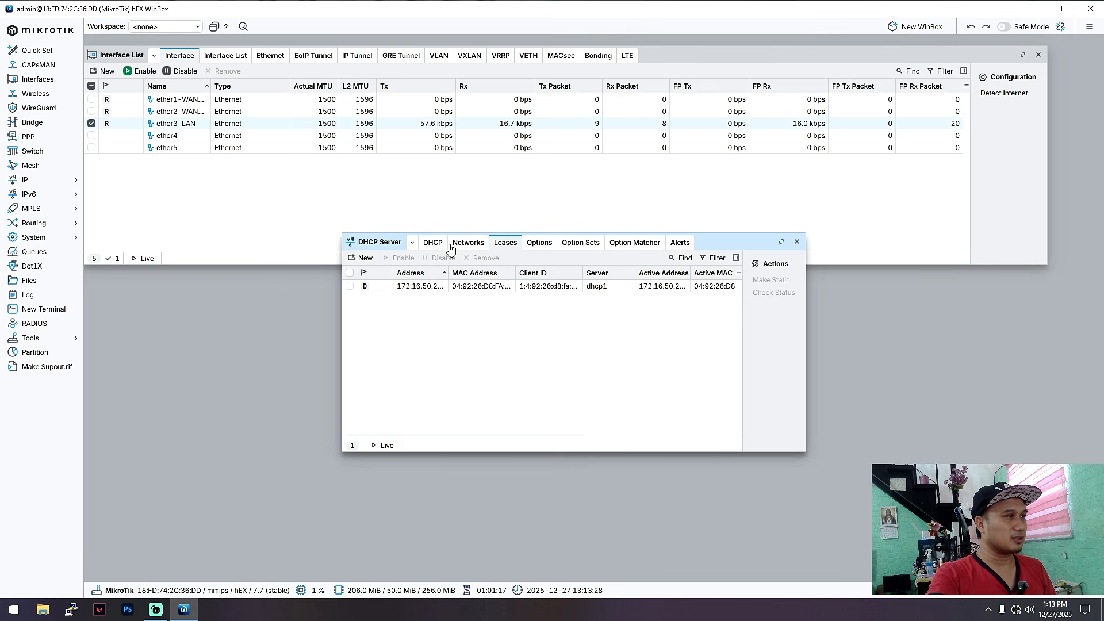
mouse_move(448, 272)
left_mouse_down()
mouse_move(479, 273)
mouse_move(458, 273)
left_mouse_up()
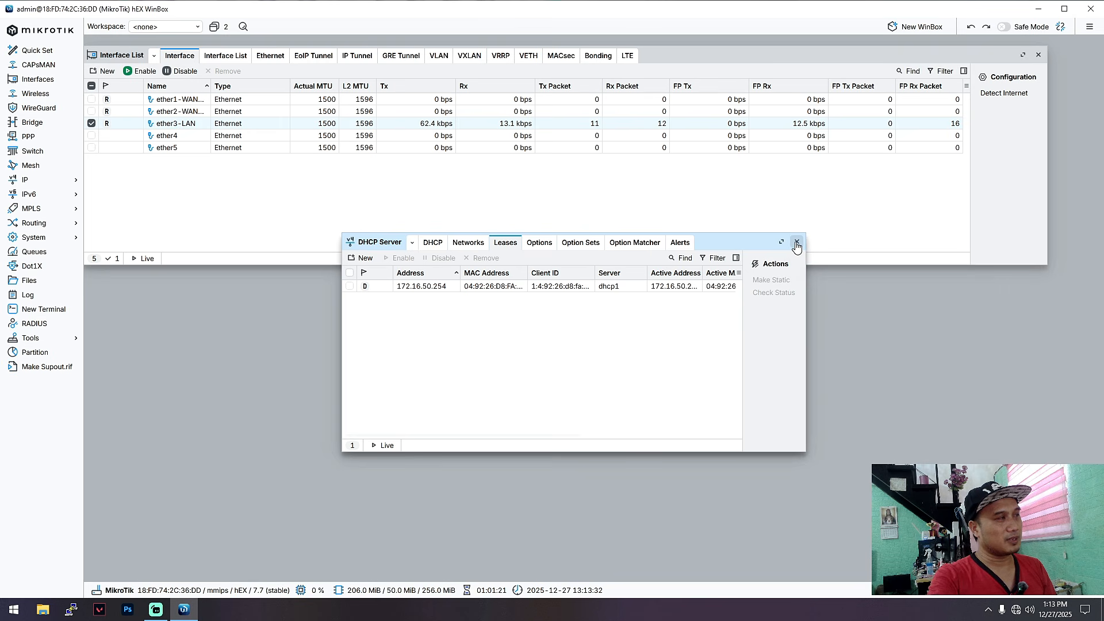
key("super+r")
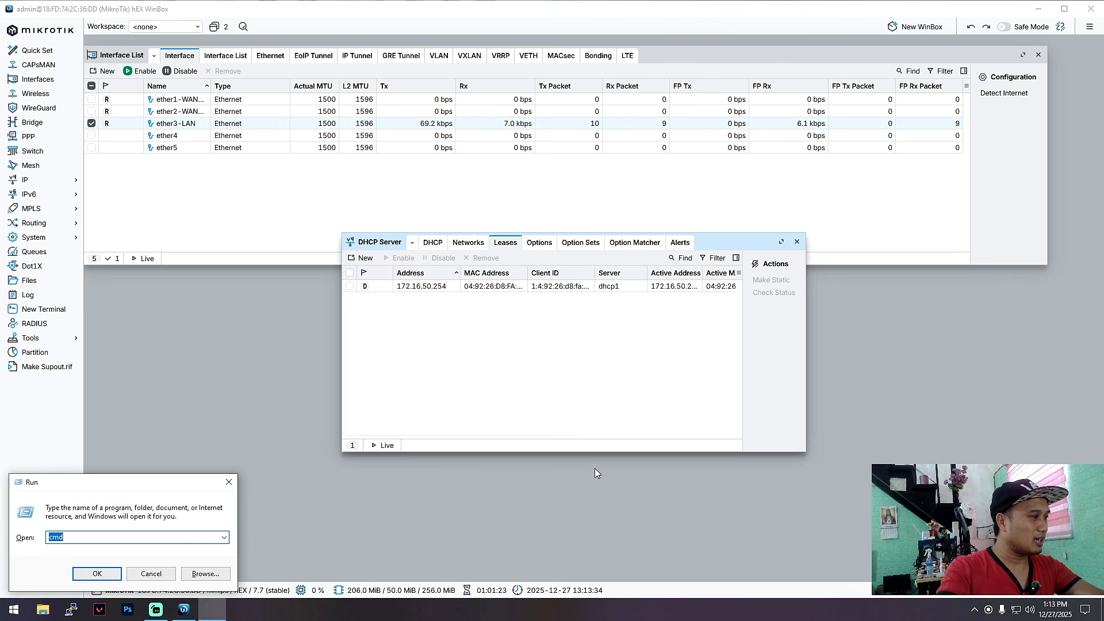
key("Return")
type("ip")
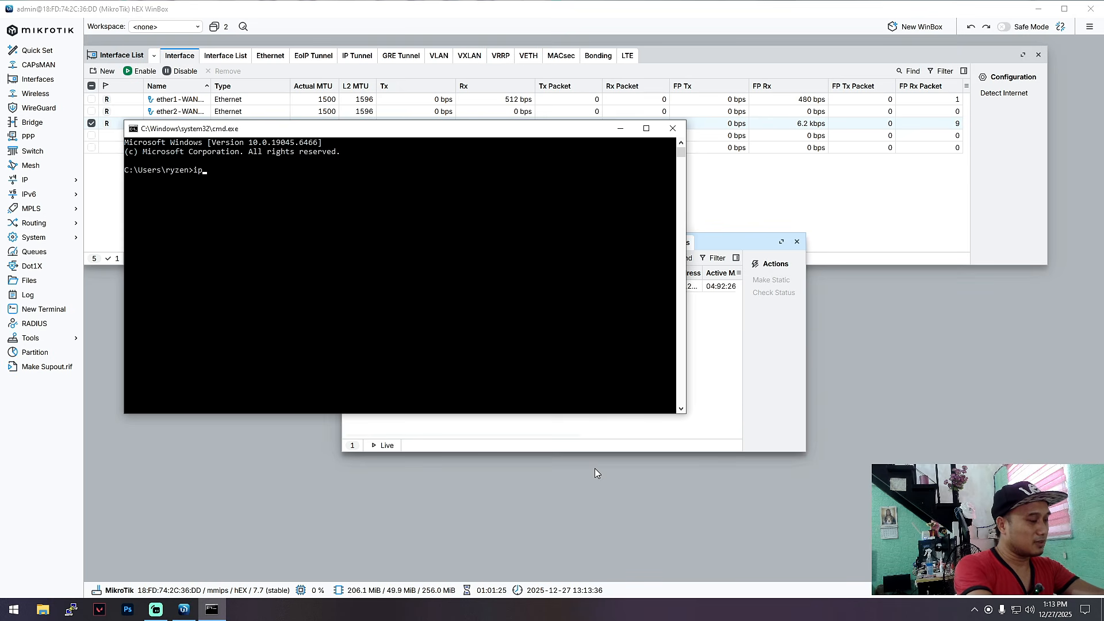
type("config")
key("Return")
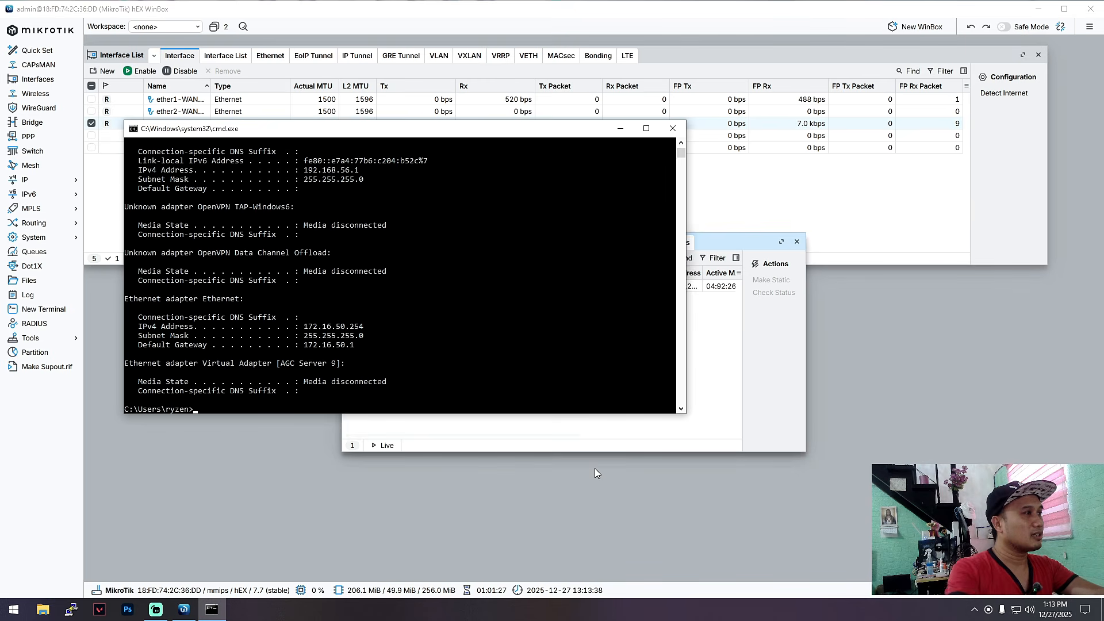
left_click_drag(460, 129, 557, 204)
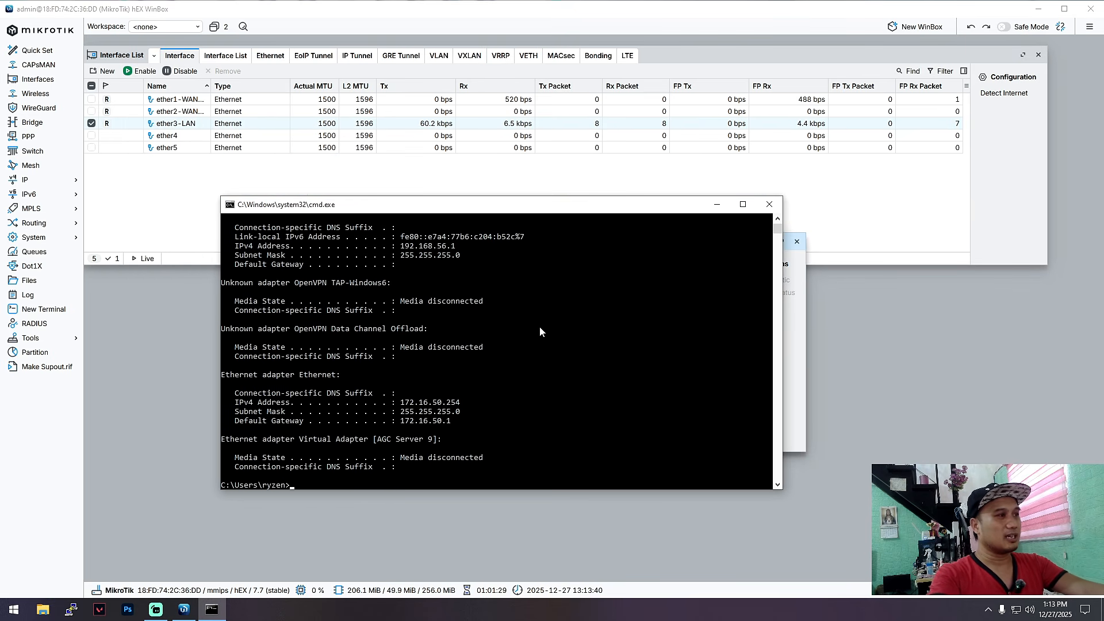
left_click(769, 204)
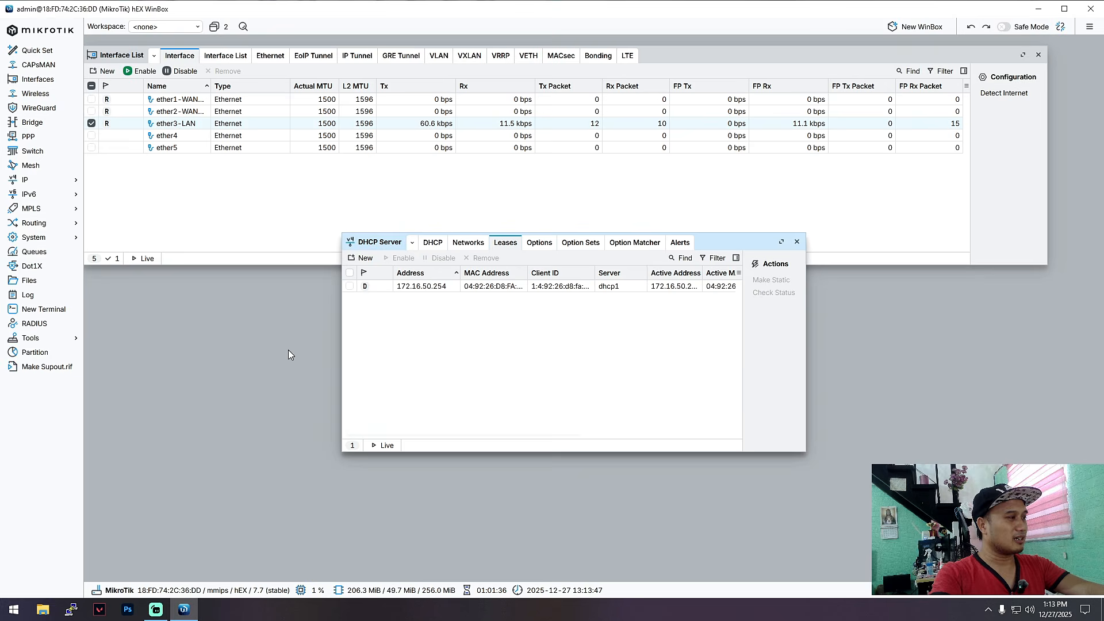
Step: Test internet access with YouTube in Chrome, then close WinBox's Connection lost notice
left_click(13, 608)
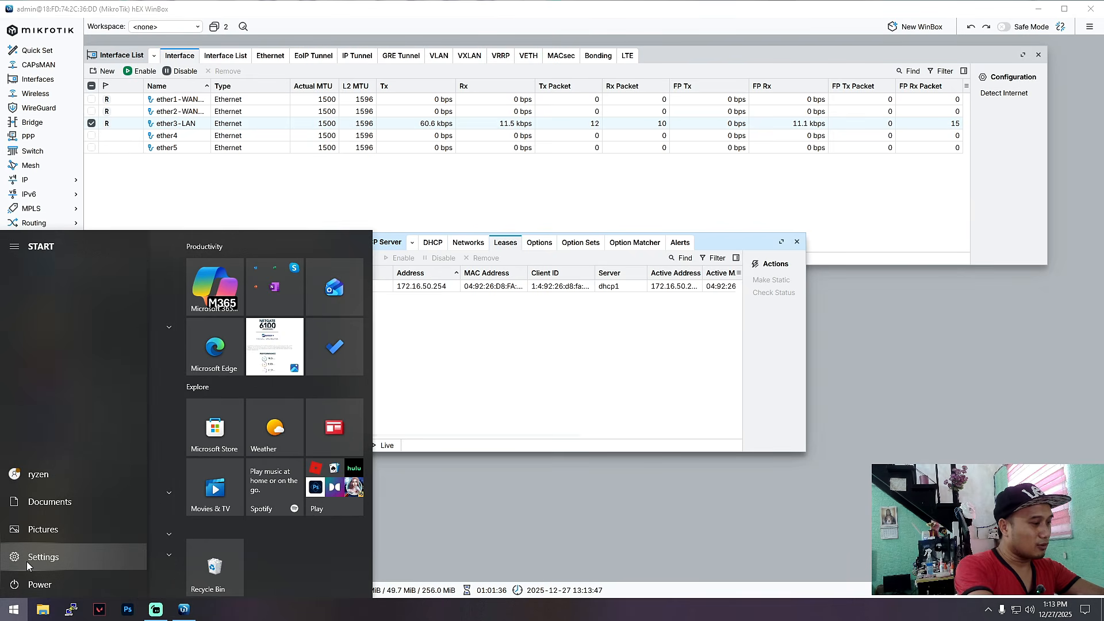
type("chr")
key("Escape")
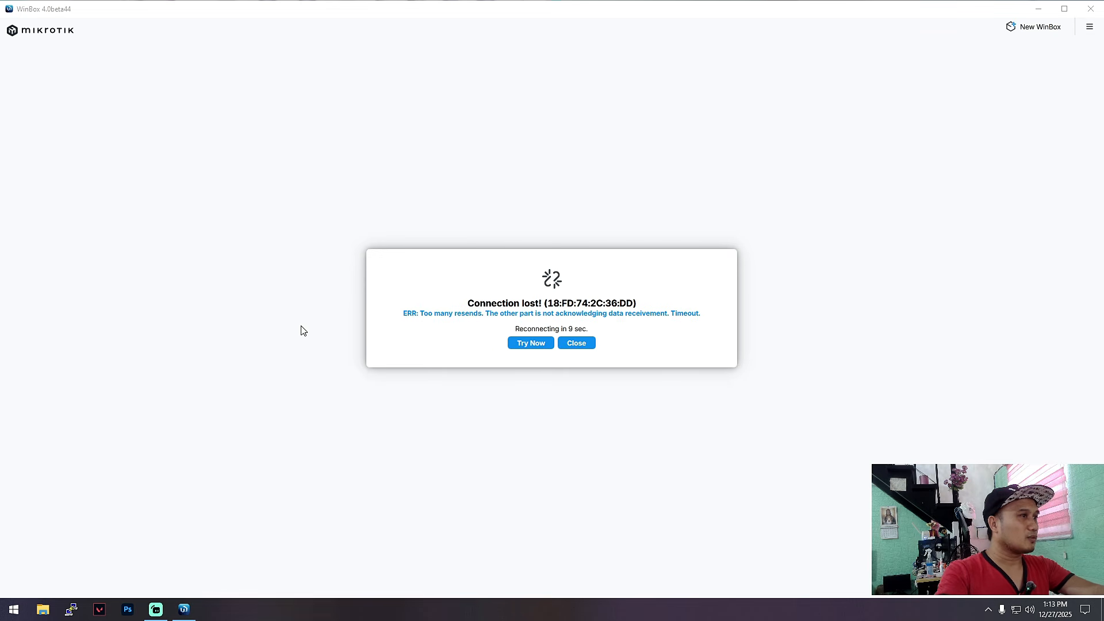
left_click(286, 301)
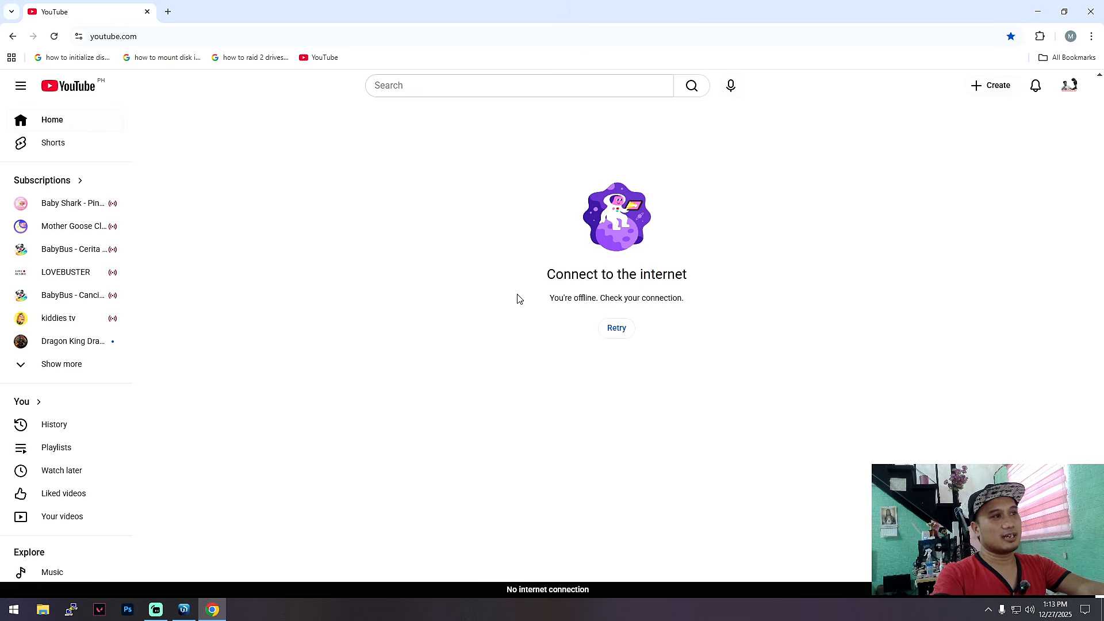
left_click(1042, 13)
left_click(575, 344)
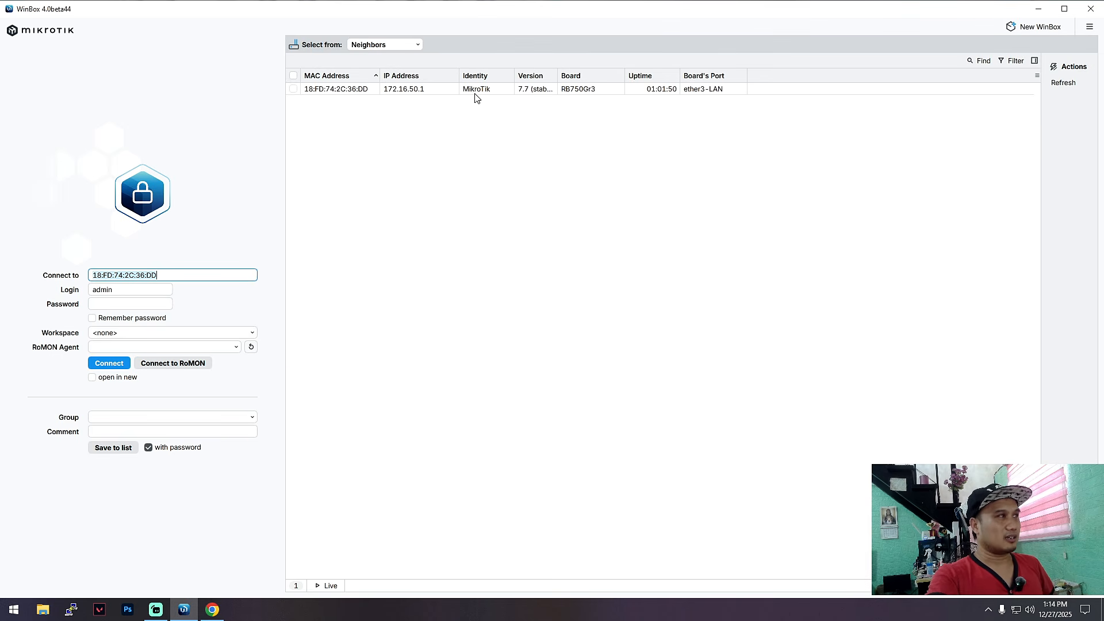
Step: Log into the router at 172.16.50.1 and review the ether1 and ether2 WAN interfaces
left_click(406, 92)
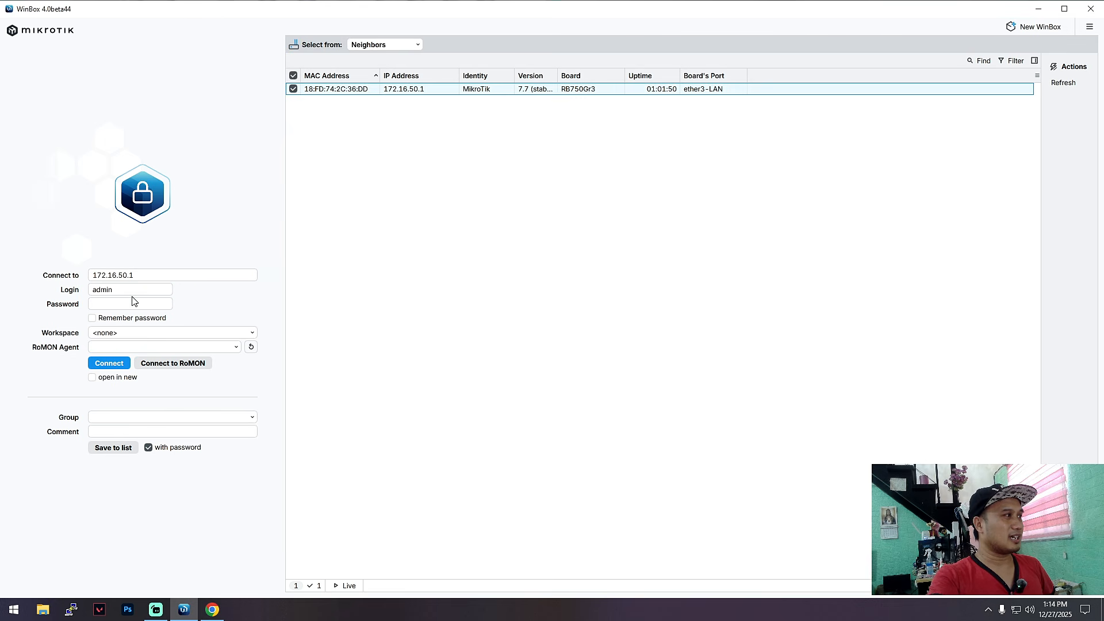
left_click(109, 364)
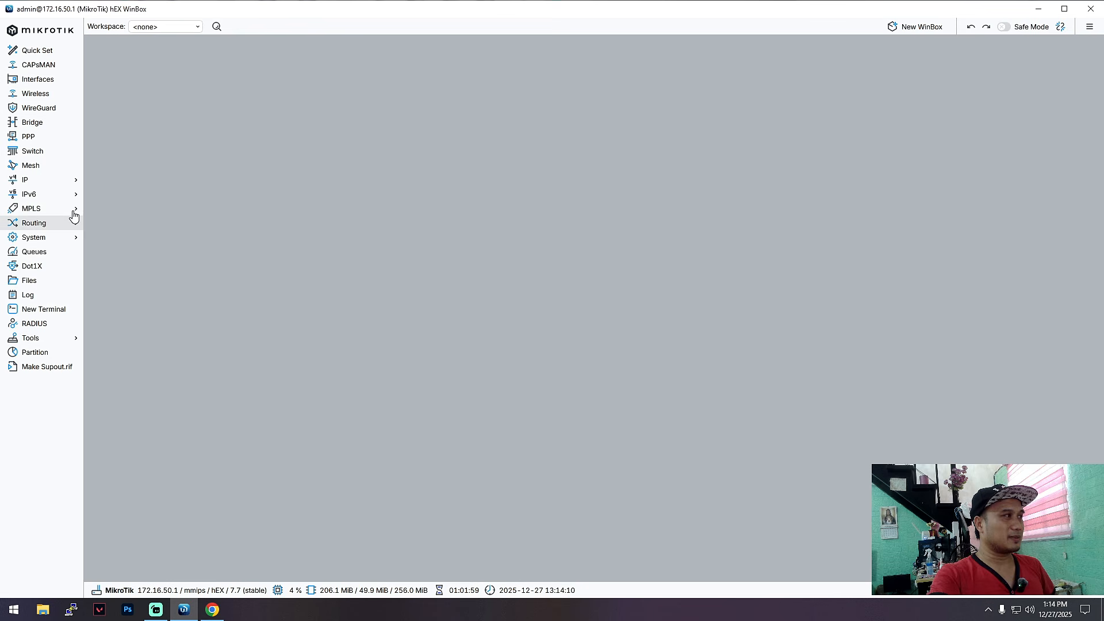
left_click(57, 182)
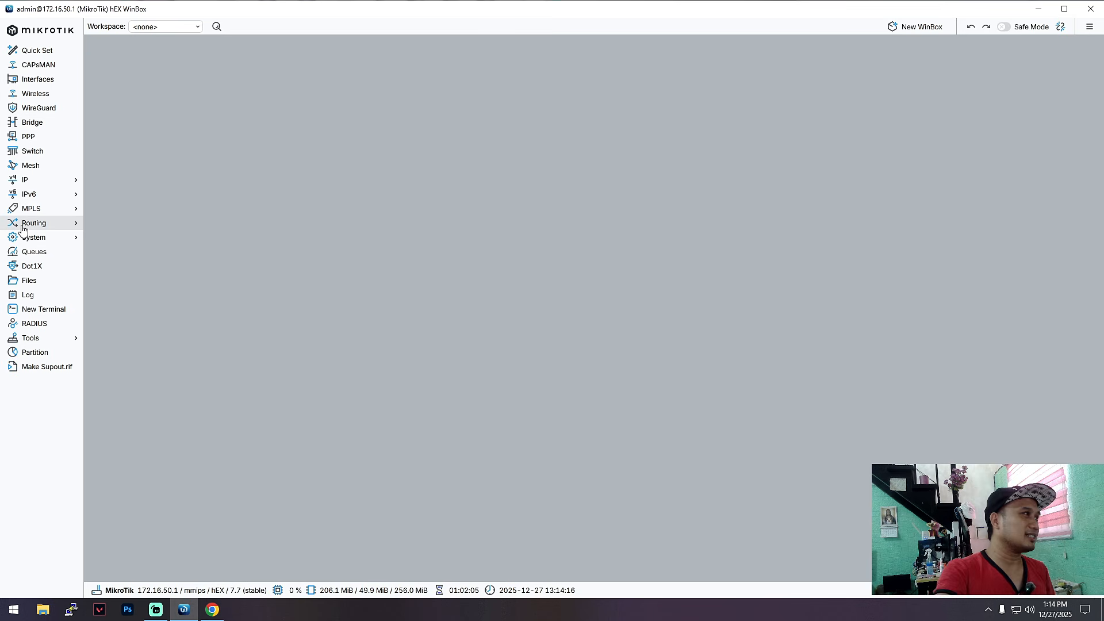
left_click(44, 180)
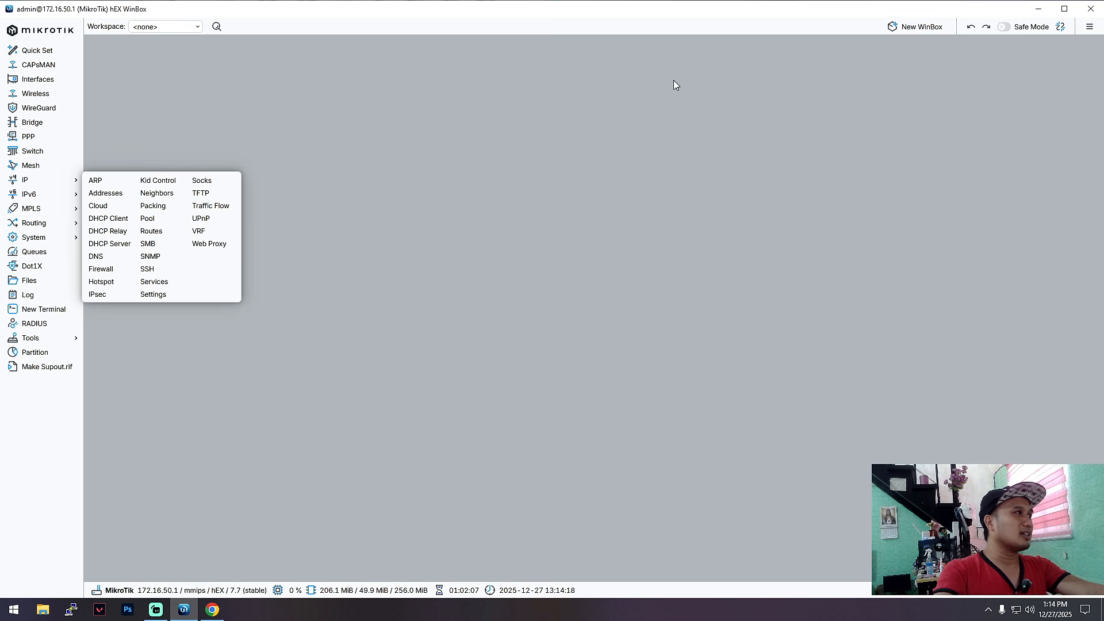
left_click(37, 80)
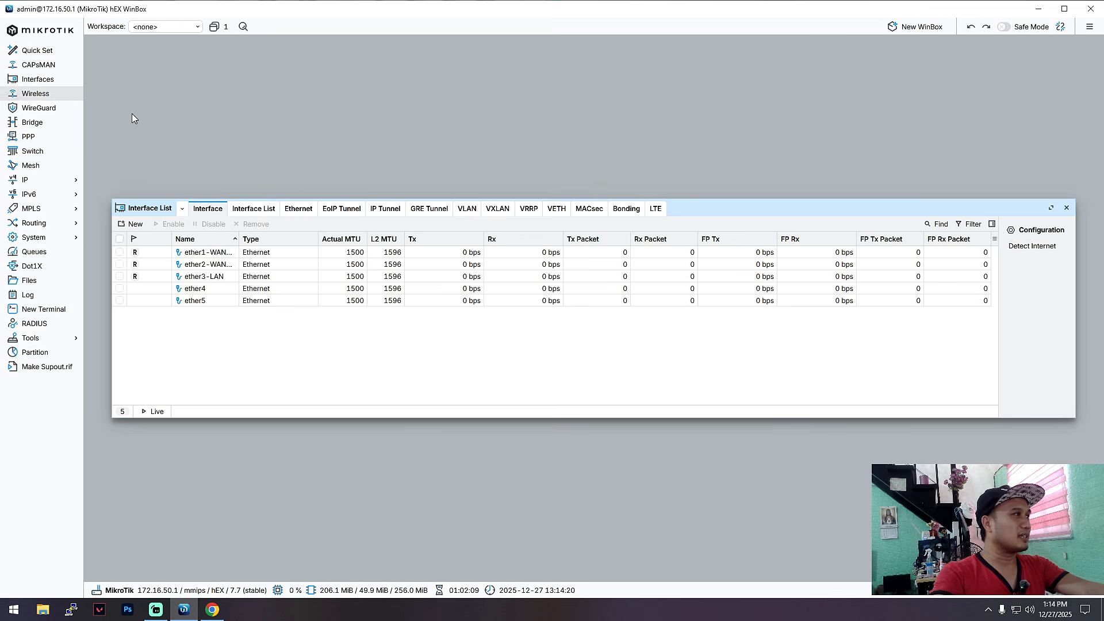
left_click(196, 253)
left_click(190, 264)
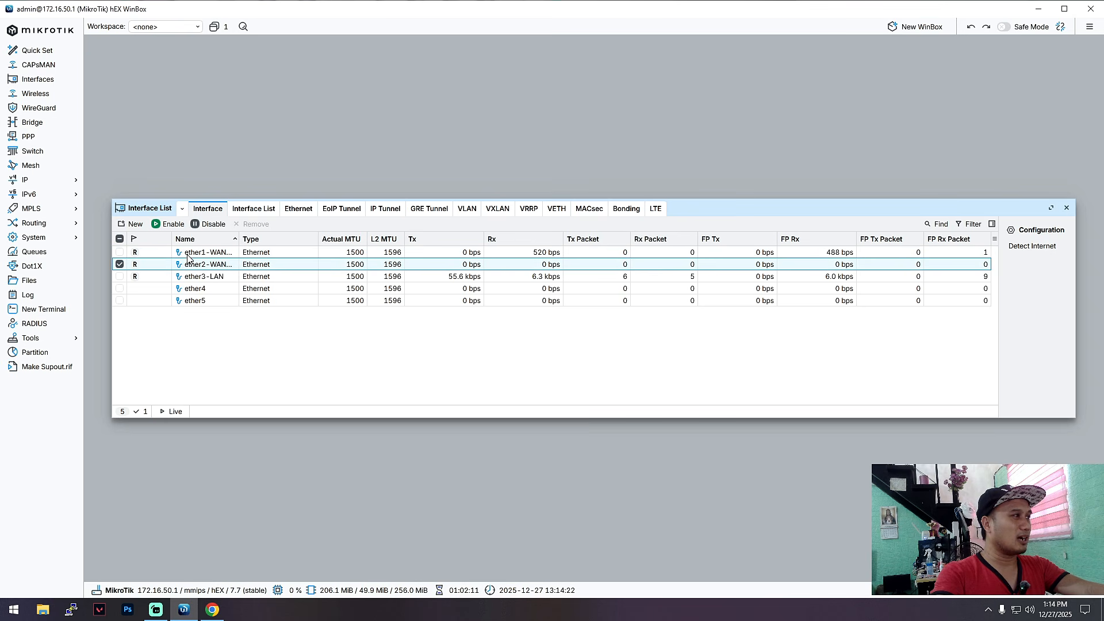
left_click(204, 255)
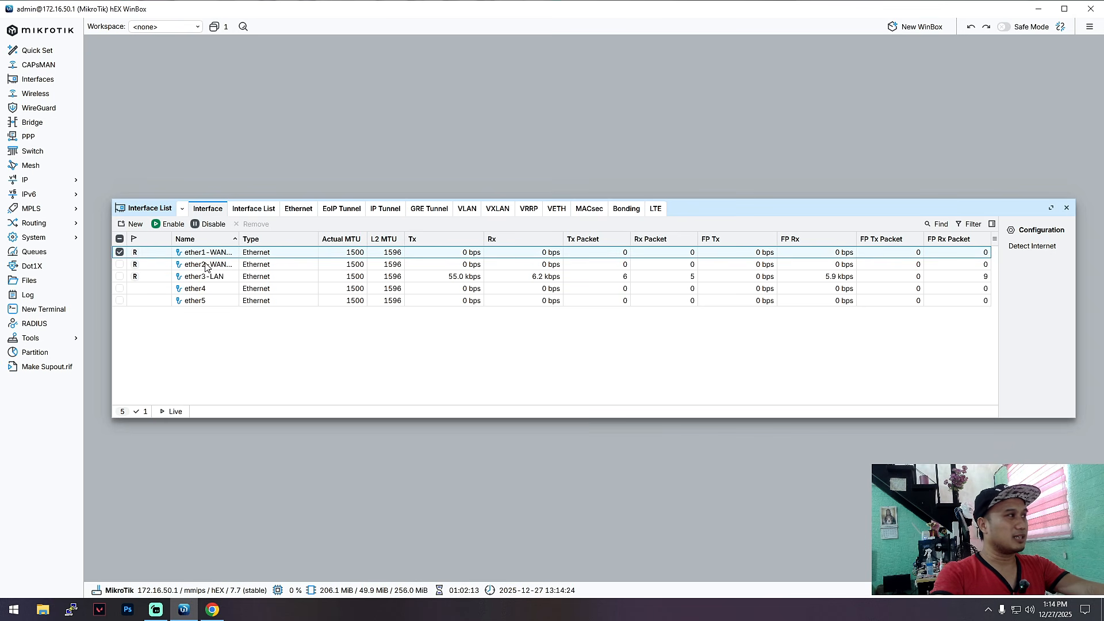
Step: Check the IP routing table, then close the Route List
left_click(43, 179)
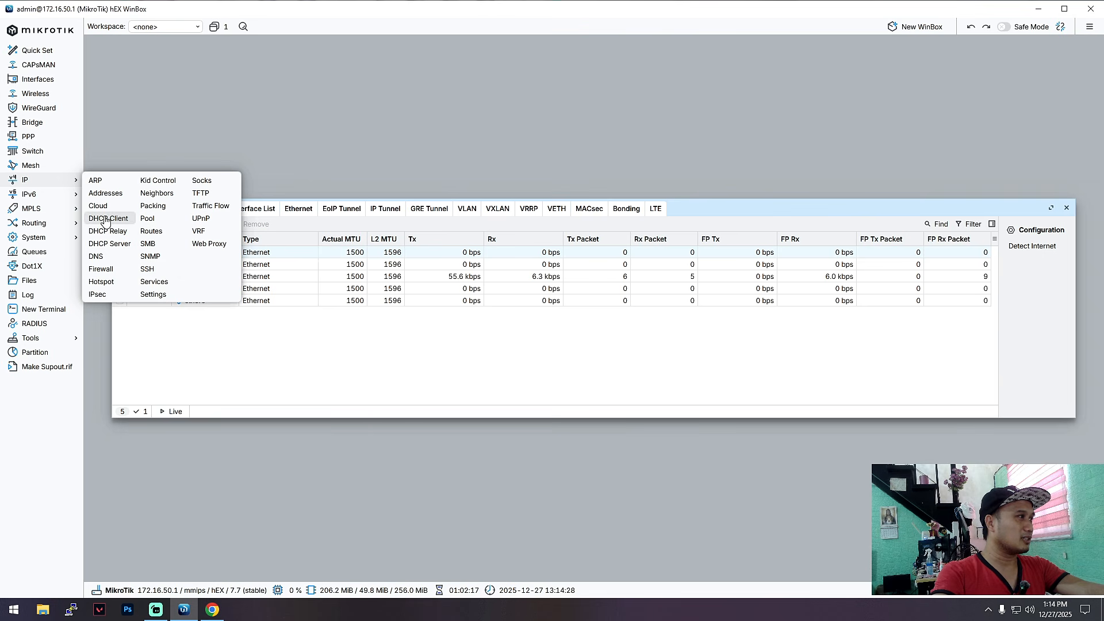
left_click(151, 230)
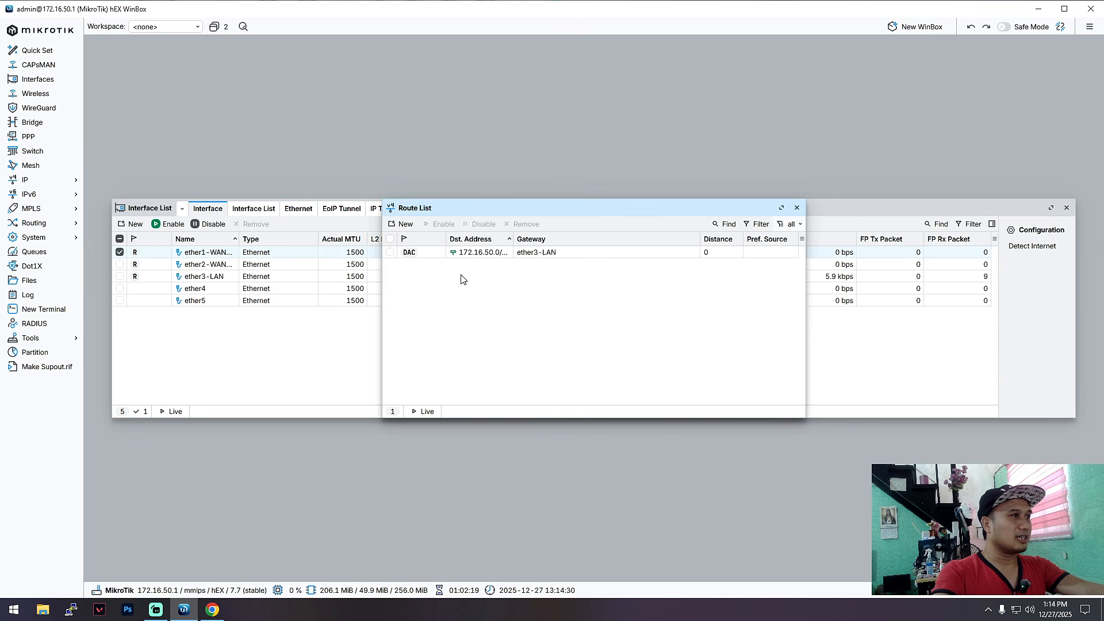
left_click_drag(606, 212, 577, 231)
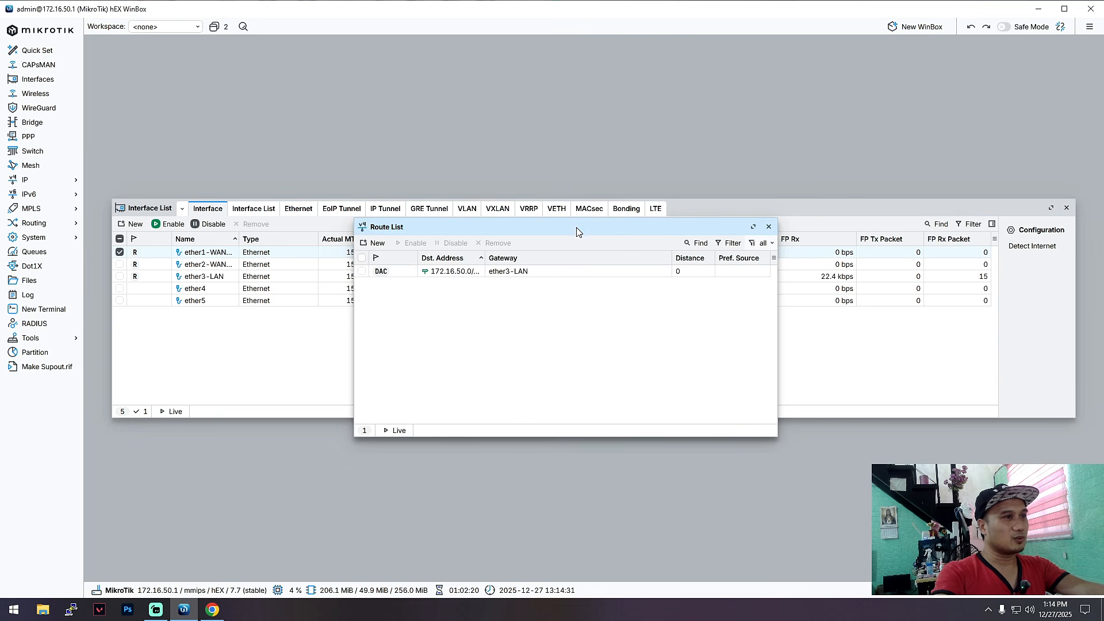
left_click(767, 227)
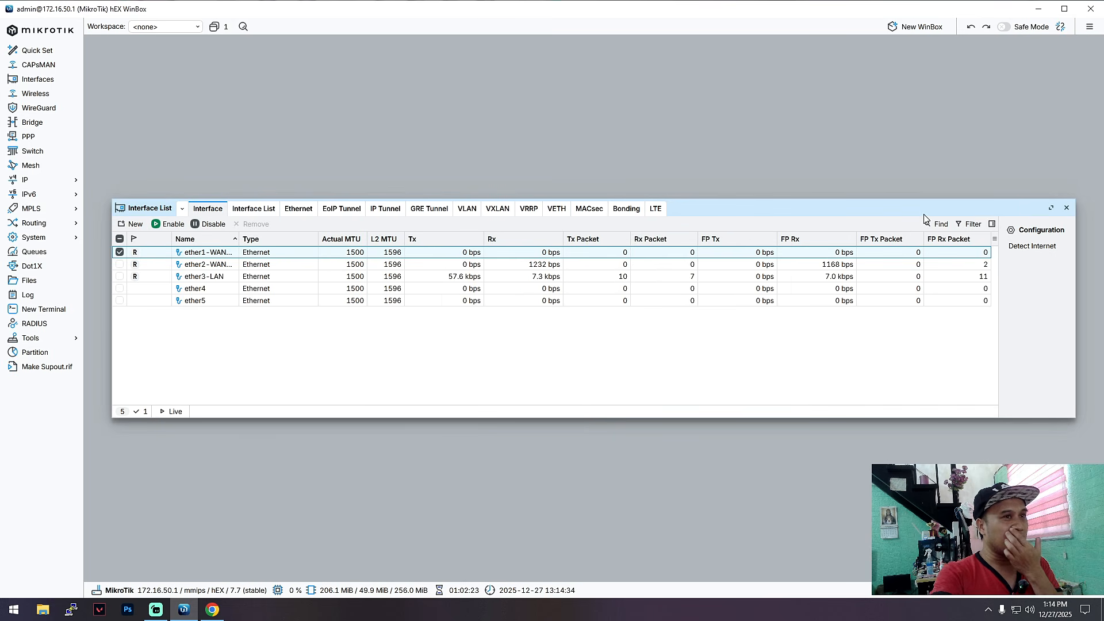
Step: Close the Interface List window so the WinBox workspace is empty
left_click(1067, 207)
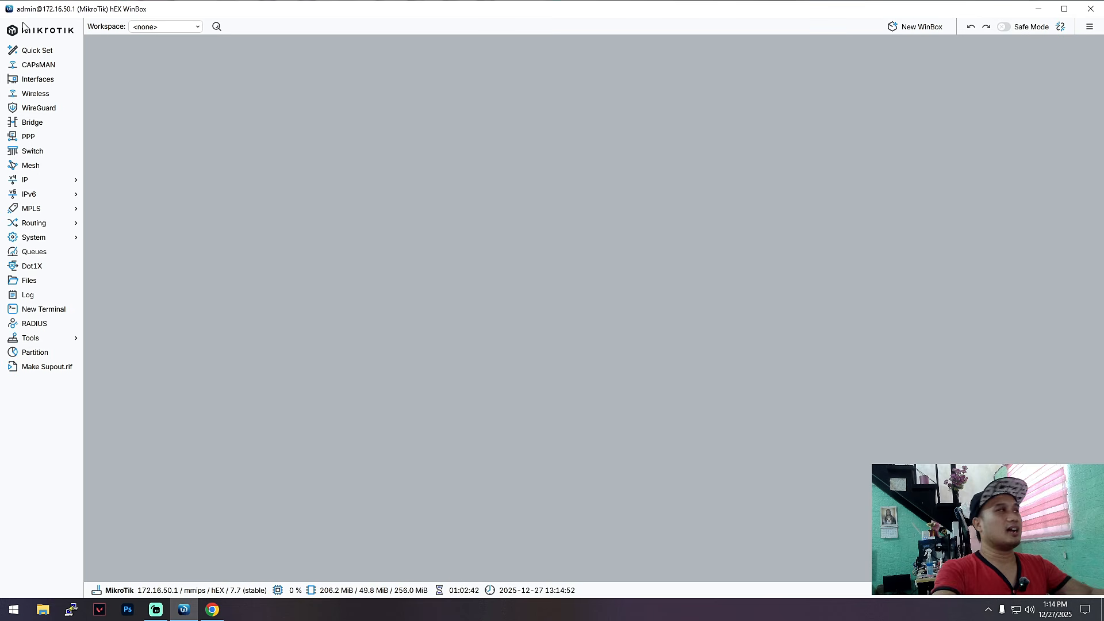
Step: Change the System Identity from MikroTik to Kapitbahay, apply it, and maximize WinBox
left_click(60, 242)
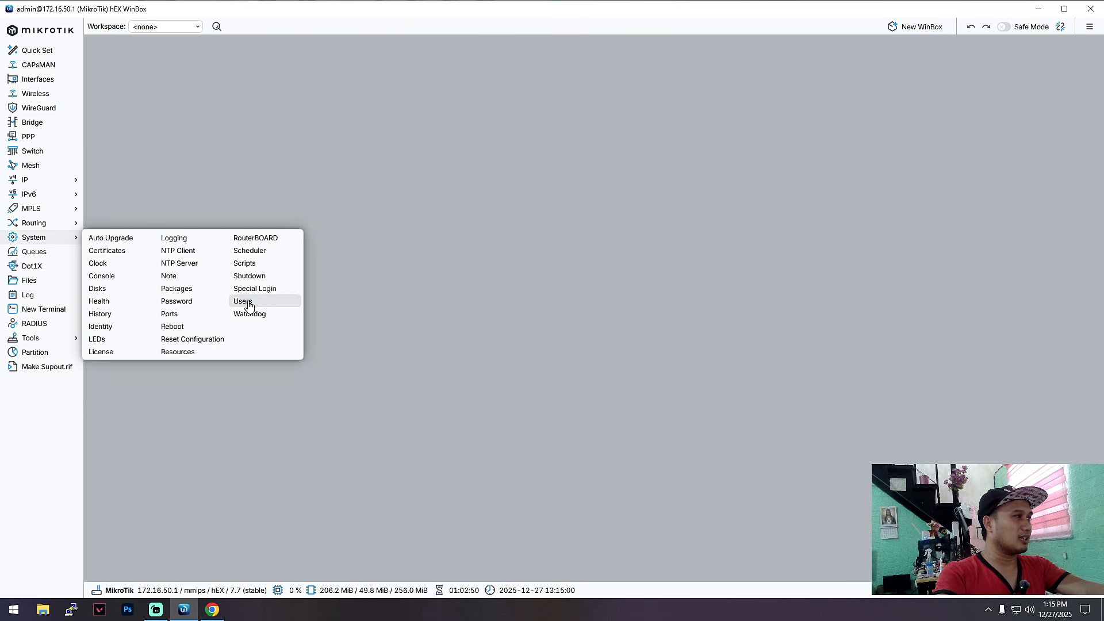
left_click(115, 333)
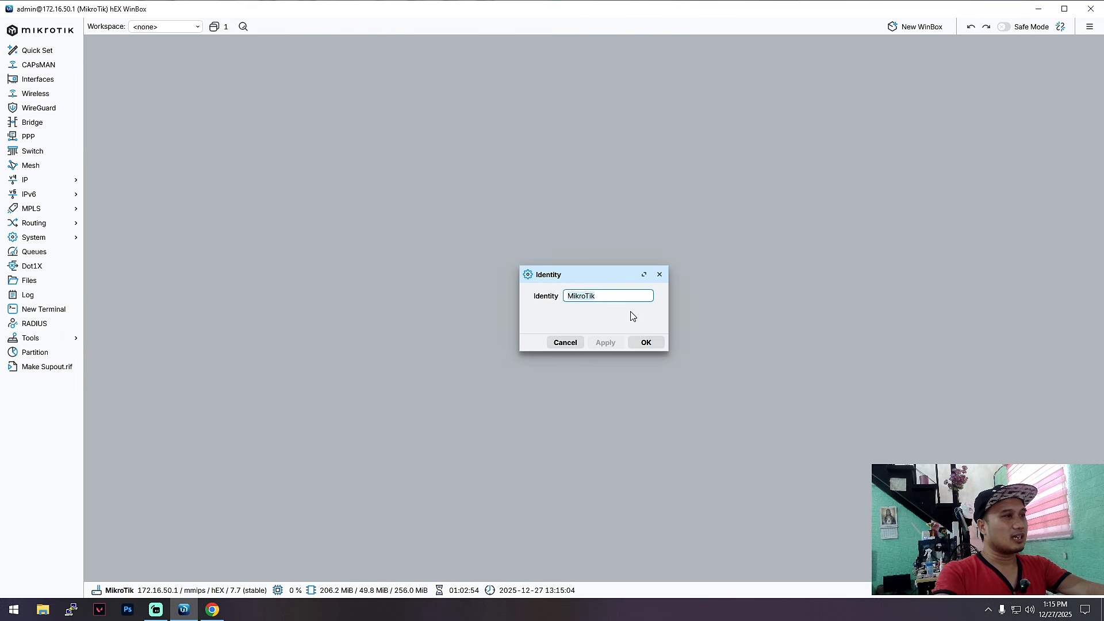
key("ctrl+a")
type("Ka")
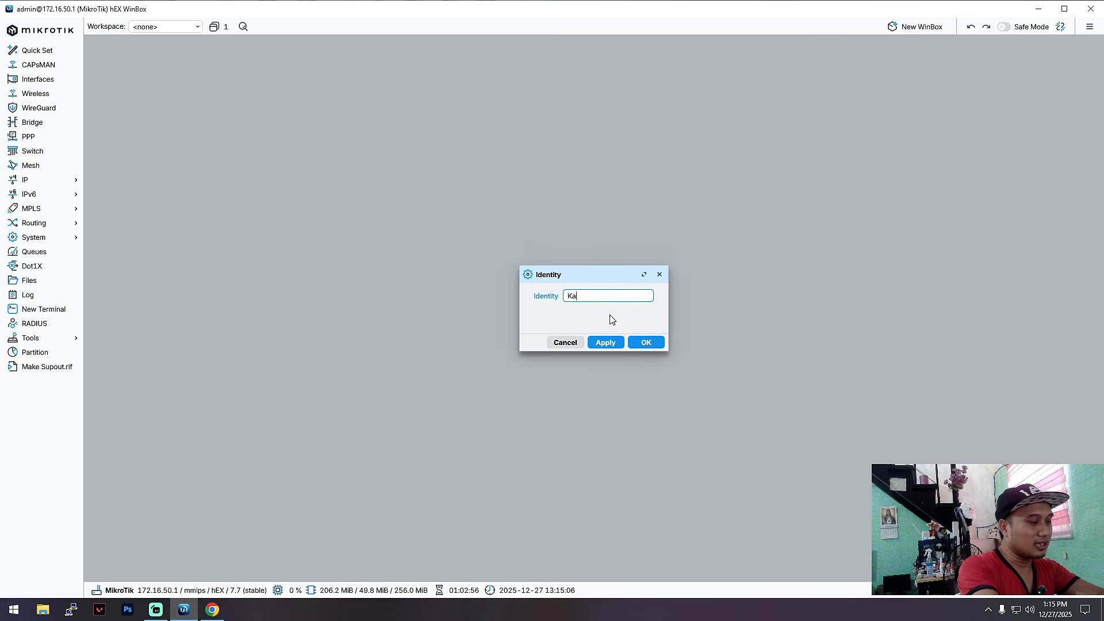
type("pit")
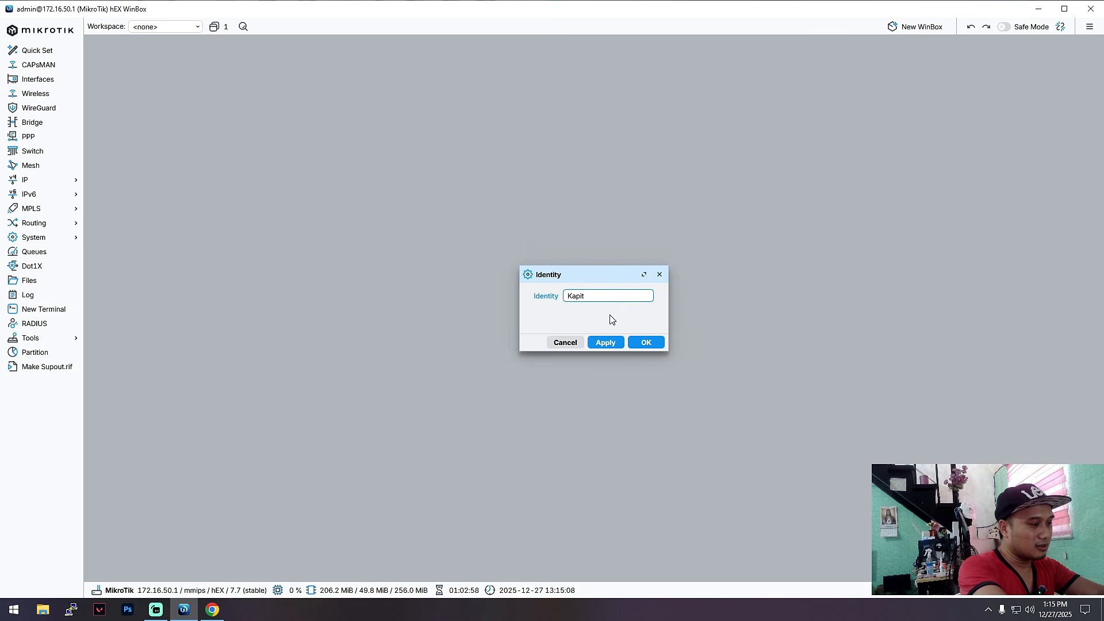
type("bahay")
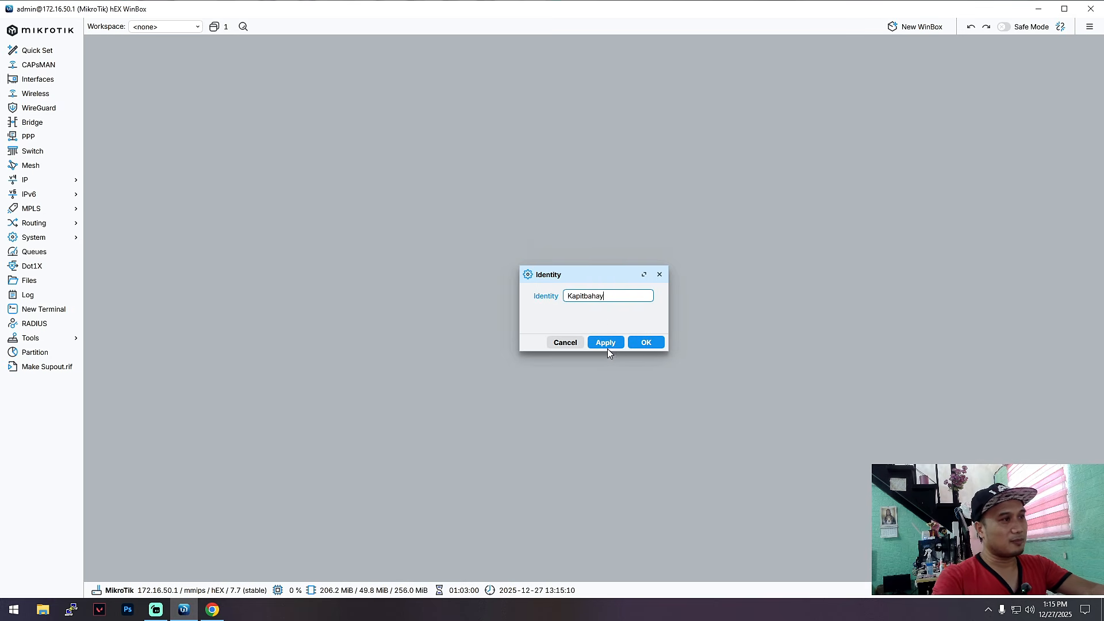
left_click(606, 344)
left_click(634, 343)
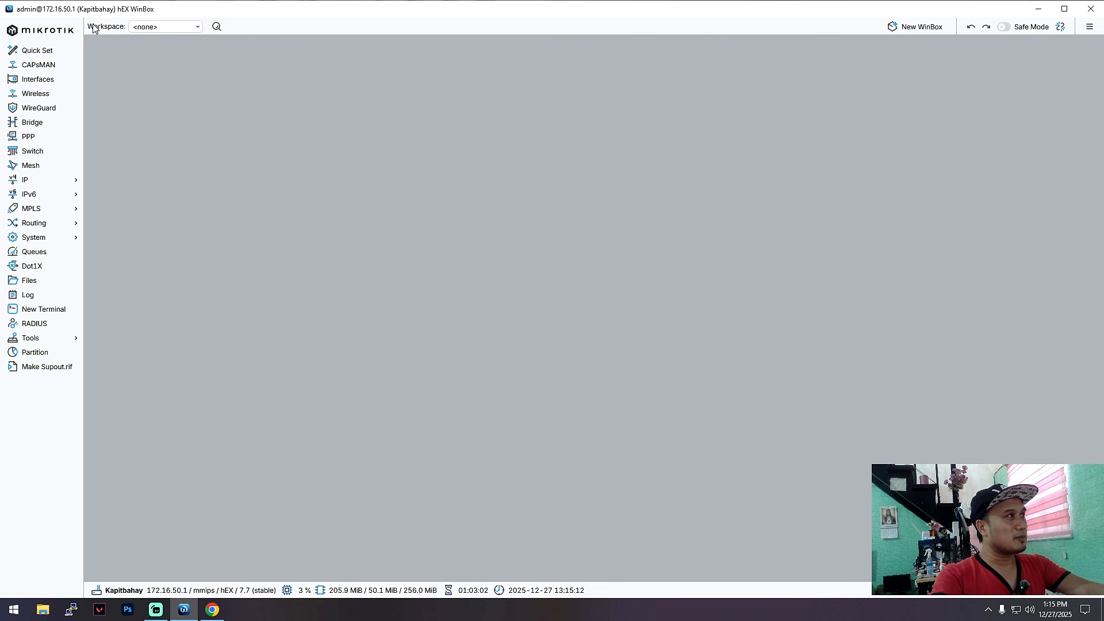
mouse_move(81, 9)
left_mouse_down()
mouse_move(101, 13)
mouse_move(78, 9)
left_mouse_up()
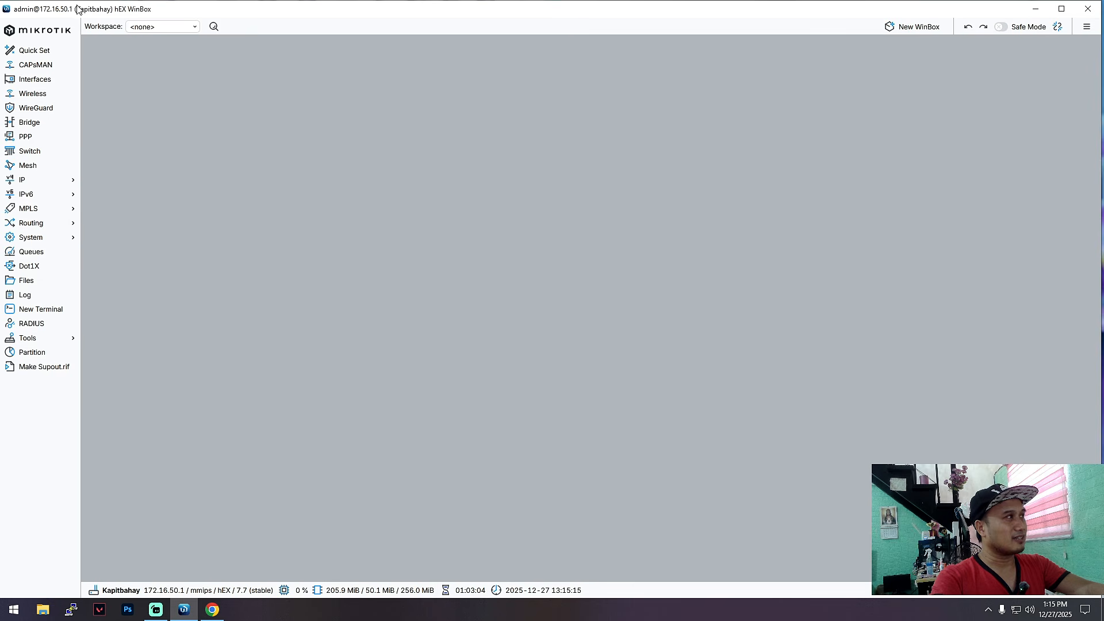
left_click(1061, 9)
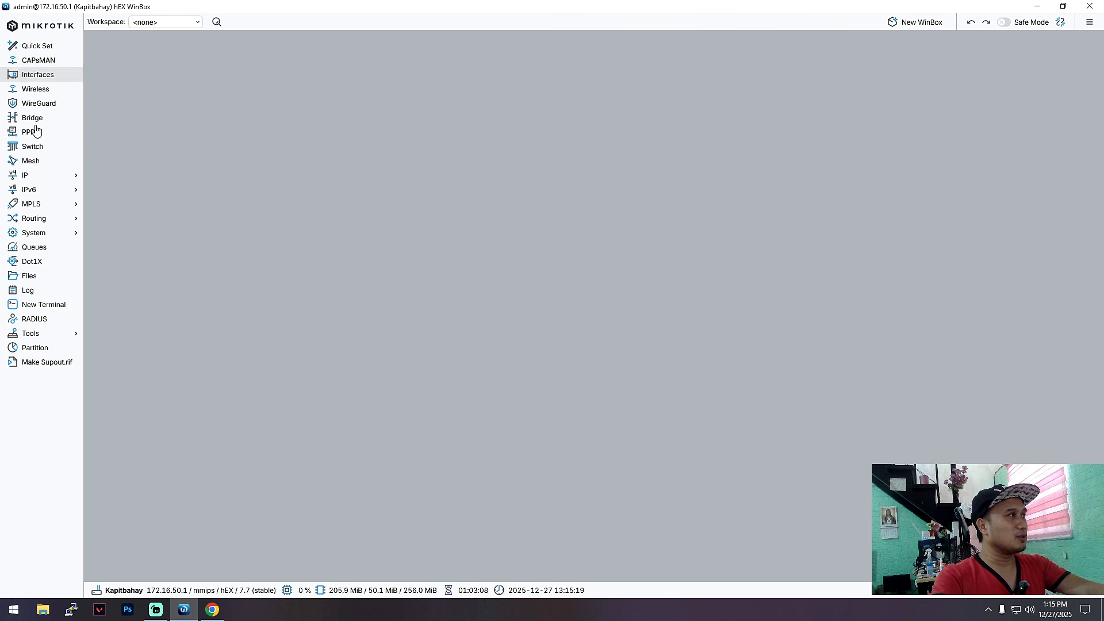
Step: Start a new router user with a comment, login name kap, and the full group
left_click(53, 233)
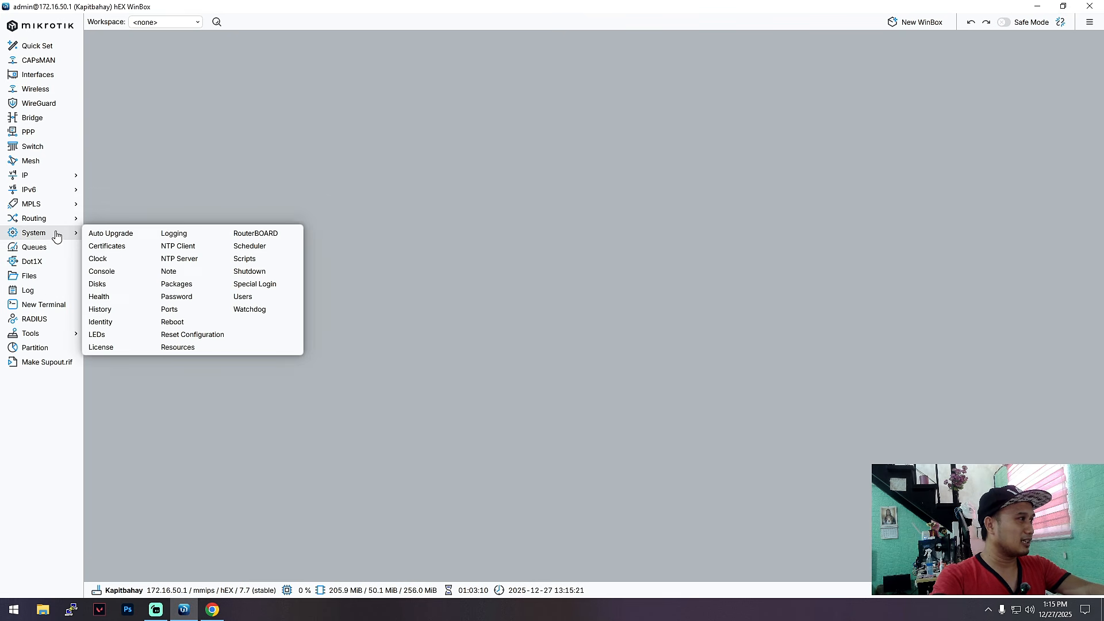
left_click(255, 299)
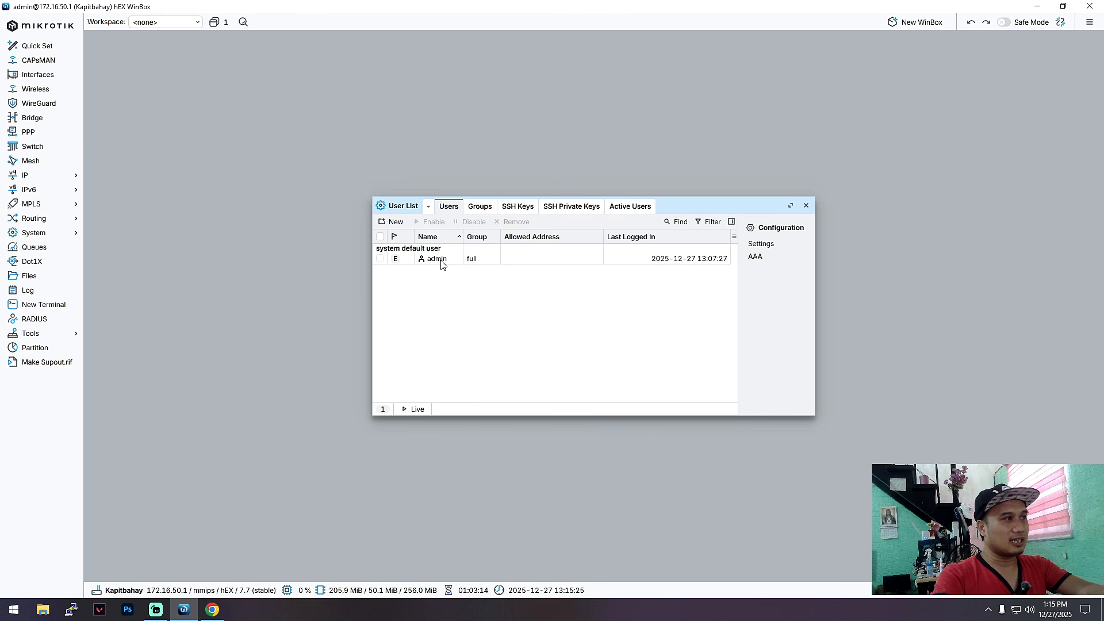
left_click(391, 222)
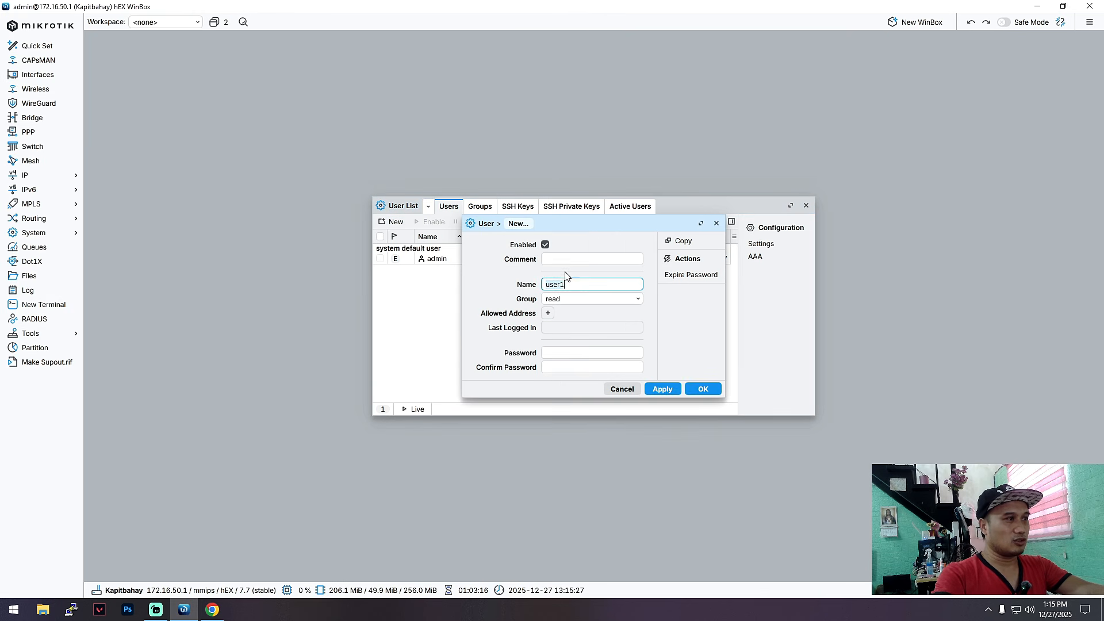
left_click(563, 261)
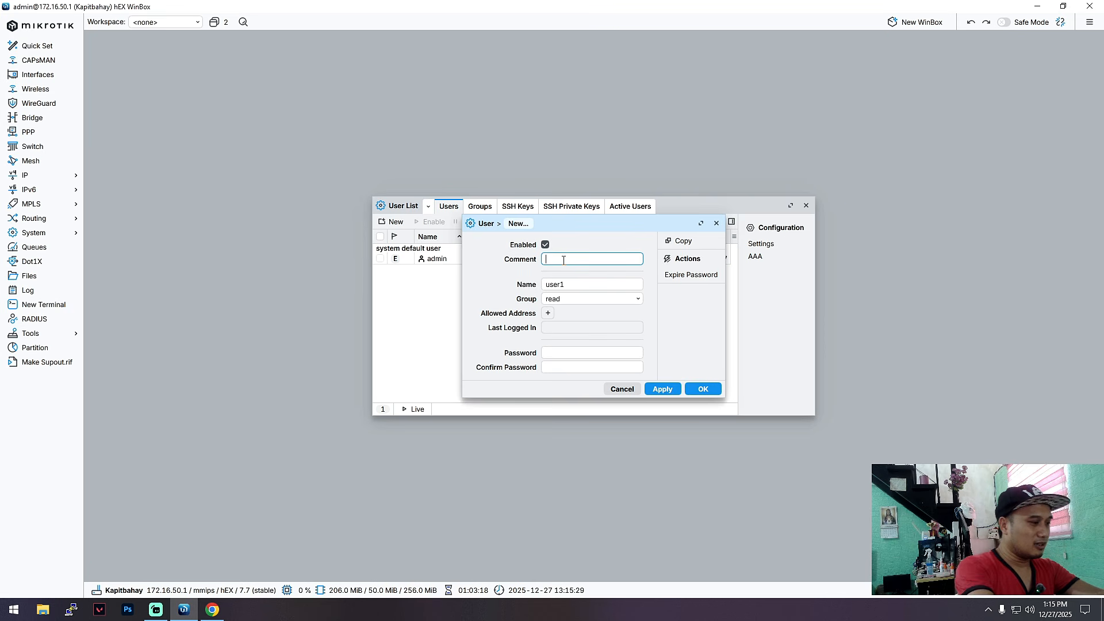
type("MARY")
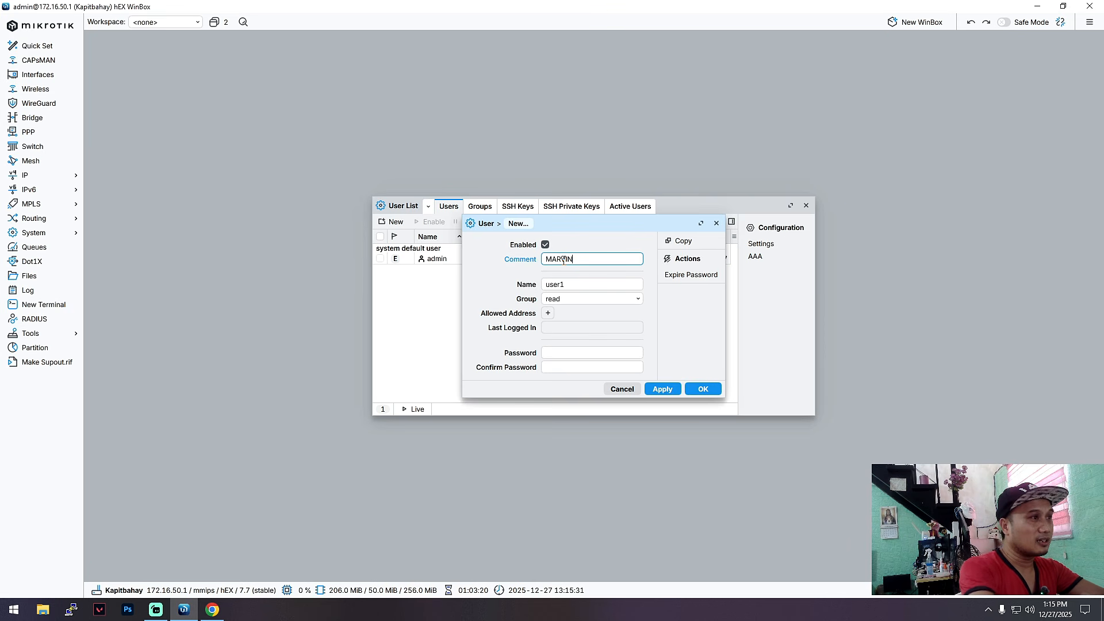
left_click(592, 286)
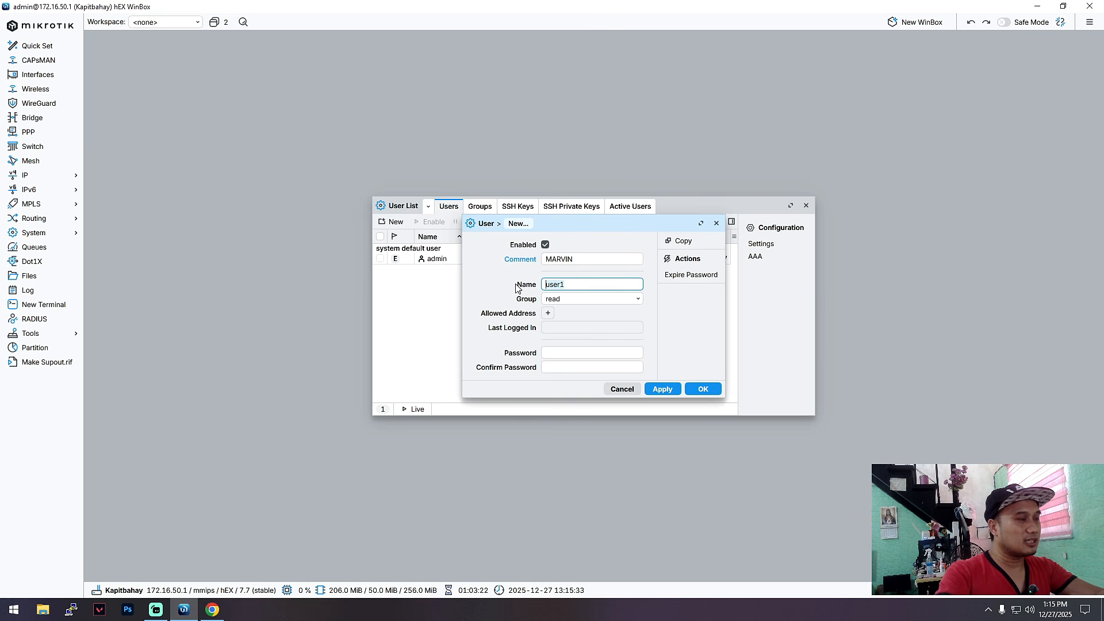
type("kapitbahay")
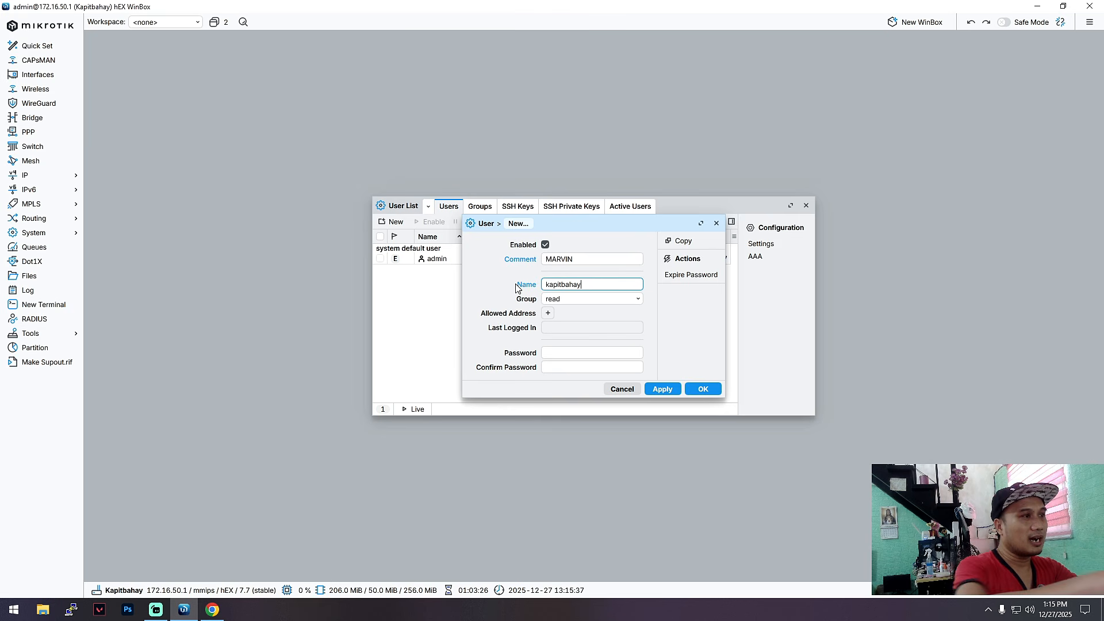
left_click(628, 300)
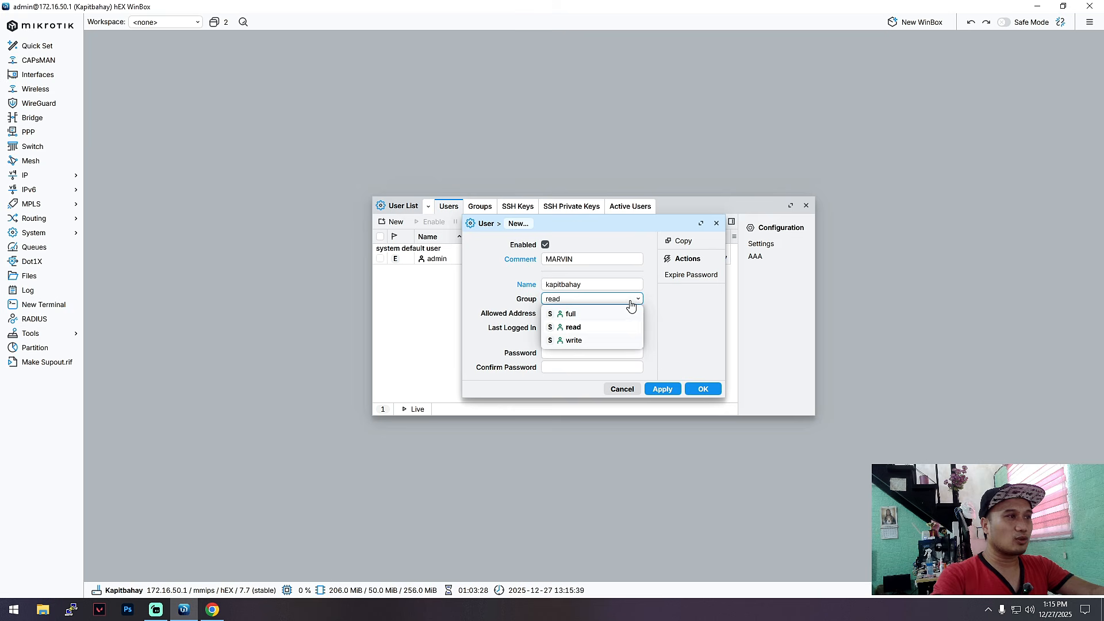
left_click(571, 314)
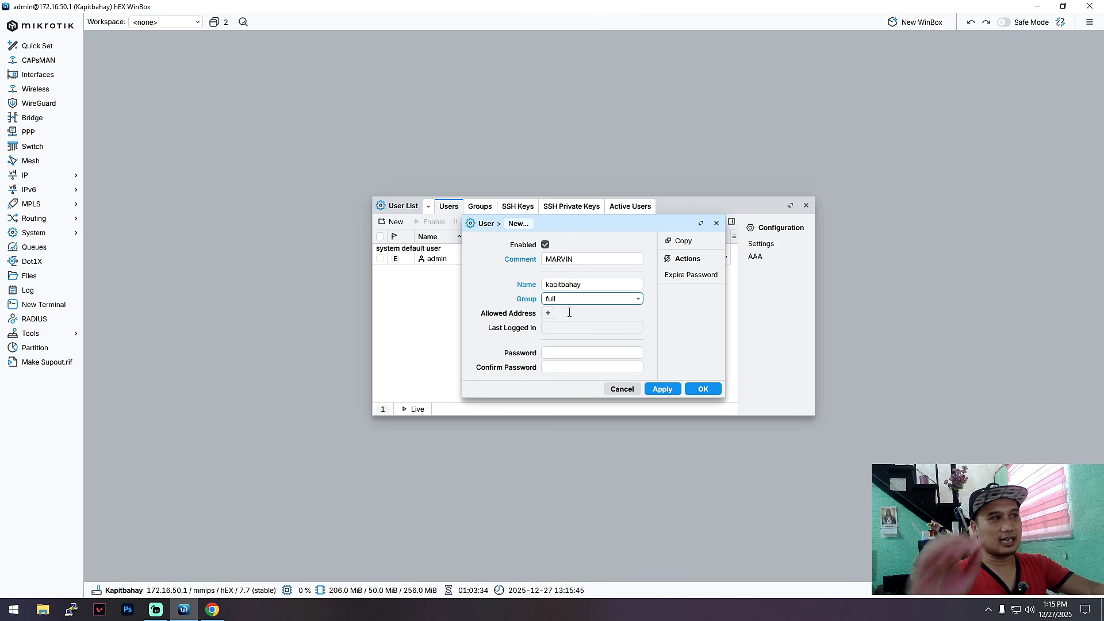
Step: Enter and confirm the new user's password and save the account
left_click(586, 351)
type("12")
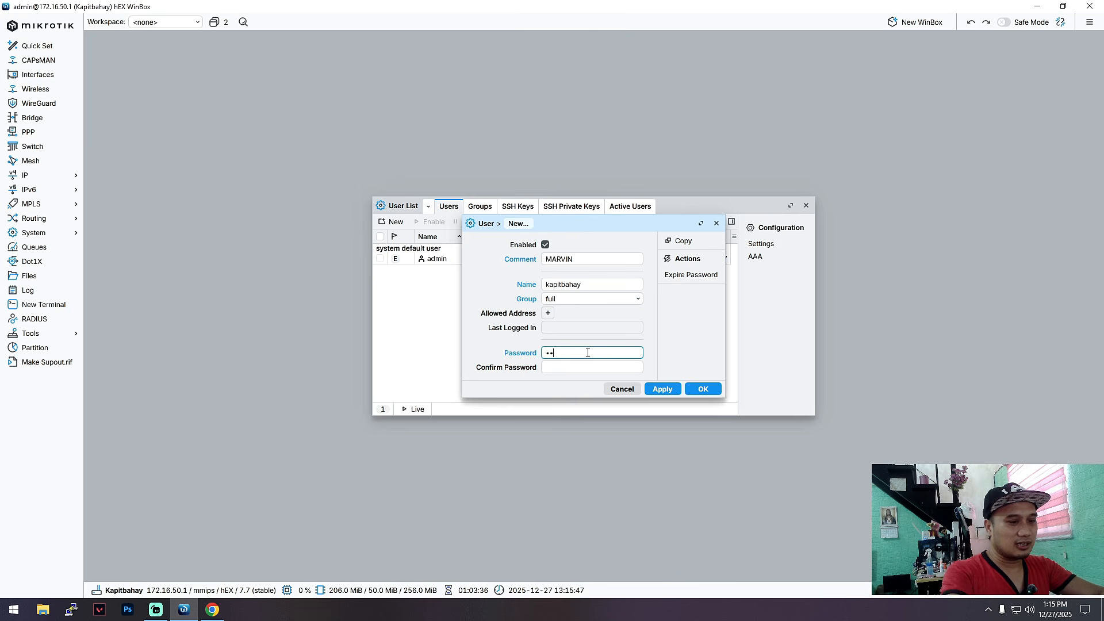
type("3456")
key("Tab")
type("1")
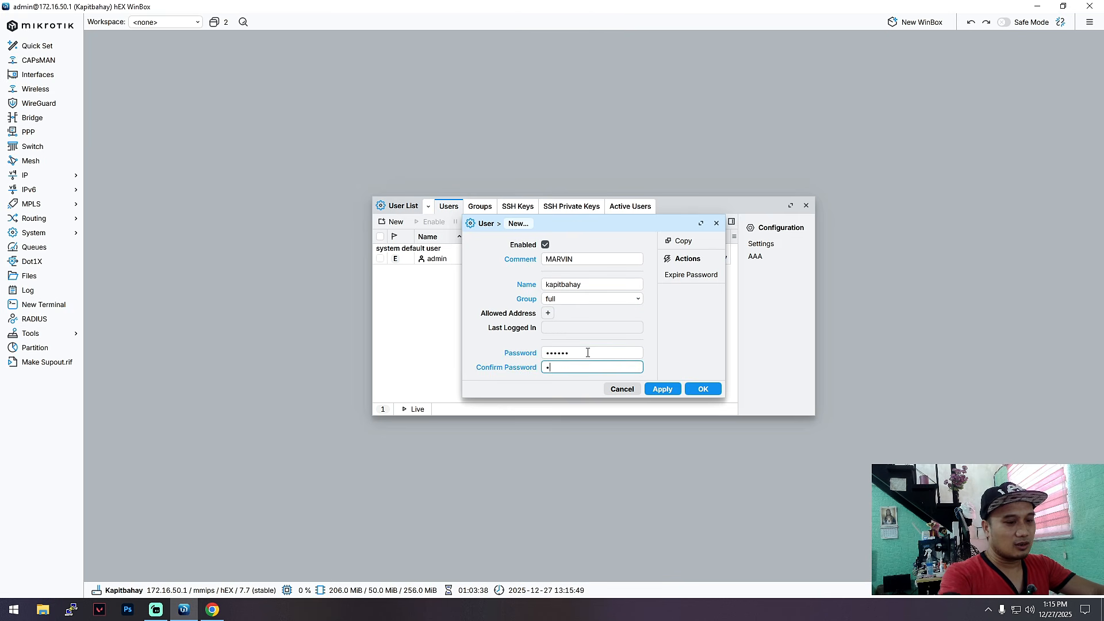
left_click(662, 389)
left_click(702, 350)
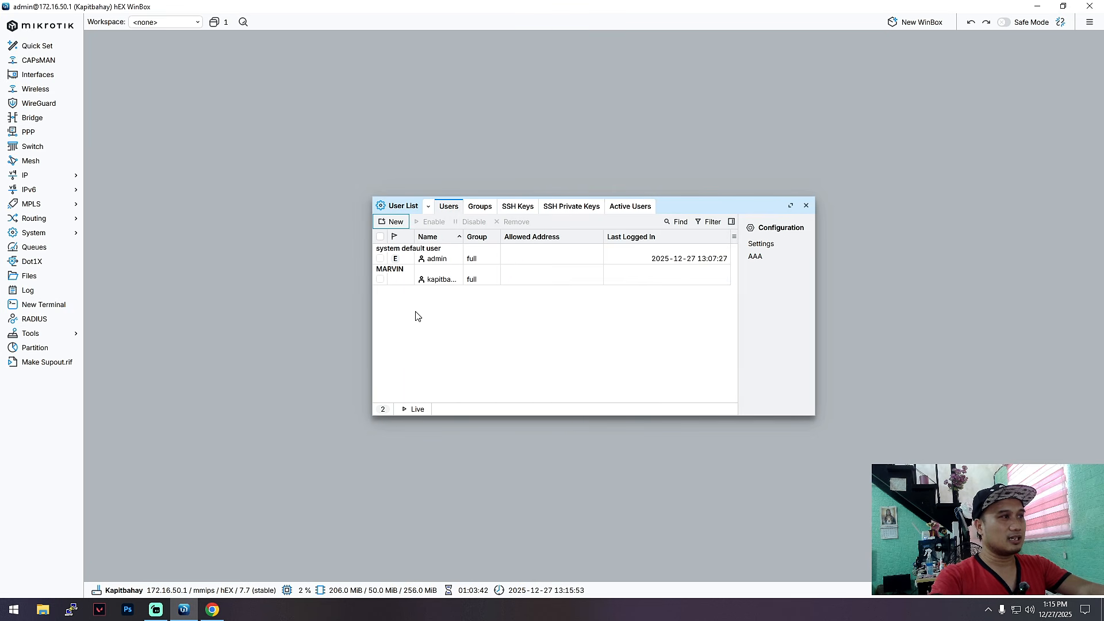
Step: Remove the default admin user, close the user list, and exit WinBox
left_click_drag(717, 210, 724, 212)
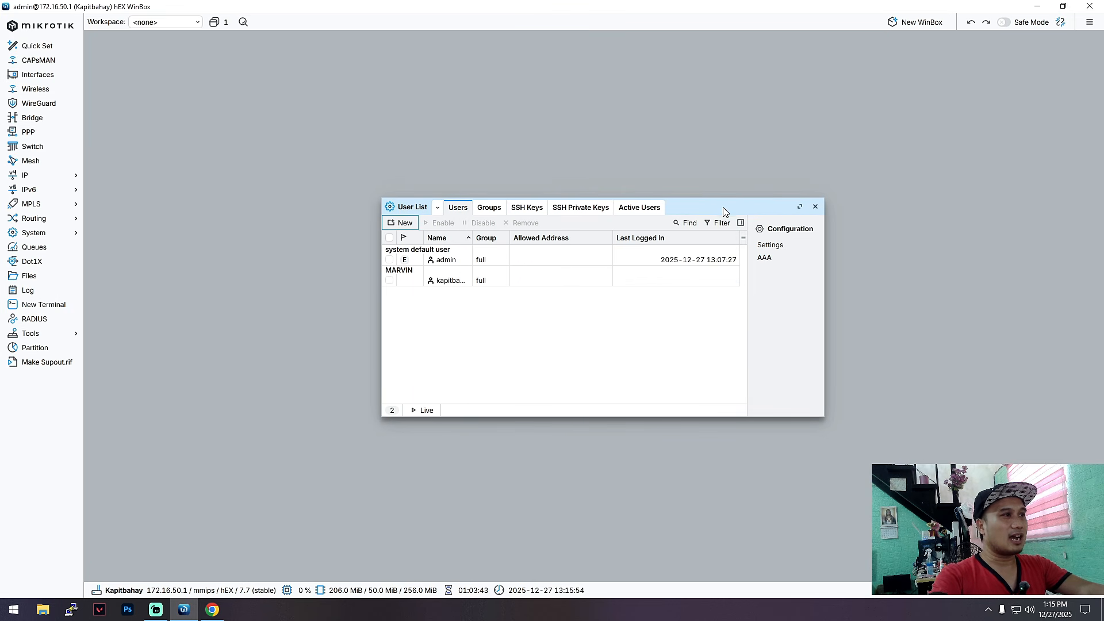
left_click(387, 261)
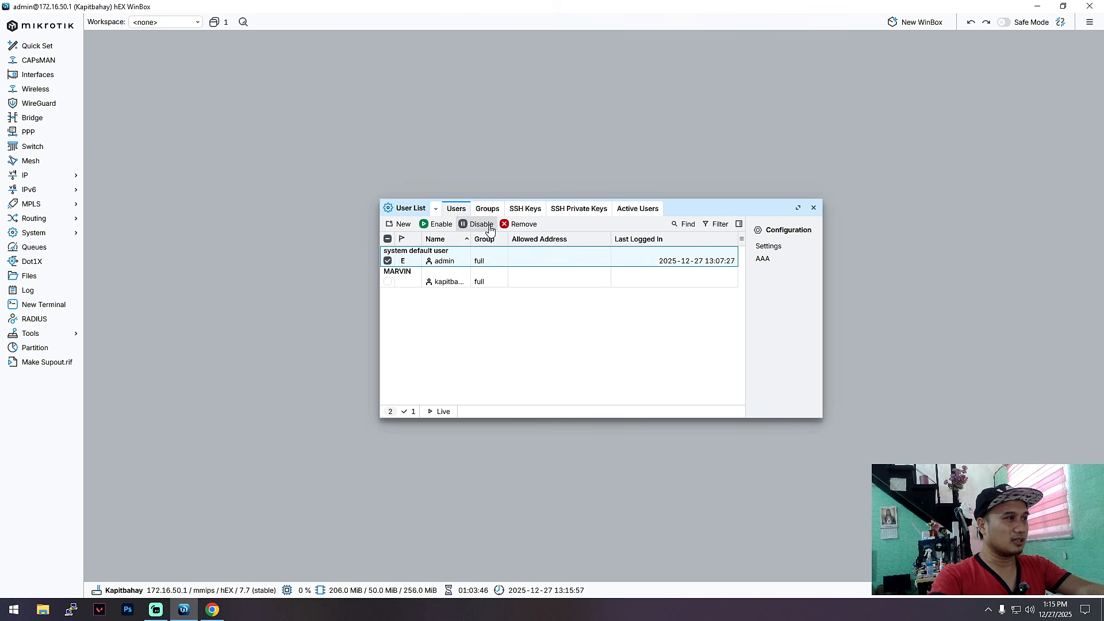
left_click(524, 224)
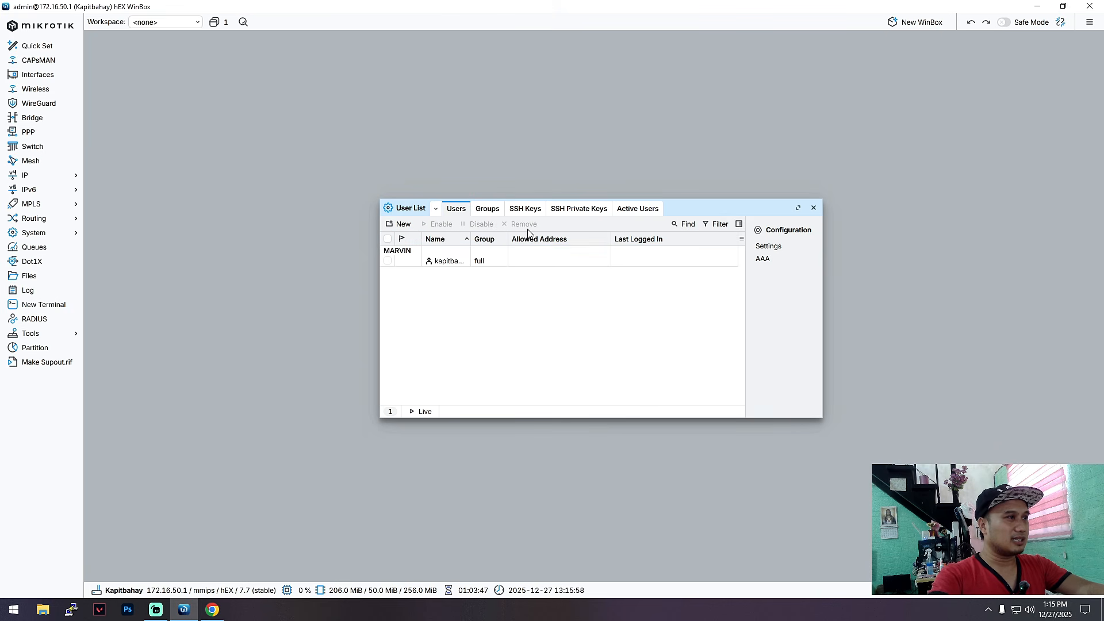
left_click(816, 211)
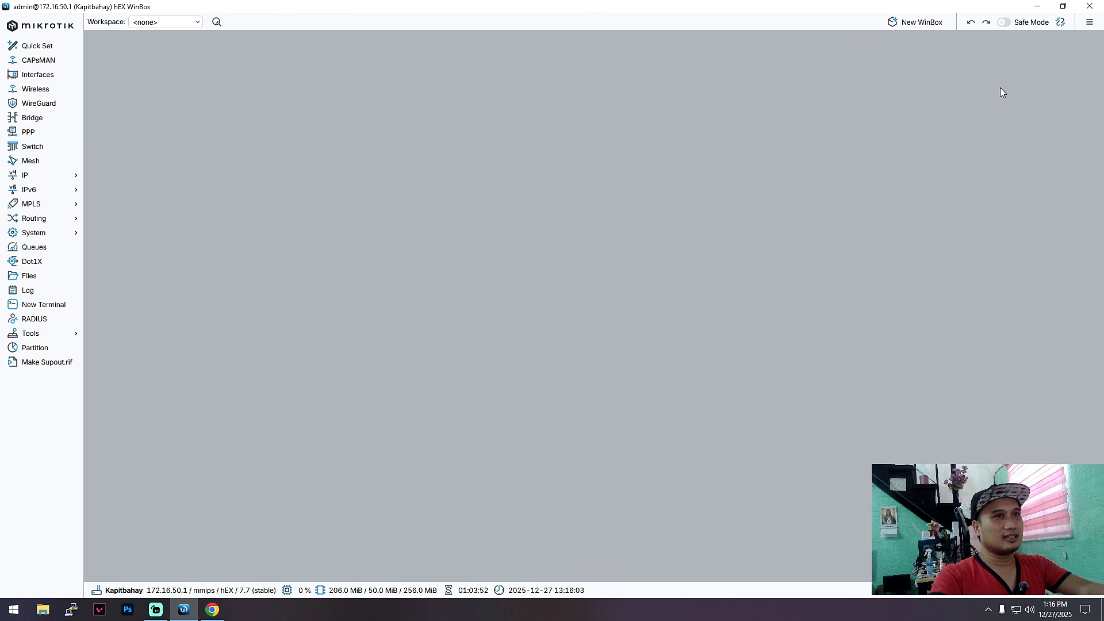
left_click(1089, 5)
Step: Connect to the 172.16.50.1 neighbour as user kap with the new account's password
right_click(862, 96)
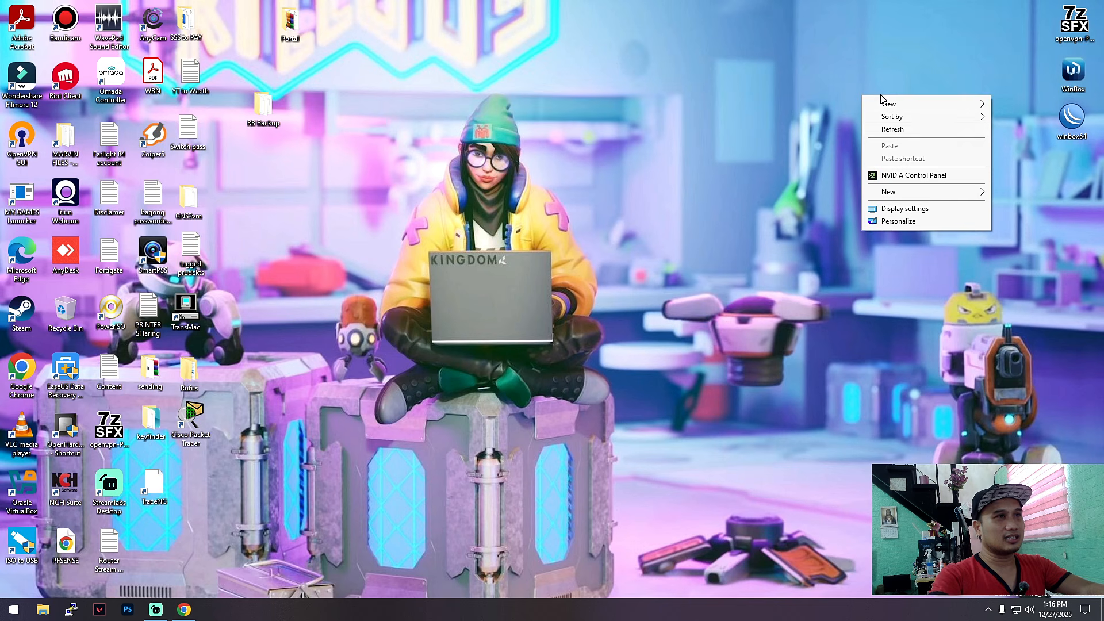
left_click(903, 130)
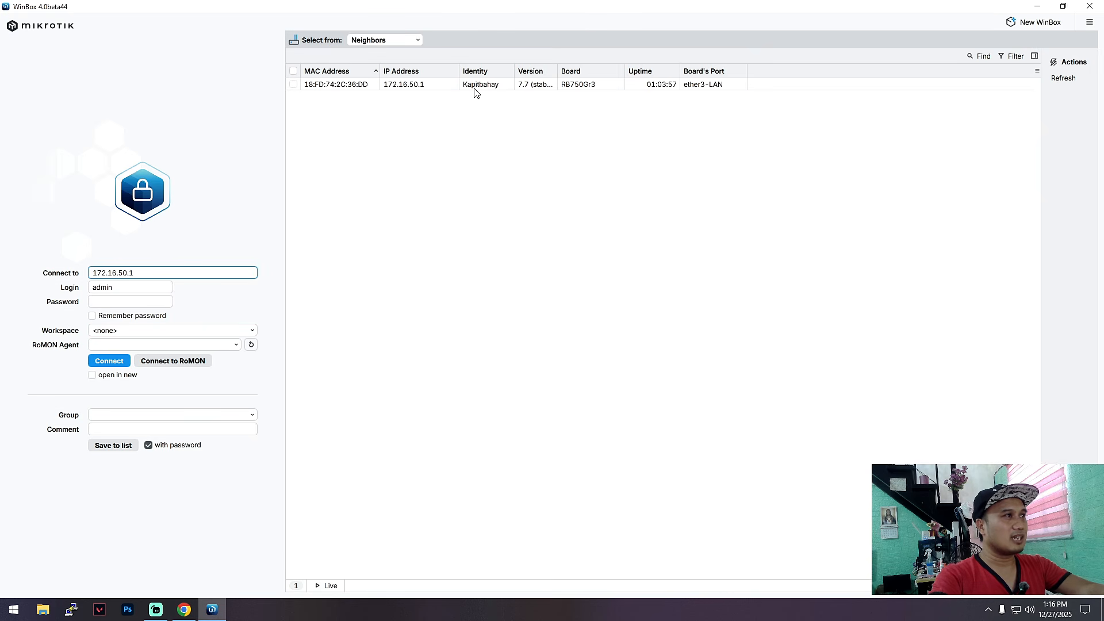
left_click(400, 87)
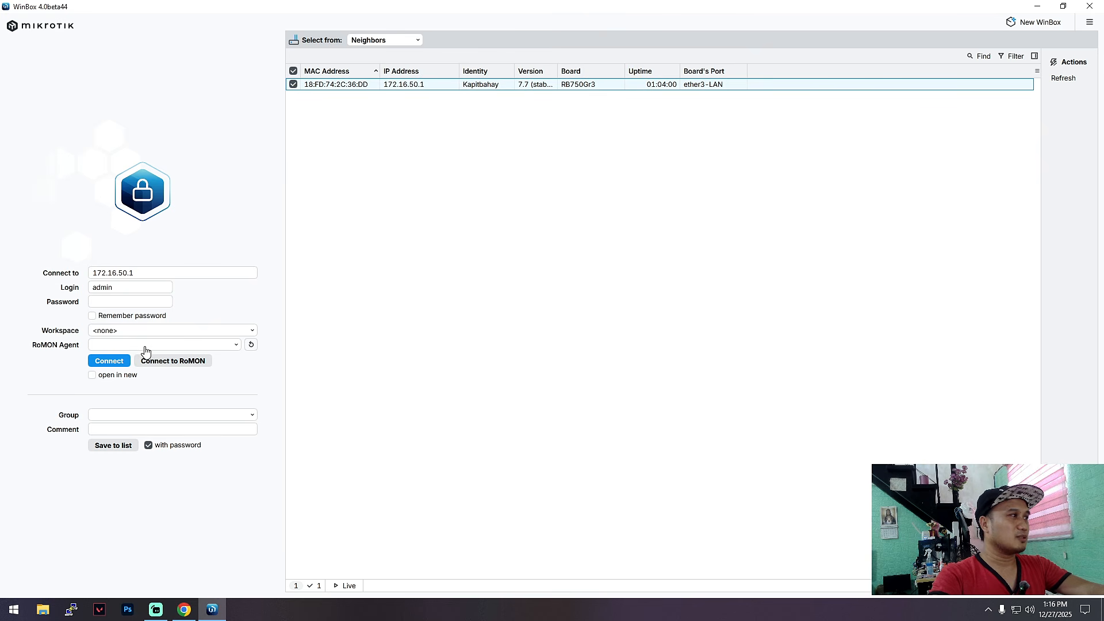
double_click(126, 291)
type("kapitbahay")
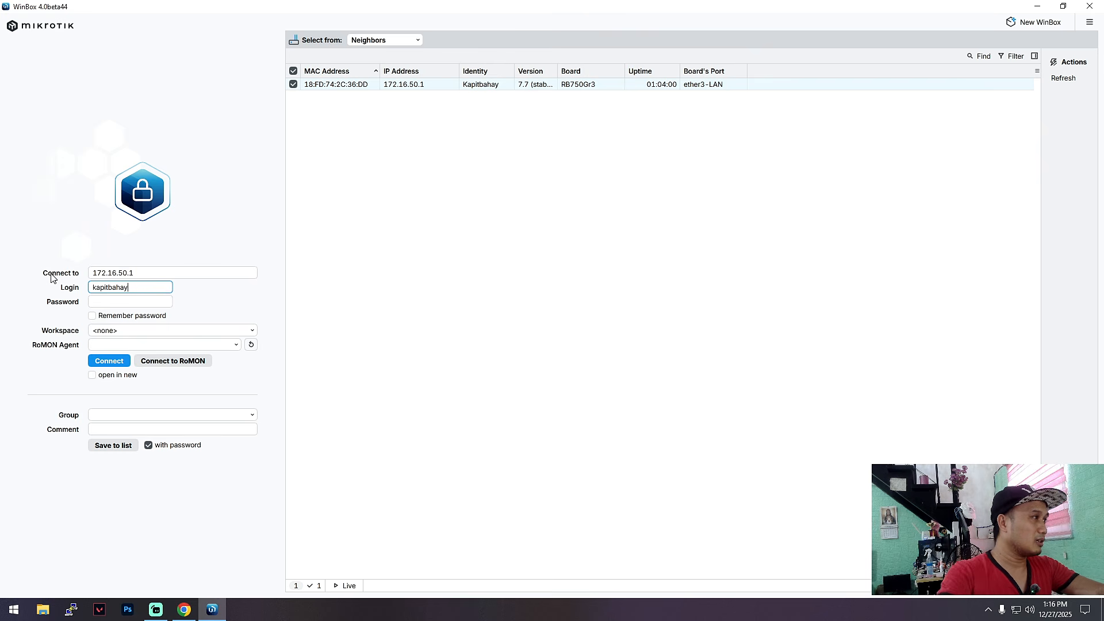
left_click(103, 306)
type("1234")
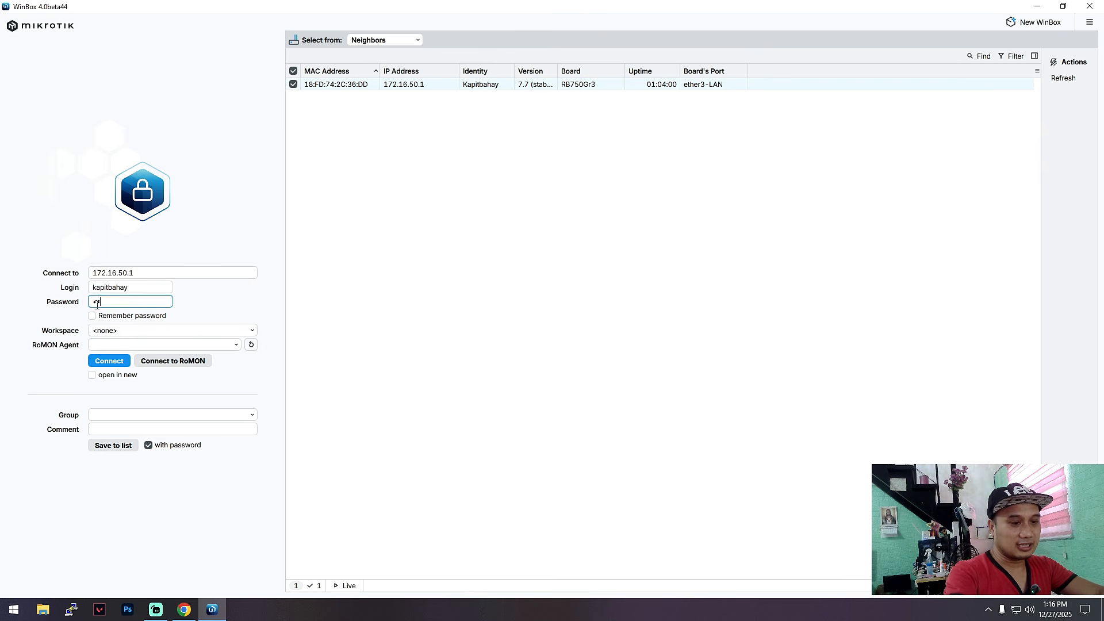
left_click(108, 361)
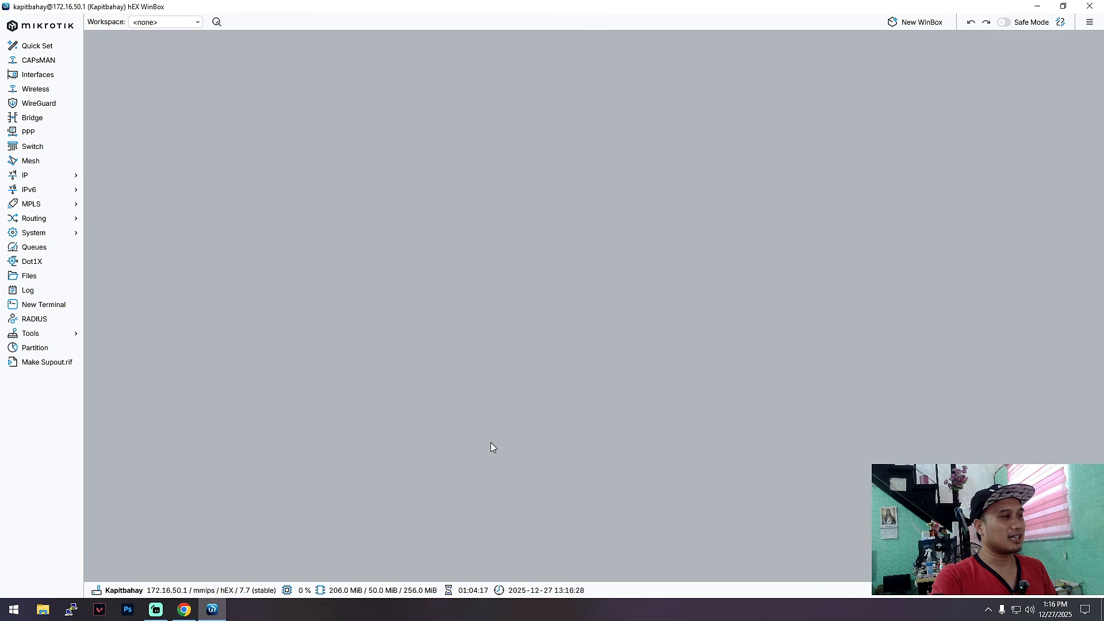
Step: Run ping 8.8.8.8 in a router terminal, then shrink the terminal into the lower left
left_click(55, 304)
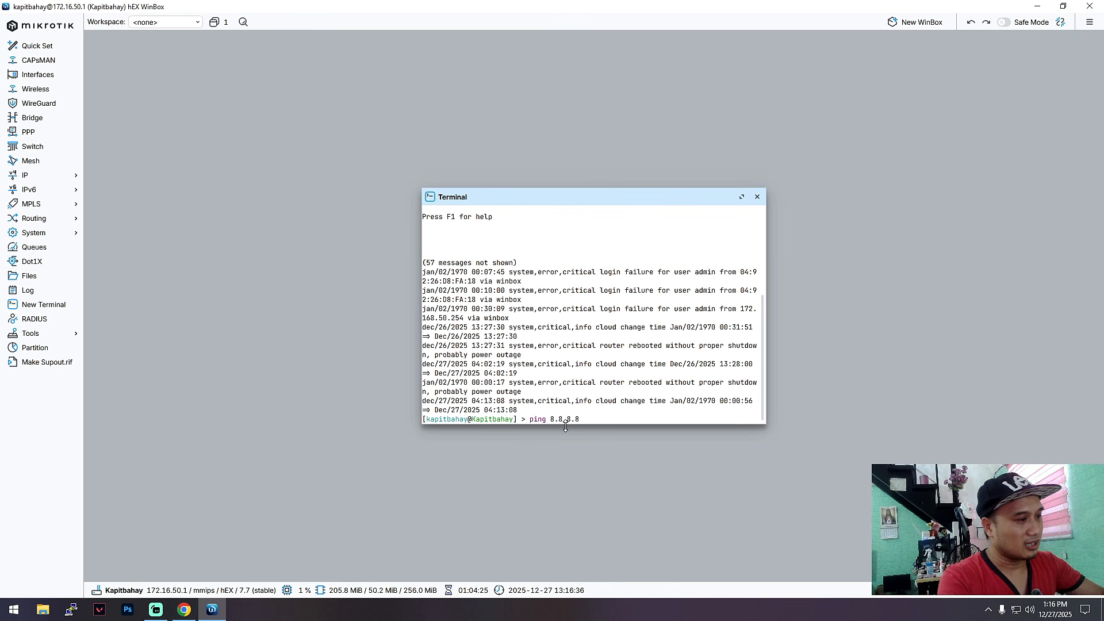
key("Return")
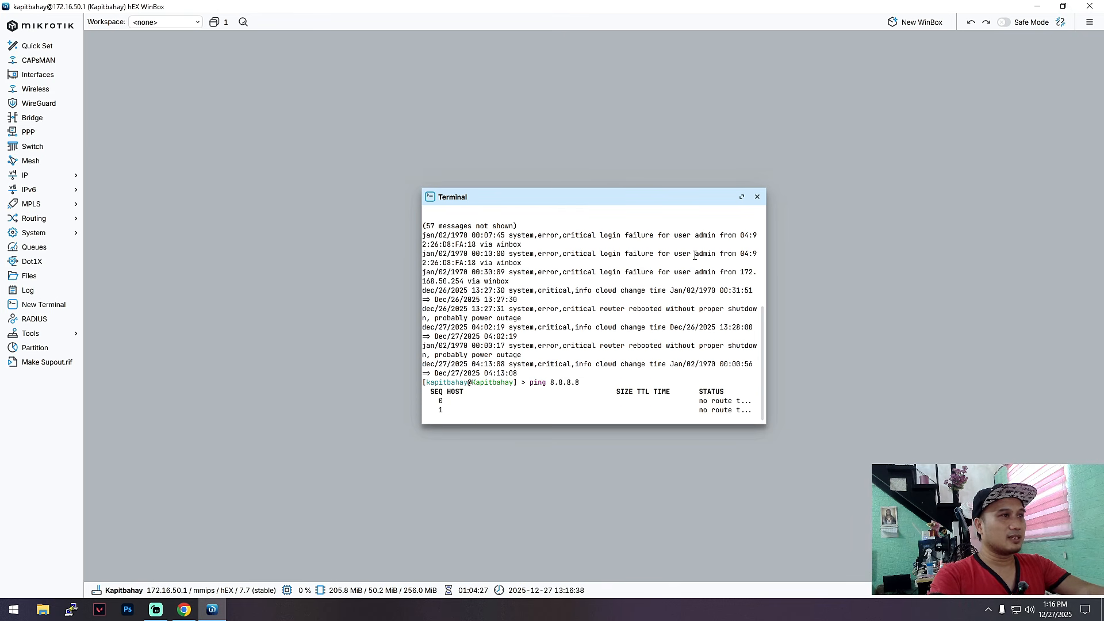
left_click_drag(673, 197, 432, 201)
left_click_drag(376, 222, 345, 204)
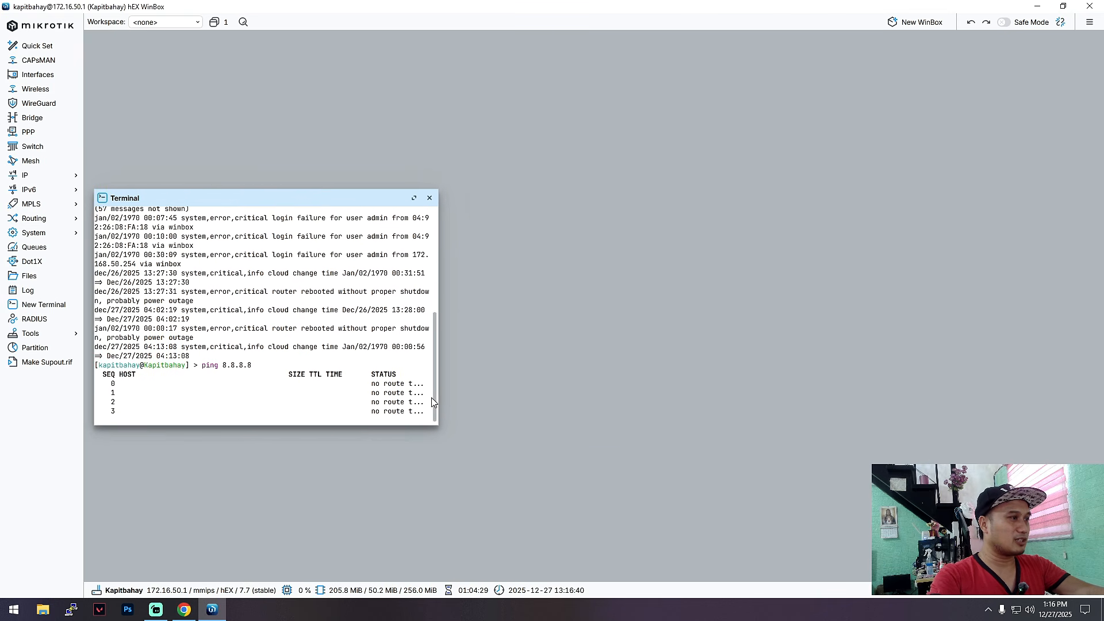
left_click_drag(437, 428, 274, 403)
left_click_drag(294, 203, 284, 341)
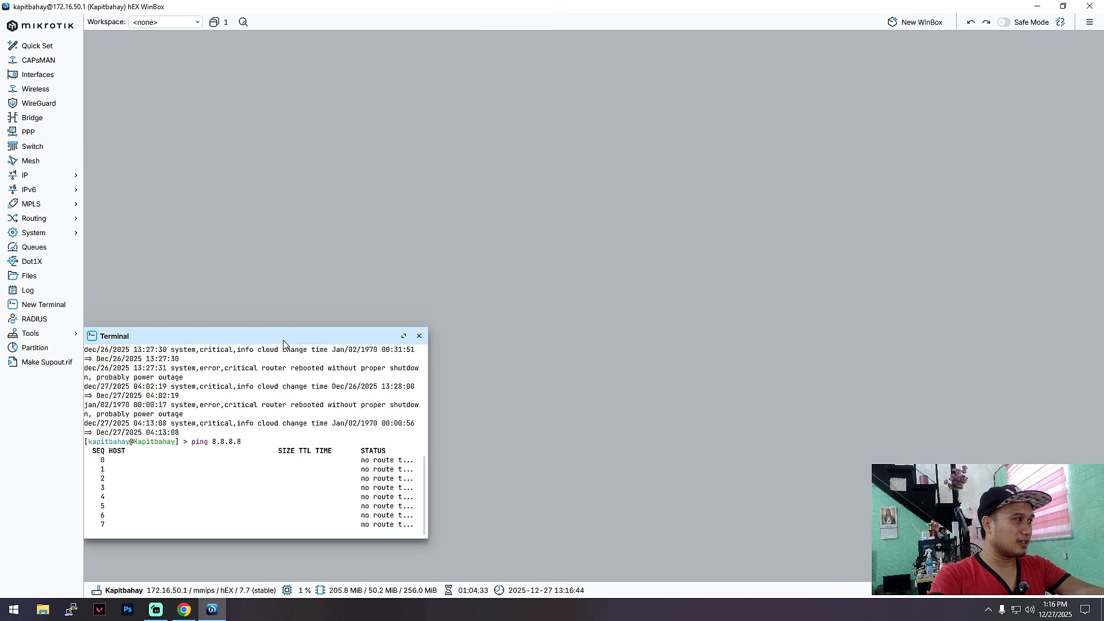
Step: Run ping google.com -t in a Command Prompt and move the window to the lower right
key("super+r")
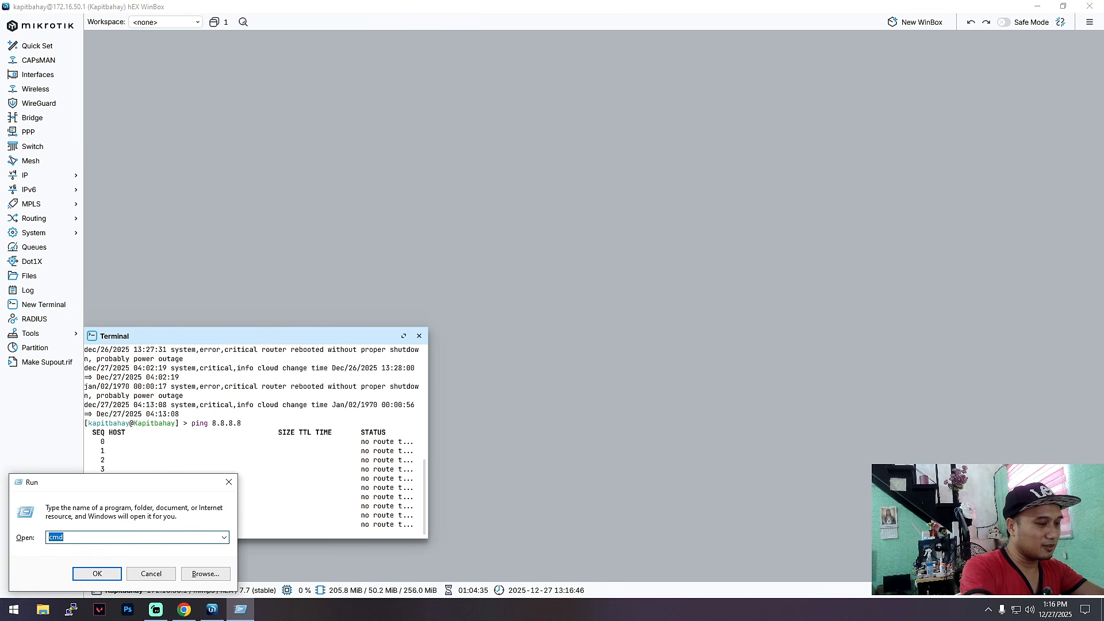
key("Return")
type("ping goog")
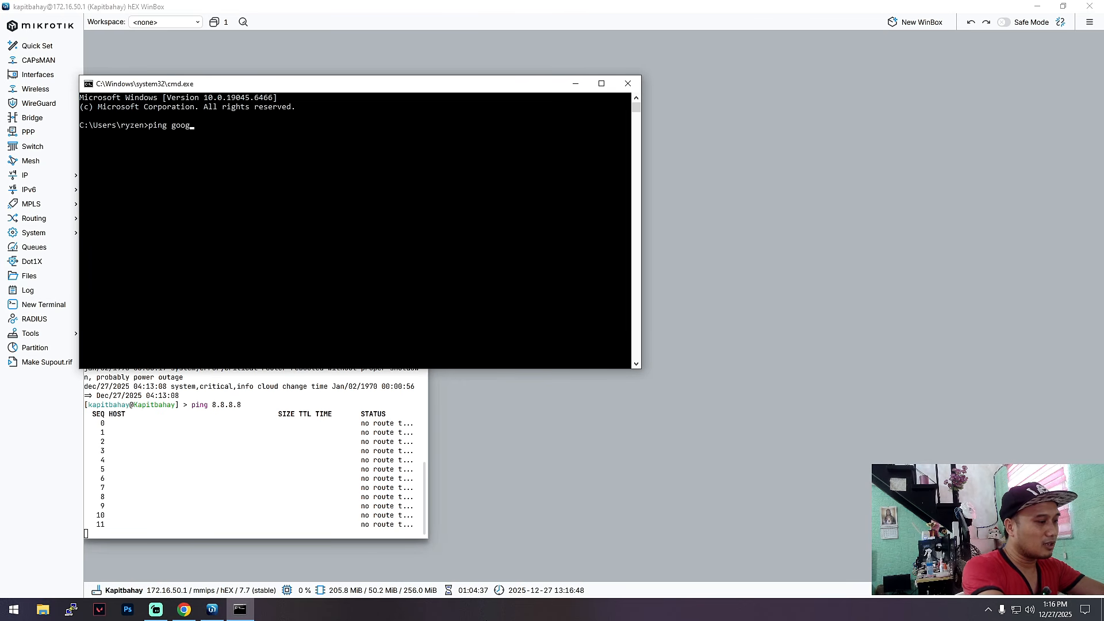
type("le")
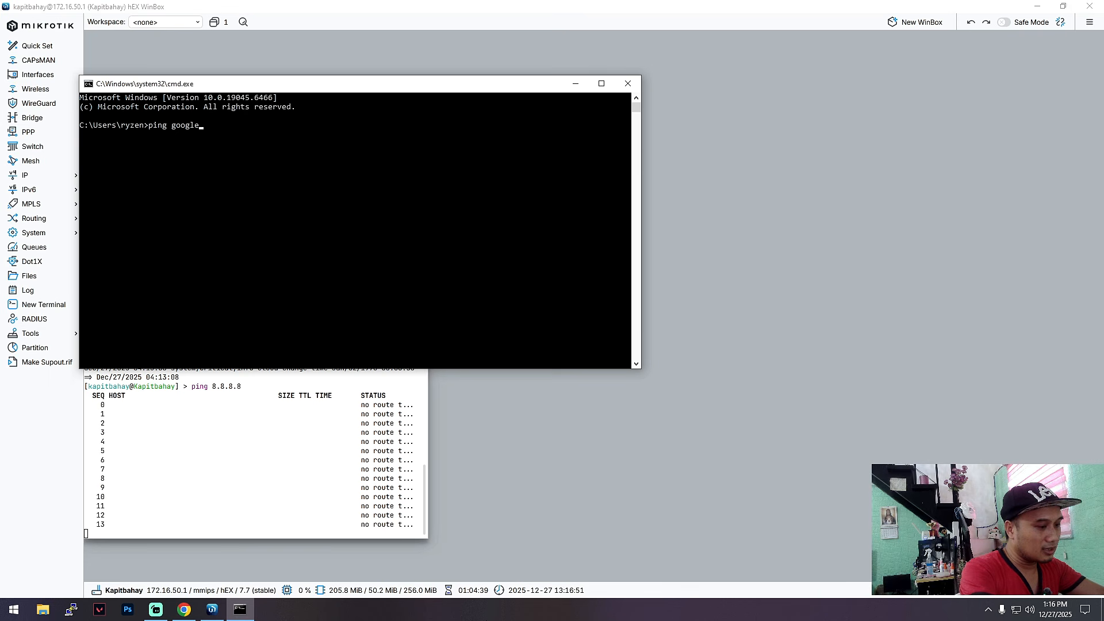
type(".com -")
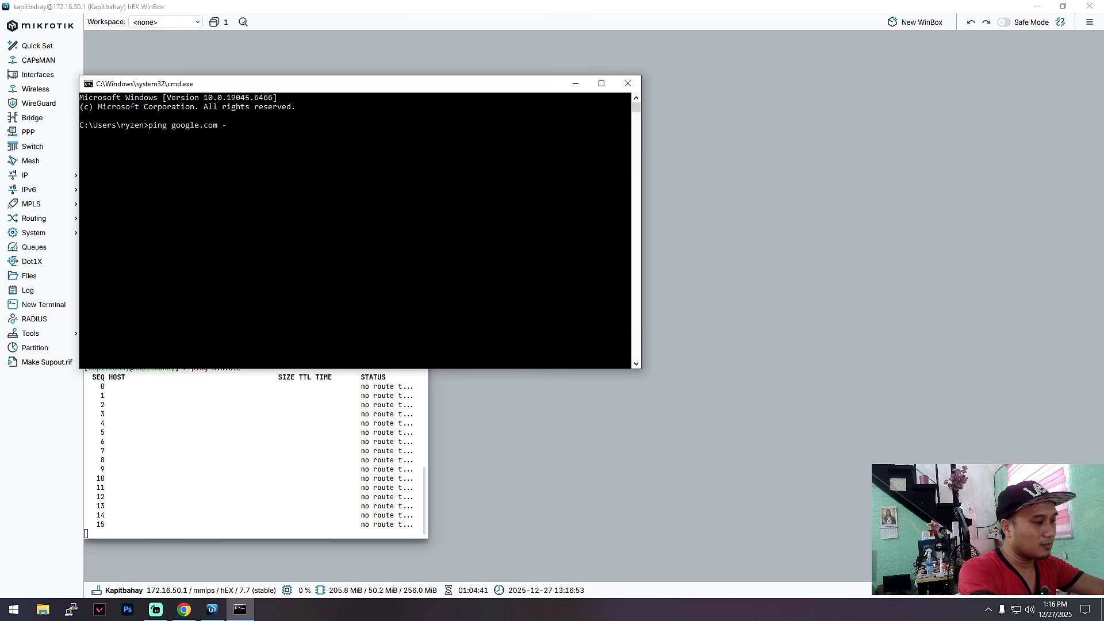
type("t")
key("Return")
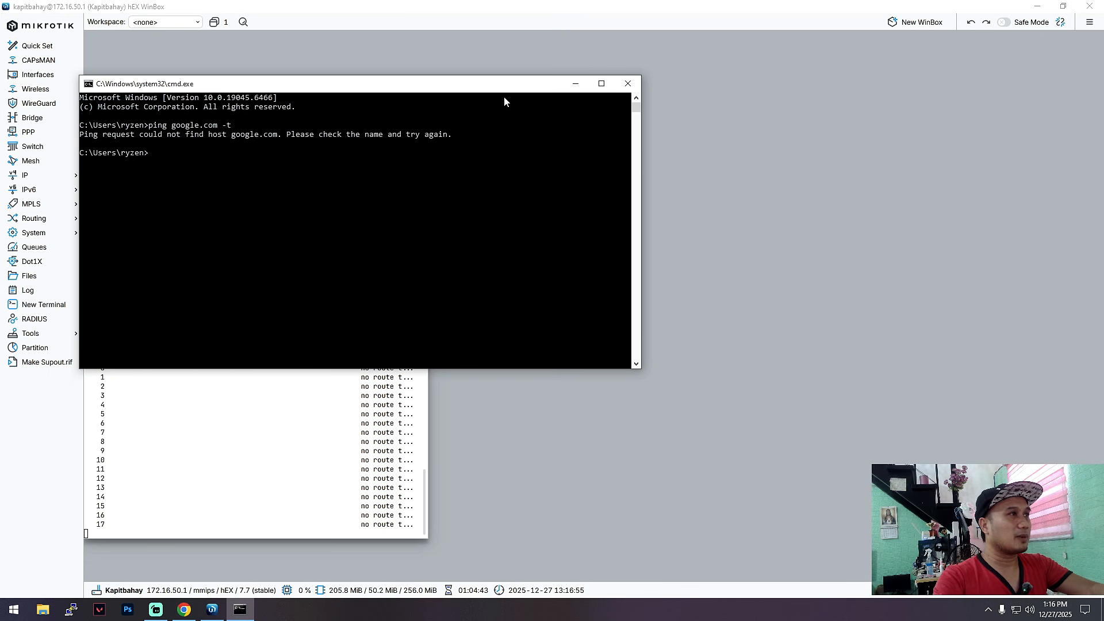
left_click_drag(641, 76, 361, 98)
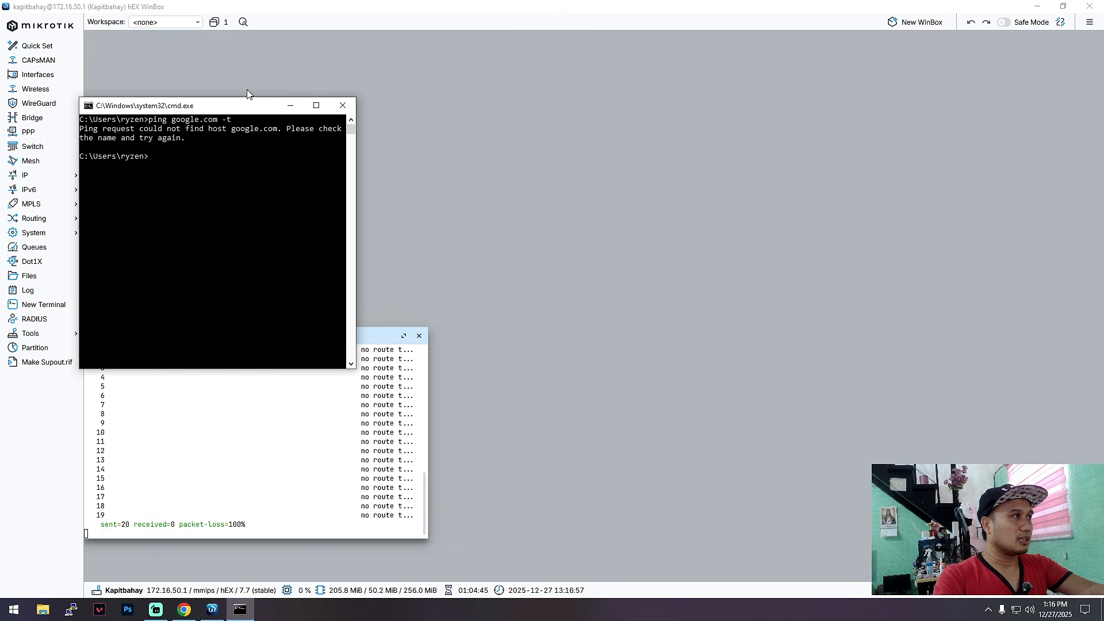
left_click_drag(246, 104, 969, 300)
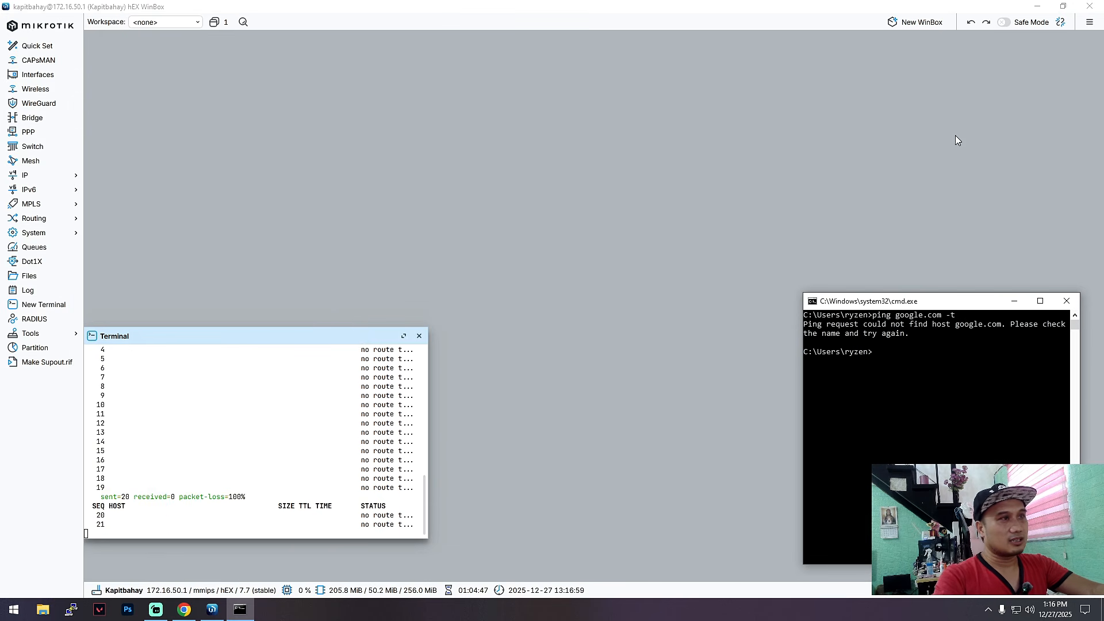
left_click(310, 319)
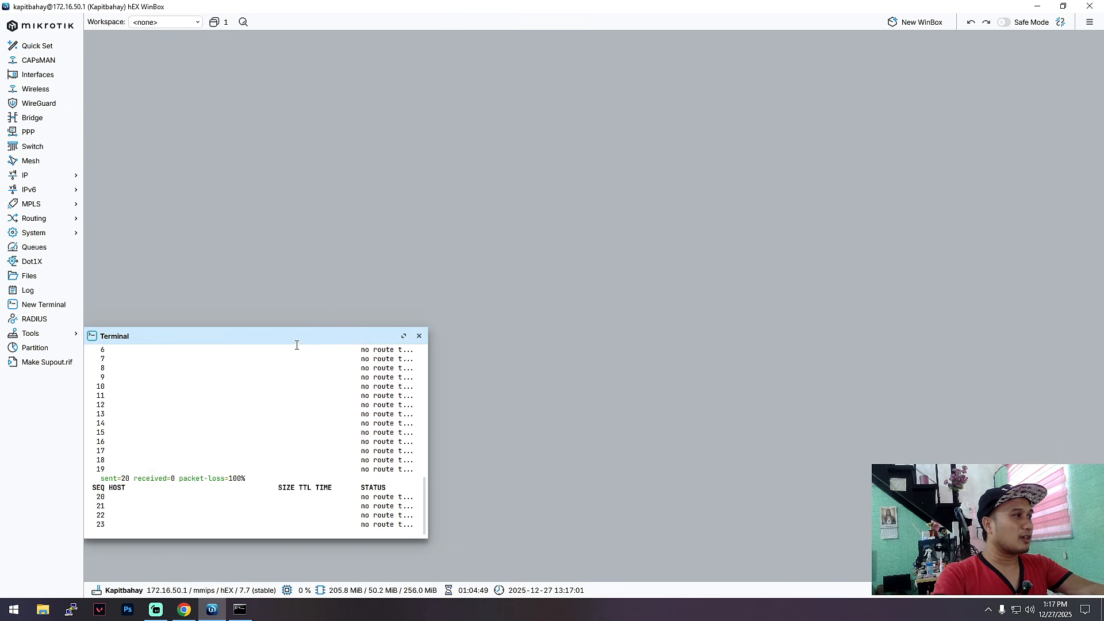
left_click_drag(325, 337, 336, 342)
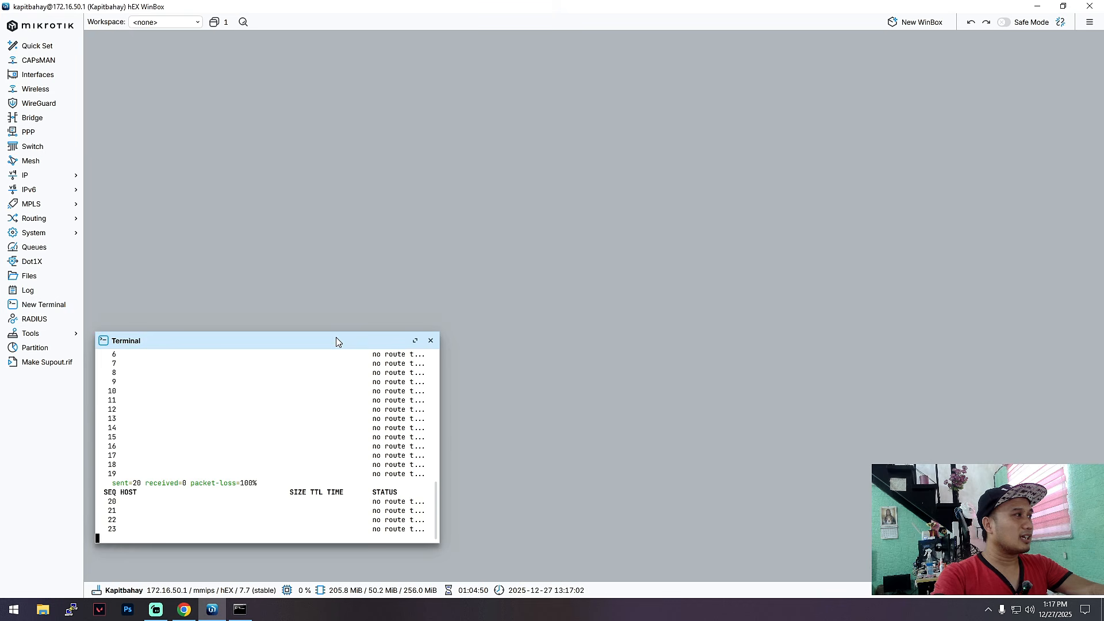
left_click(41, 178)
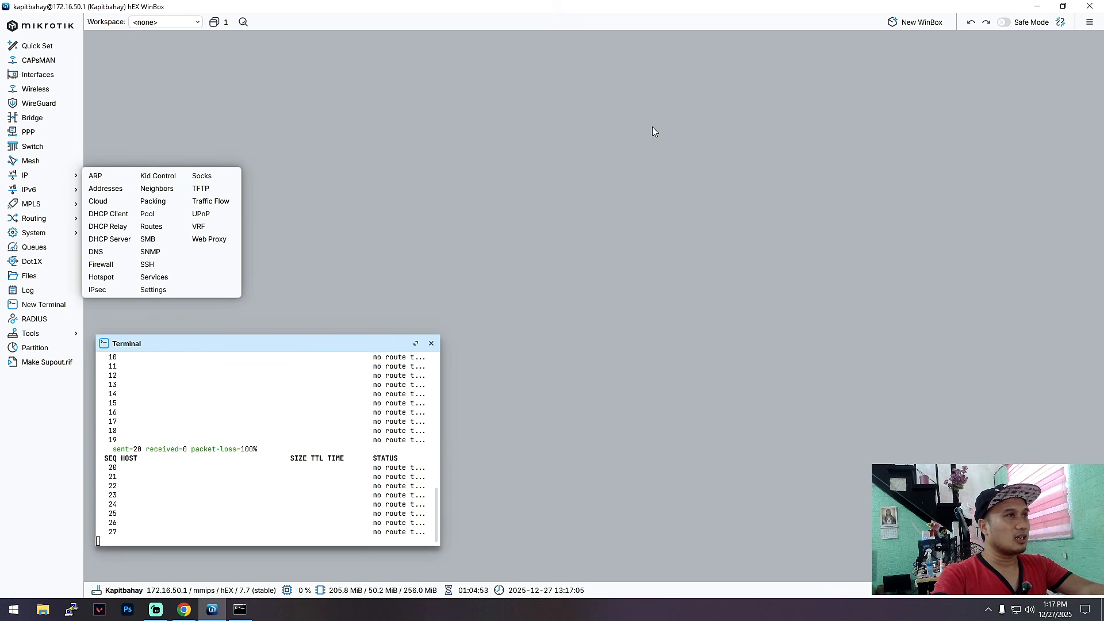
left_click(42, 177)
left_click(42, 176)
left_click(109, 190)
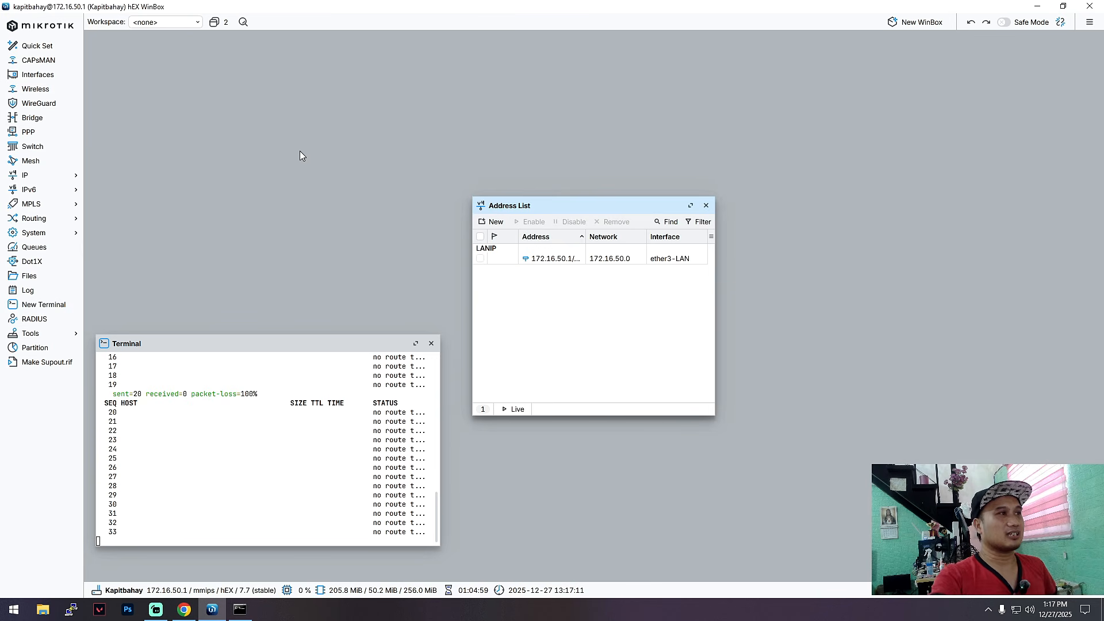
left_click(490, 221)
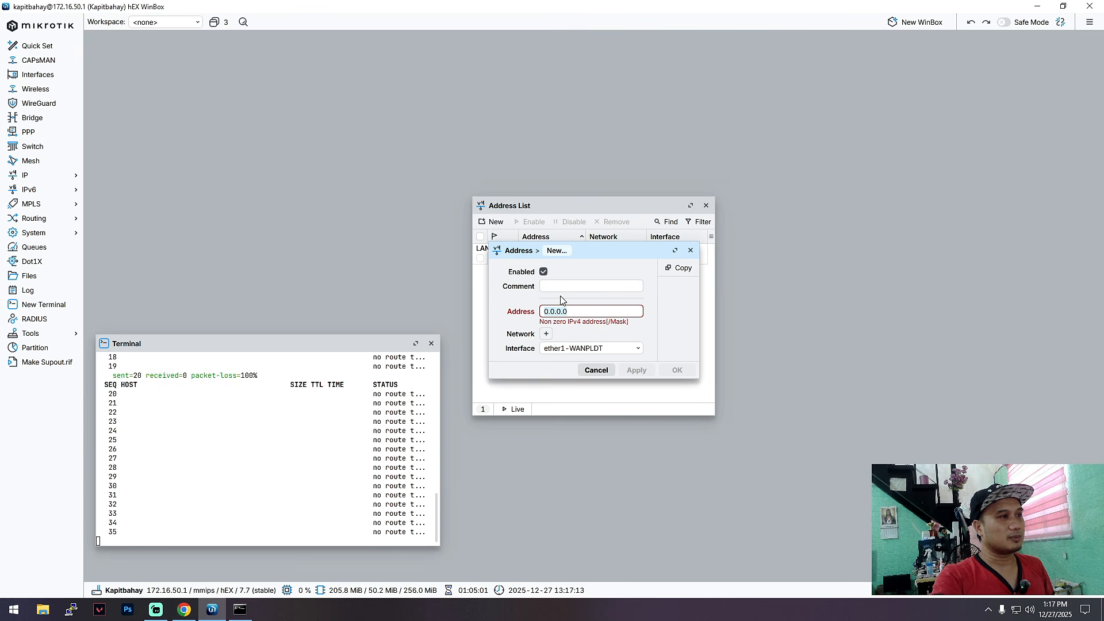
left_click(635, 357)
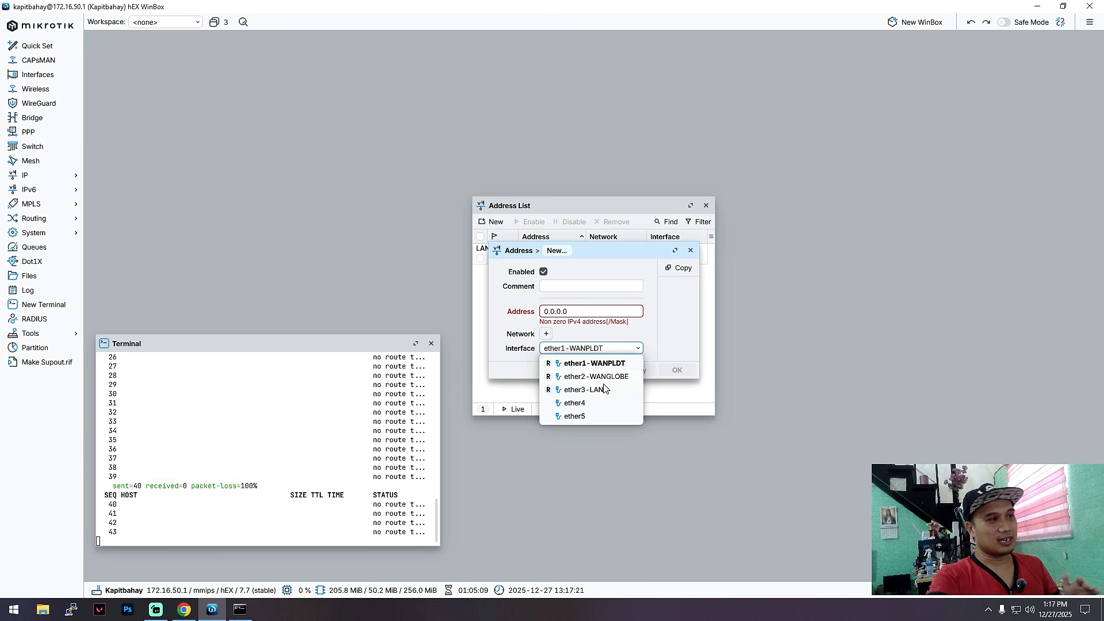
left_click(692, 283)
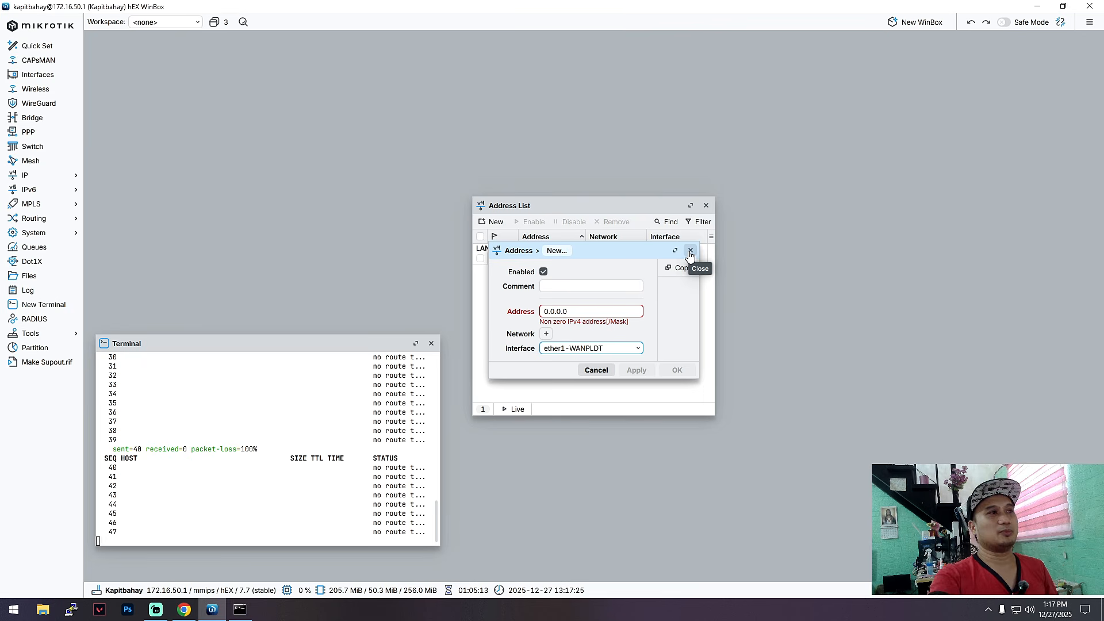
left_click(690, 253)
left_click(706, 206)
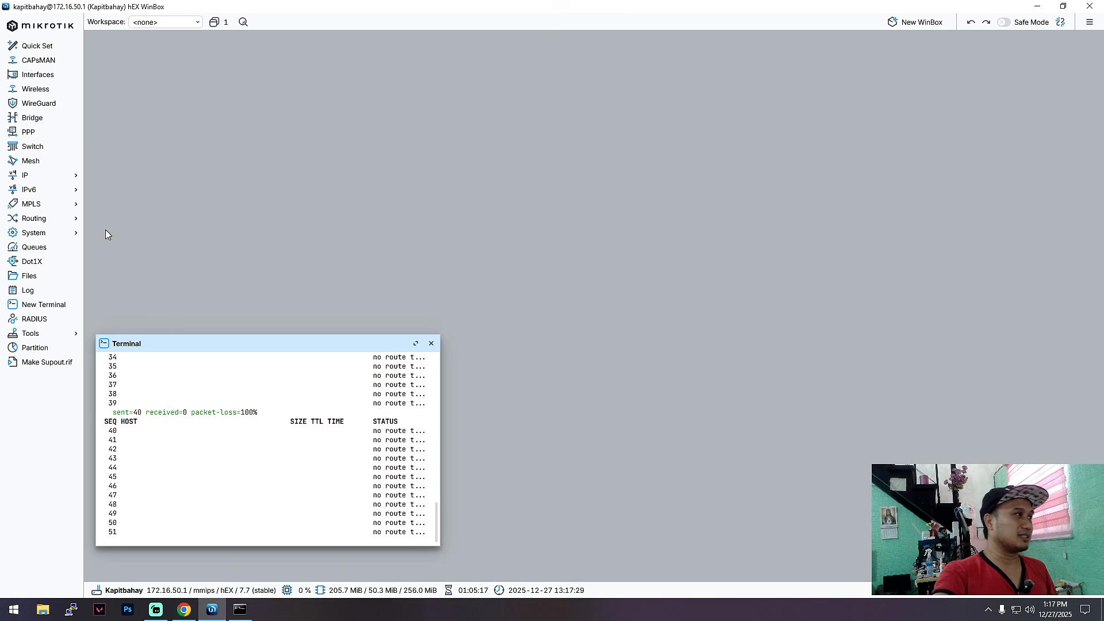
Step: Create a DHCP client on ether1-WANPLDT with comment WANPLDTIP, then apply and save it
left_click(36, 176)
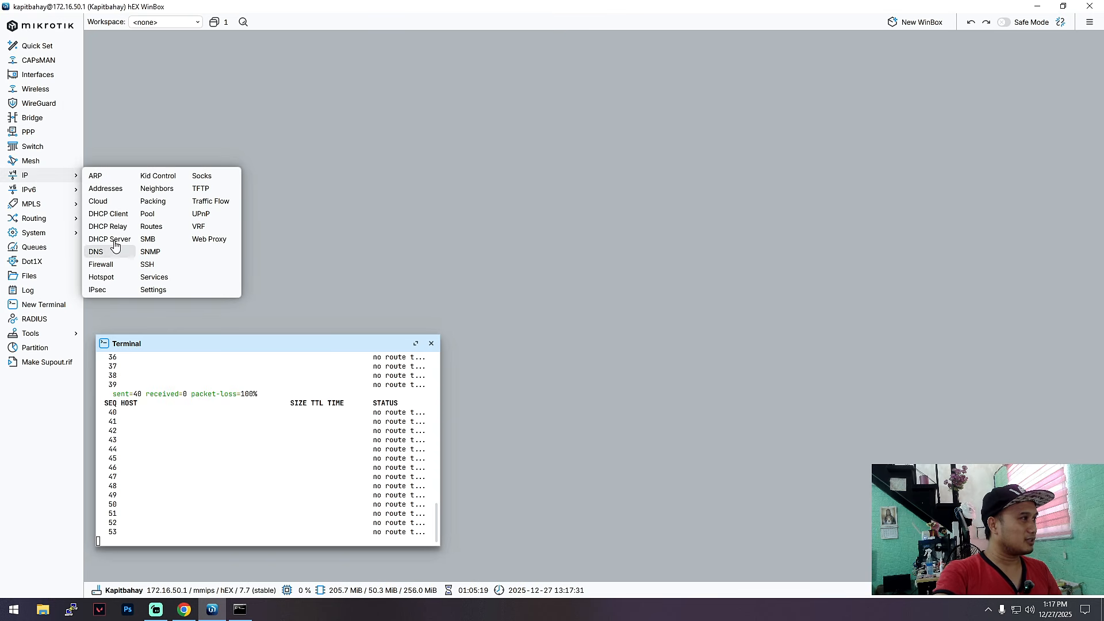
left_click(123, 214)
left_click_drag(623, 210, 677, 212)
left_click(465, 228)
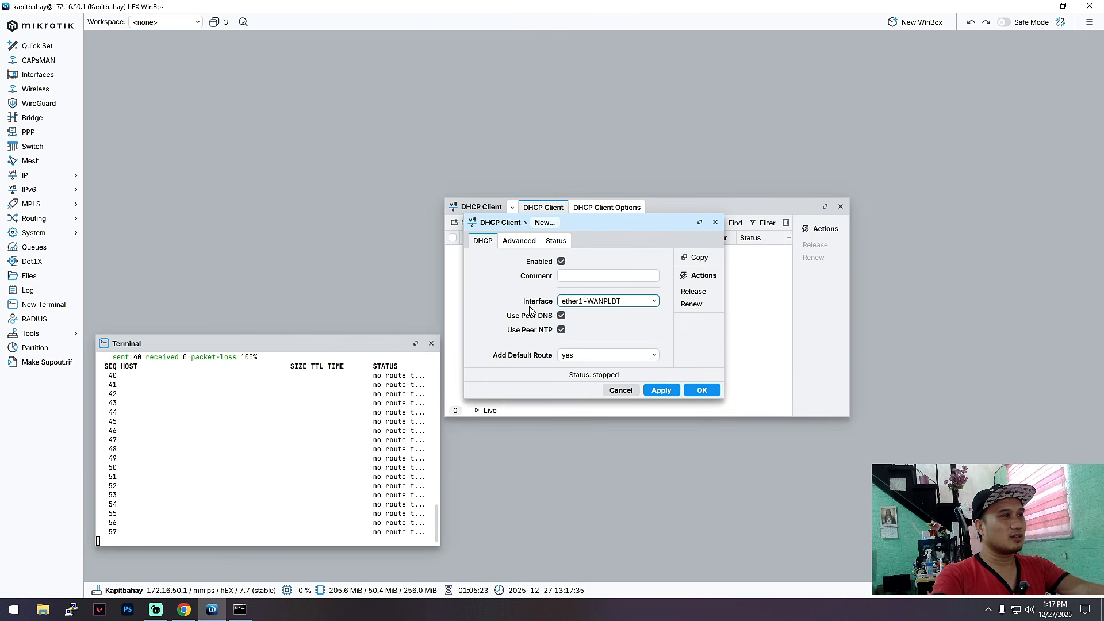
left_click(577, 274)
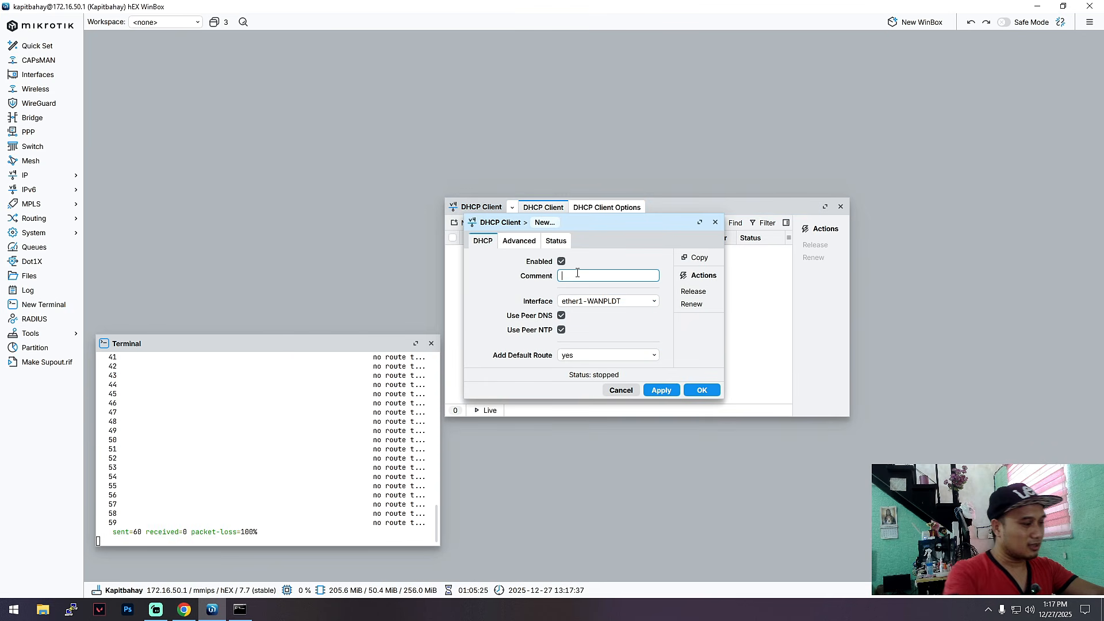
type("WAN")
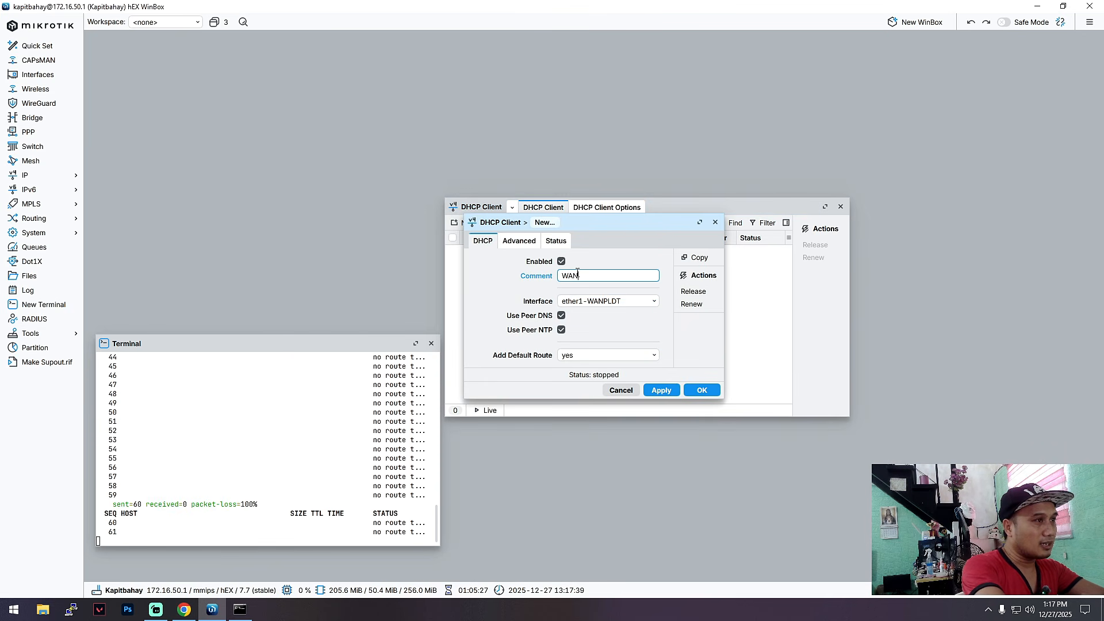
type("PLDT")
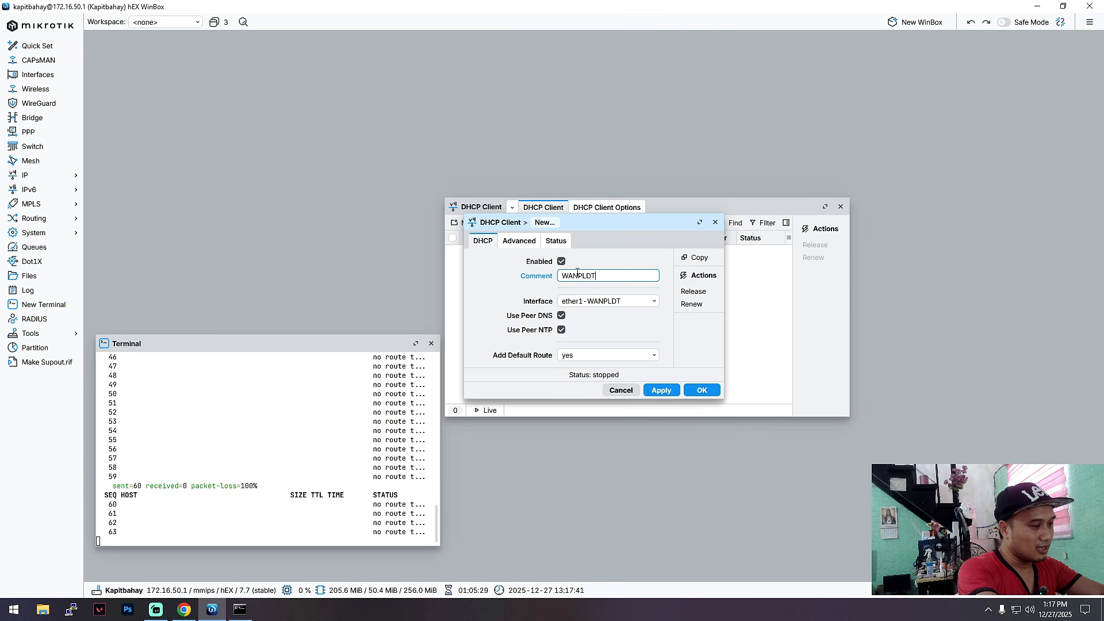
type("IP")
left_click(649, 302)
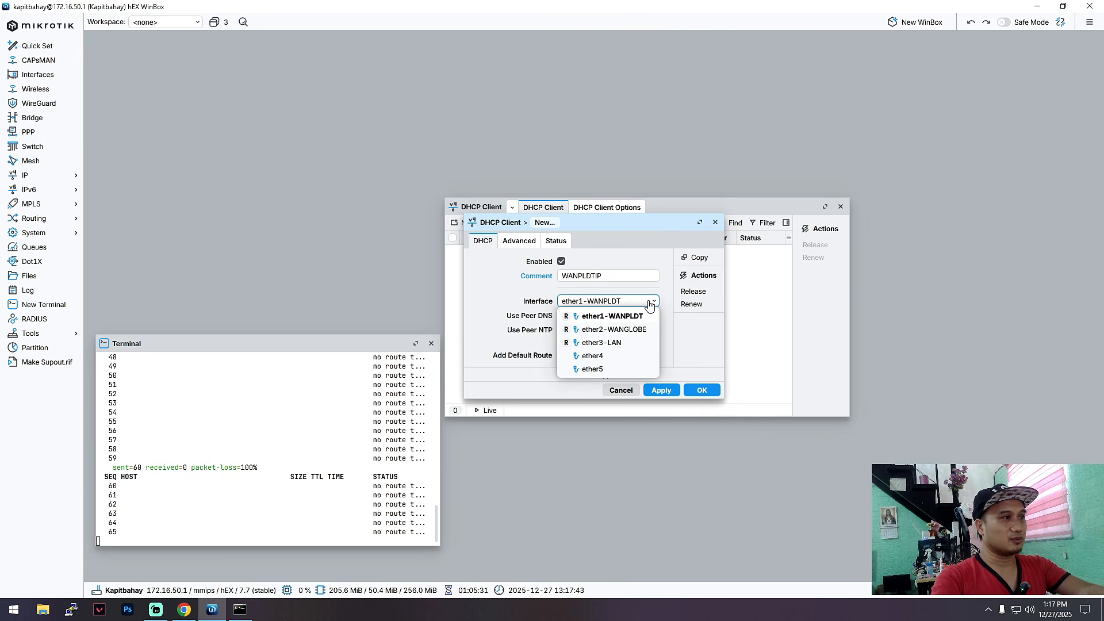
left_click(625, 317)
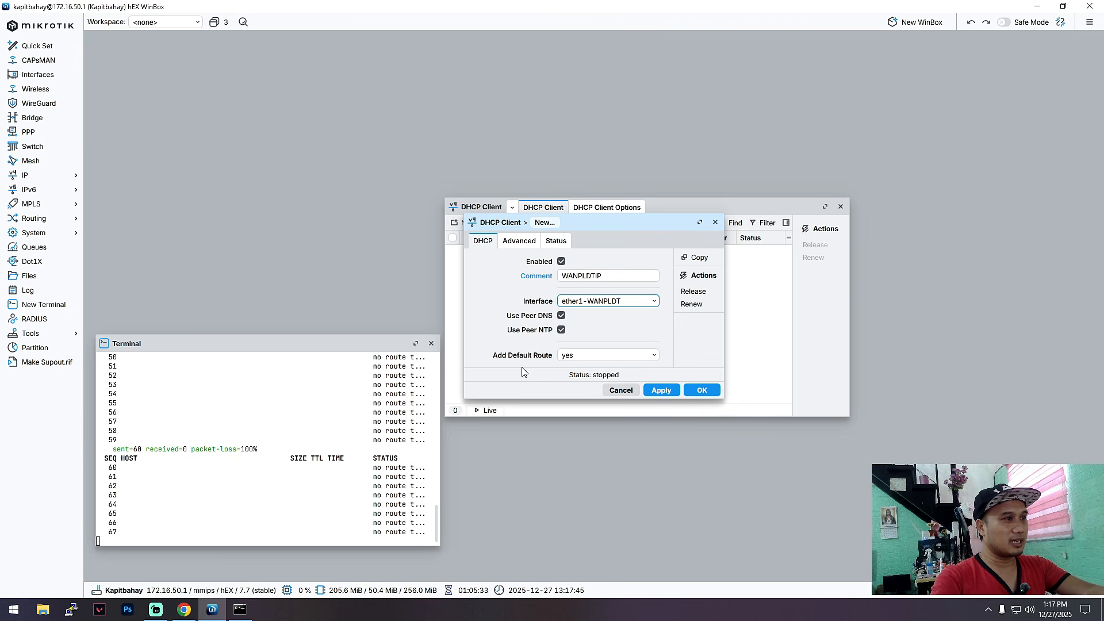
left_click_drag(594, 226, 636, 244)
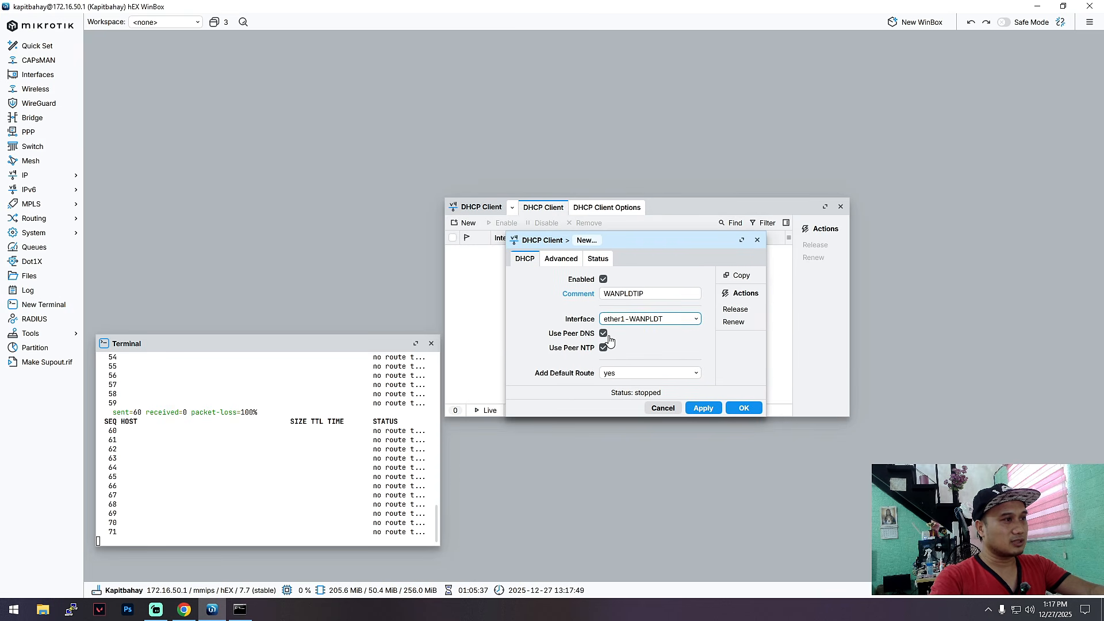
left_click(703, 407)
left_click(739, 413)
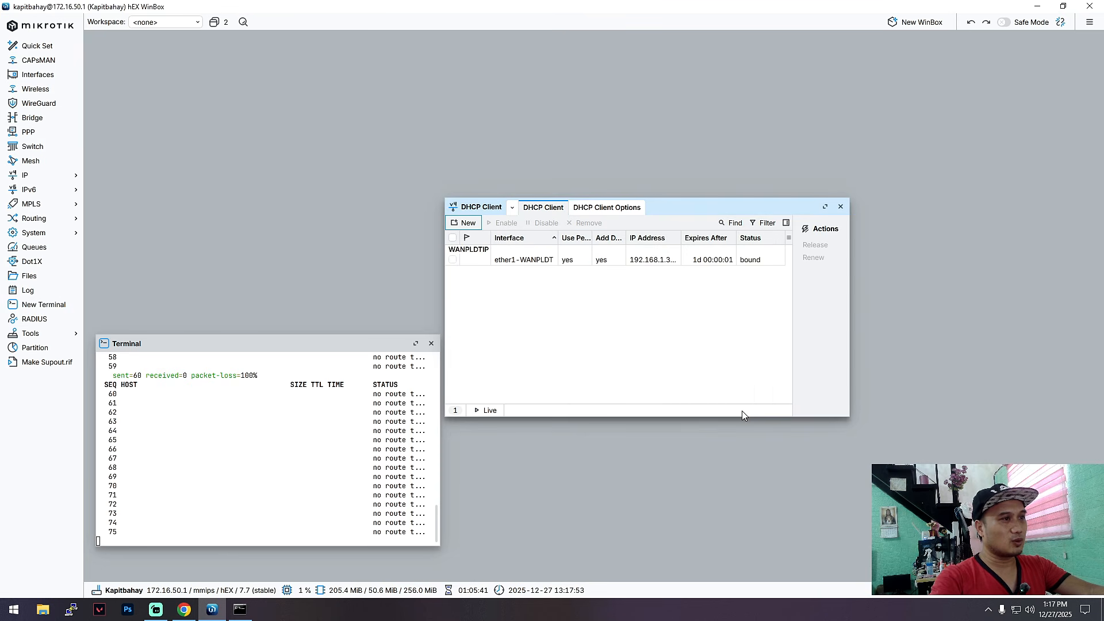
left_click_drag(680, 213, 697, 207)
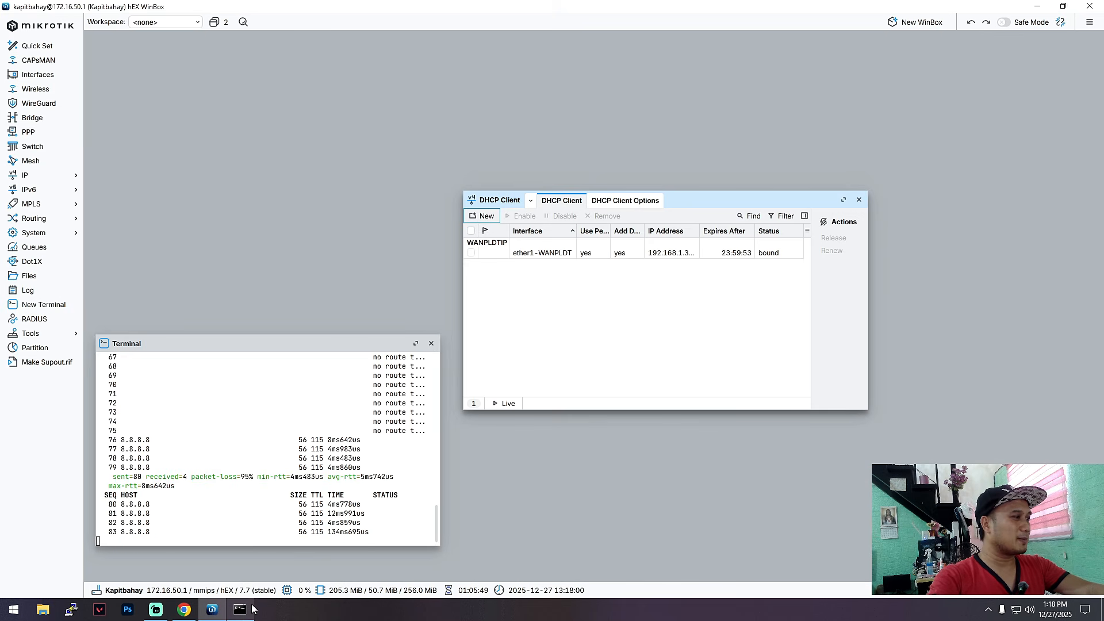
left_click_drag(218, 344, 207, 325)
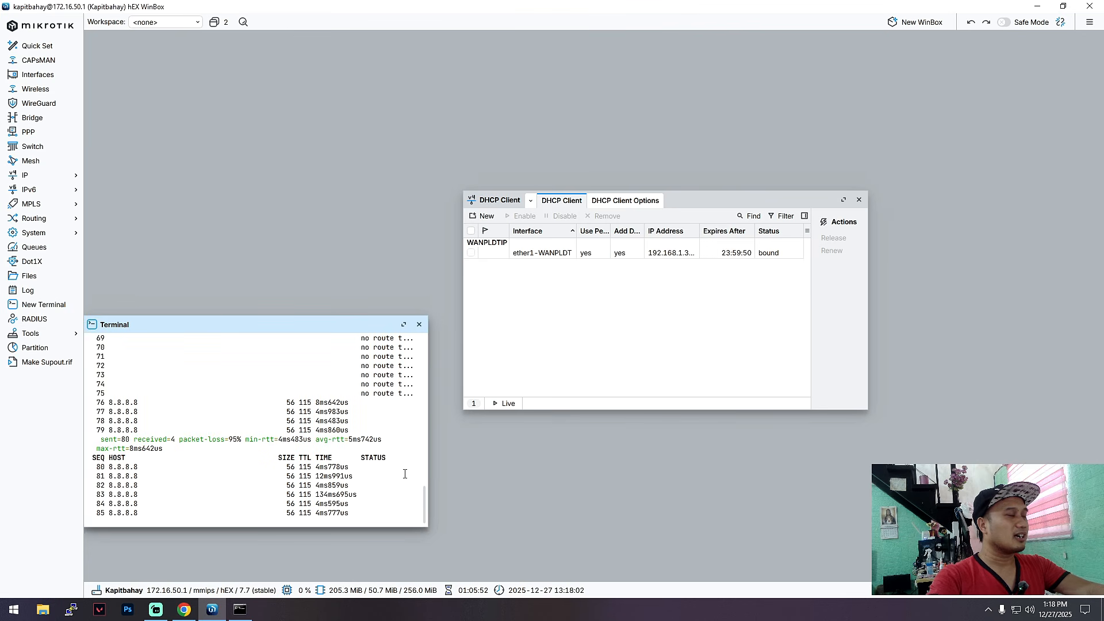
Step: Rerun ping google.com -t six times from the Command Prompt
left_click(240, 609)
key("Up")
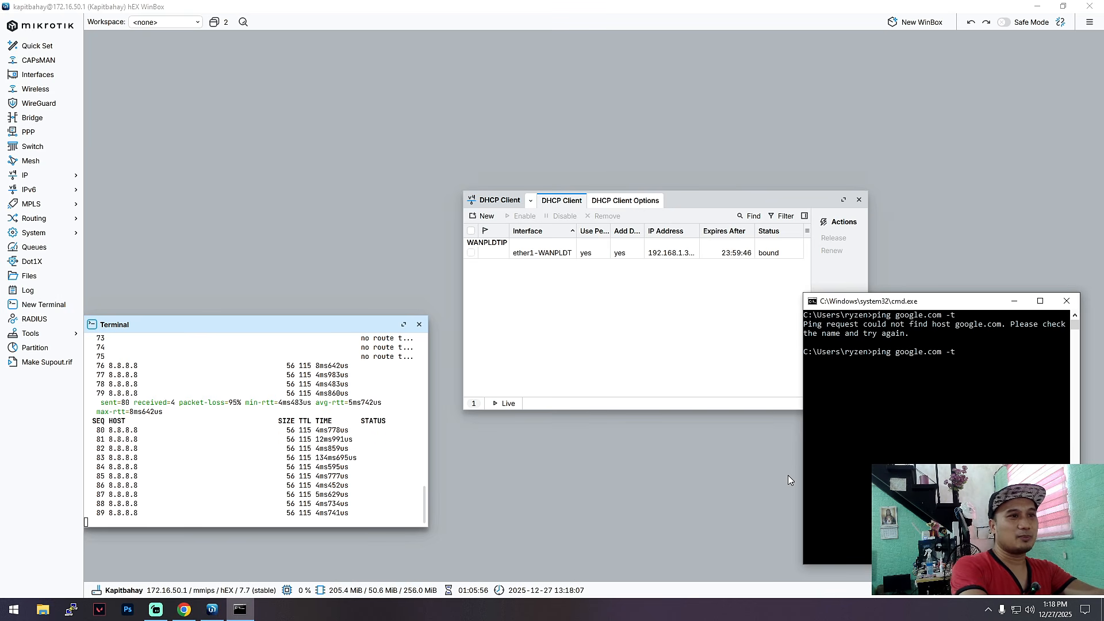
key("Return")
key("Up")
key("Return")
key("Up")
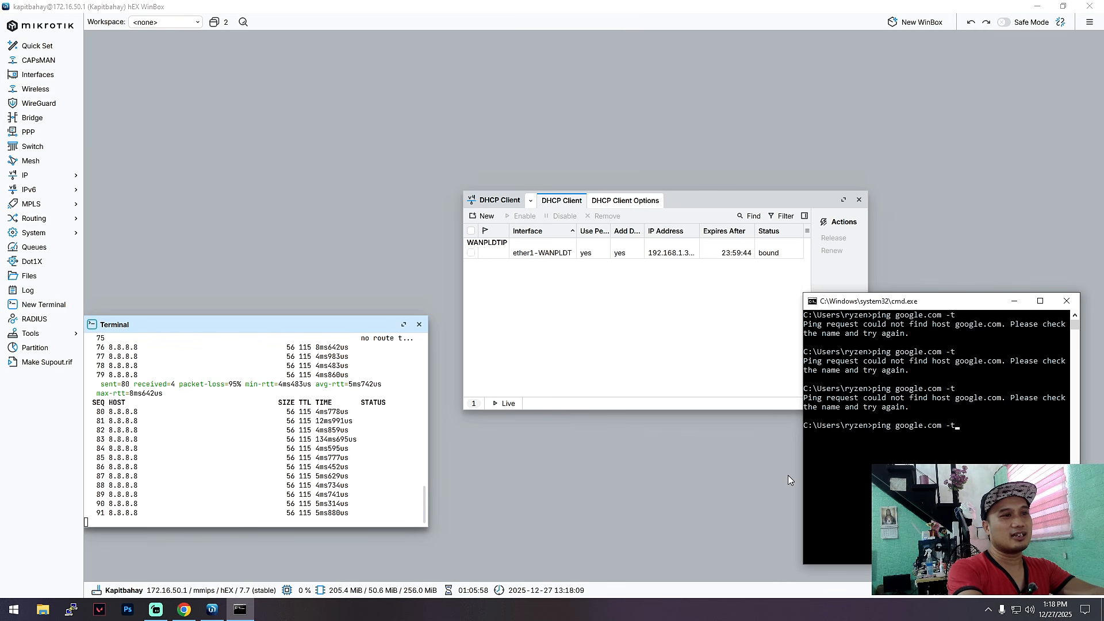
key("Return")
key("Up")
key("Return")
key("Up")
key("Return")
key("Up")
key("Return")
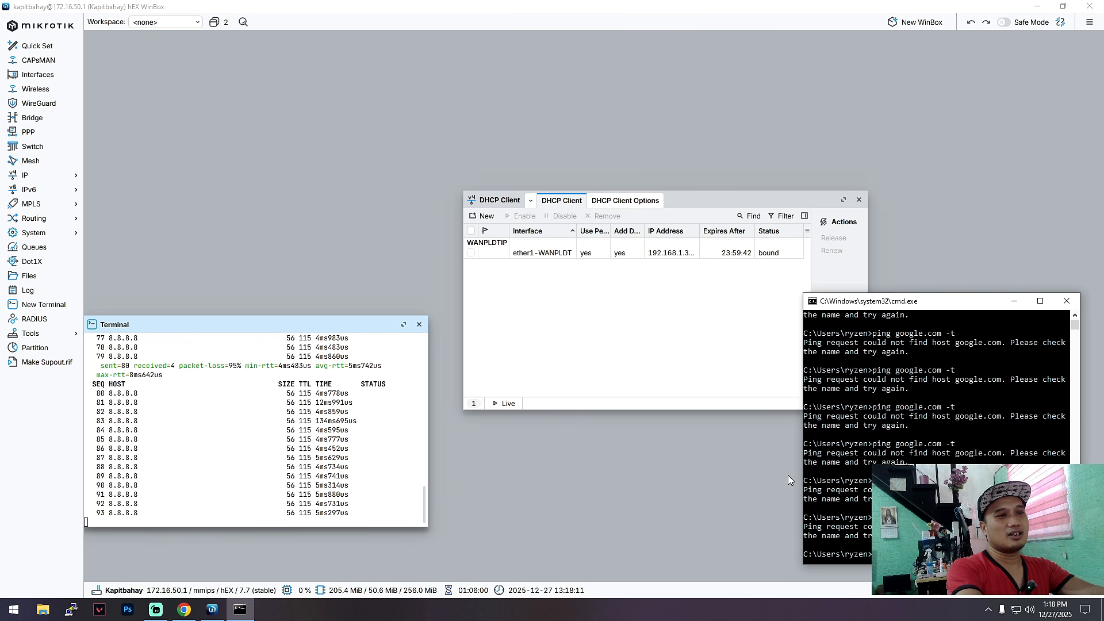
Step: Add a DHCP client with comment GLOBEIP on interface ether2-WANGLOBE and save it
left_click(485, 216)
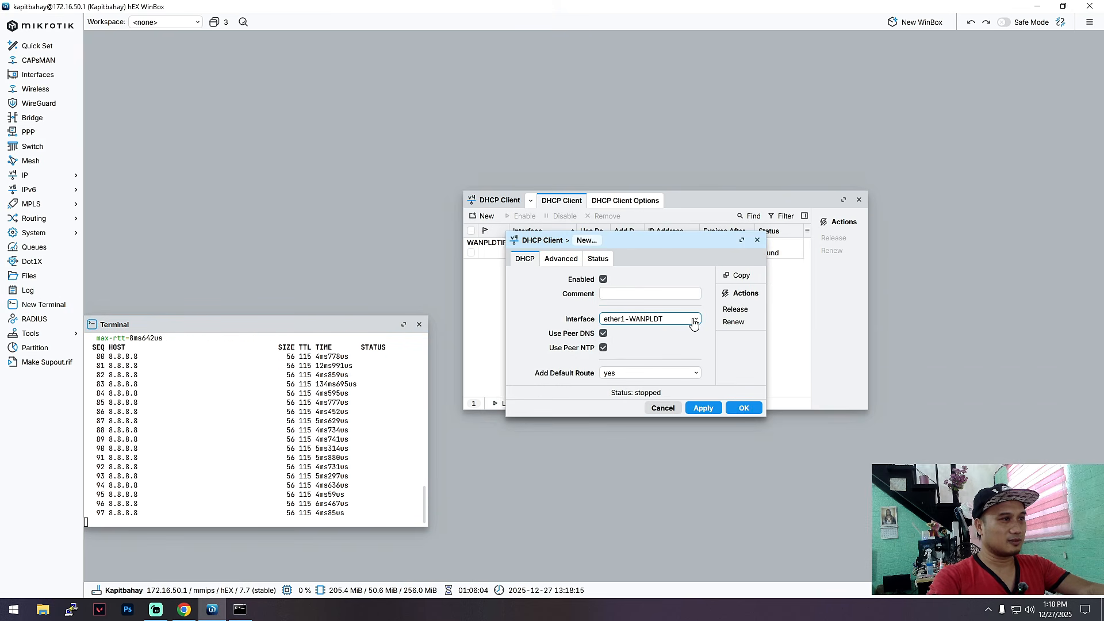
left_click(654, 295)
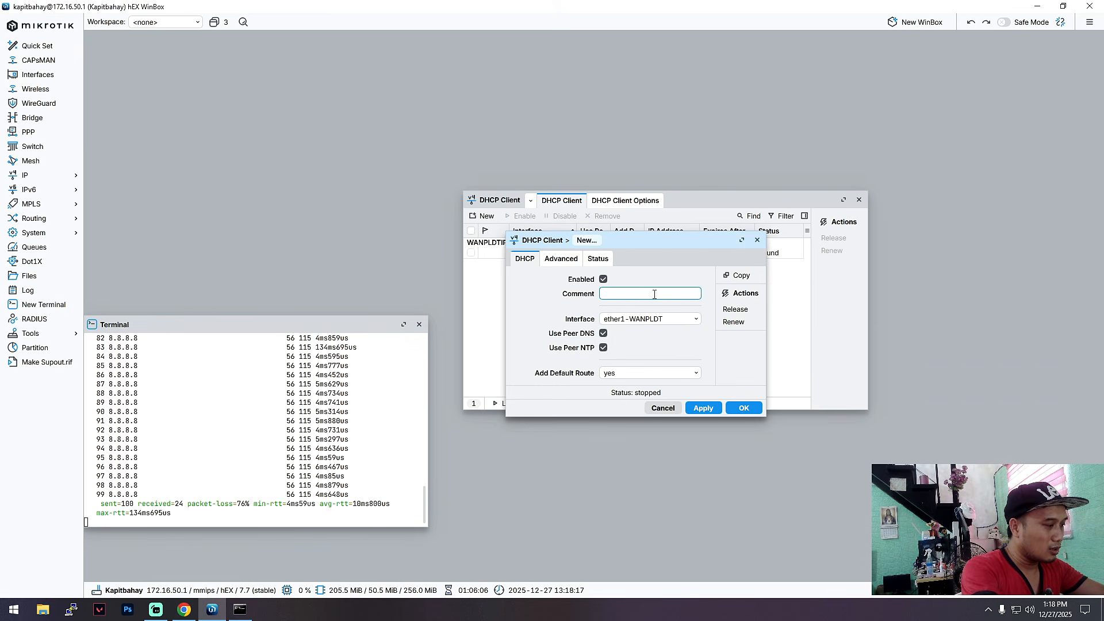
type("GLO")
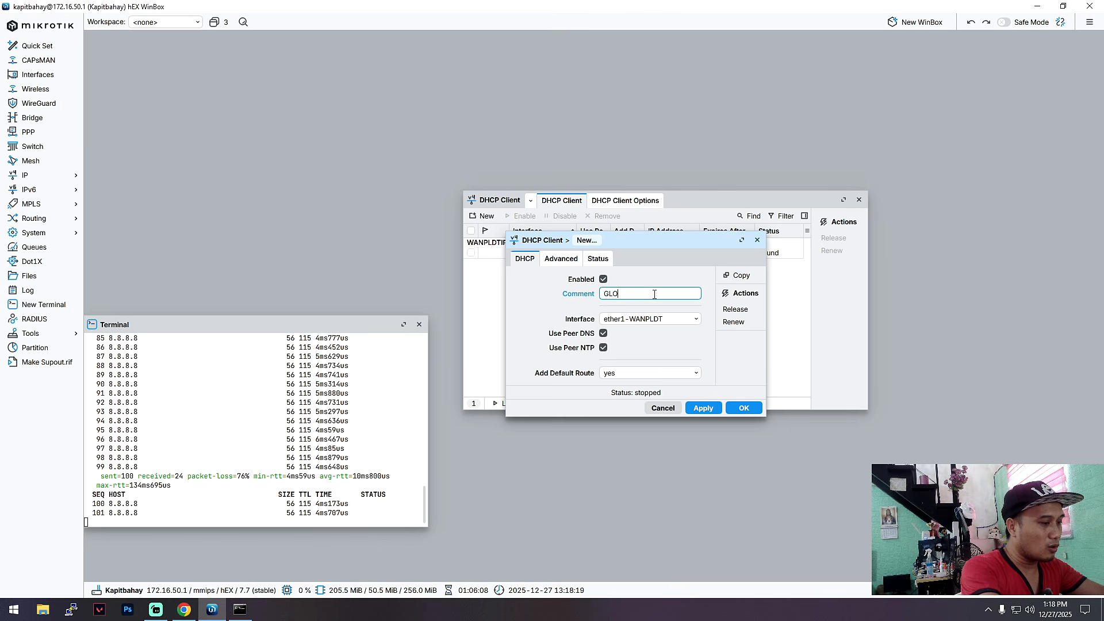
type("BEI")
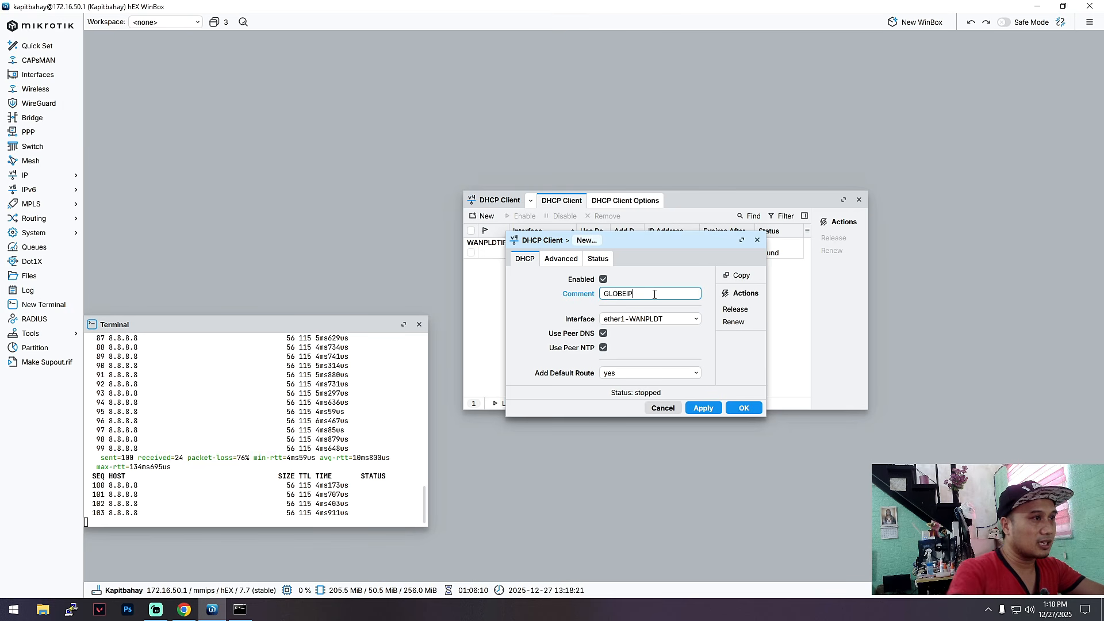
type("P")
left_click(676, 318)
left_click(678, 350)
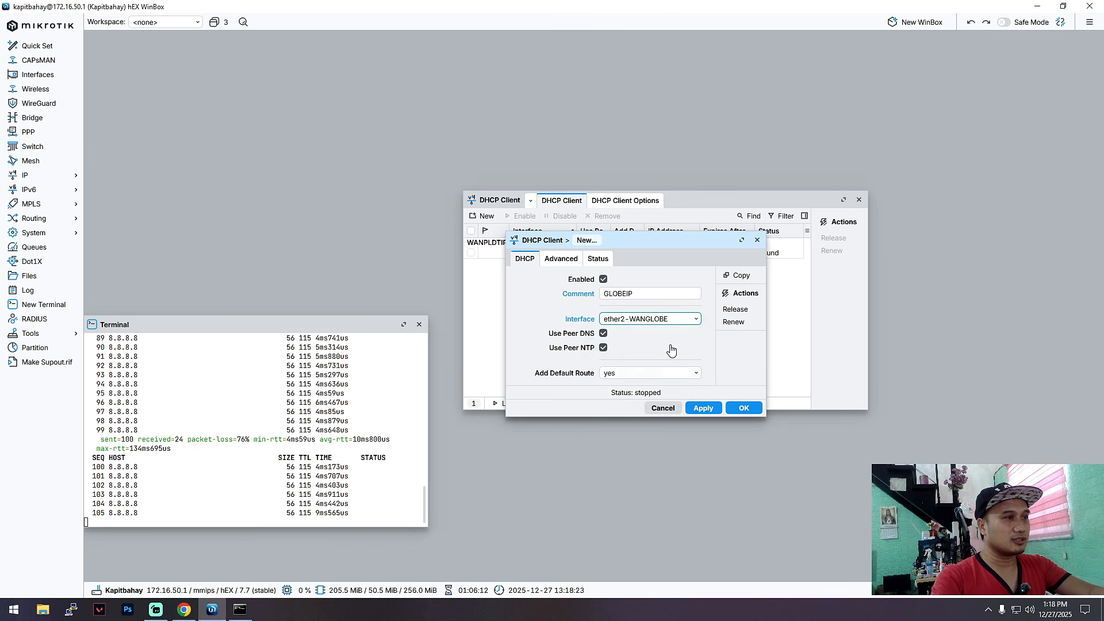
left_click(700, 409)
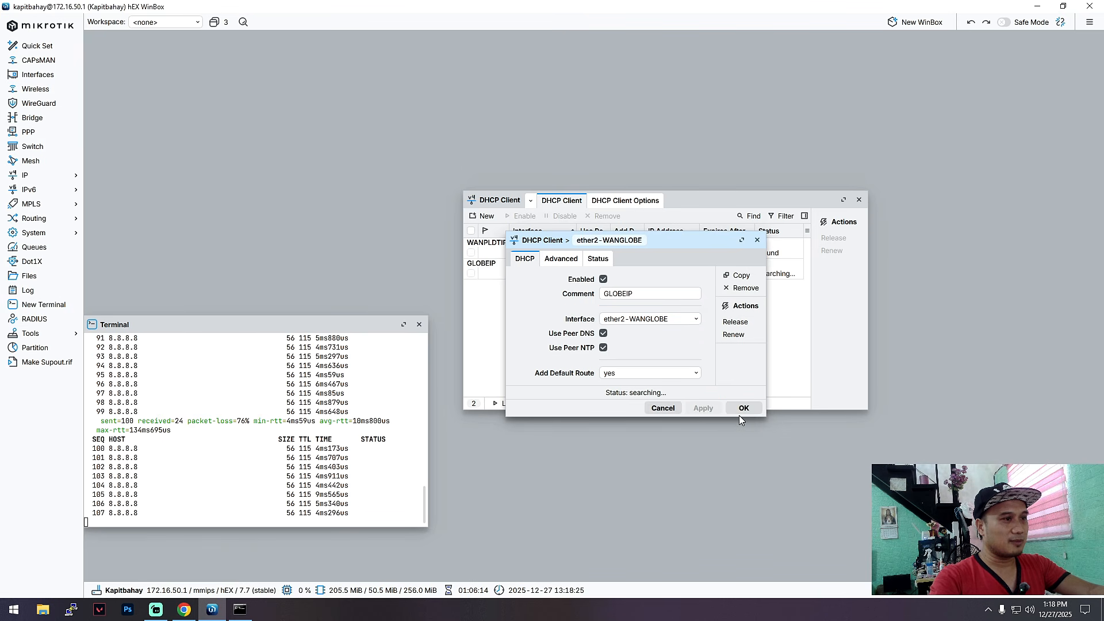
left_click(741, 409)
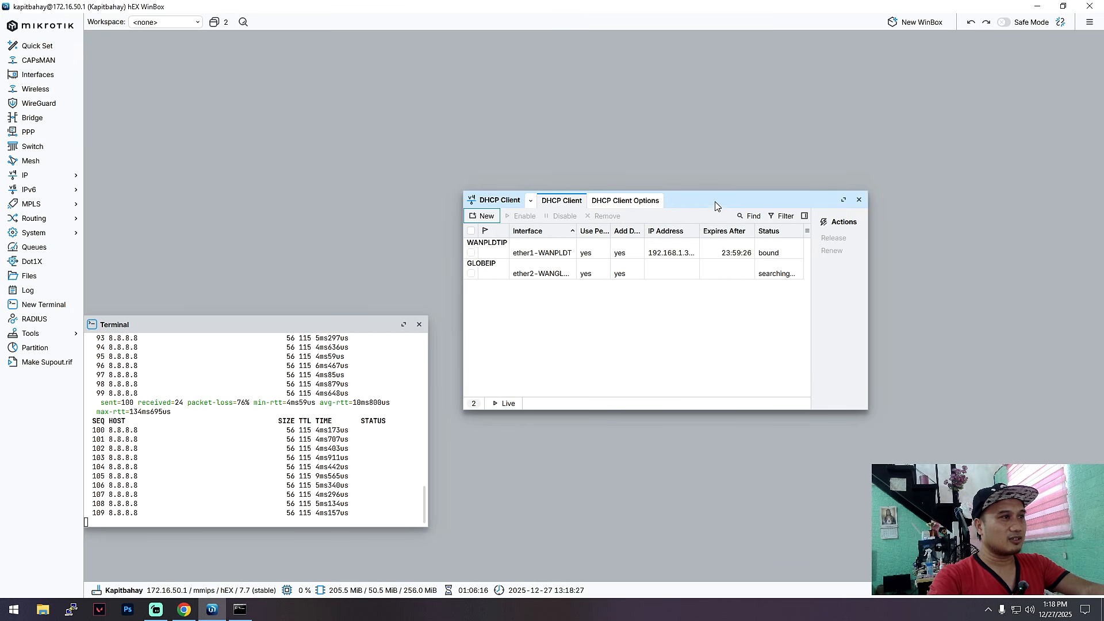
Step: Widen the IP Address column to show both clients' full bound addresses
left_click_drag(717, 204, 675, 159)
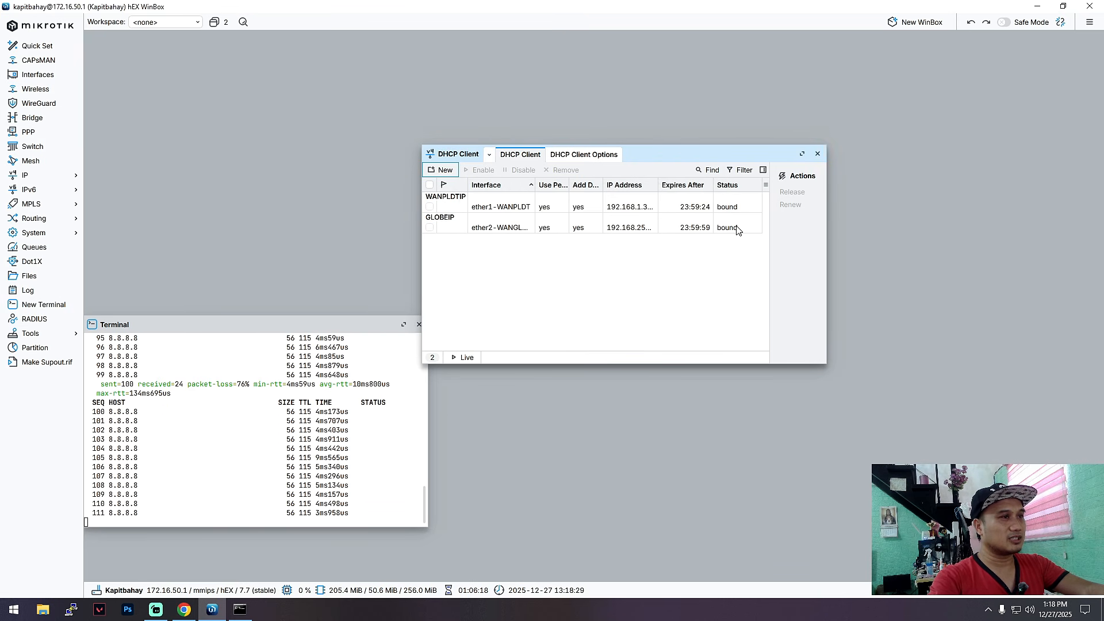
left_click_drag(658, 183, 677, 198)
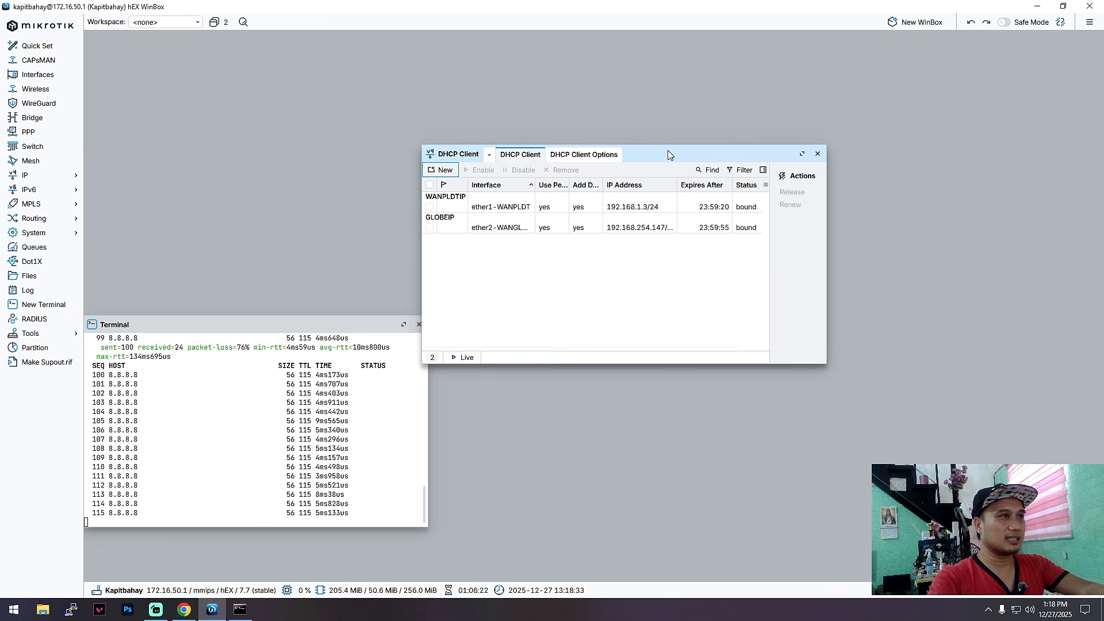
left_click_drag(665, 153, 690, 161)
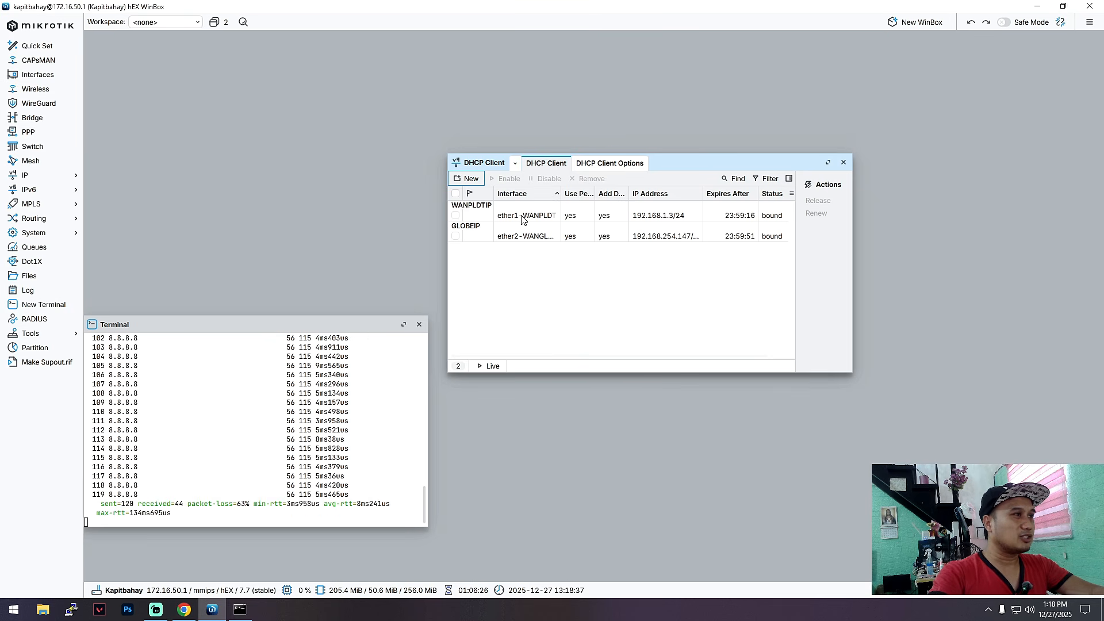
left_click_drag(684, 163, 683, 134)
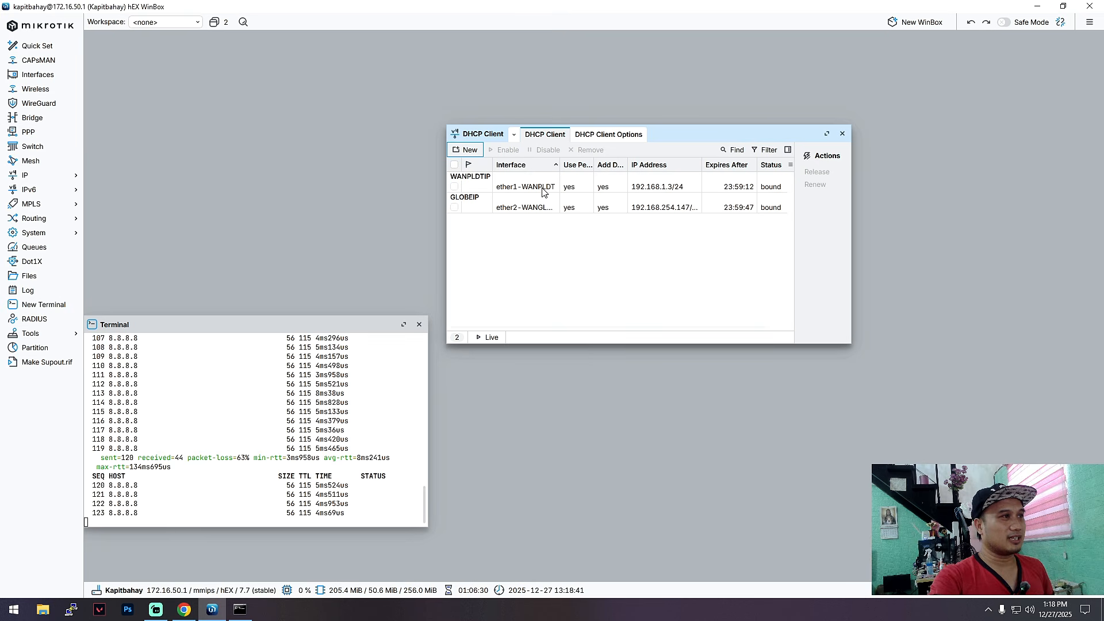
Step: Check that the WANPLDTIP DHCP client's default route distance is 1 and leave it unchanged
double_click(545, 195)
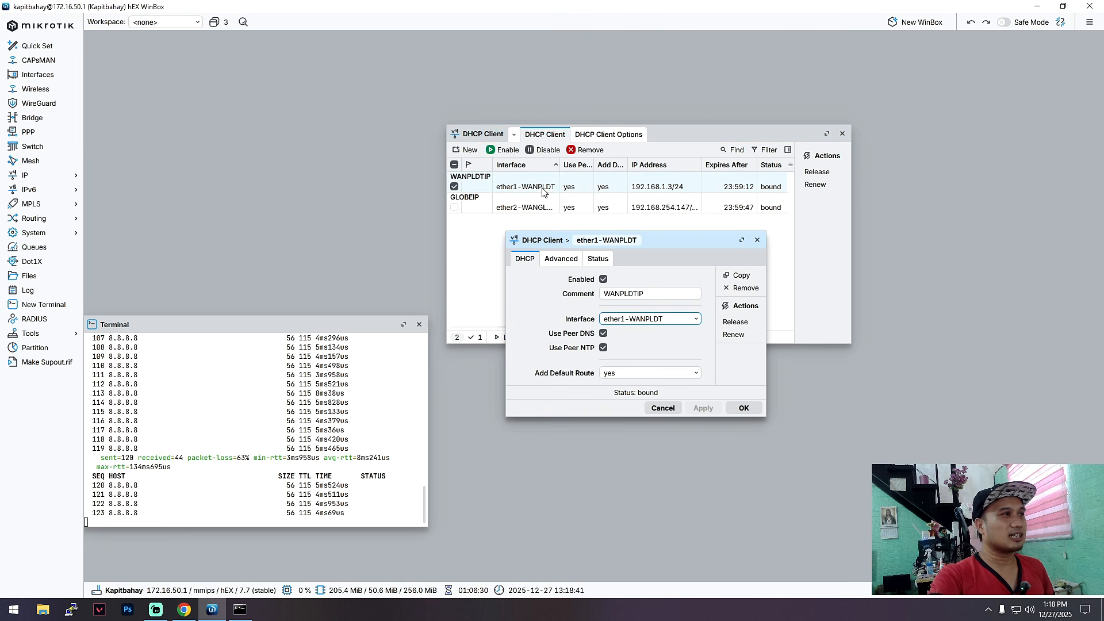
left_click(555, 260)
left_click(633, 317)
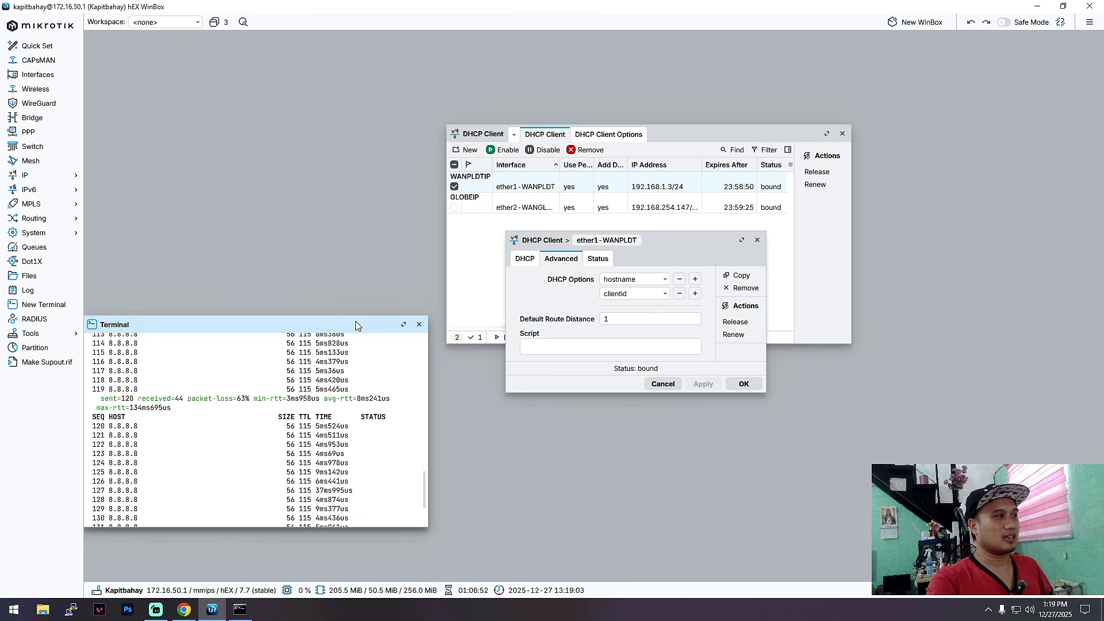
left_click(240, 609)
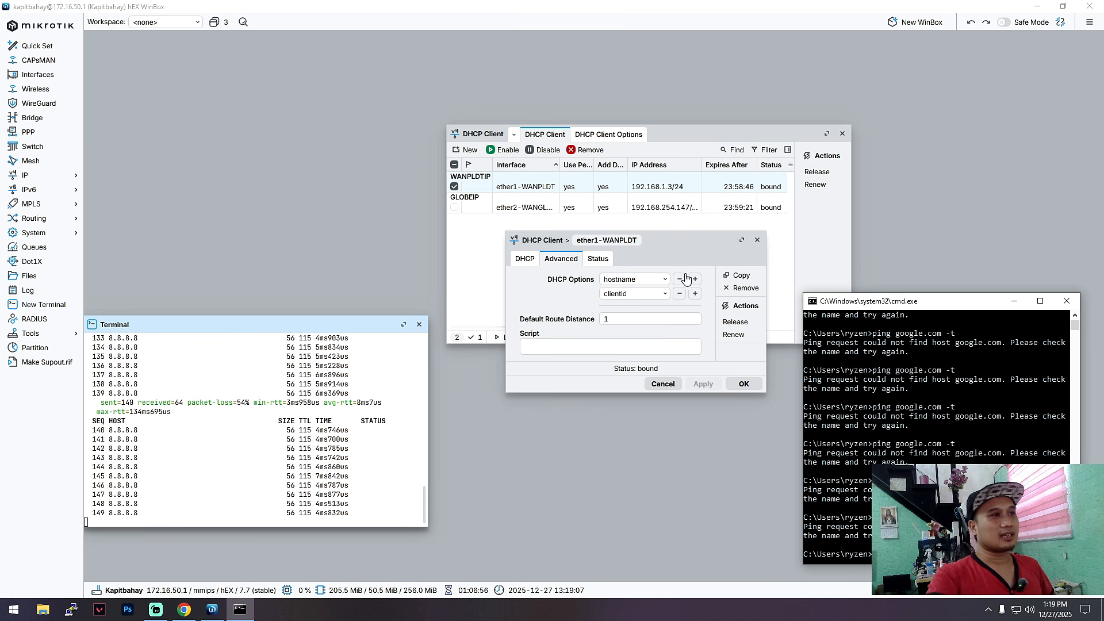
left_click(632, 317)
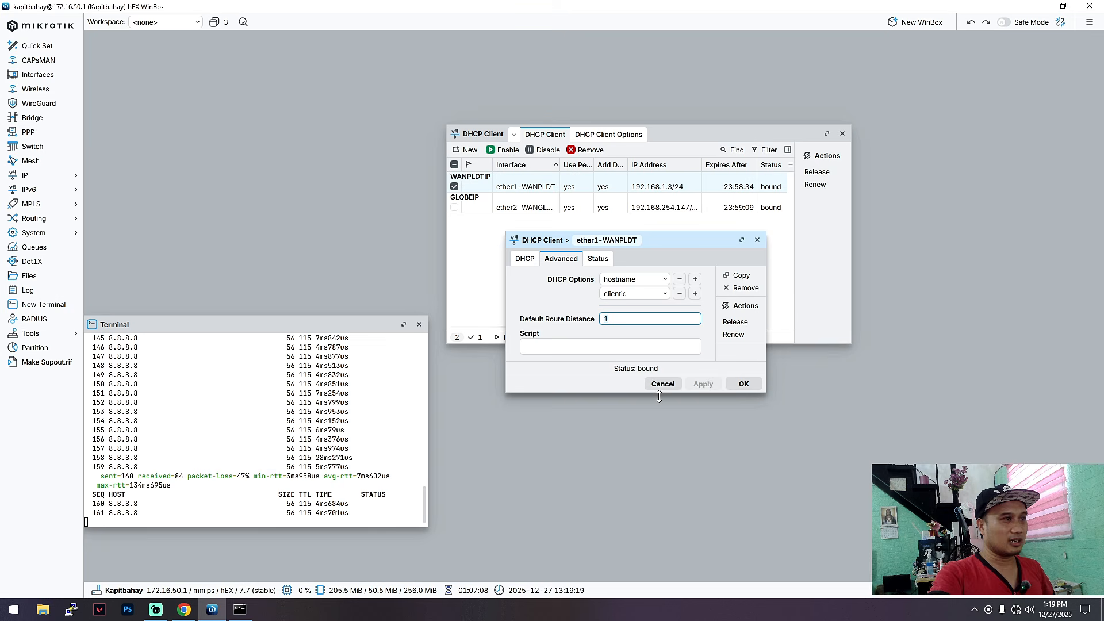
left_click(744, 384)
Step: Change the GLOBEIP DHCP client's default route distance to 2 and save it
double_click(536, 208)
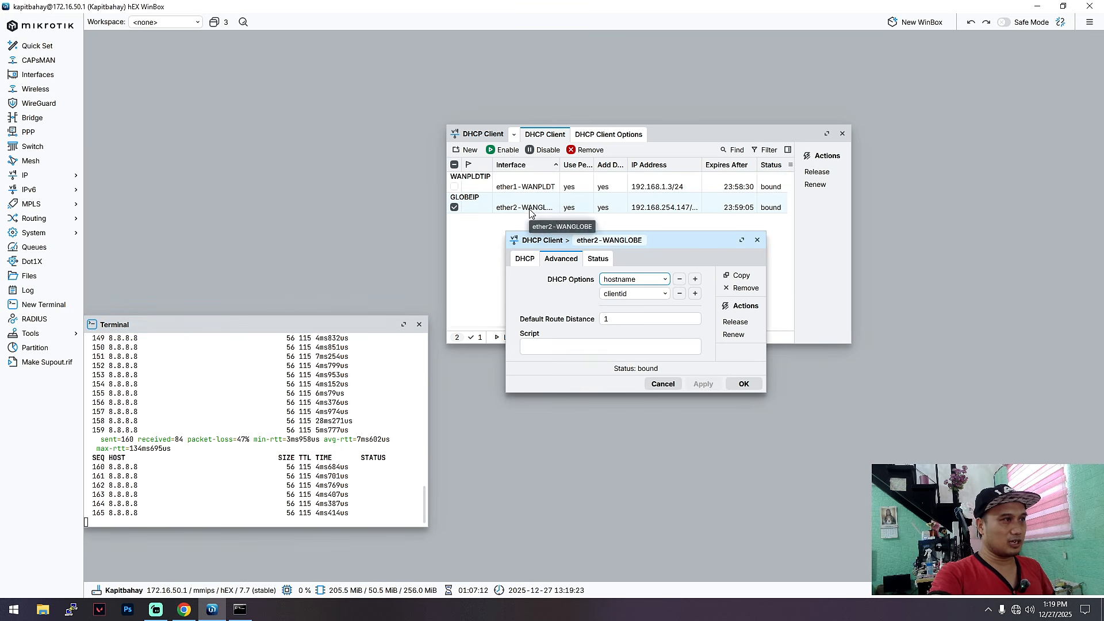
key("BackSpace")
type("2")
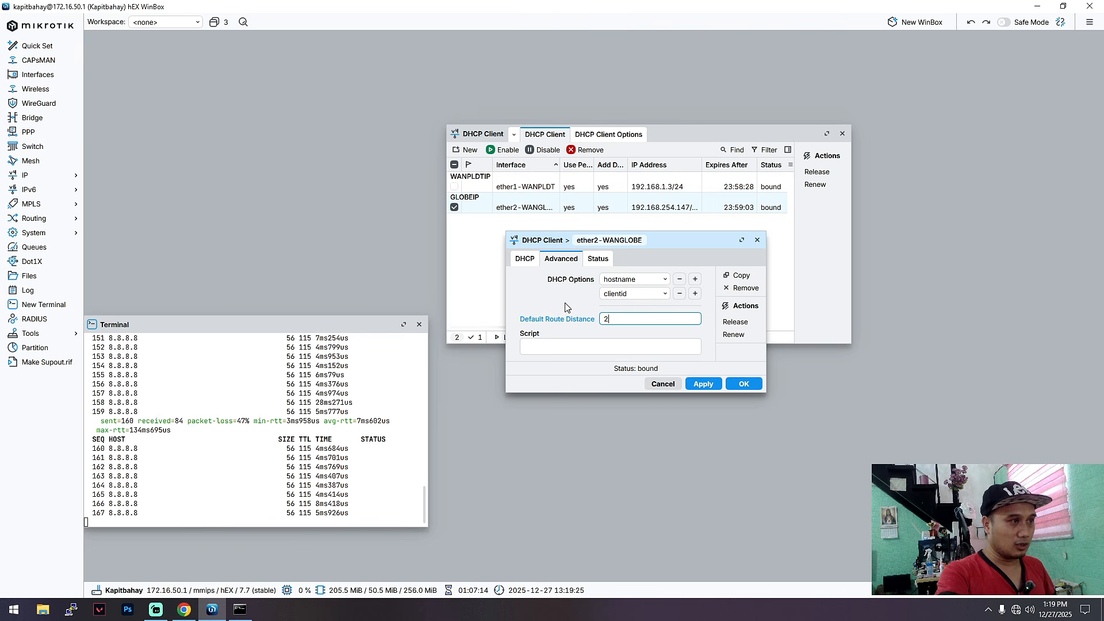
left_click(702, 383)
left_click(743, 383)
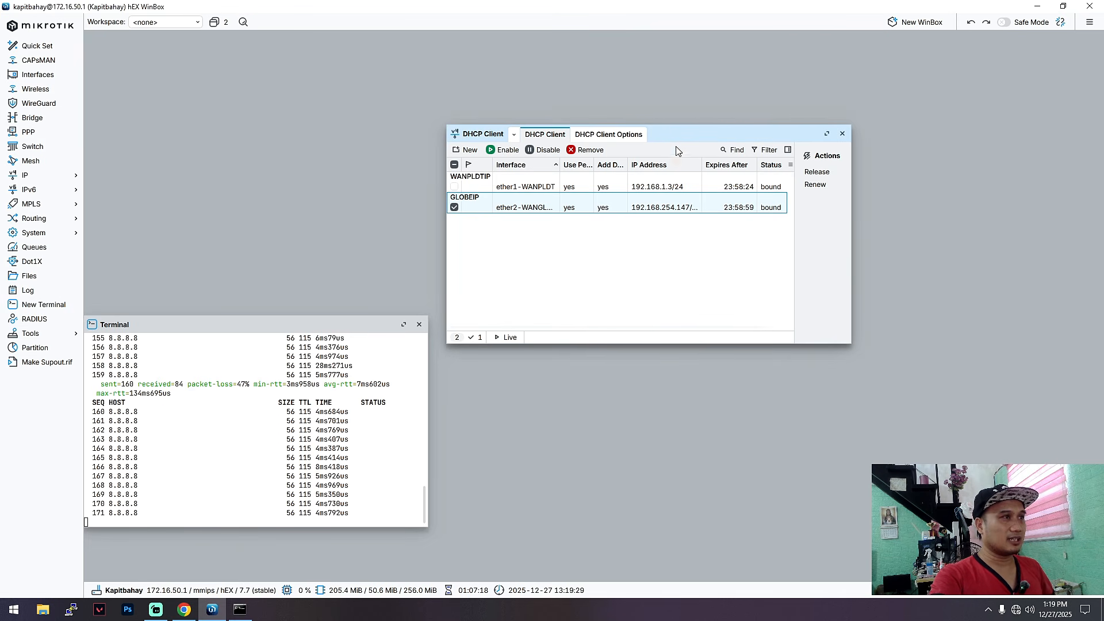
left_click_drag(593, 133, 588, 320)
Step: Show the Interface List with ether1, ether2 and ether3-LAN traffic at the top, beside Command Prompt
left_click(39, 75)
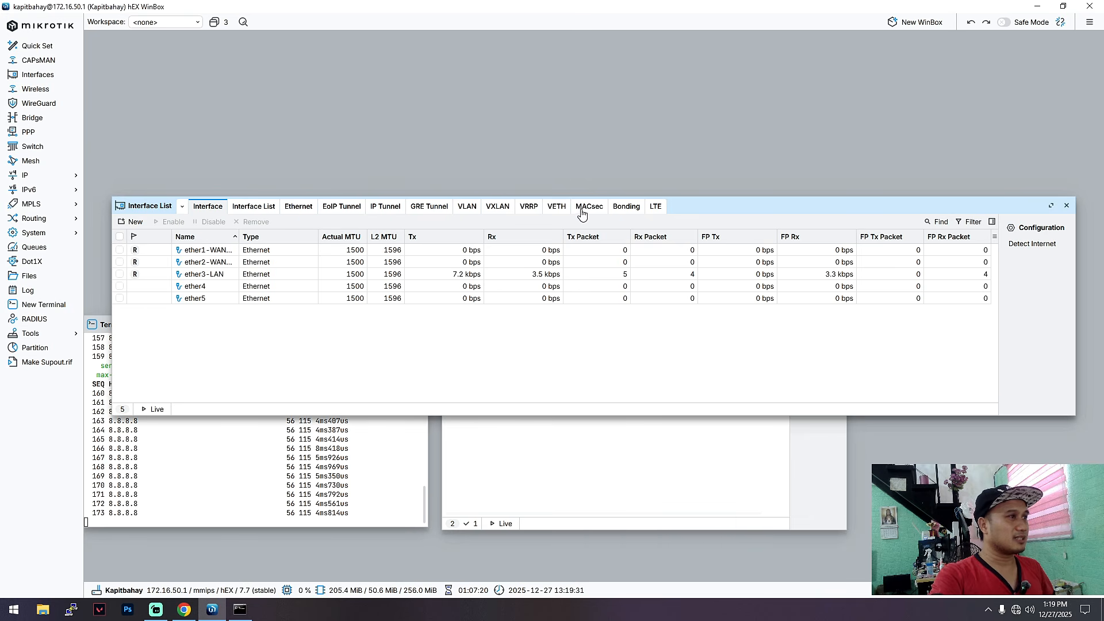
left_click_drag(680, 215, 657, 78)
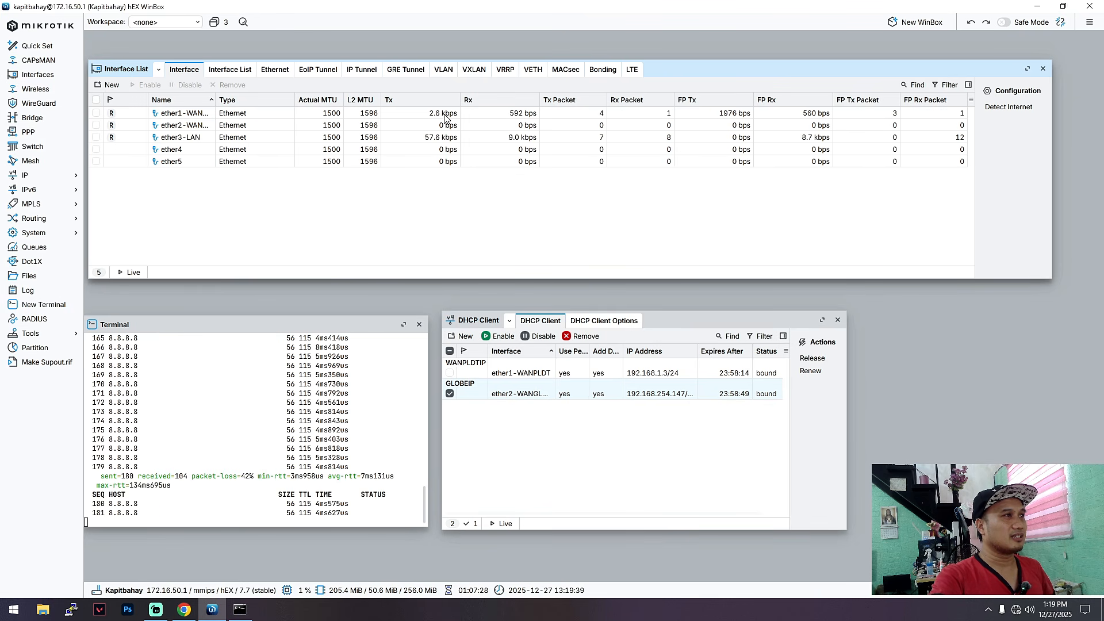
left_click_drag(715, 77, 710, 62)
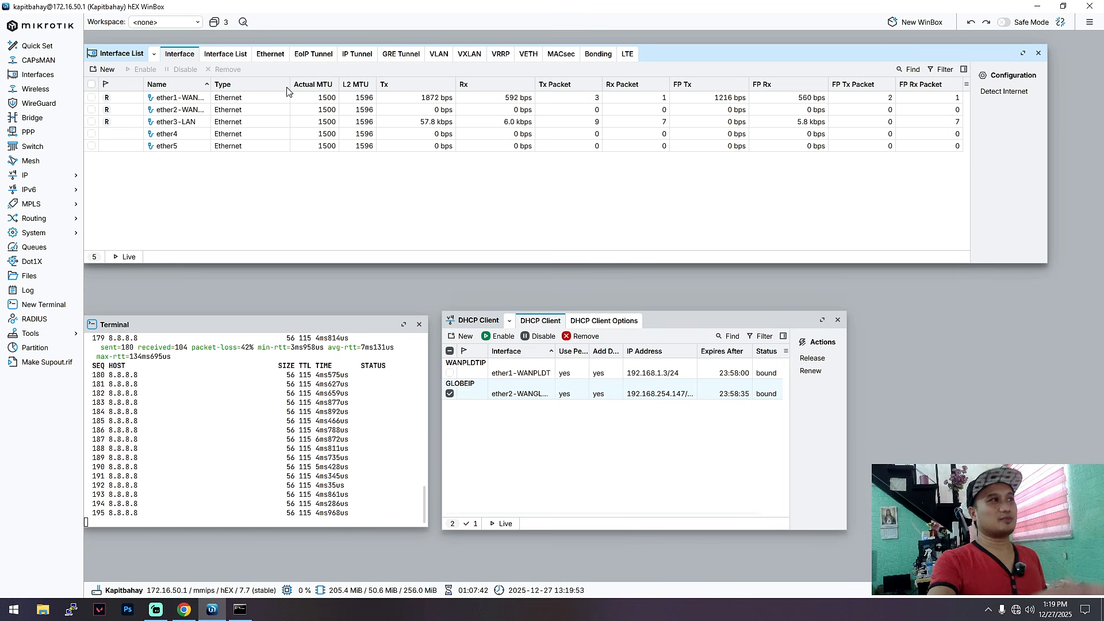
left_click_drag(712, 58, 713, 47)
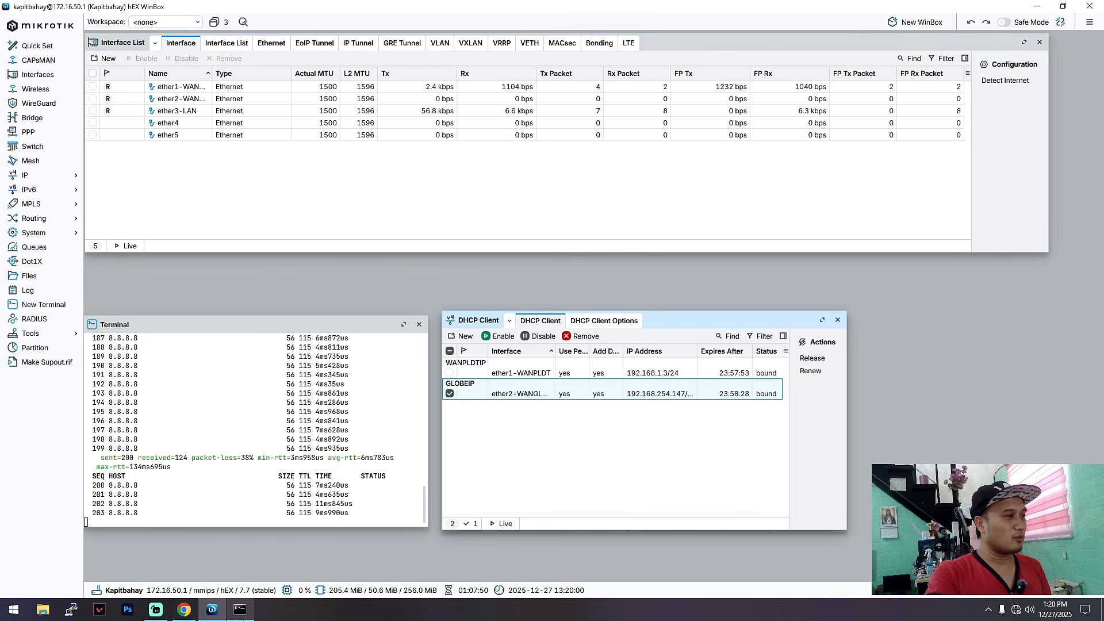
left_click(240, 609)
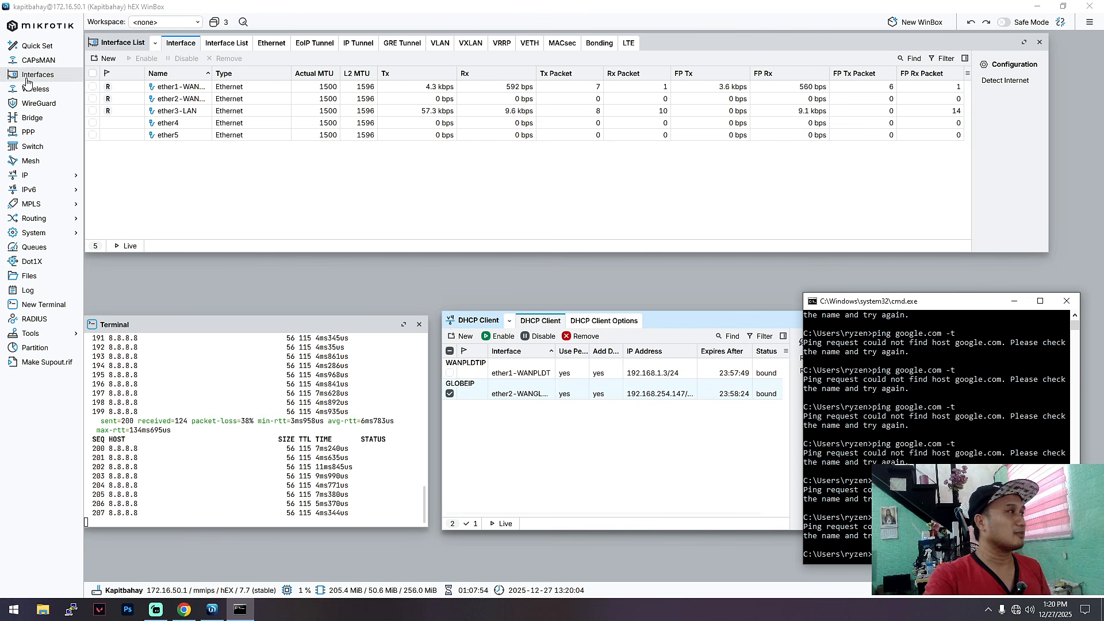
Step: Under IP > Firewall > NAT, add a srcnat masquerade rule with Out. Interface ether1-WANPLDT
left_click(74, 176)
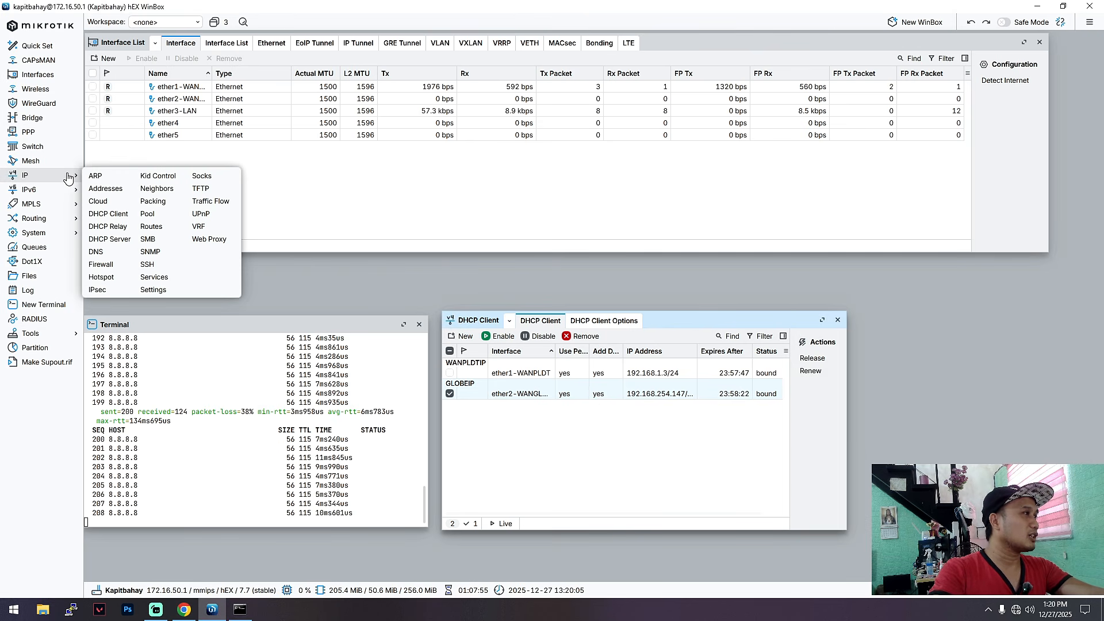
left_click(123, 256)
left_click_drag(648, 205, 674, 150)
left_click(353, 152)
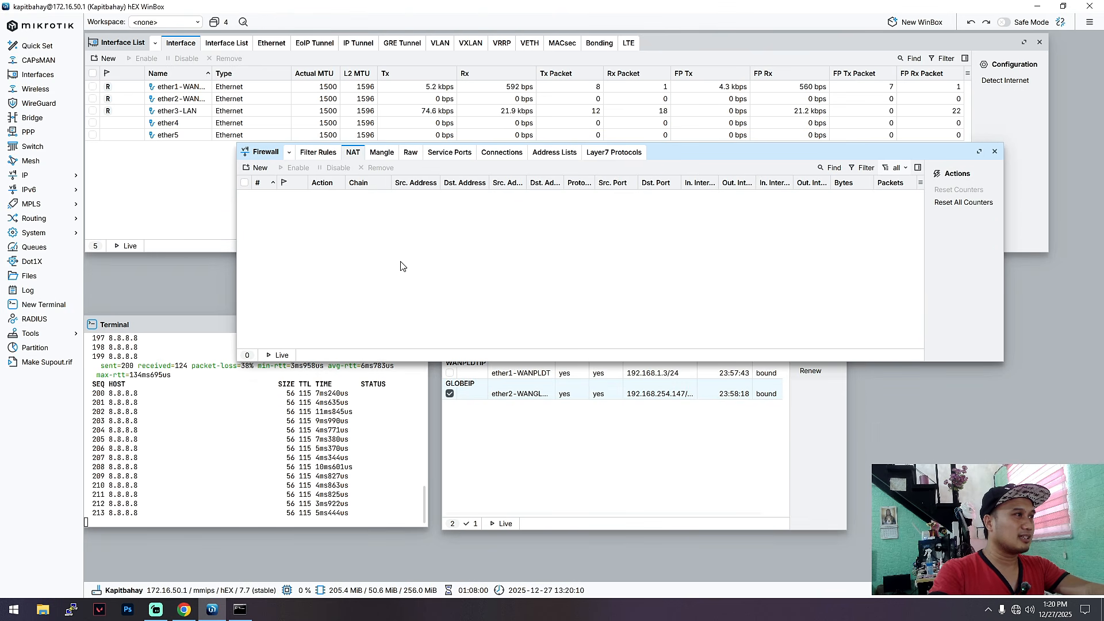
left_click(258, 167)
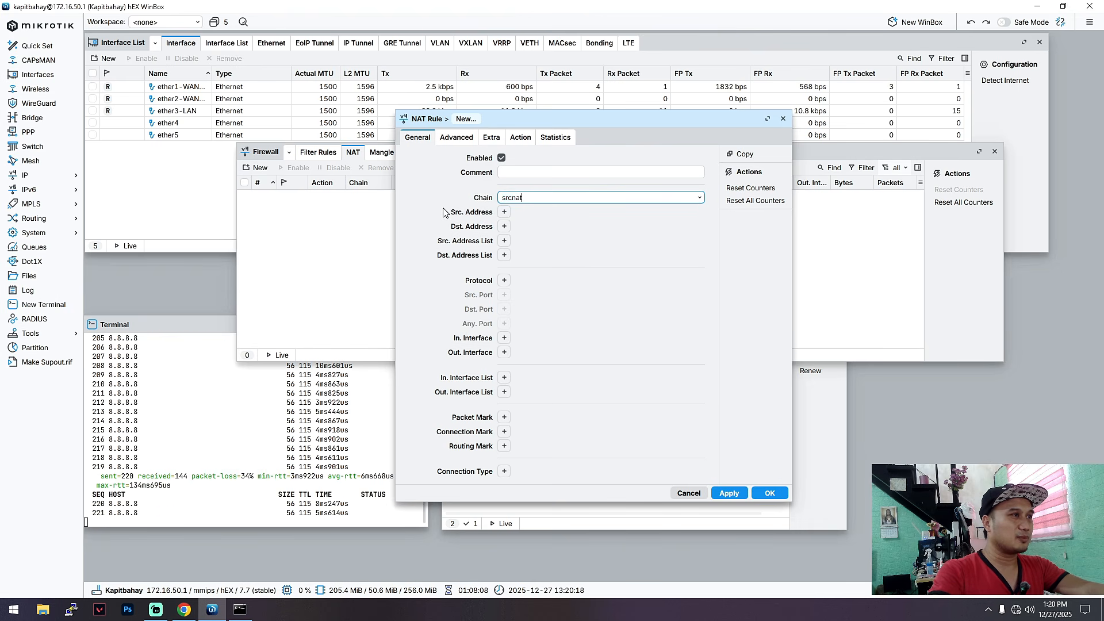
left_click(504, 352)
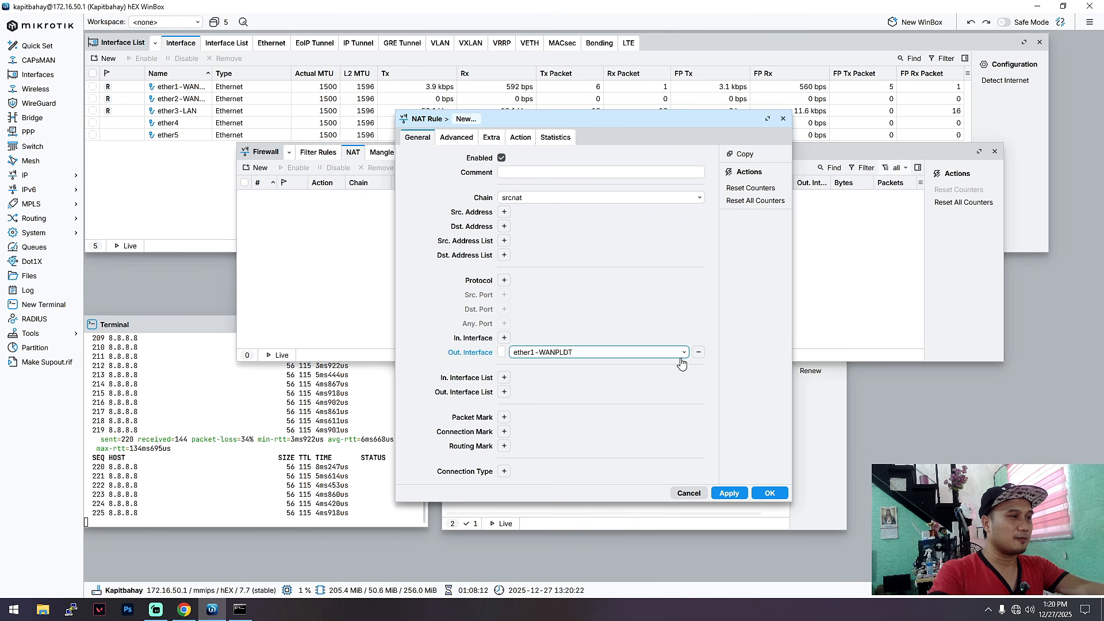
left_click(517, 138)
left_click(674, 161)
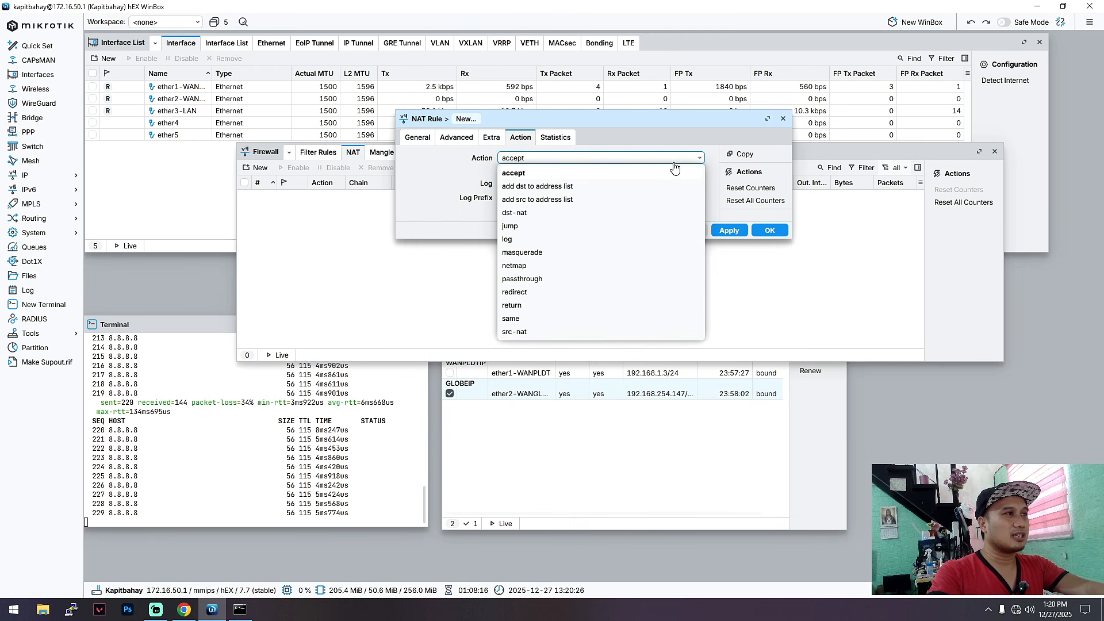
left_click(525, 253)
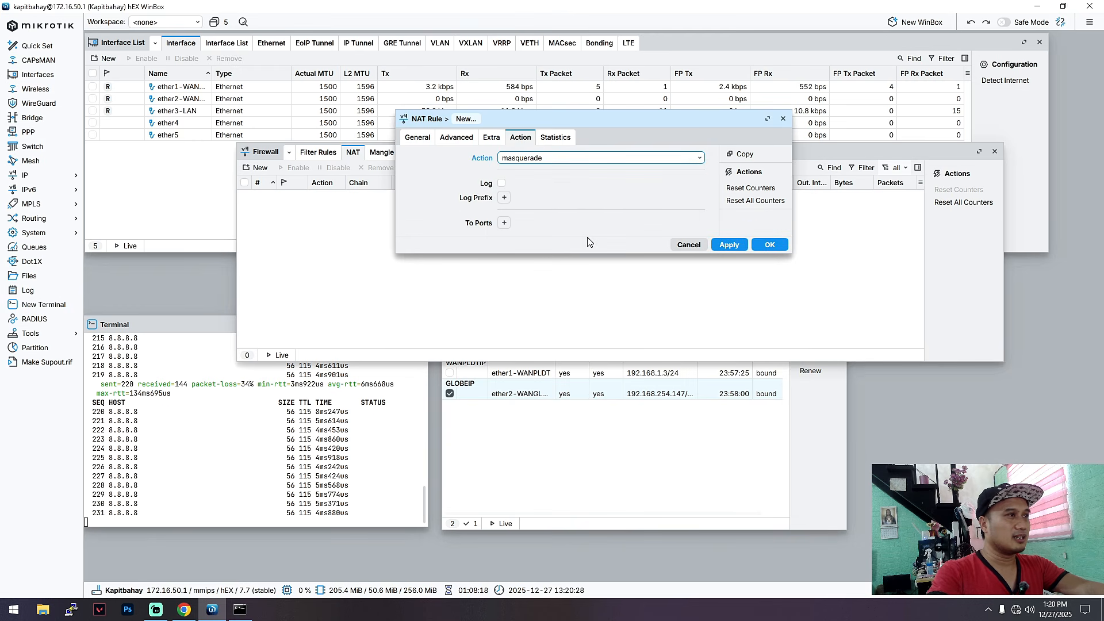
left_click(728, 244)
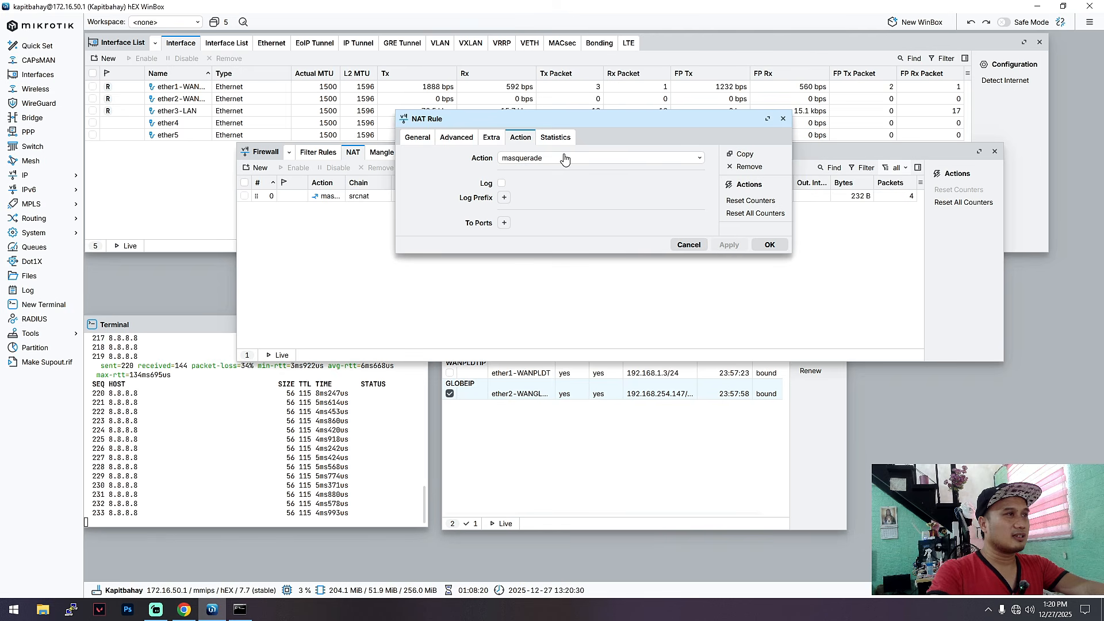
left_click(768, 244)
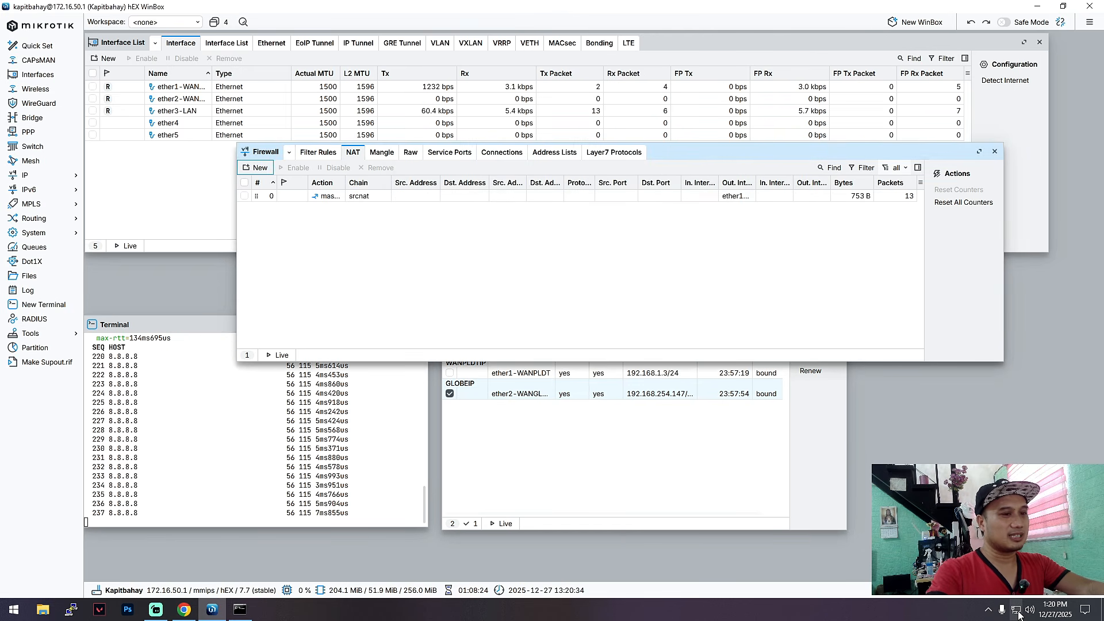
Step: Rerun 'ping google.com -t' in an enlarged Command Prompt, then begin a new NAT rule
left_click(240, 609)
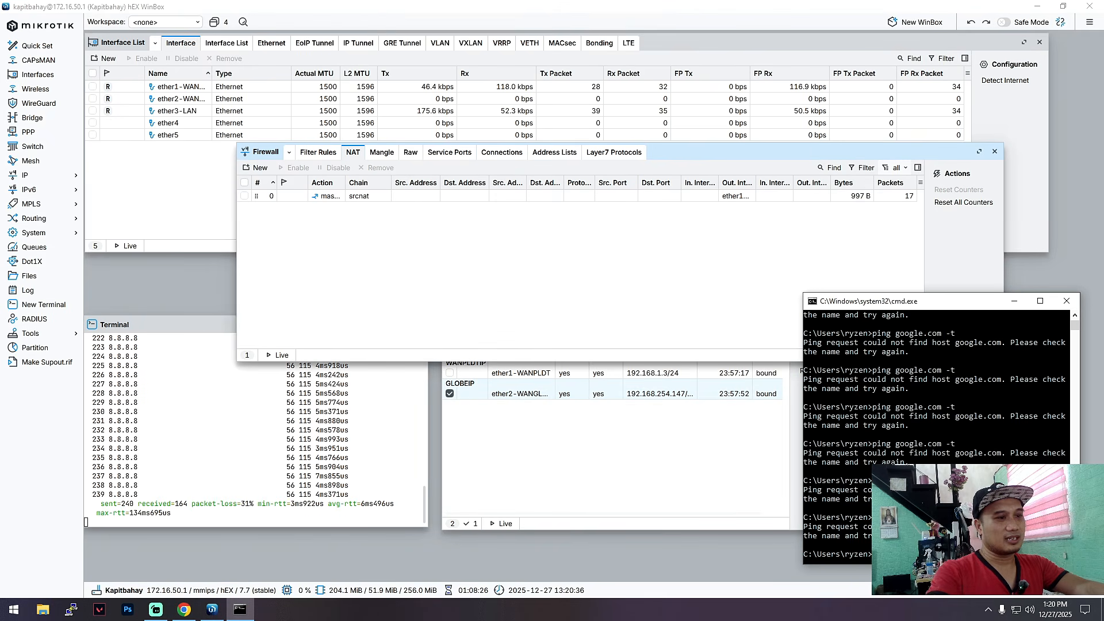
key("Up")
key("Return")
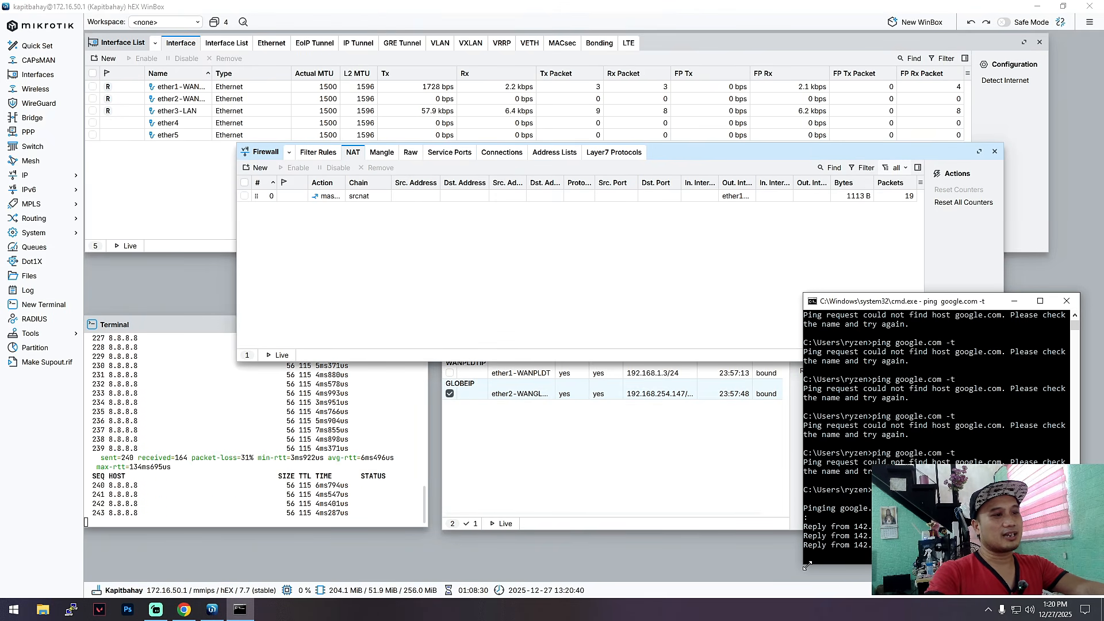
left_click_drag(804, 564, 741, 571)
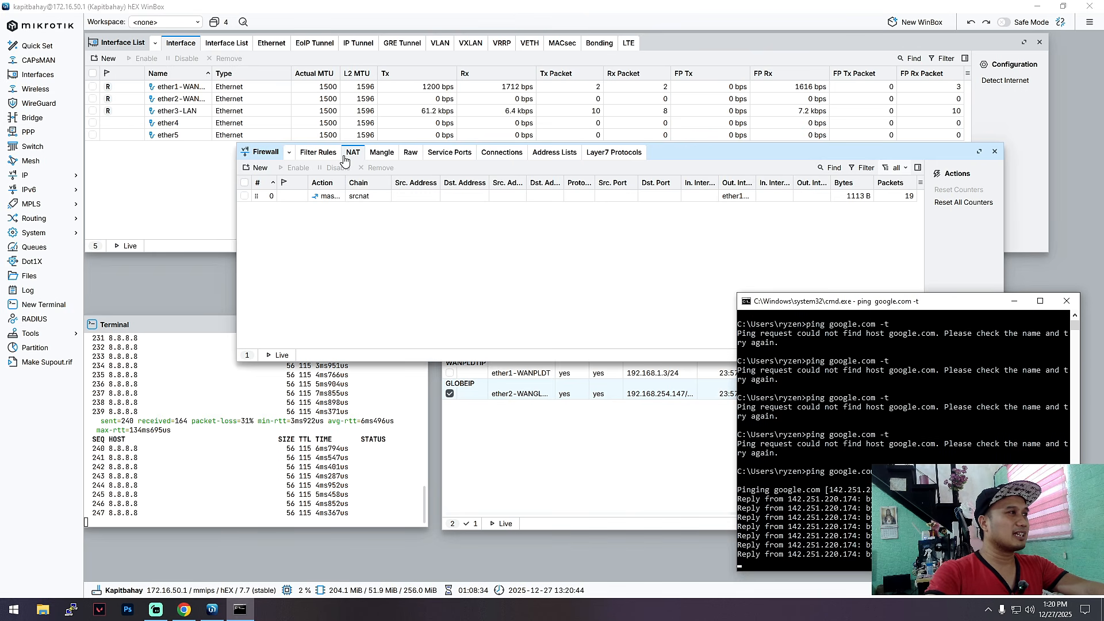
left_click(259, 169)
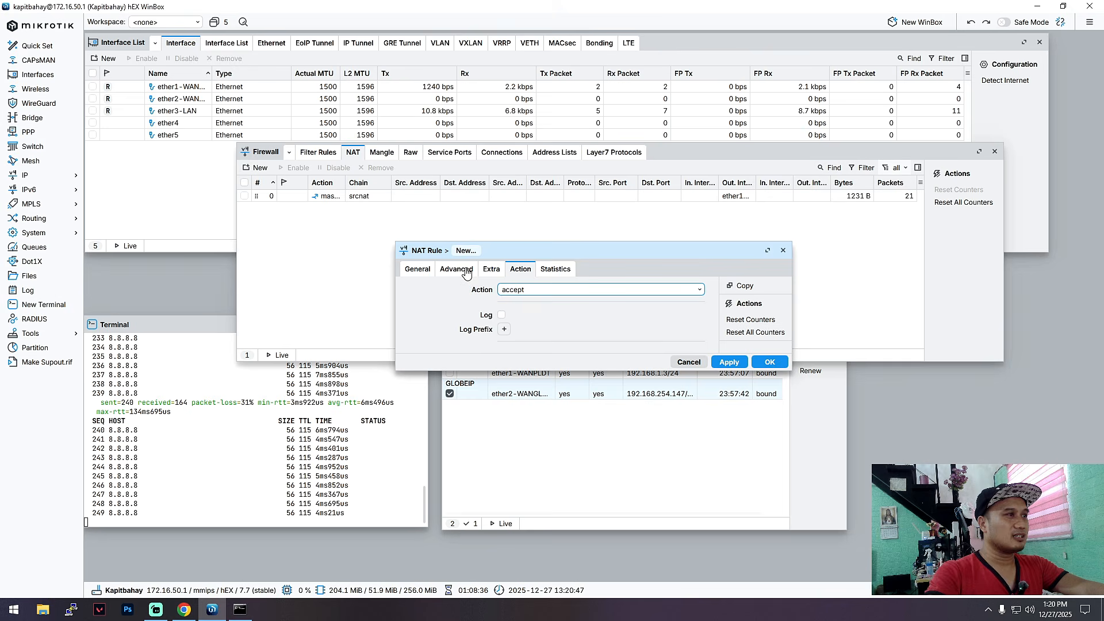
Step: Save a srcnat NAT rule matching Out. Interface ether2-WANGLOBE, keeping the default accept action
left_click(457, 269)
left_click(417, 269)
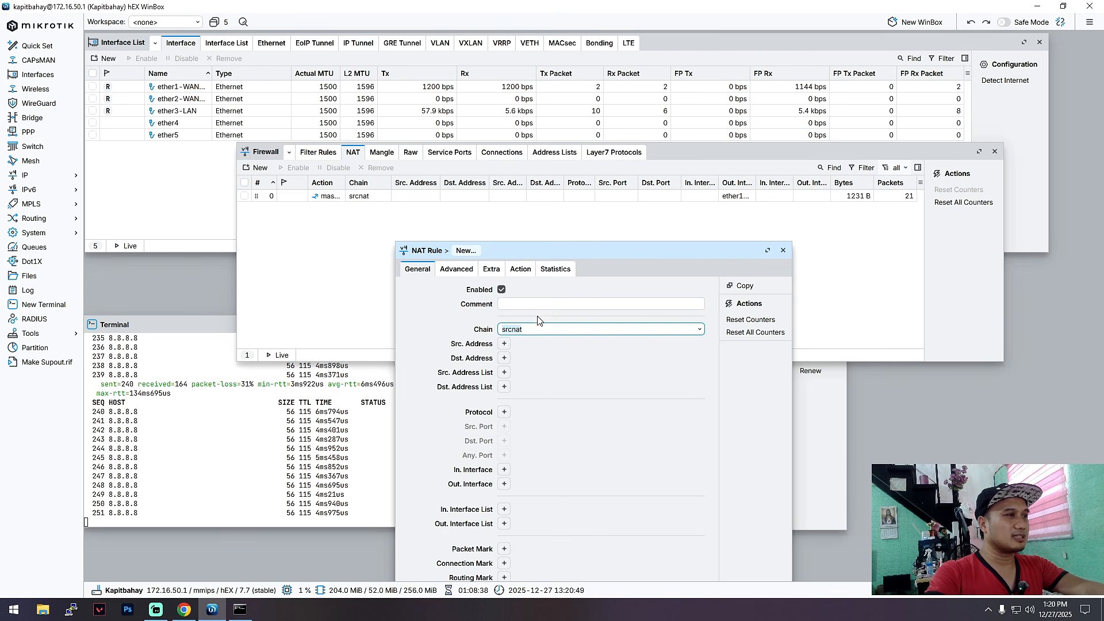
left_click_drag(634, 256, 653, 145)
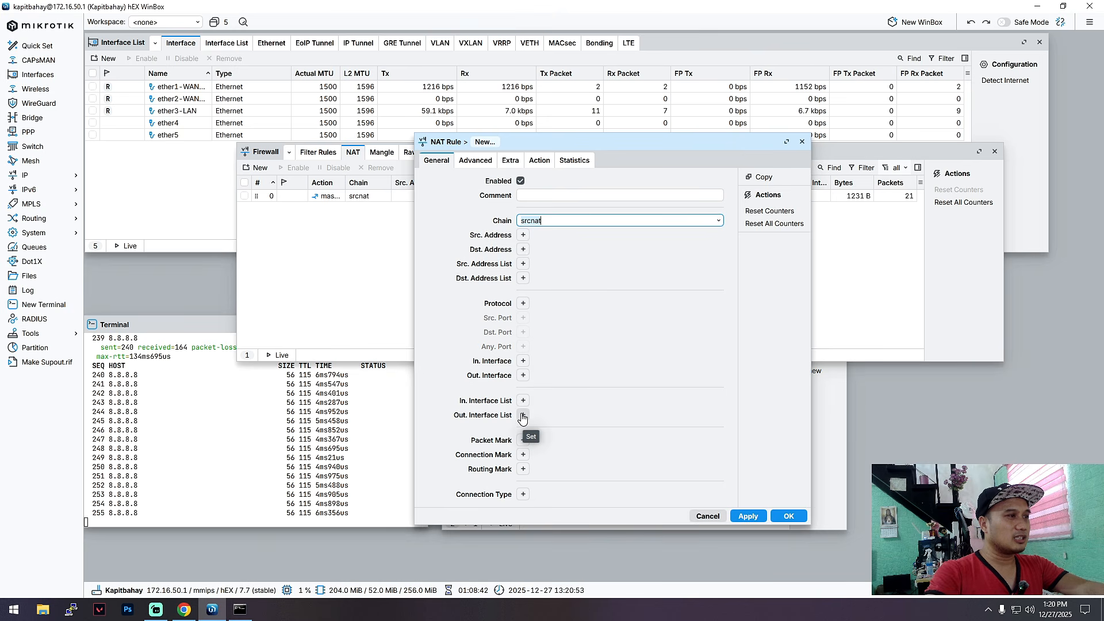
left_click(521, 416)
left_click(702, 415)
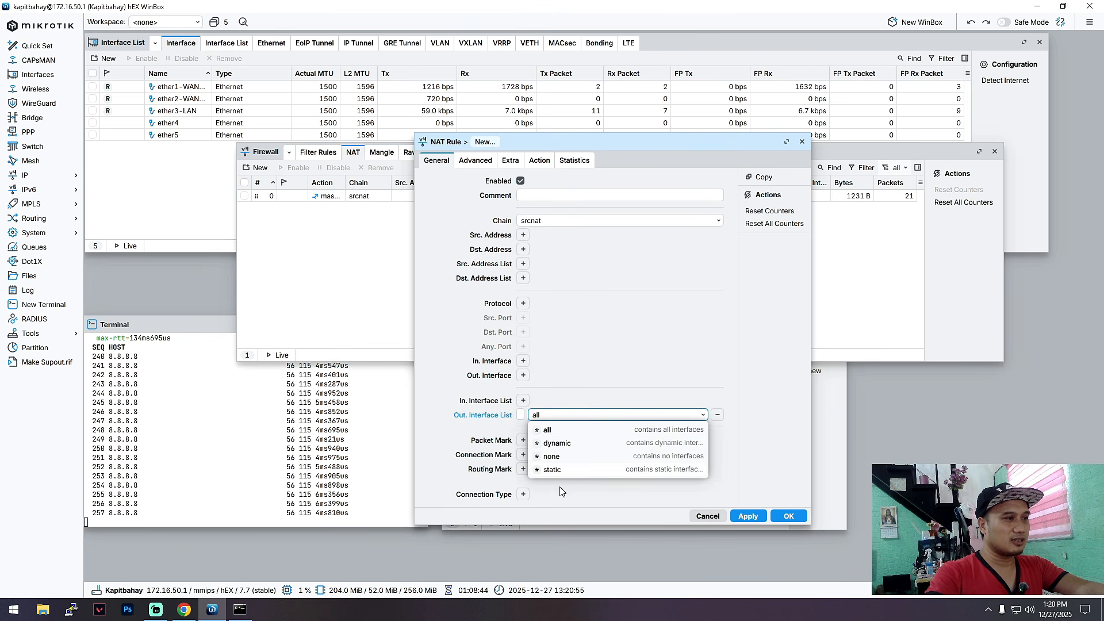
left_click(523, 375)
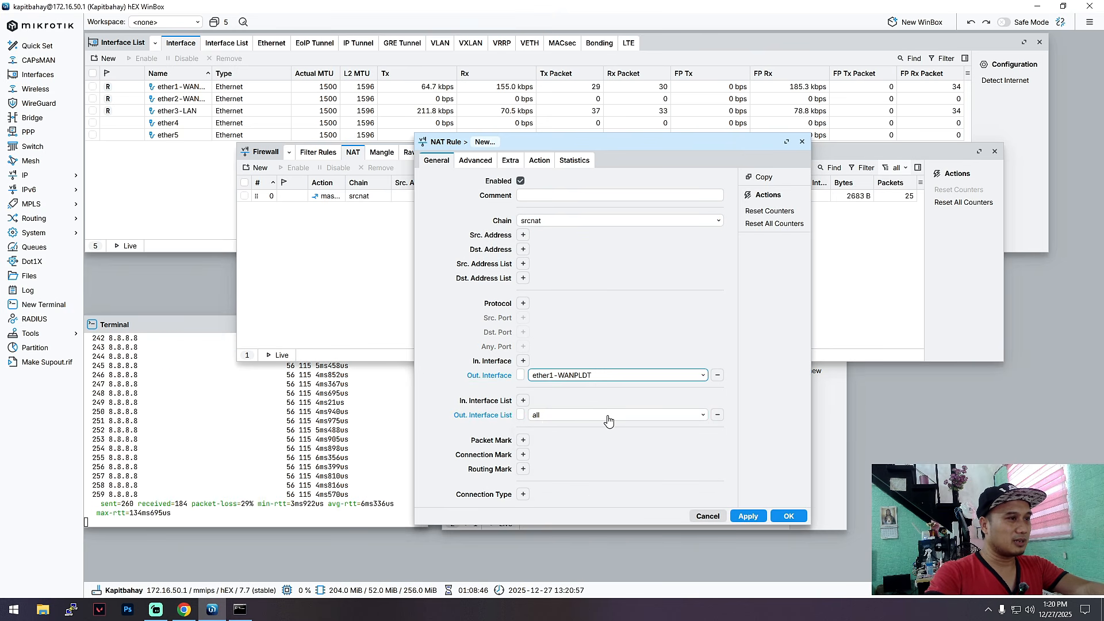
left_click(717, 375)
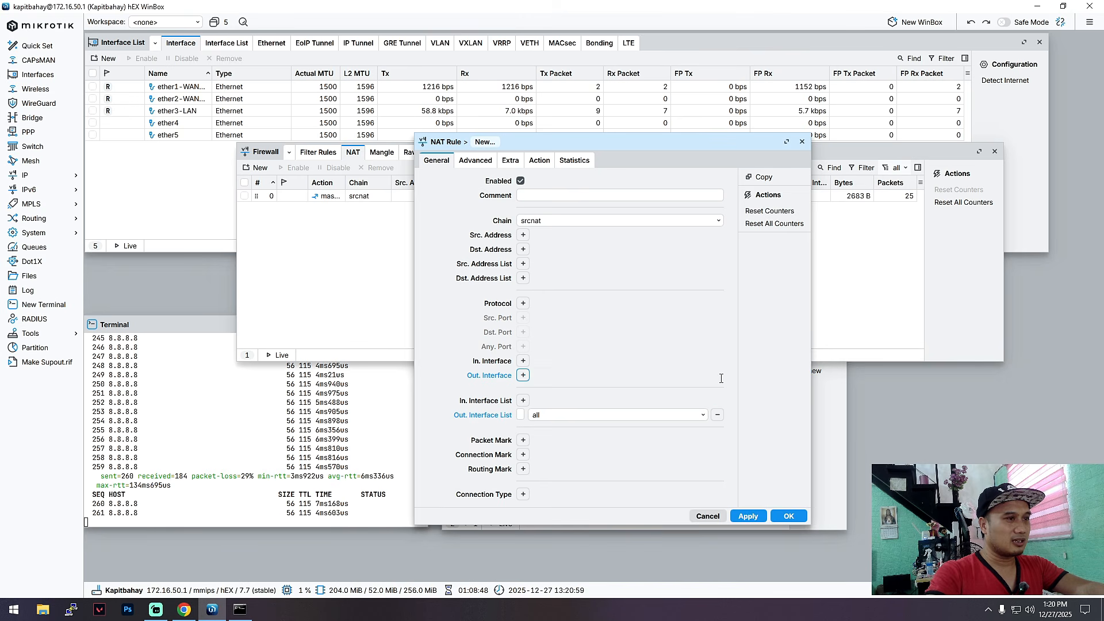
left_click(715, 416)
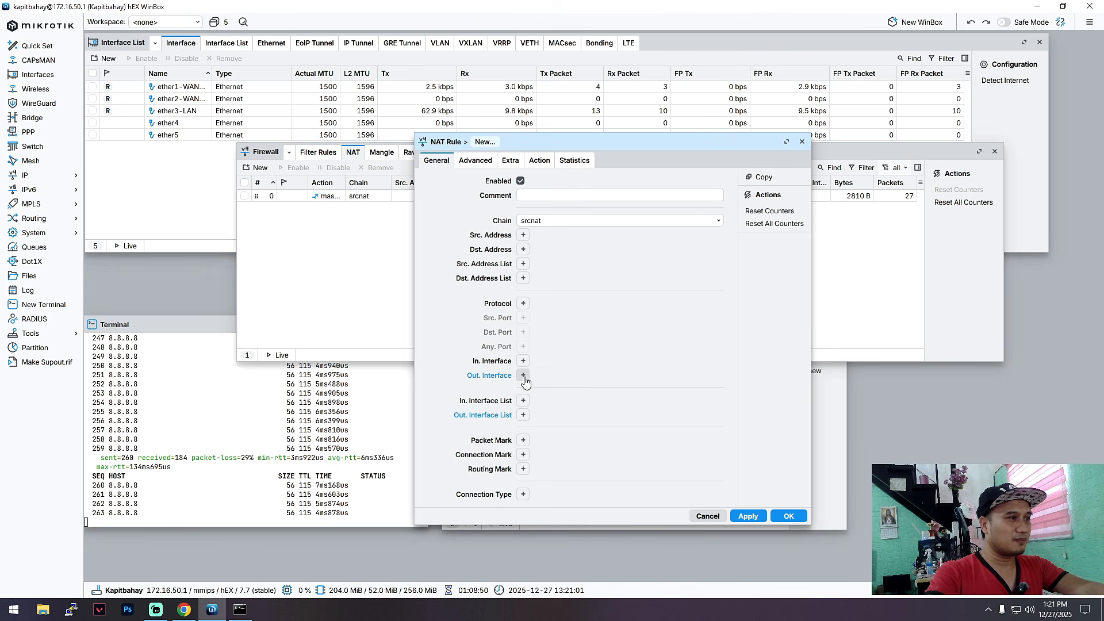
left_click(523, 376)
left_click(702, 376)
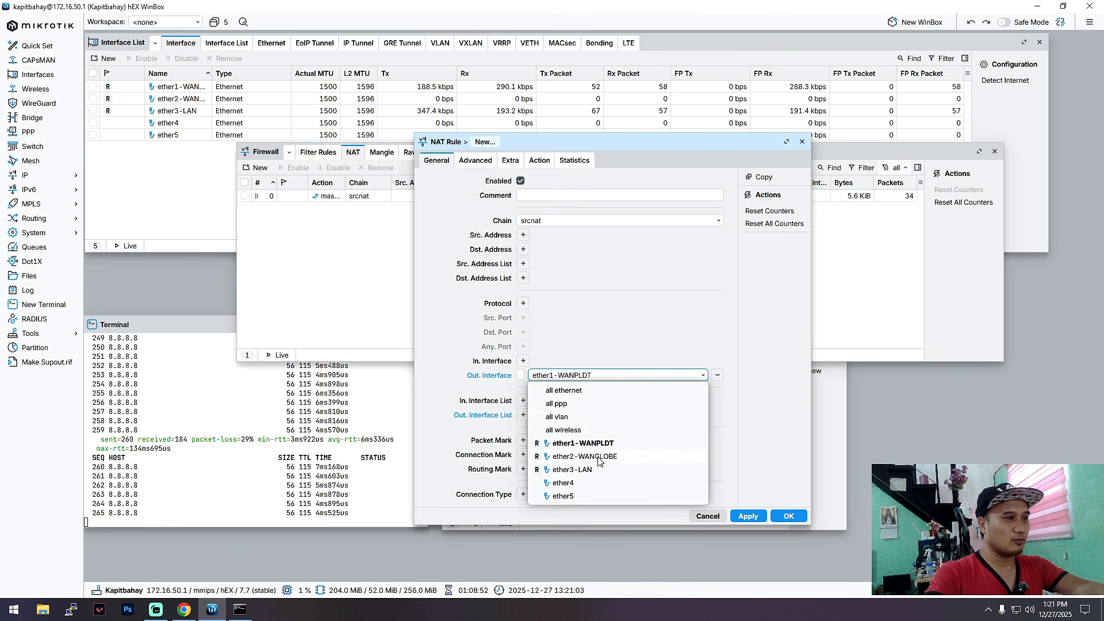
left_click(584, 456)
left_click(789, 516)
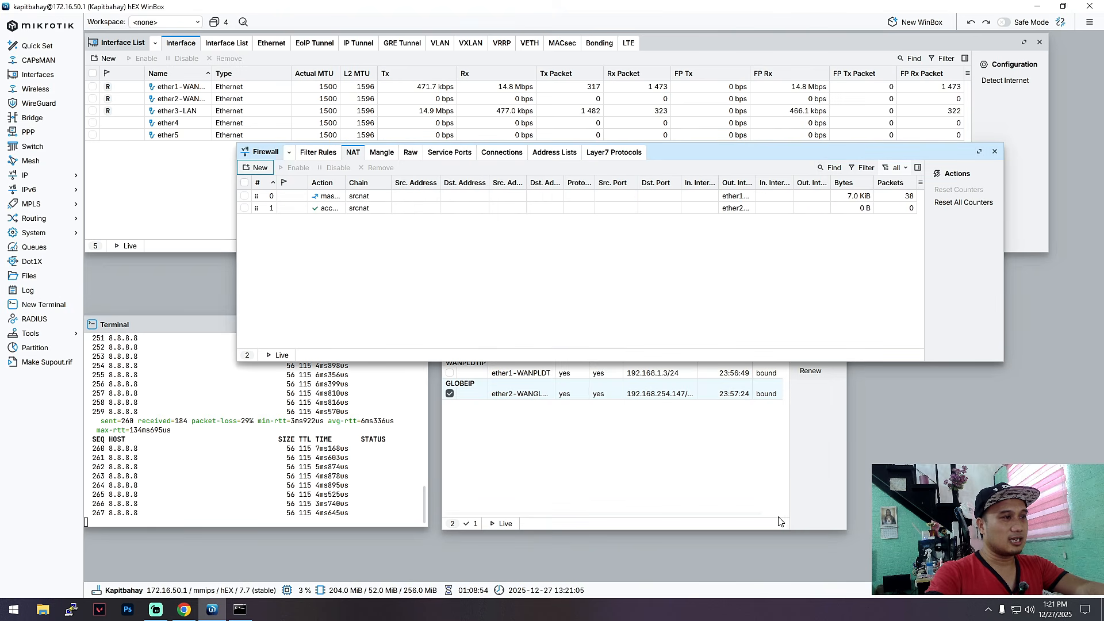
Step: Close the Firewall window and restore WinBox from maximized, narrowing it to free space
left_click_drag(706, 169, 721, 137)
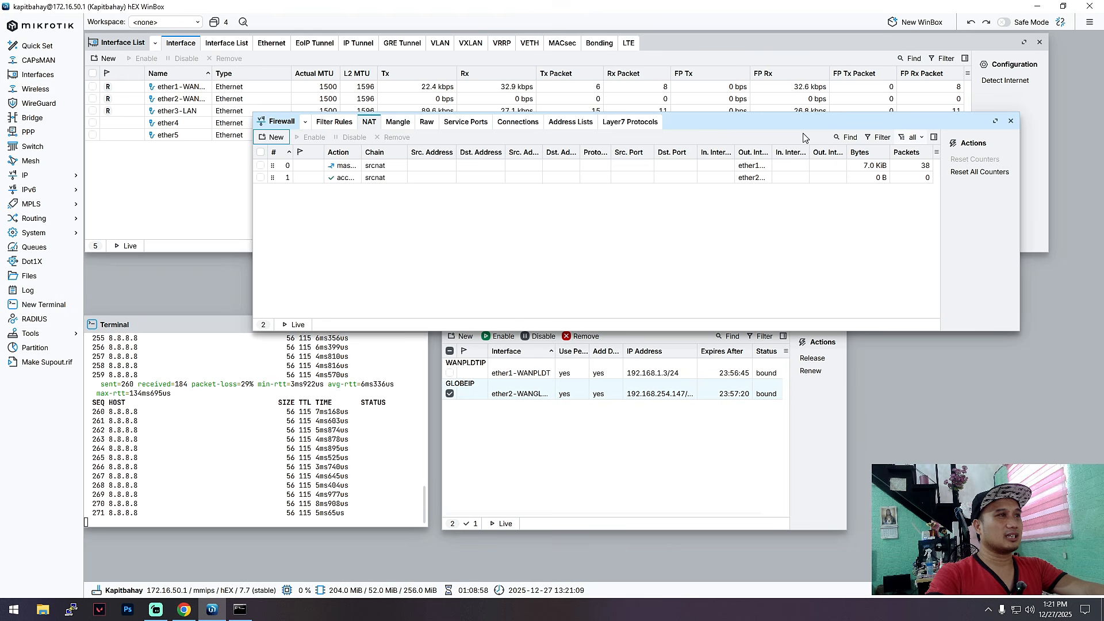
left_click(1010, 121)
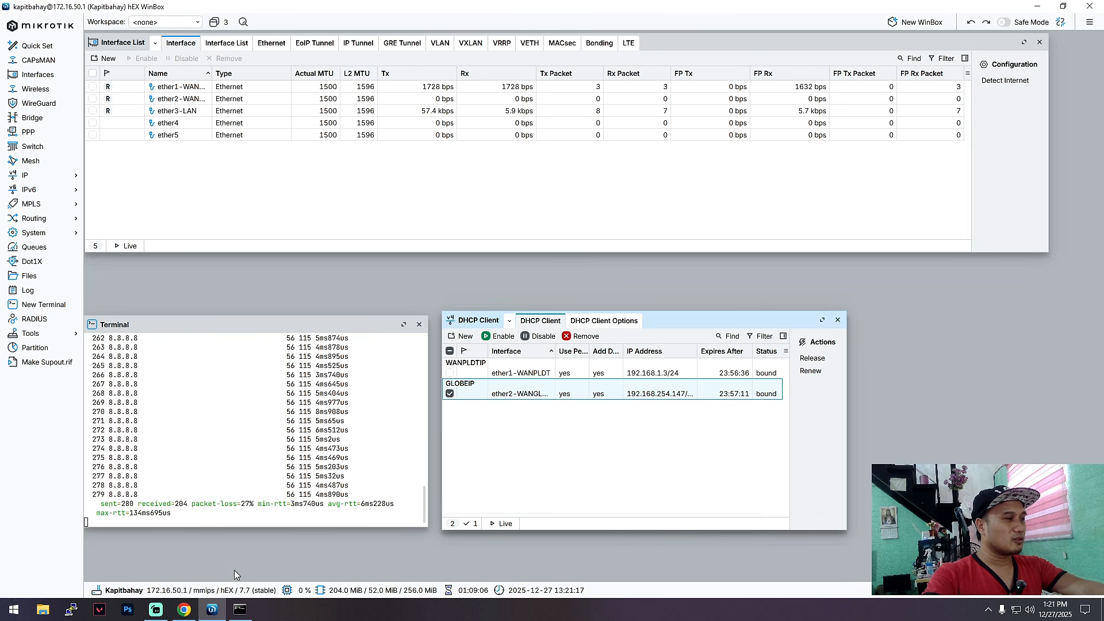
left_click(240, 609)
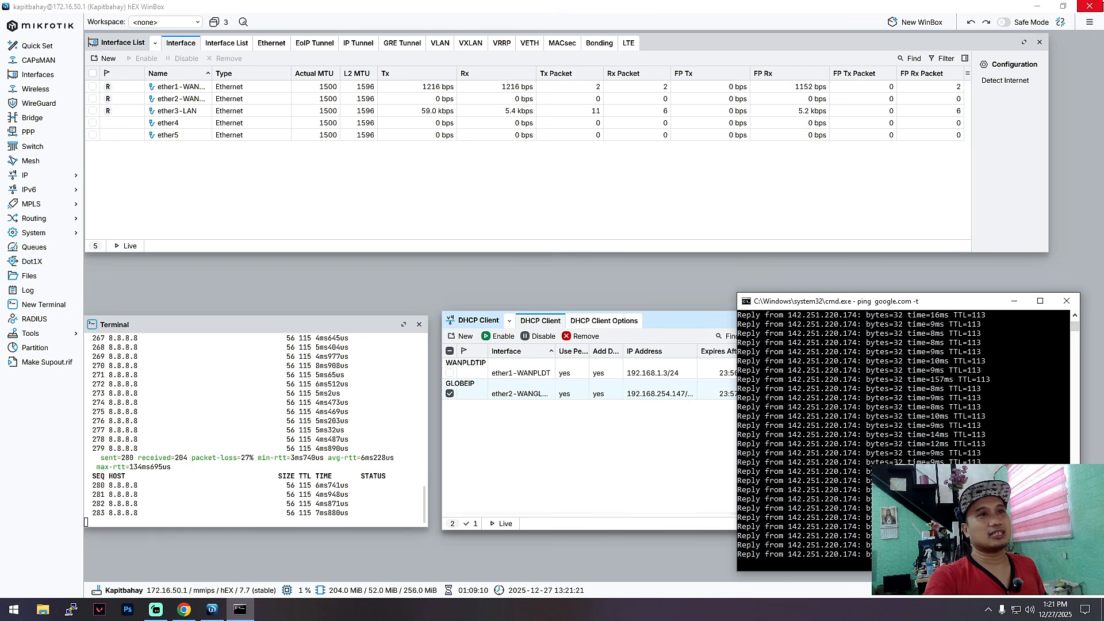
left_click(1063, 5)
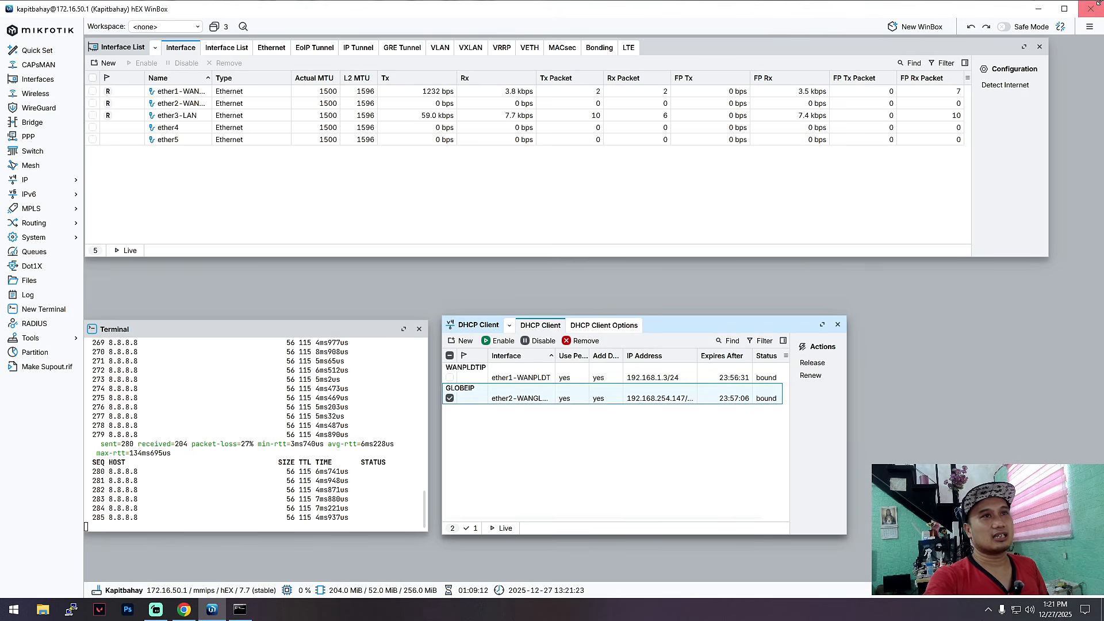
left_click_drag(1099, 3, 756, 6)
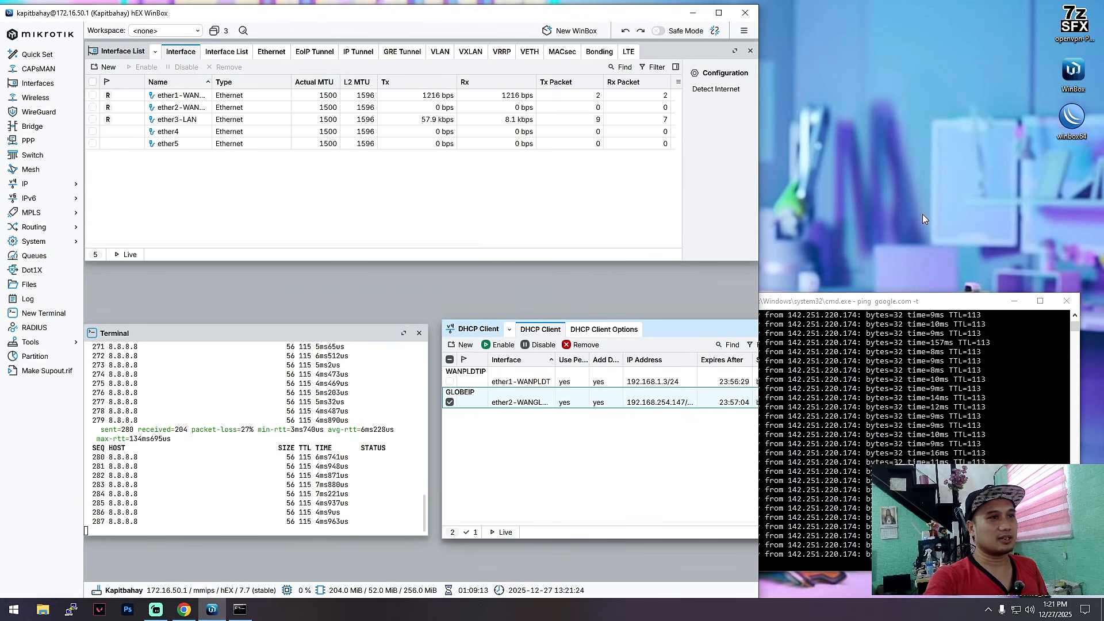
Step: Put the ping window top-right beside WinBox, raise the Terminal, and close the DHCP Client list
left_click(939, 303)
left_click_drag(938, 302, 964, 19)
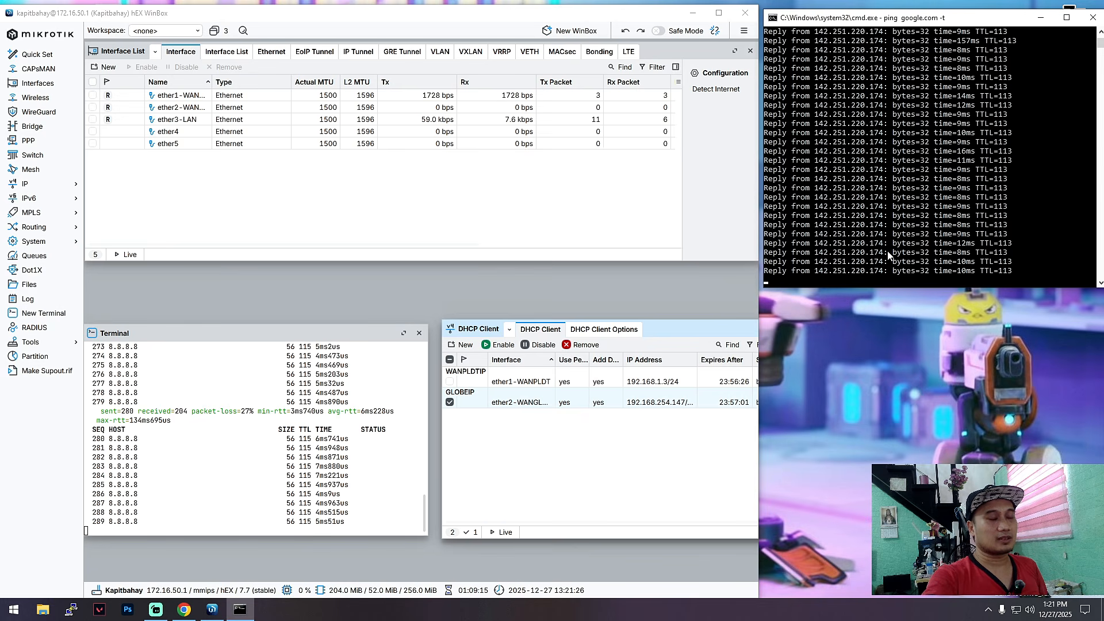
left_click_drag(762, 288, 883, 463)
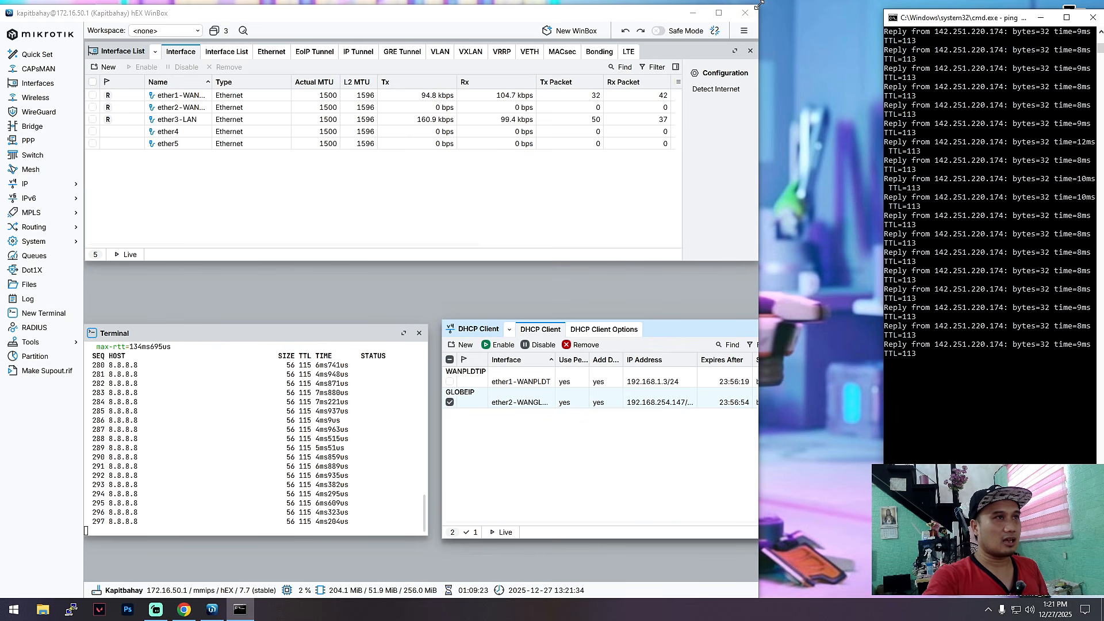
left_click_drag(757, 12, 883, 0)
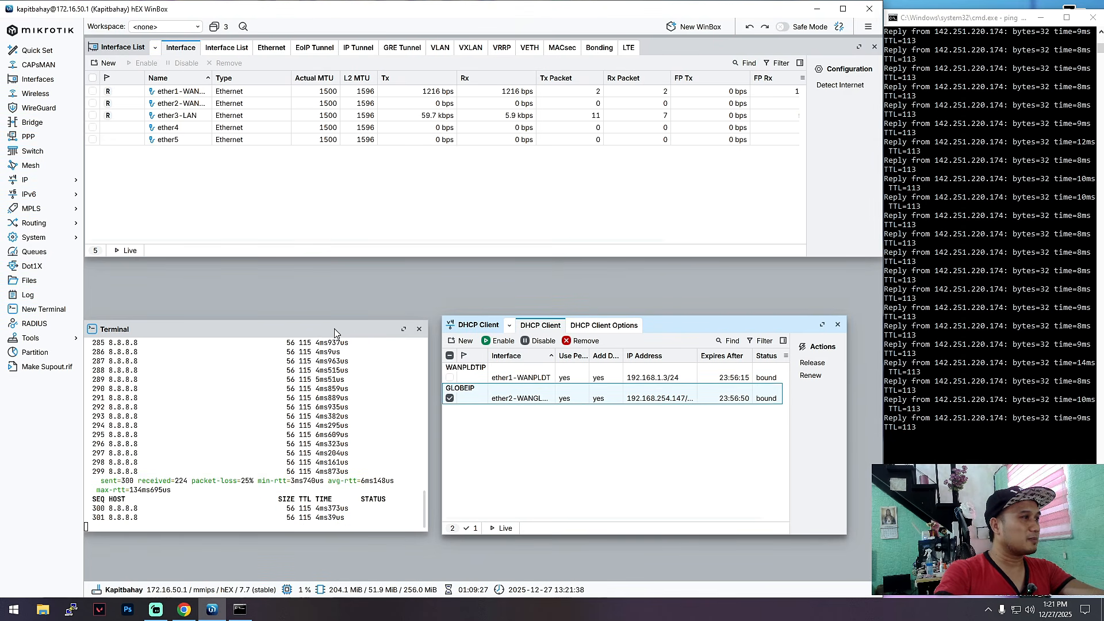
left_click_drag(355, 335, 358, 278)
left_click_drag(685, 329, 692, 293)
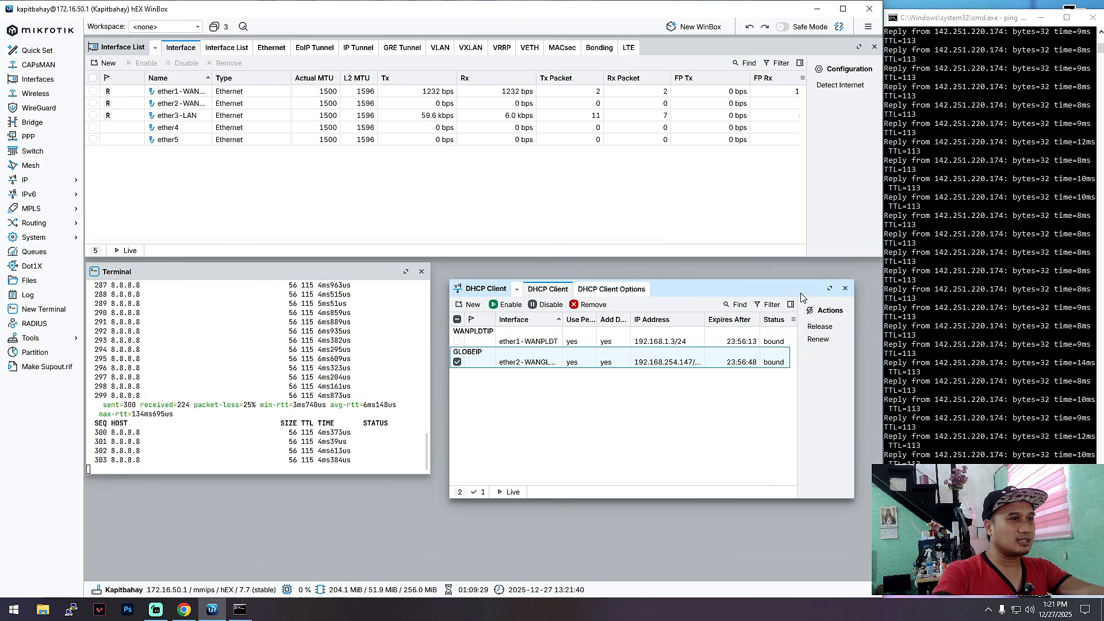
left_click(845, 288)
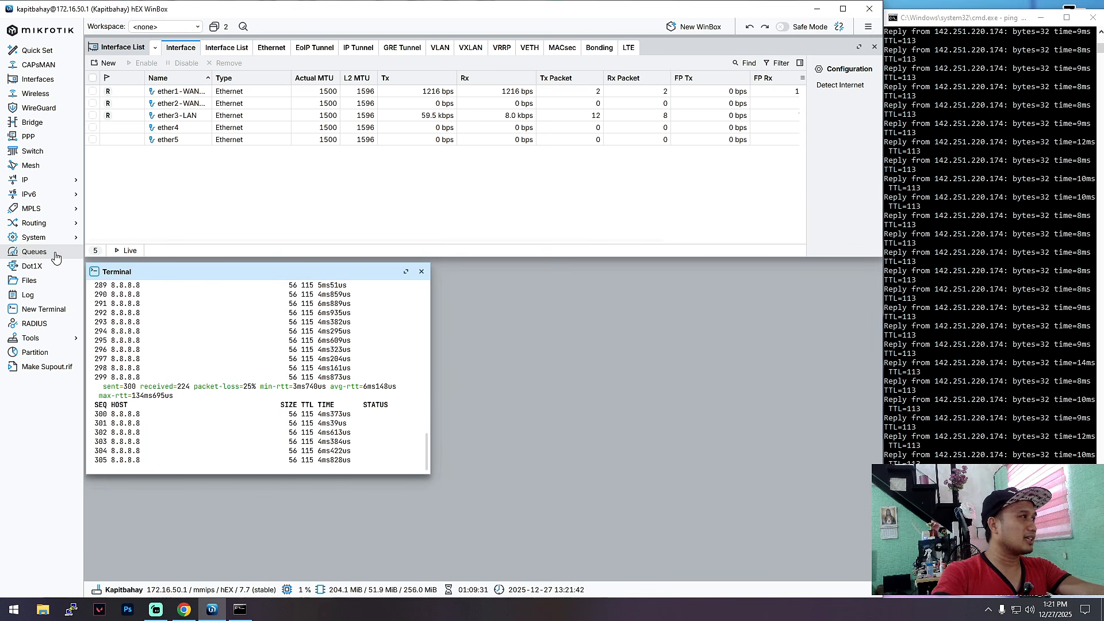
Step: Open the IP > DHCP Server list and close it again
left_click(46, 181)
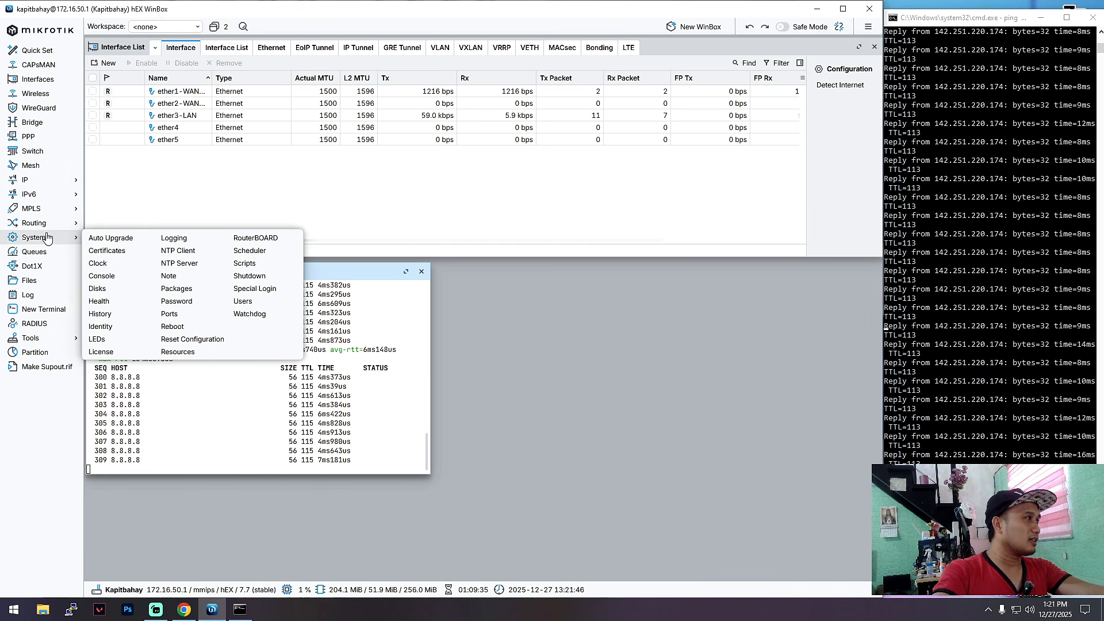
mouse_move(43, 215)
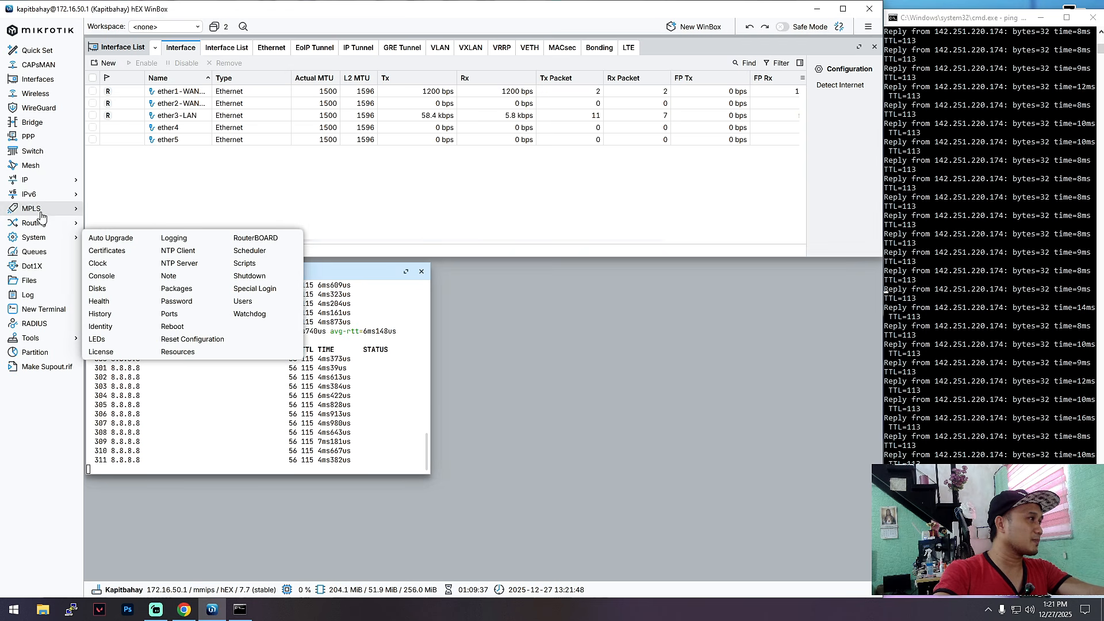
mouse_move(26, 180)
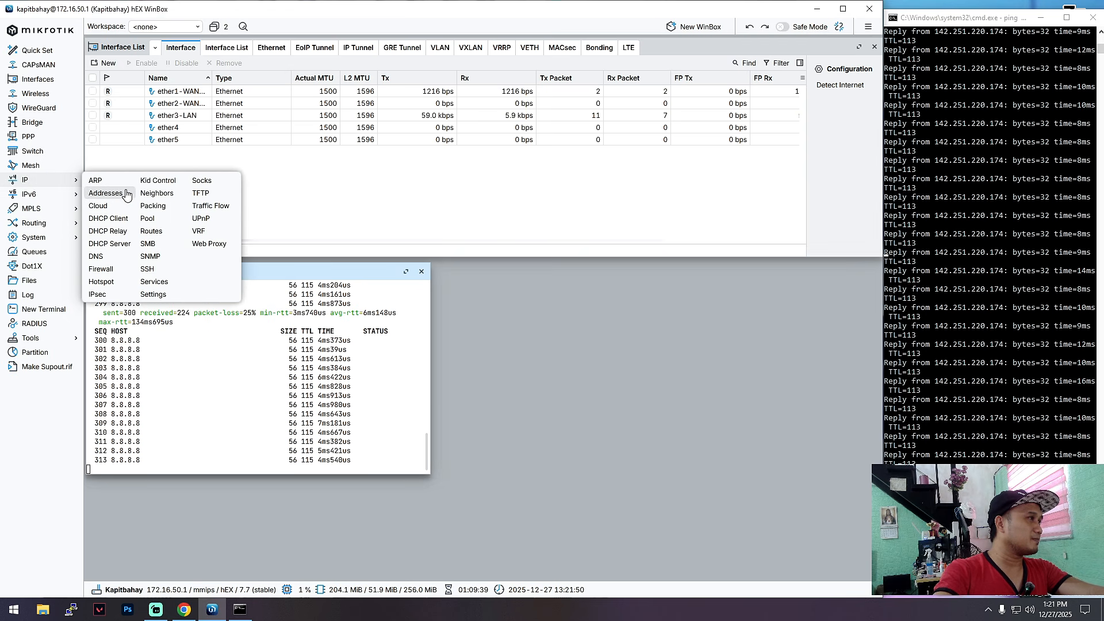
left_click(116, 244)
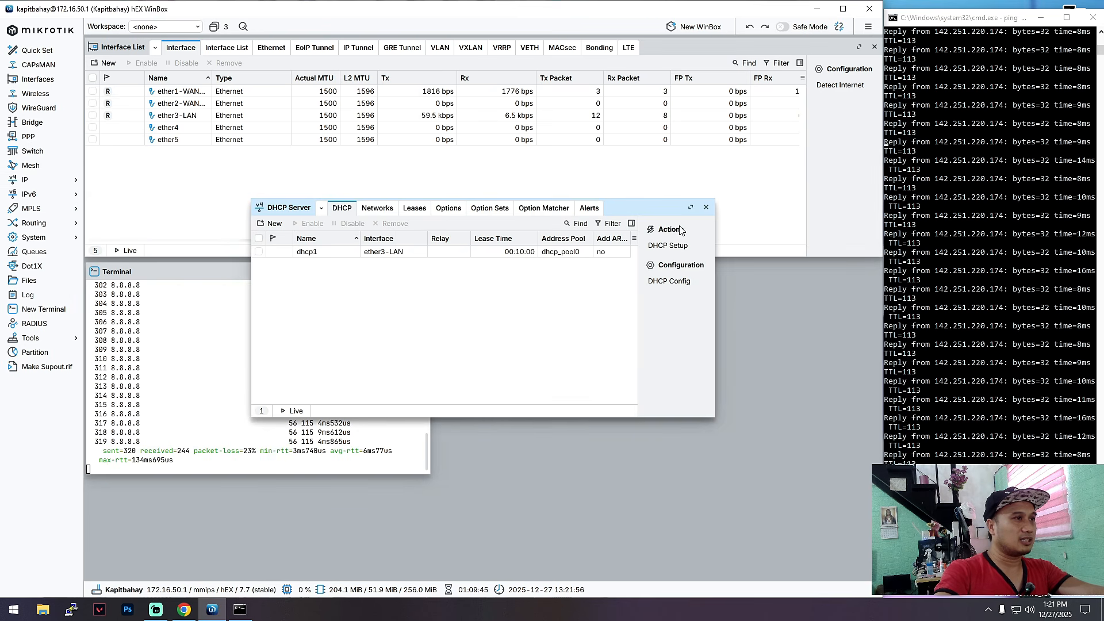
left_click(706, 210)
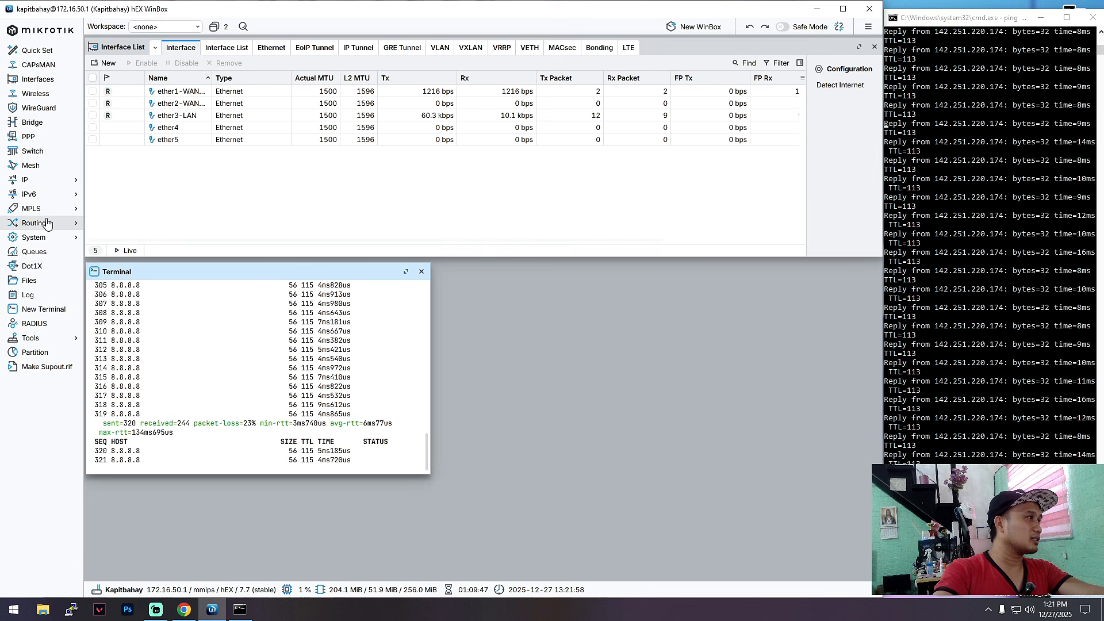
Step: Open IP > Routes and place the Route List beside the Terminal, showing distances 1 and 2
left_click(42, 184)
left_click(164, 231)
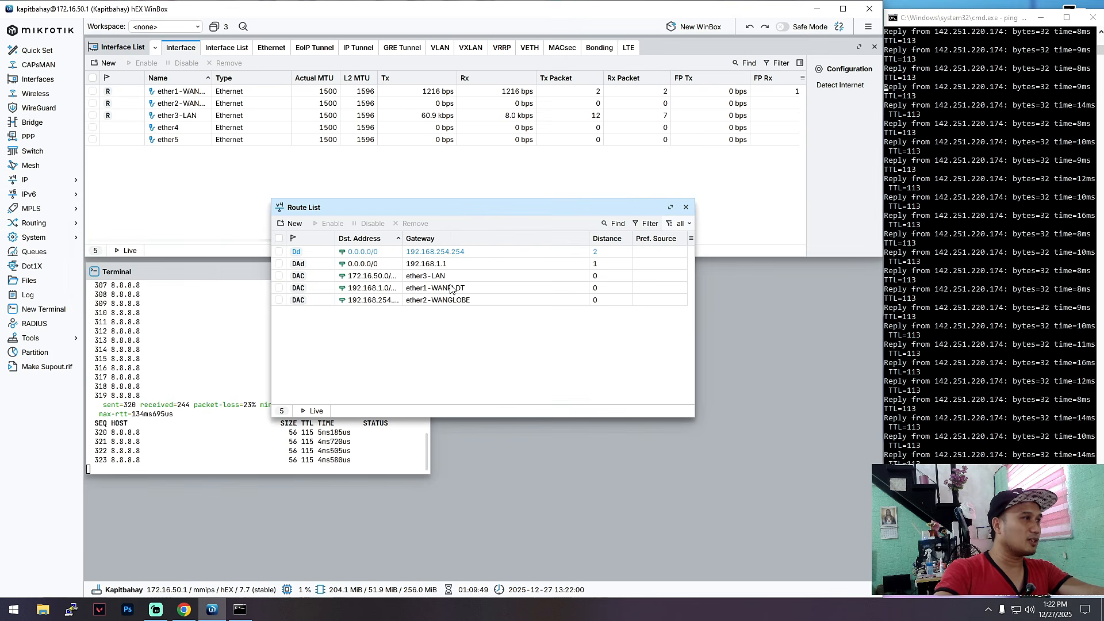
left_click_drag(474, 206, 643, 266)
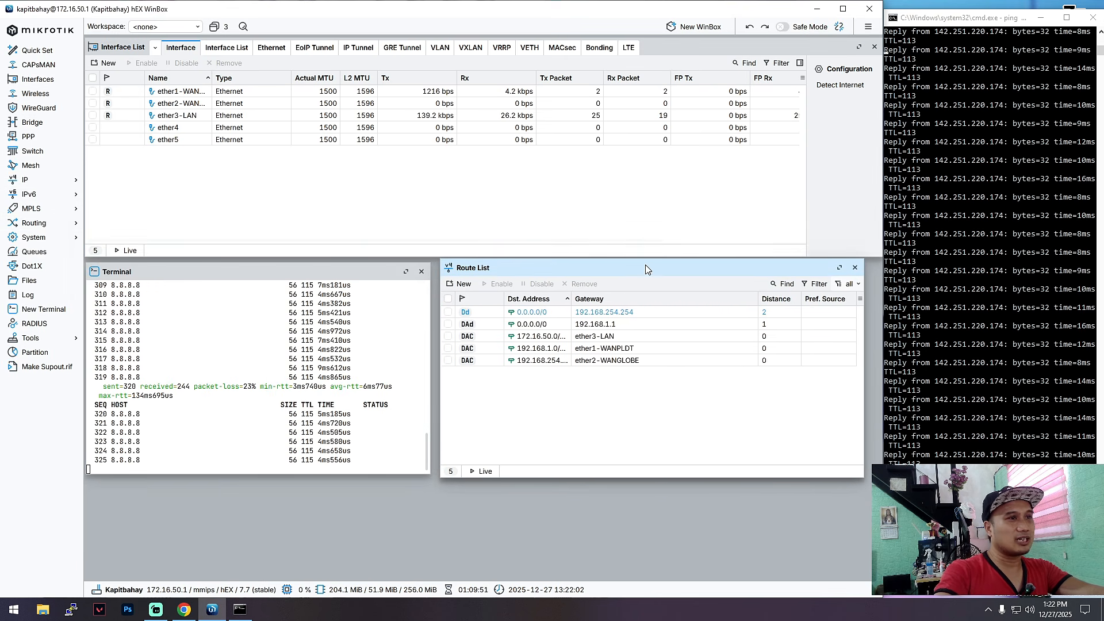
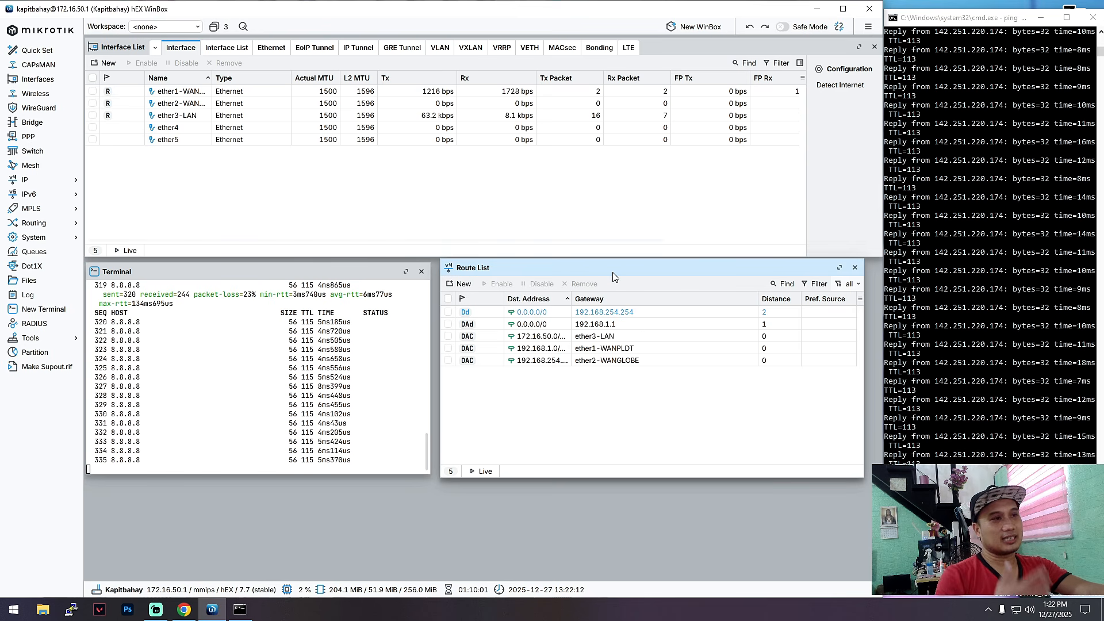
Step: Inspect the backup 0.0.0.0/0 route via 192.168.254.254 with distance 2, then open the Run box
double_click(611, 314)
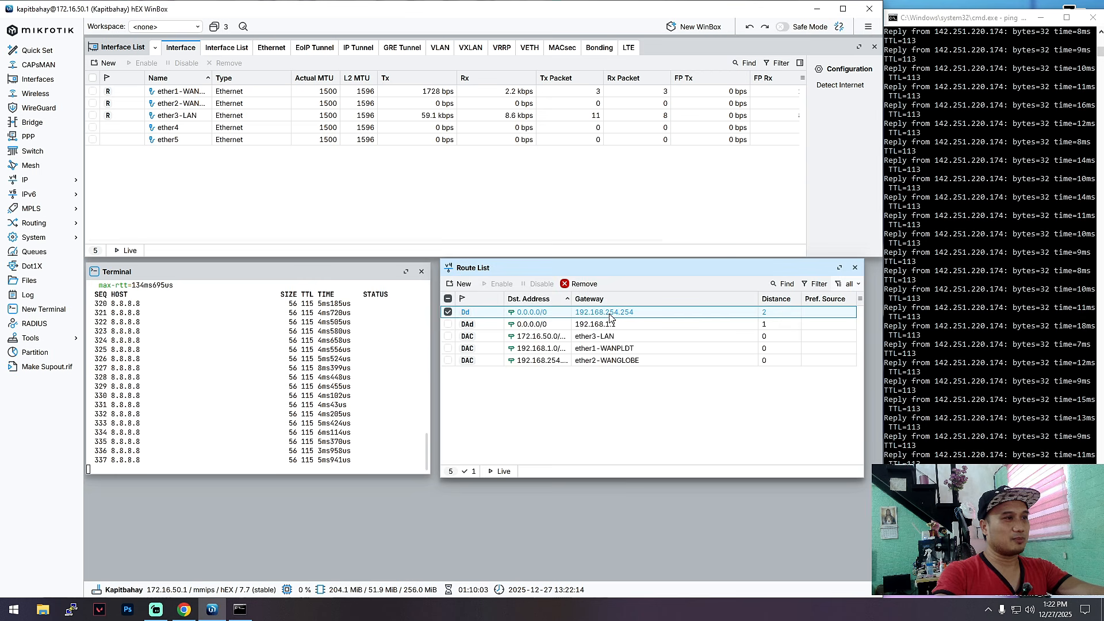
left_click_drag(513, 146, 655, 170)
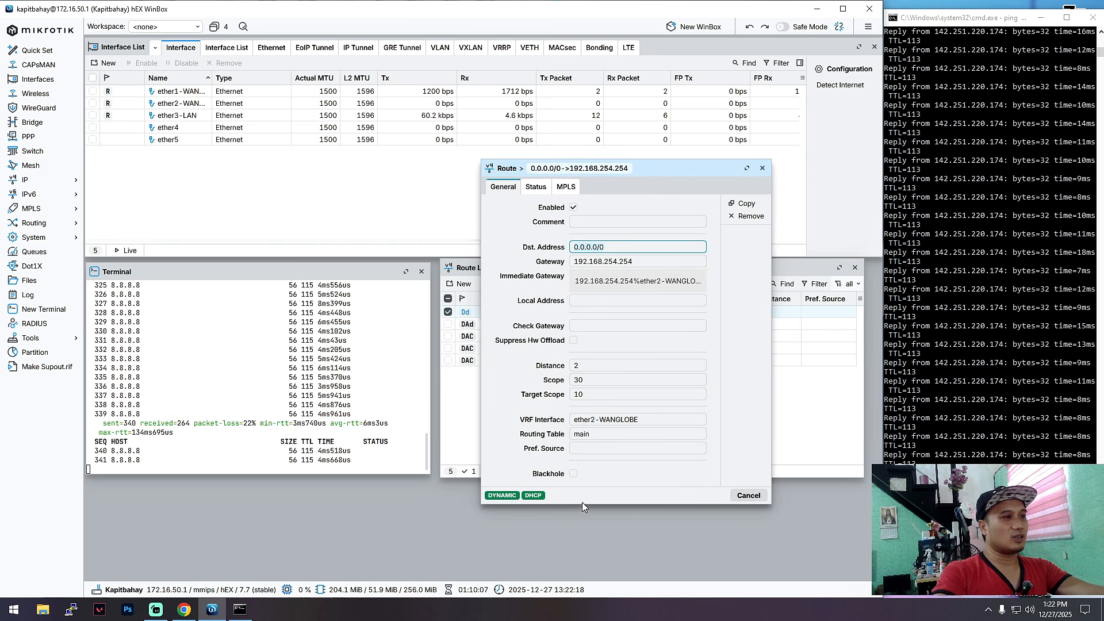
left_click(763, 168)
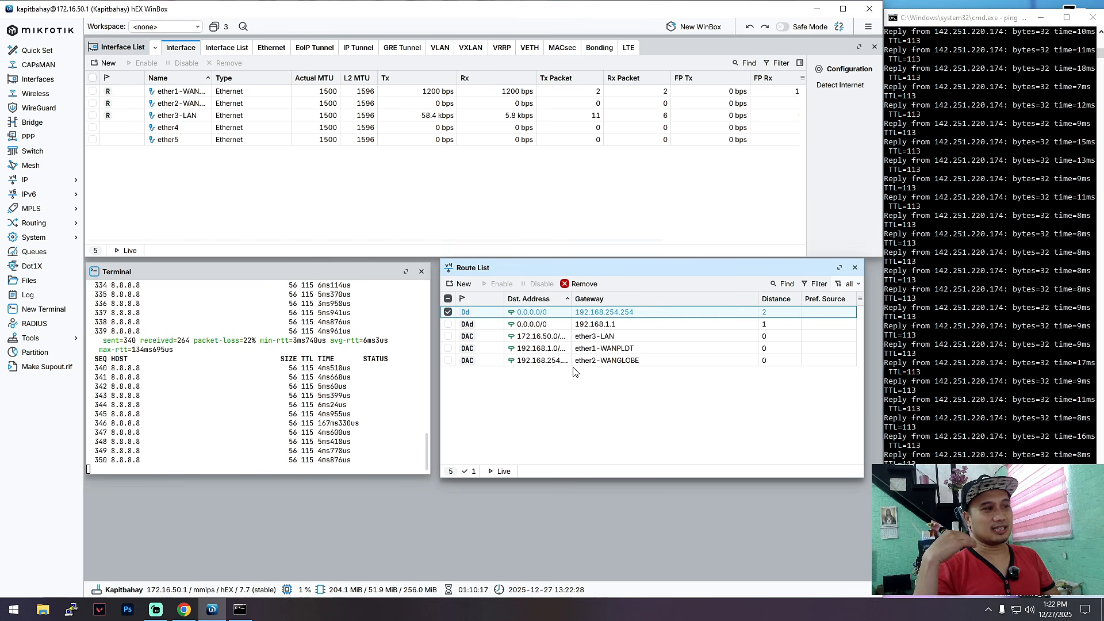
key("super+r")
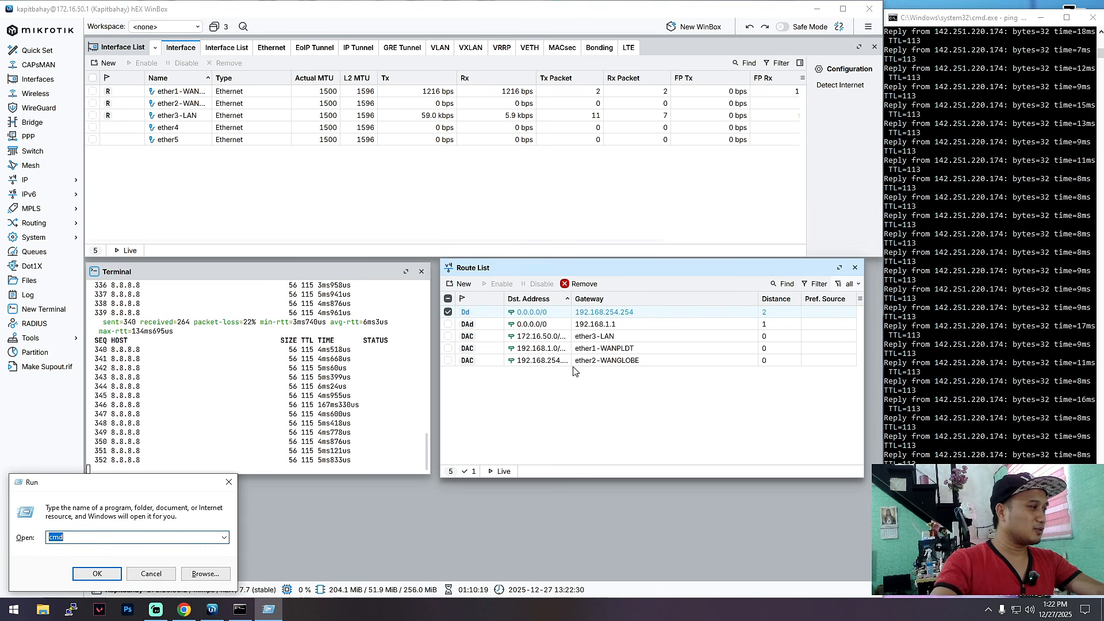
Step: Start a PuTTY SSH session to 172.16.50.23 and log in with the switch username and password
left_click(71, 609)
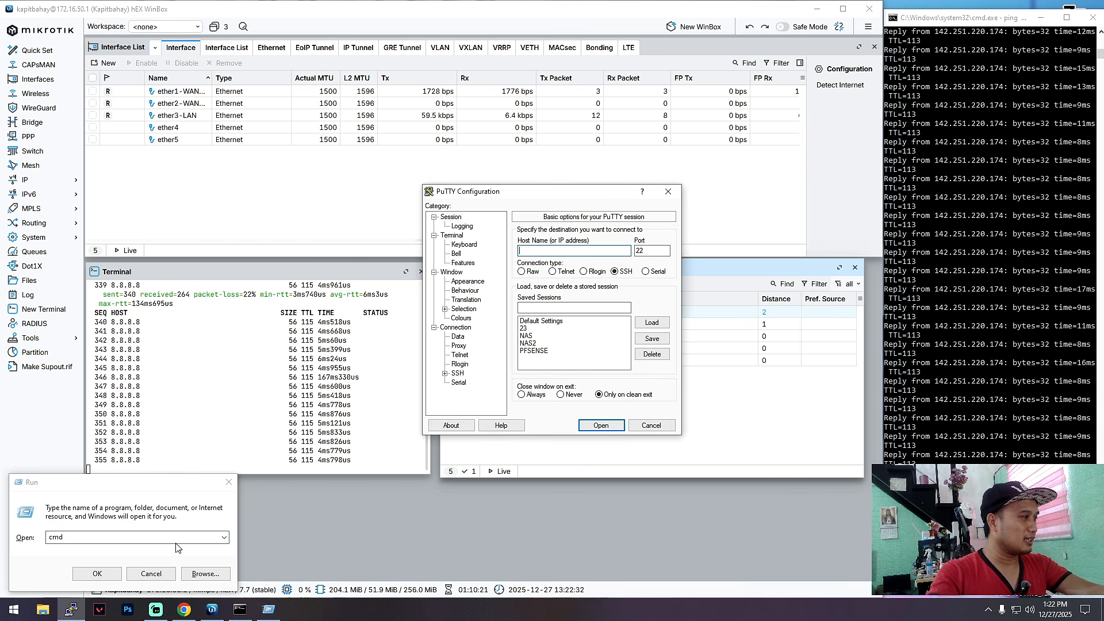
left_click(585, 422)
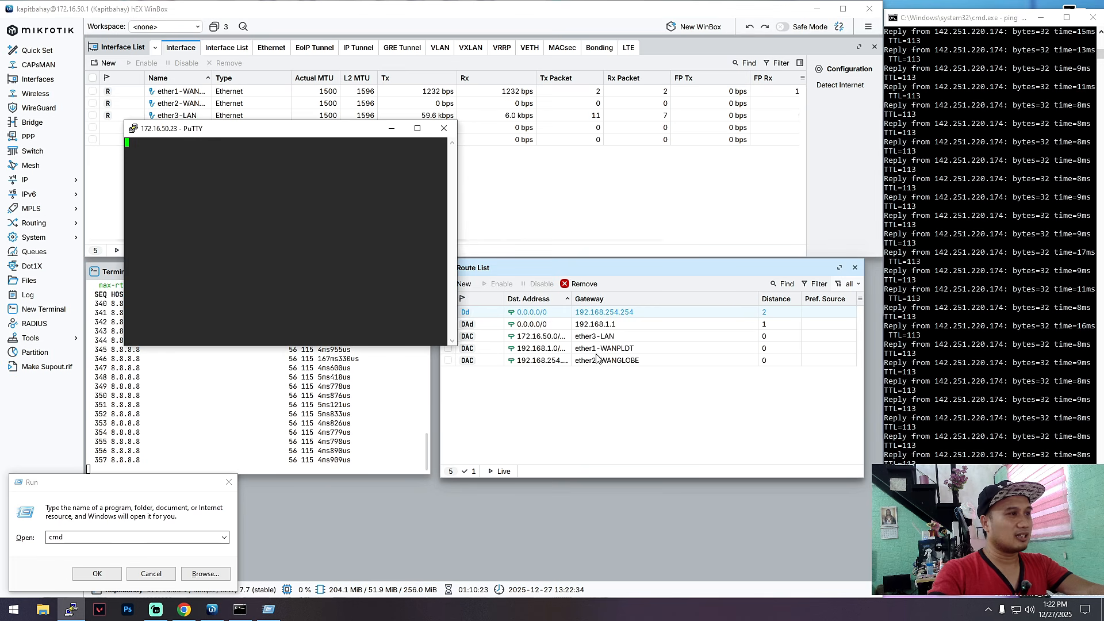
left_click_drag(372, 133, 561, 208)
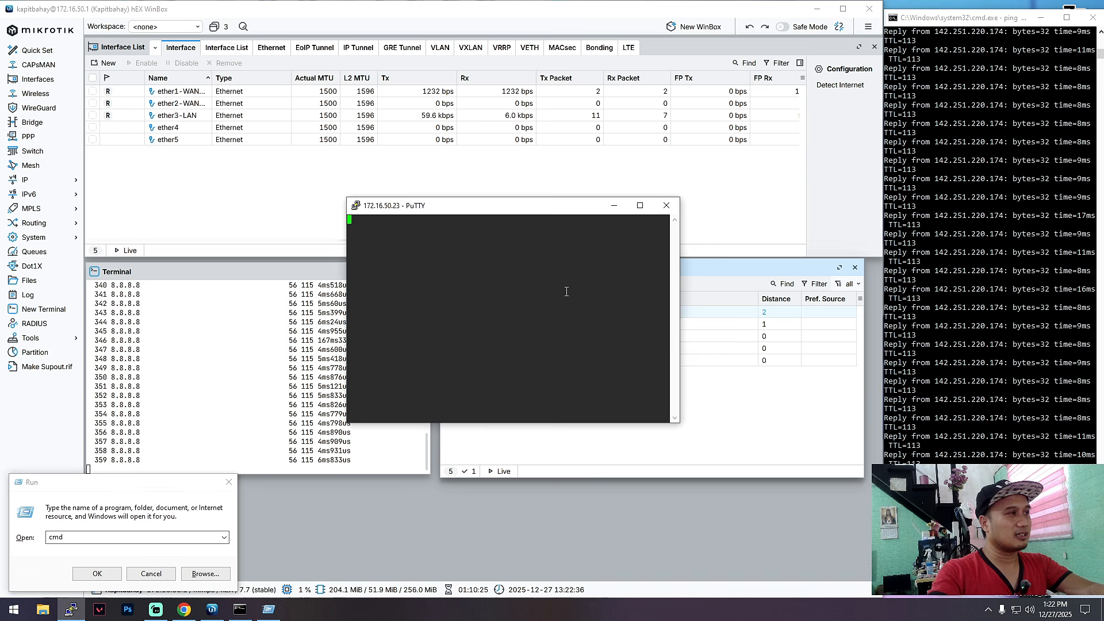
type("admin")
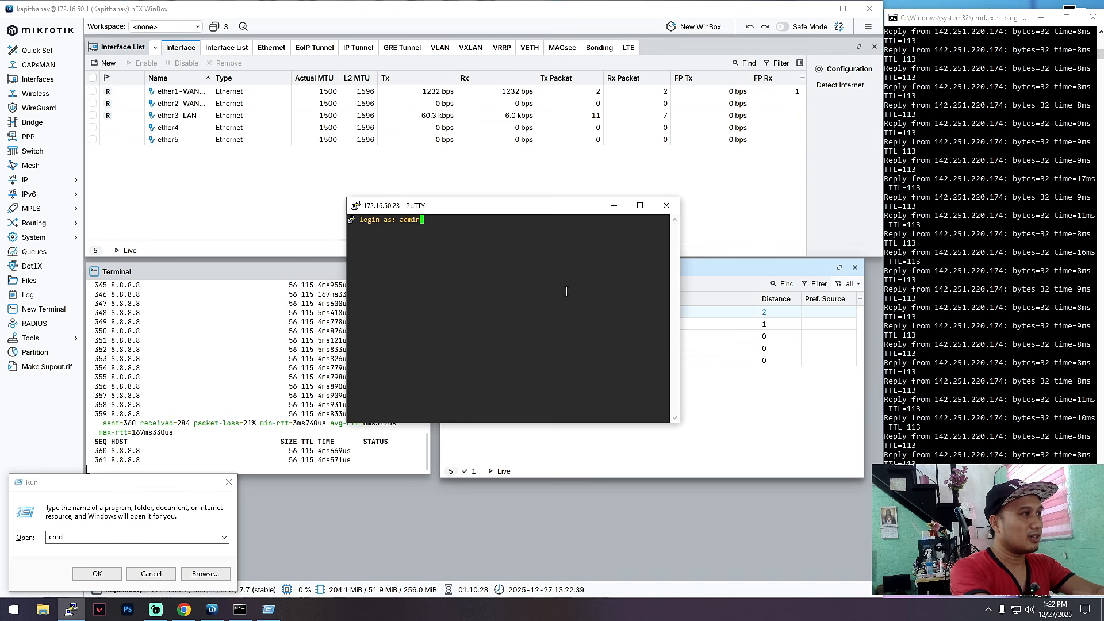
key("Return")
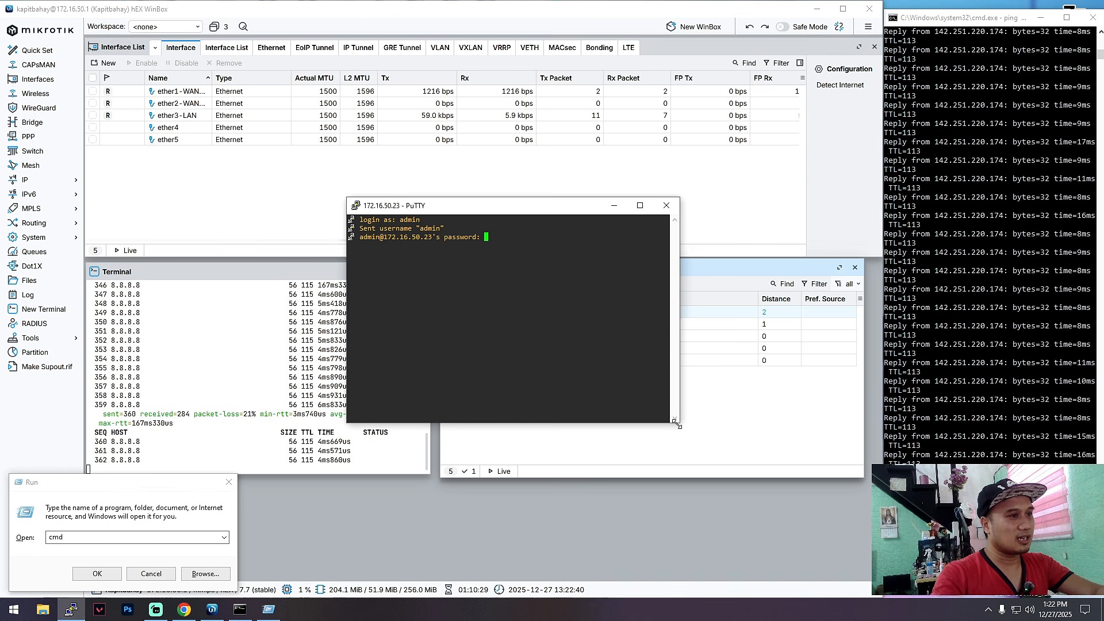
left_click_drag(679, 422, 840, 517)
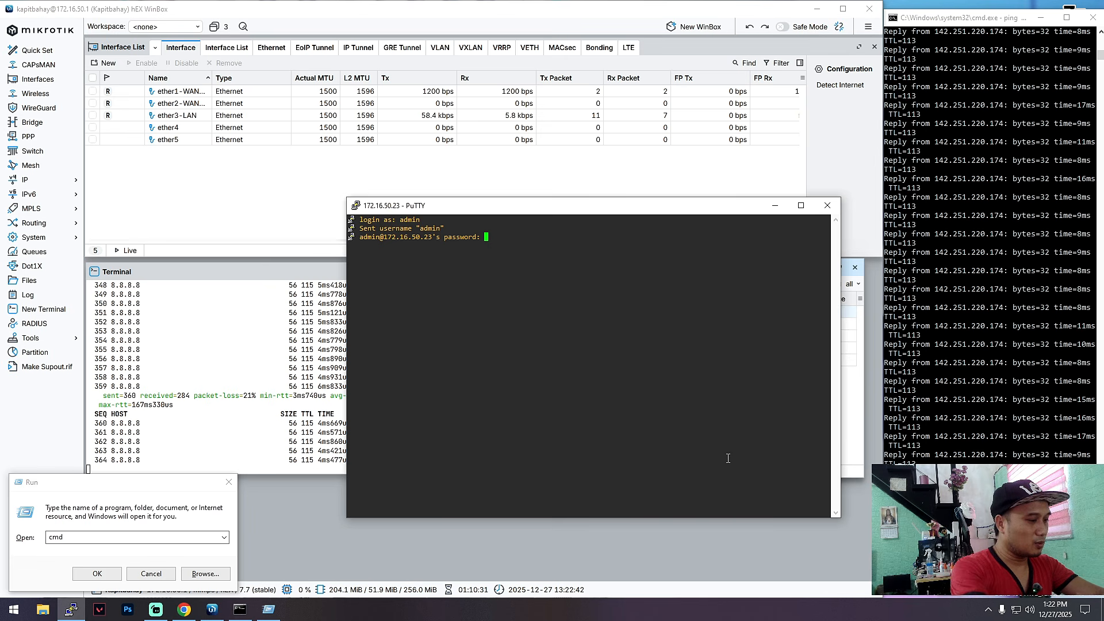
key("Return")
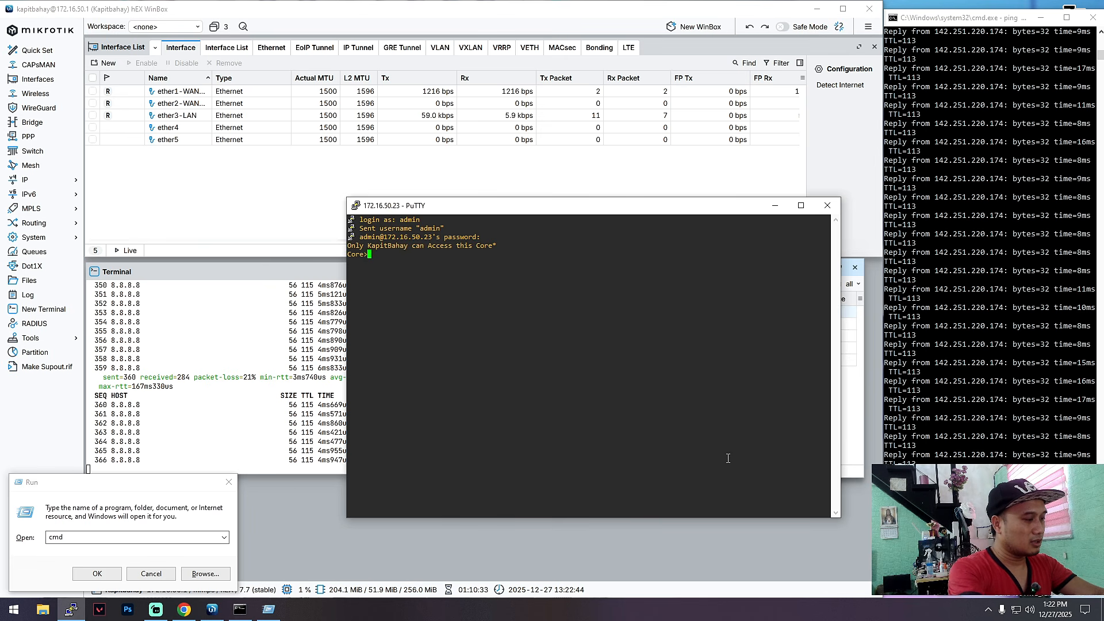
Step: Run enable with the enable password to reach the privileged Core# prompt
type("en")
key("Tab")
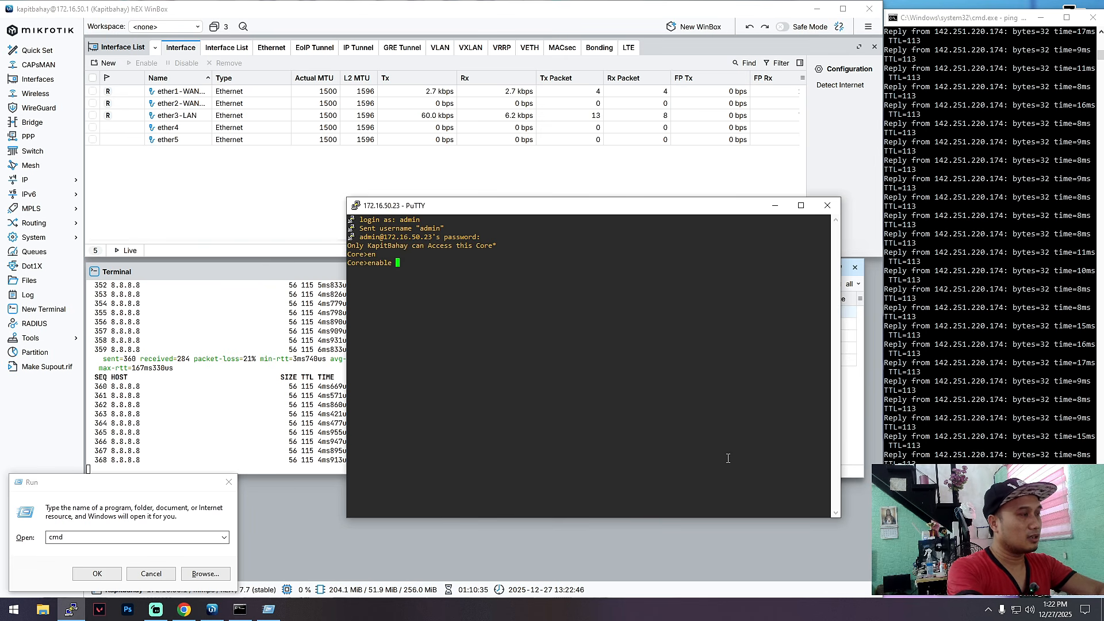
type("cisco")
key("Return")
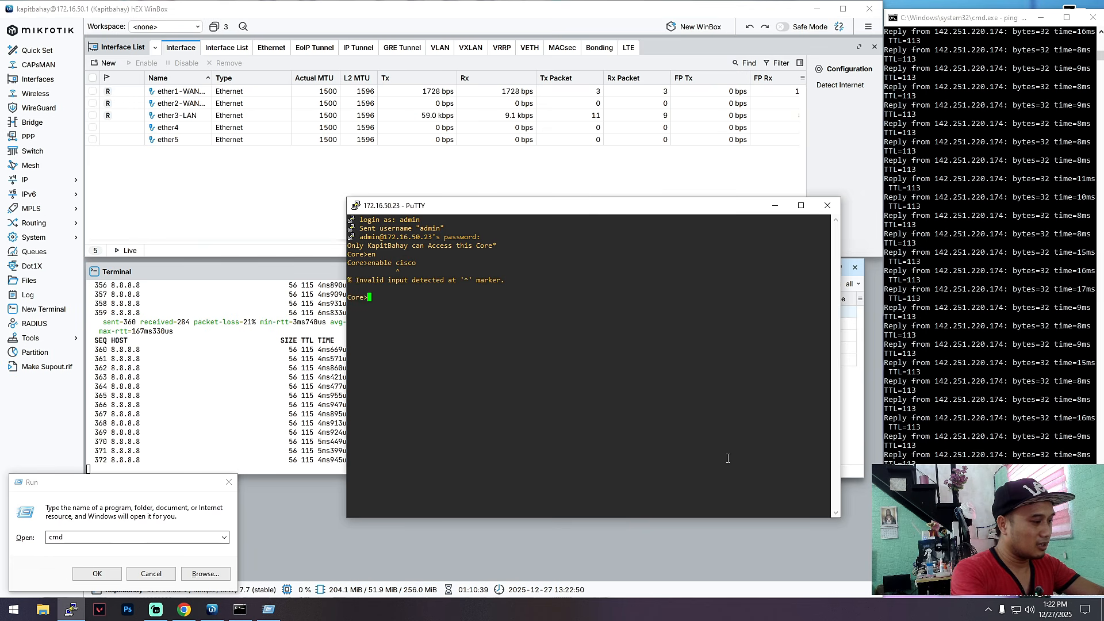
type("en")
key("Tab")
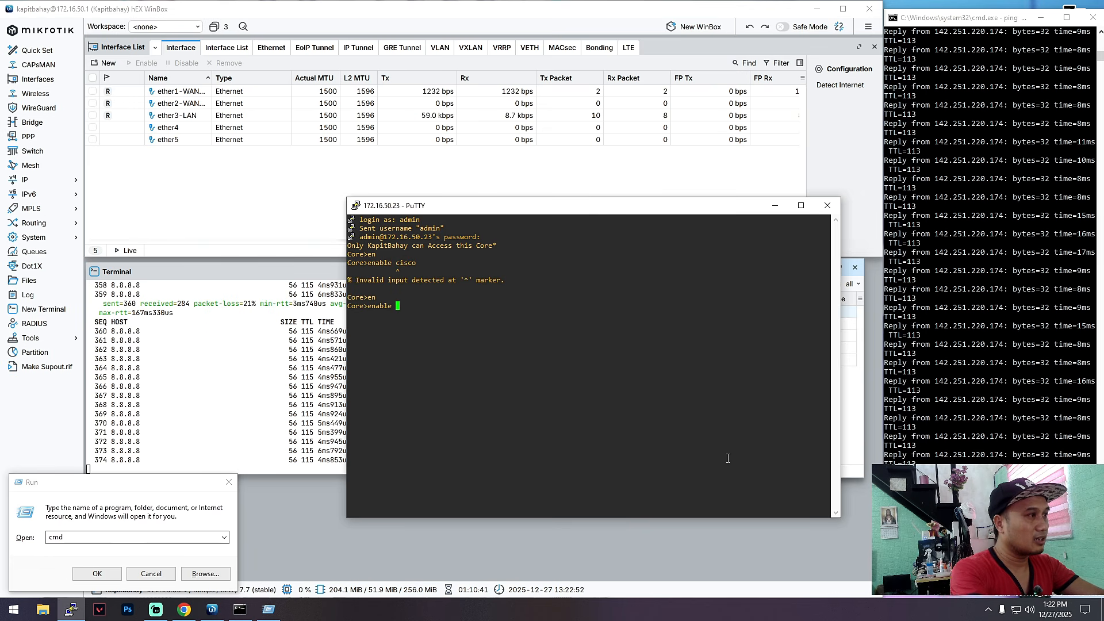
key("Return")
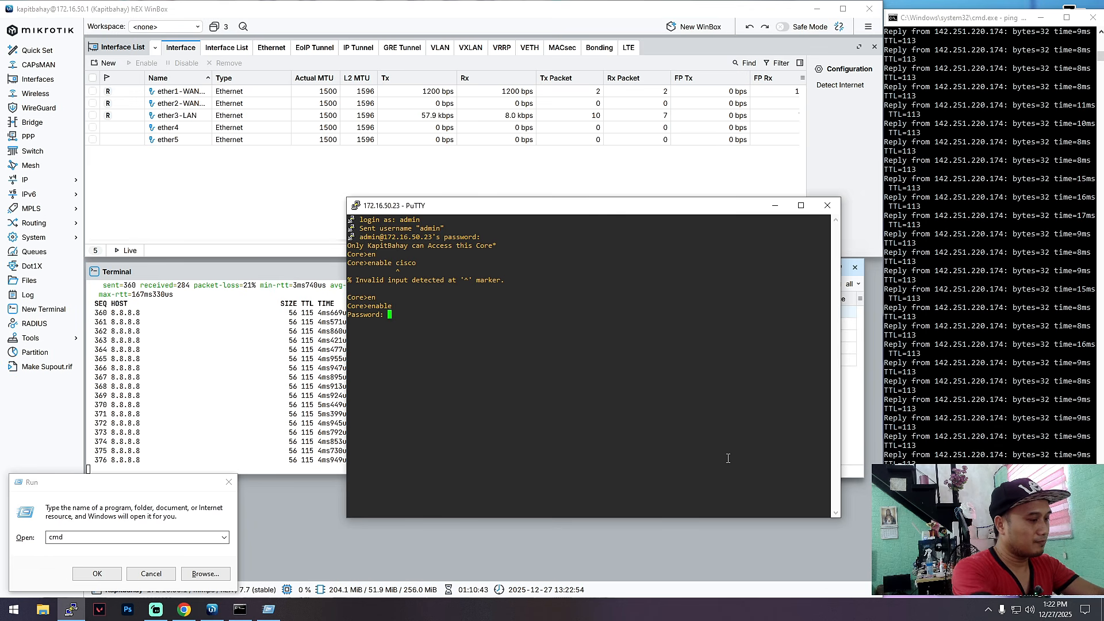
key("Return")
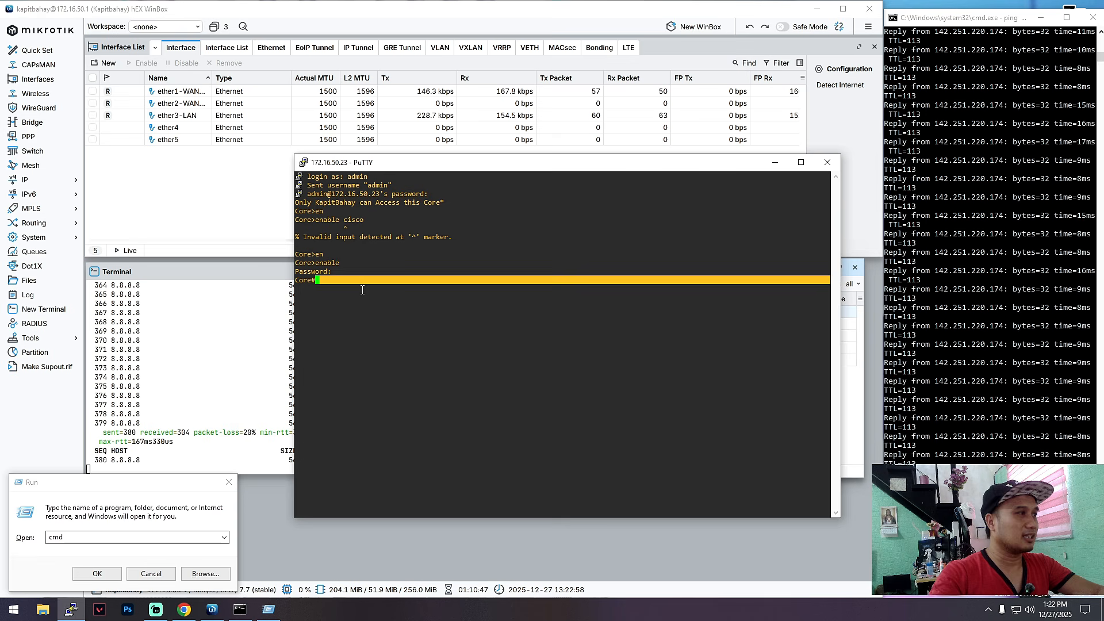
Step: Run show vlan brief to list the default, HRDEPT (10) and ADMINDEPT (20) VLANs
key("Tab")
type("vlan")
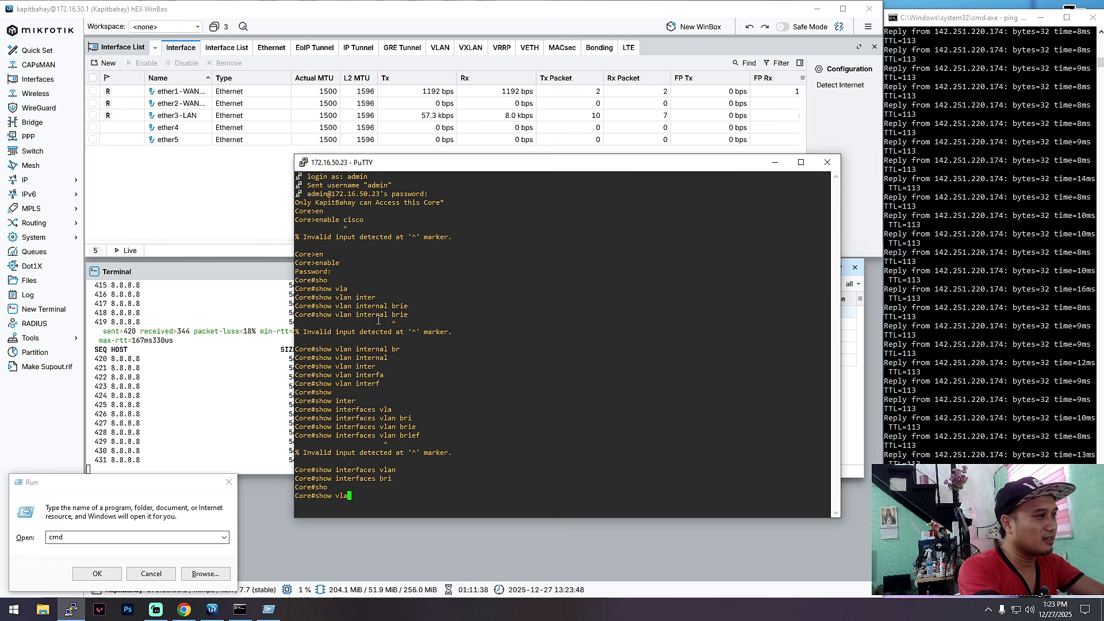
key("Tab")
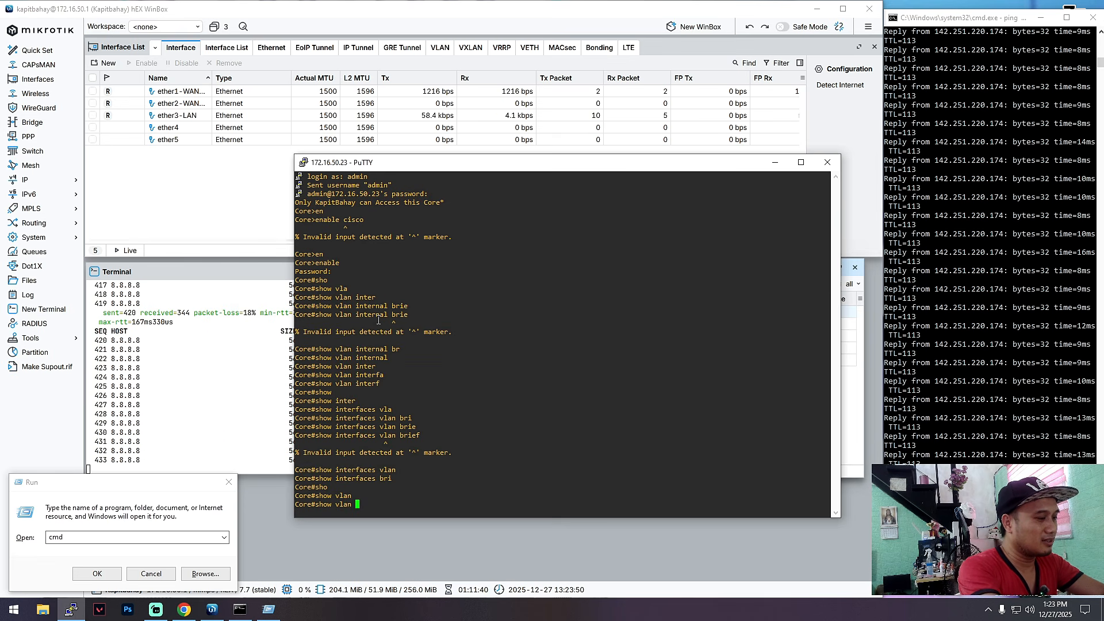
type("br")
key("Tab")
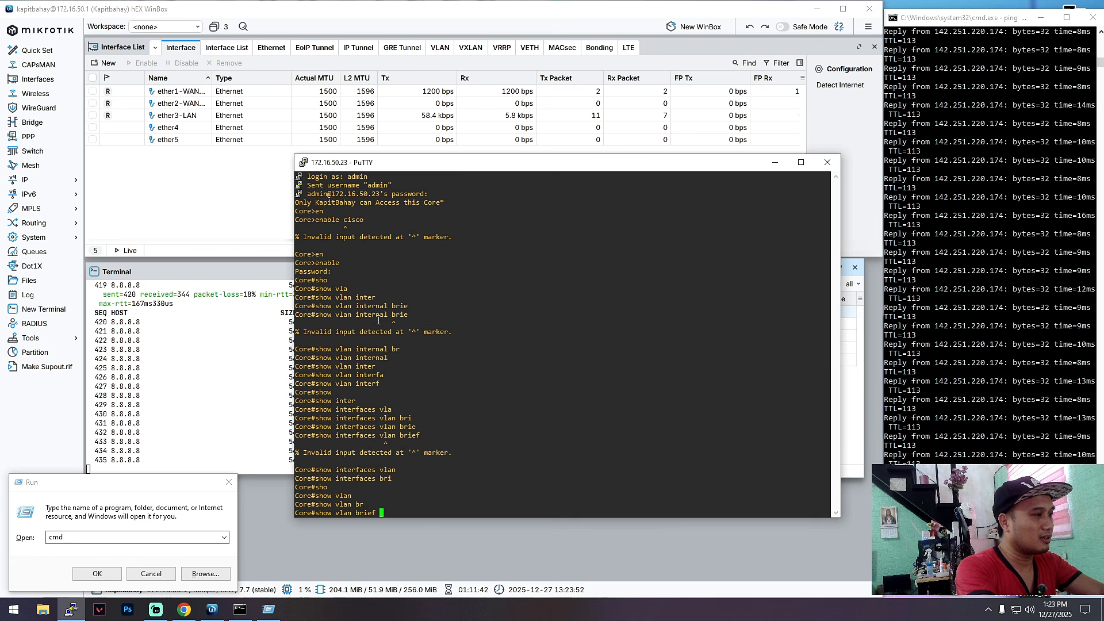
key("Return")
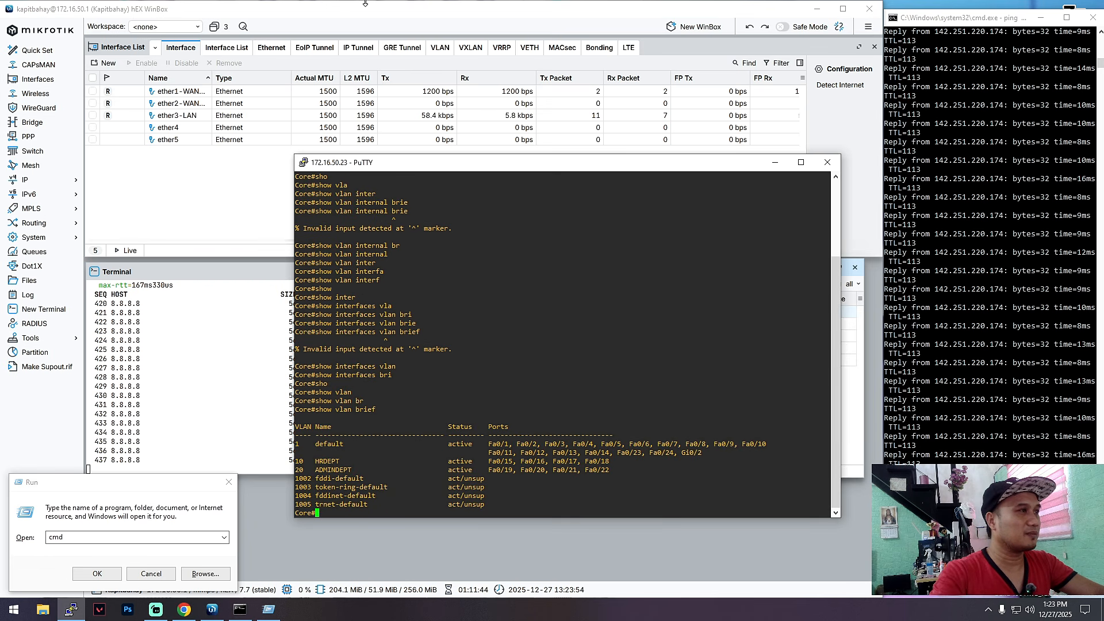
Step: Reposition the terminal and highlight HRDEPT's Fa0/15–18 ports, then begin the next show command
left_click_drag(543, 164, 523, 122)
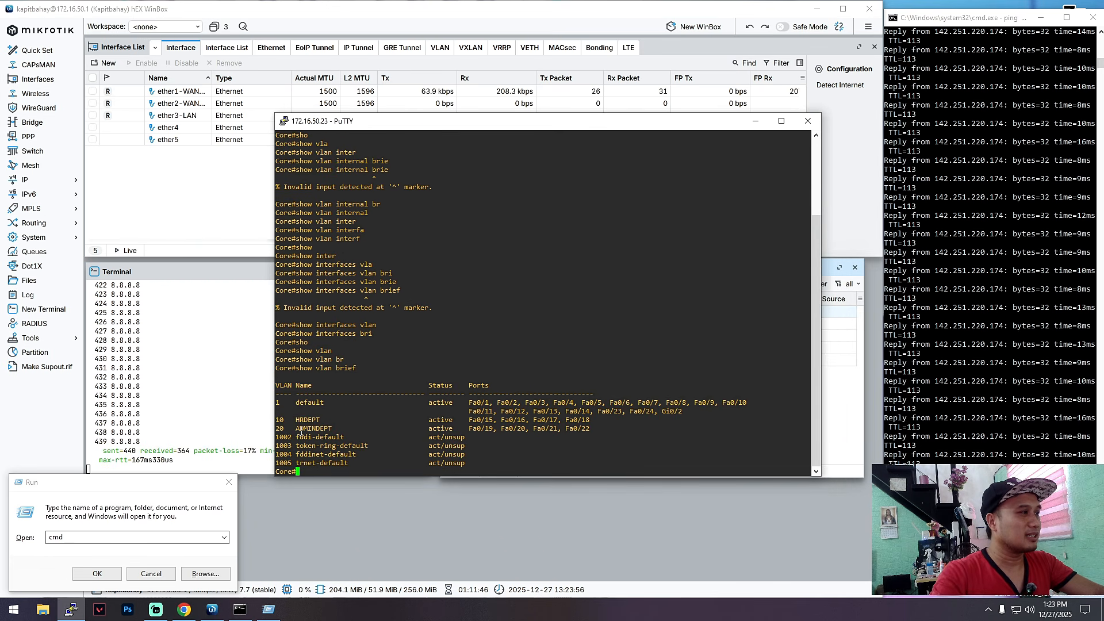
left_click_drag(276, 421, 341, 429)
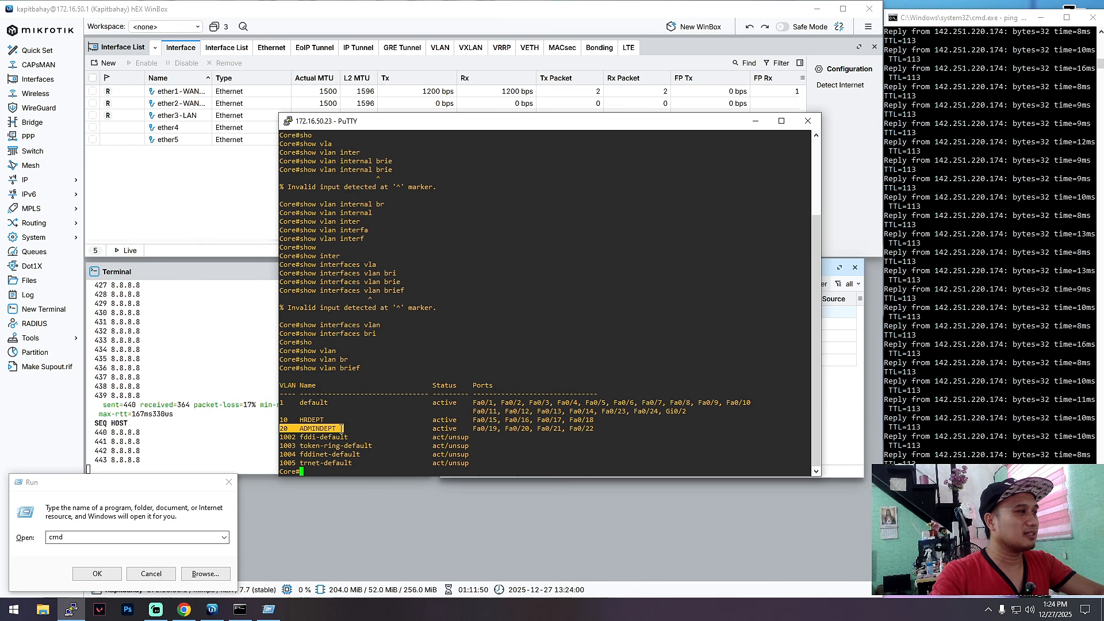
mouse_move(470, 420)
left_mouse_down()
mouse_move(522, 430)
mouse_move(592, 420)
mouse_move(473, 421)
left_mouse_up()
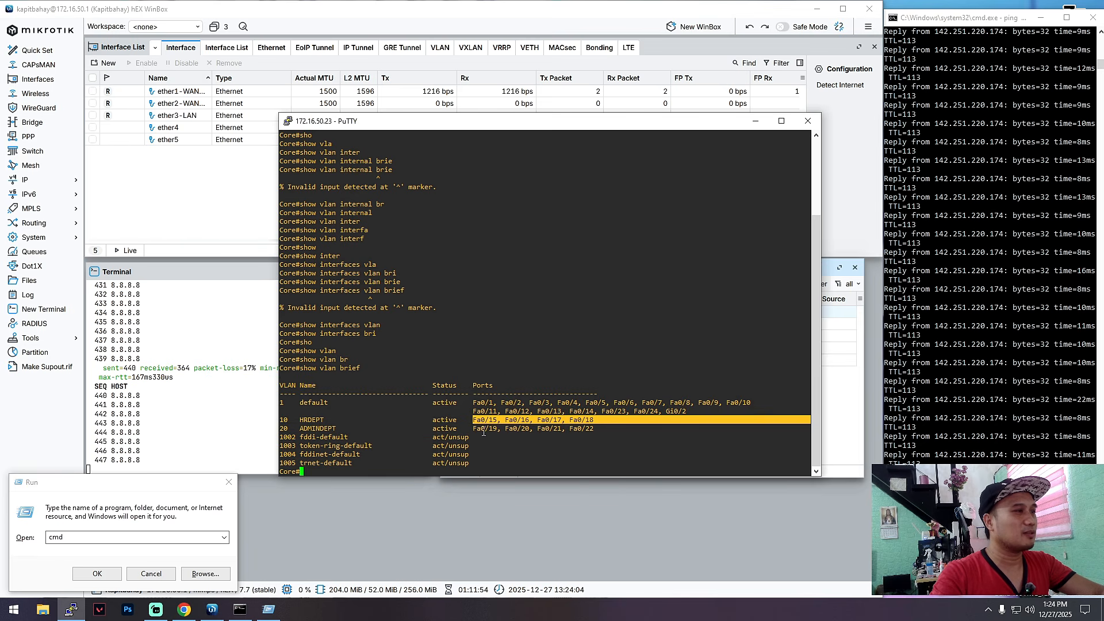
left_click(483, 433)
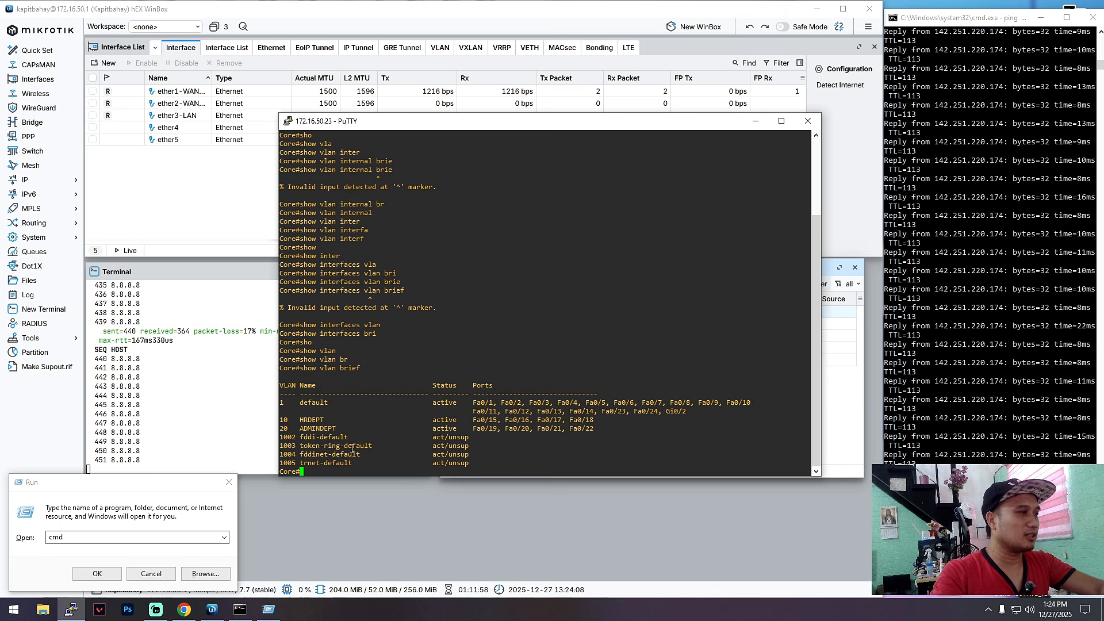
type("sho")
key("Tab")
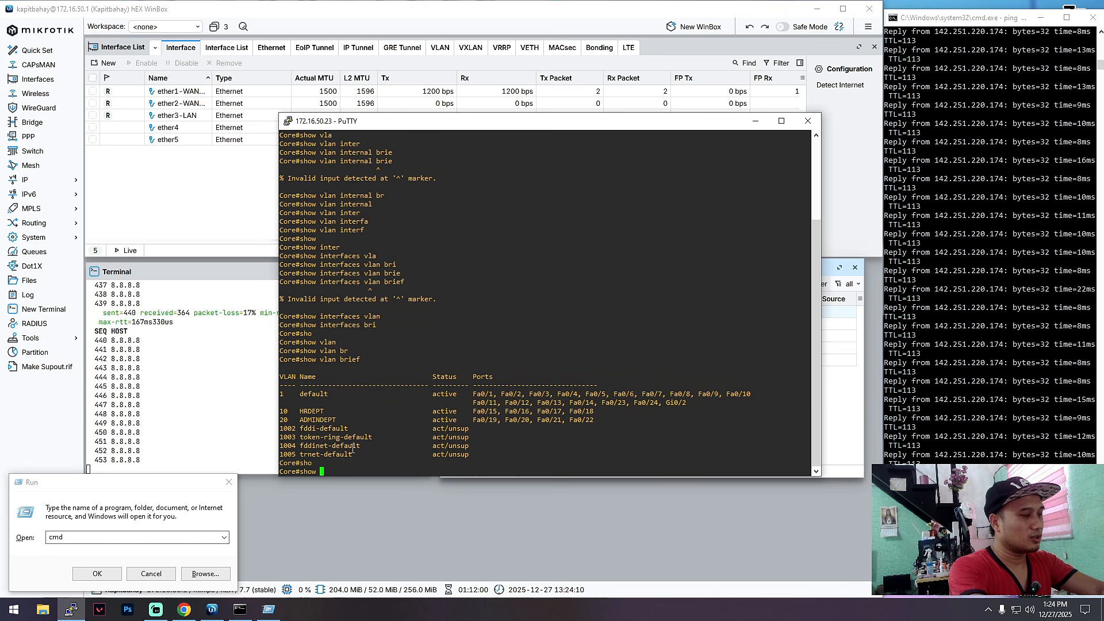
Step: Run show interfaces trunk to display the Gi0/1 trunk details
type("tru")
key("Tab")
key("BackSpace")
key("BackSpace")
key("BackSpace")
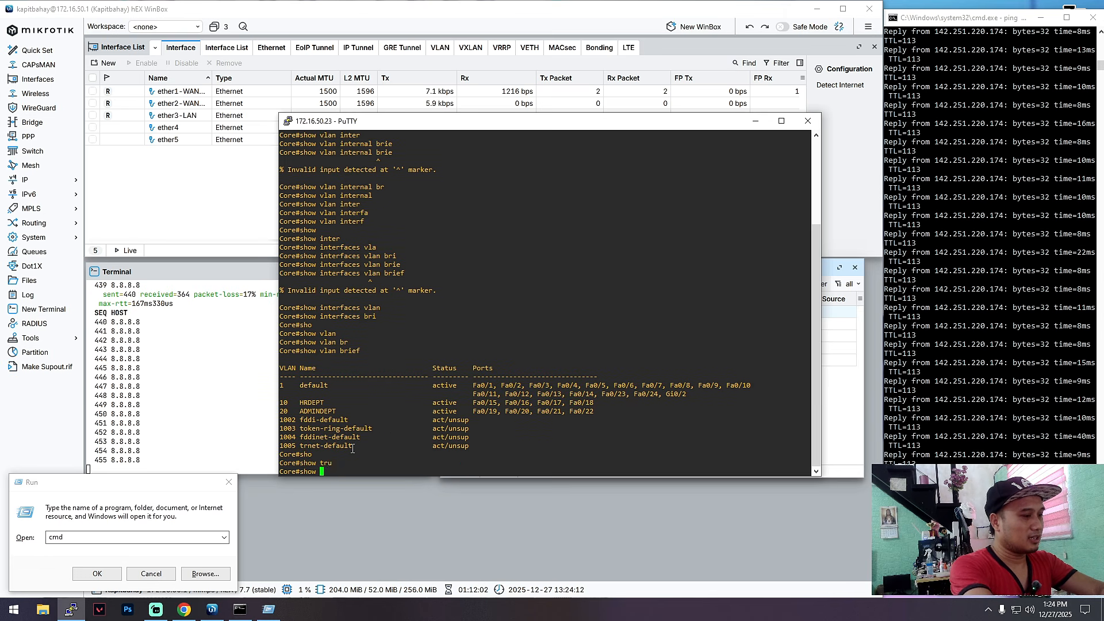
type("inter")
key("Tab")
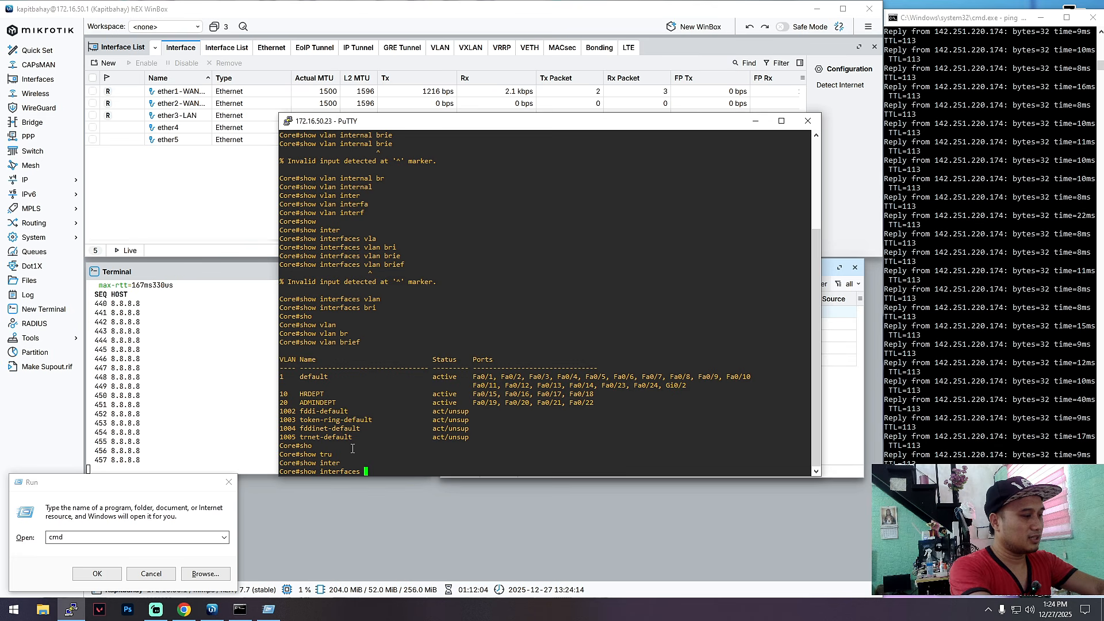
type("tru")
key("Tab")
key("Return")
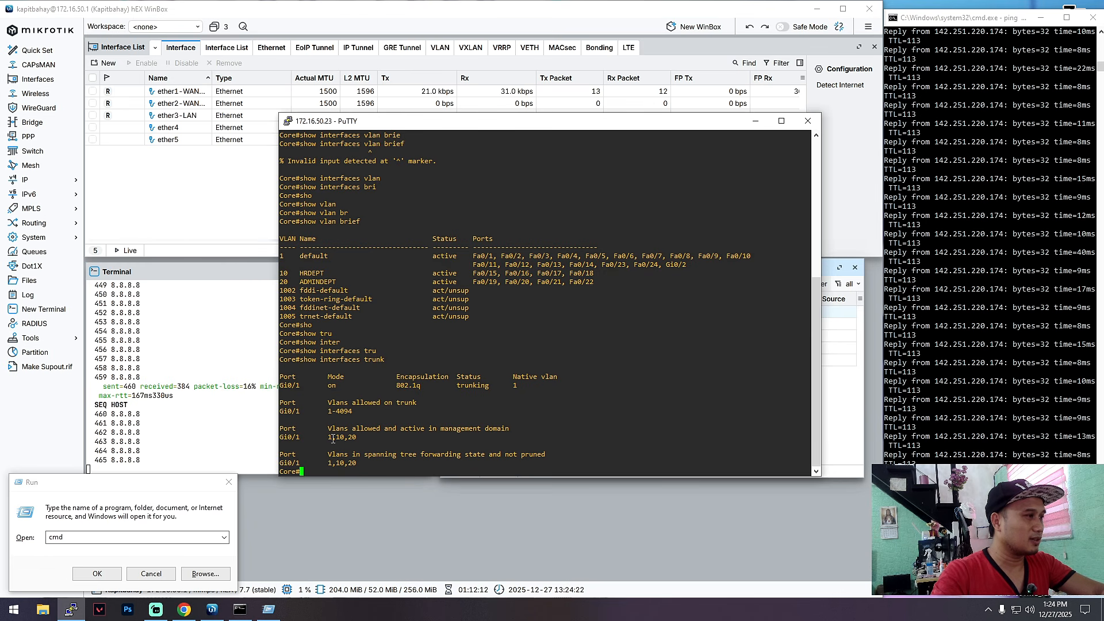
Step: Highlight the allowed VLANs 1-4094 and the Gi0/1 trunk row, then minimize PuTTY
left_click_drag(354, 437, 364, 411)
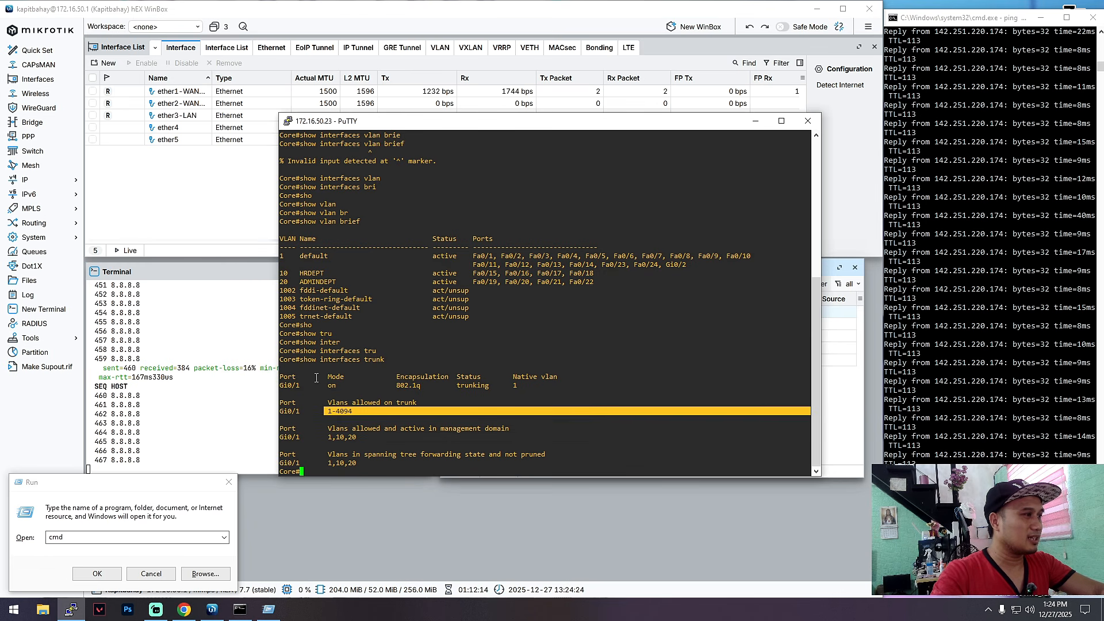
left_click_drag(281, 384, 330, 384)
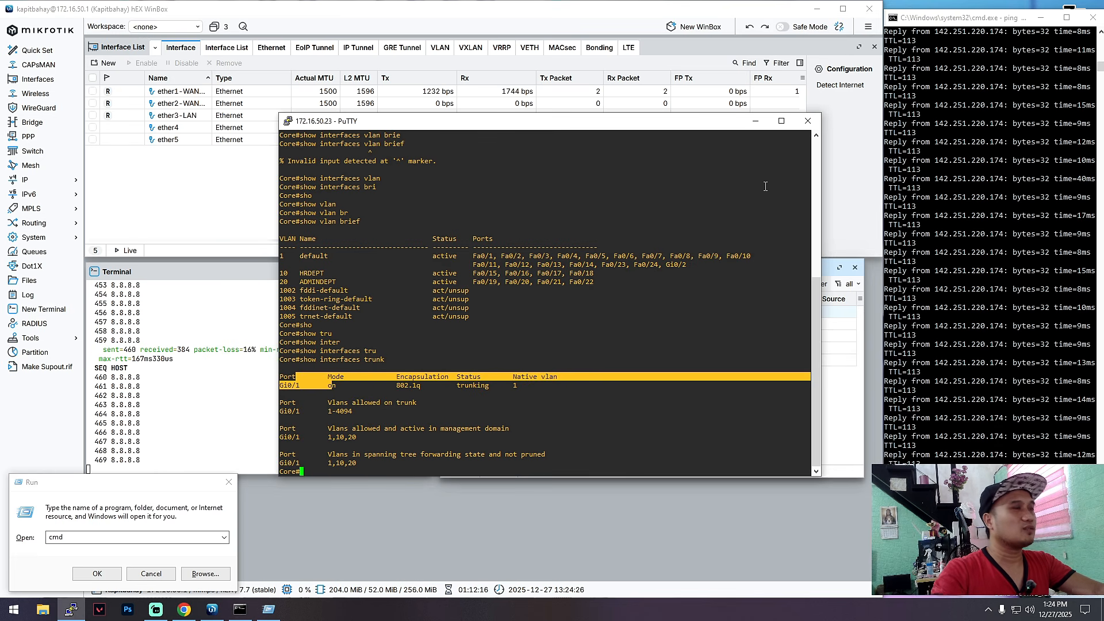
left_click(621, 147)
left_click_drag(620, 122, 640, 105)
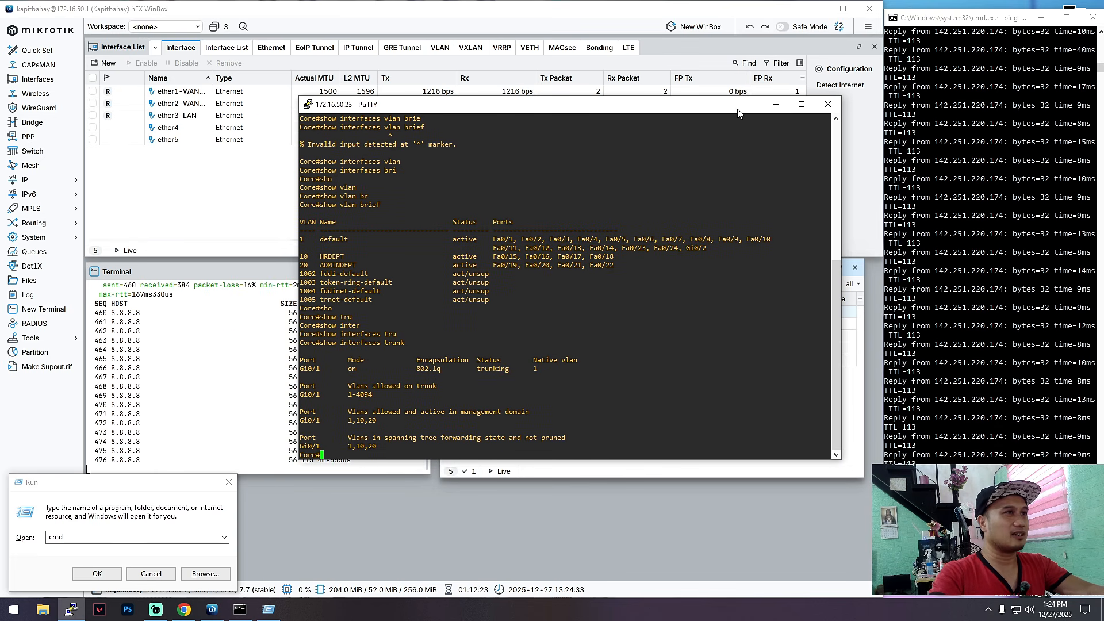
left_click(774, 105)
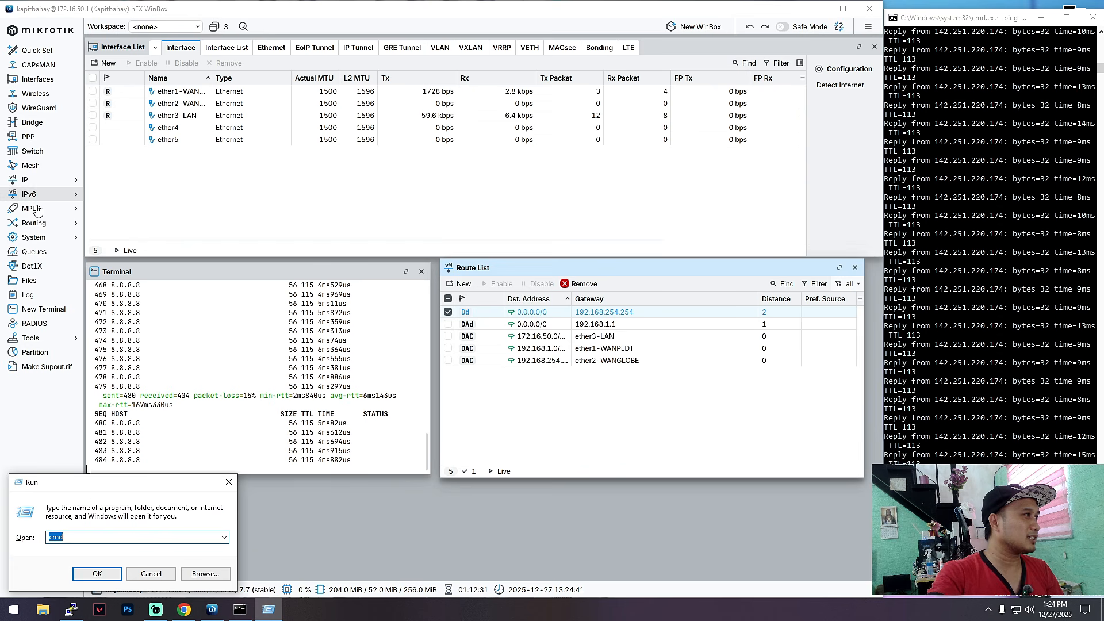
Step: Disable the WANPLDTIP DHCP client on ether1 while pings run, then open the Firewall NAT rules
left_click(43, 181)
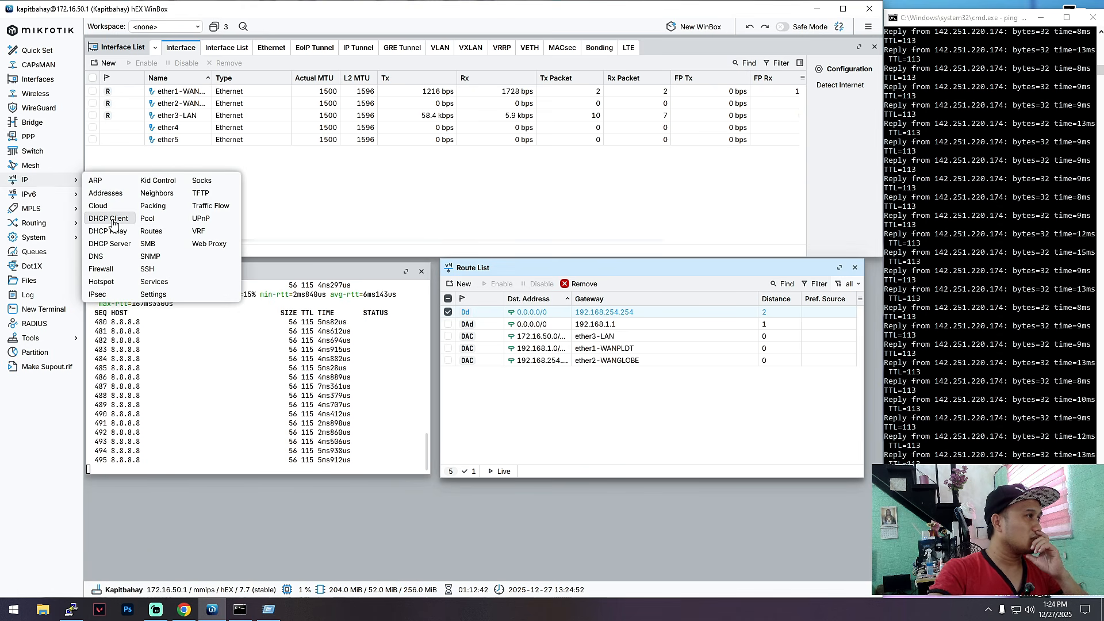
left_click(112, 222)
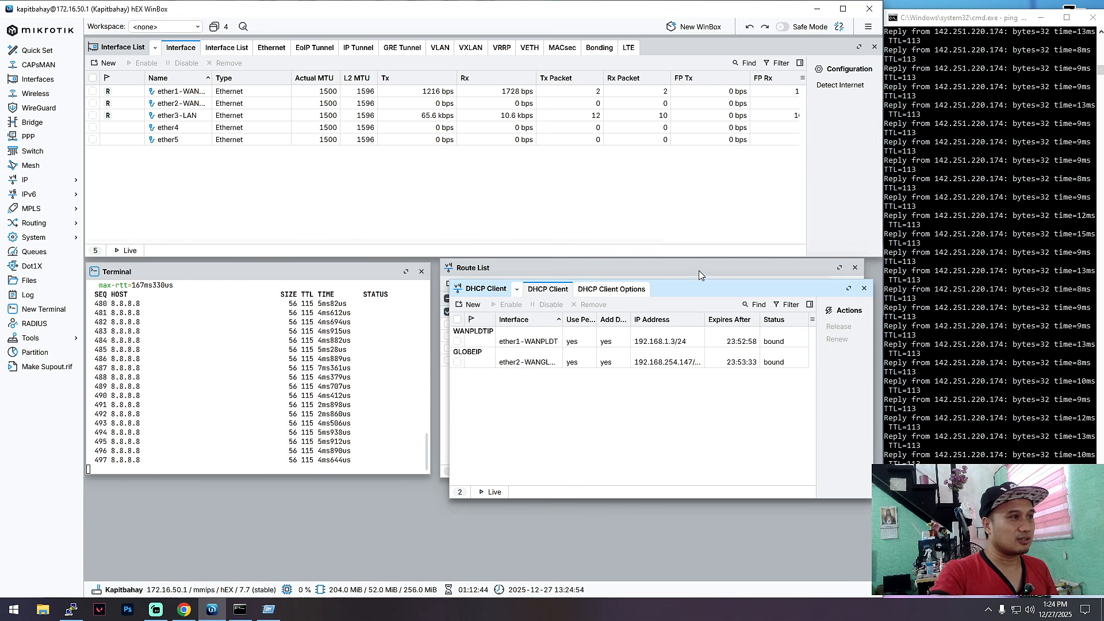
left_click_drag(681, 268, 513, 220)
left_click(506, 206)
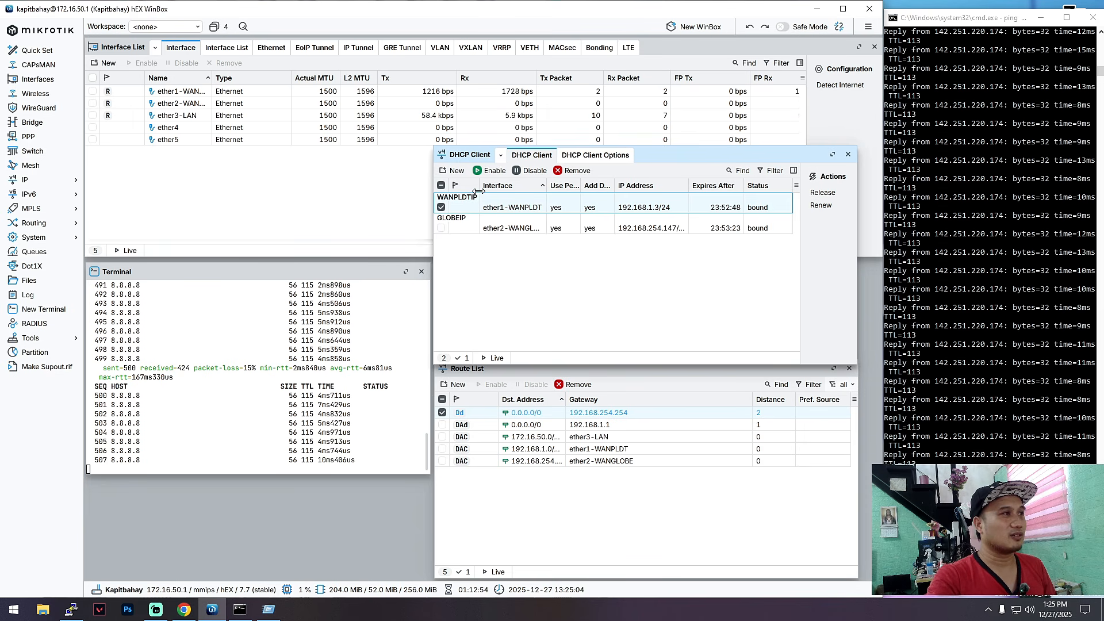
left_click(530, 170)
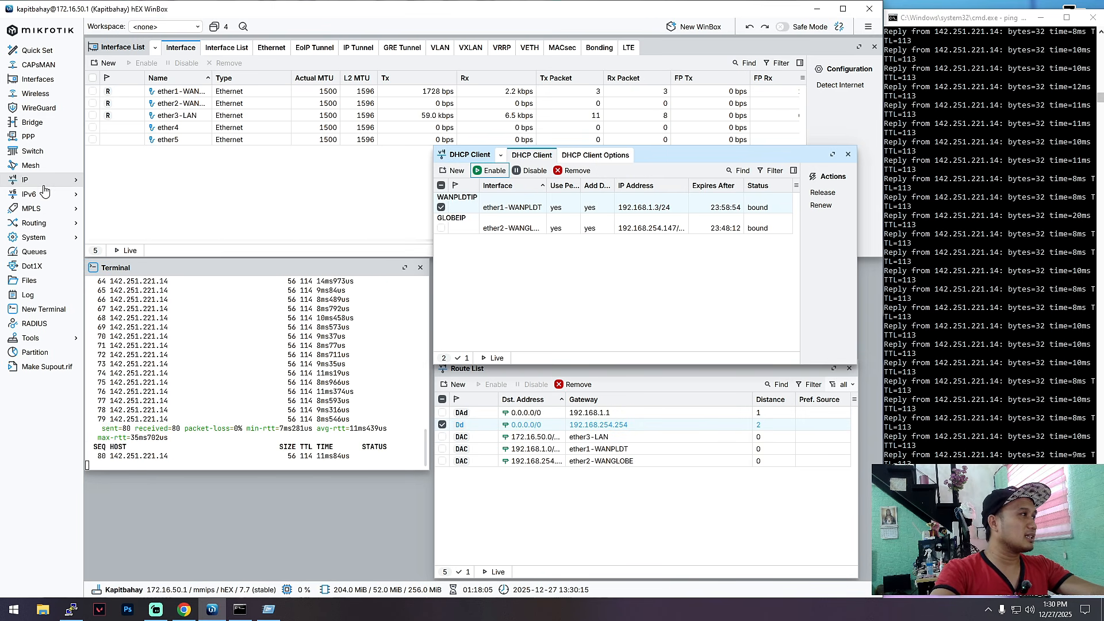
left_click(64, 184)
left_click(115, 273)
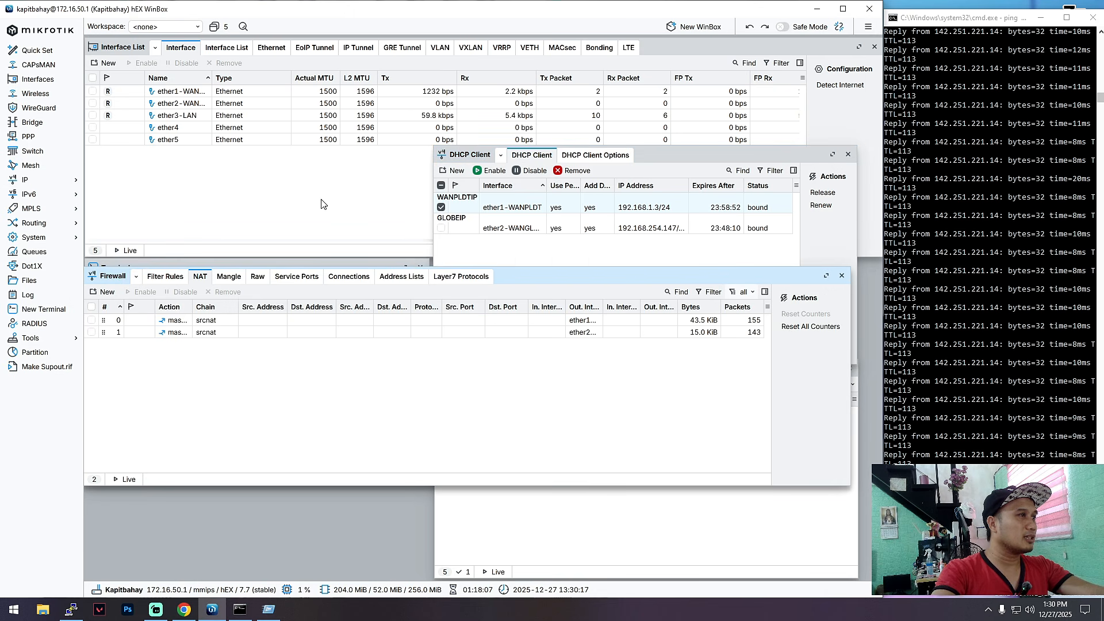
Step: Confirm NAT rule 1's action is masquerade without changes, then close the Firewall window
double_click(191, 331)
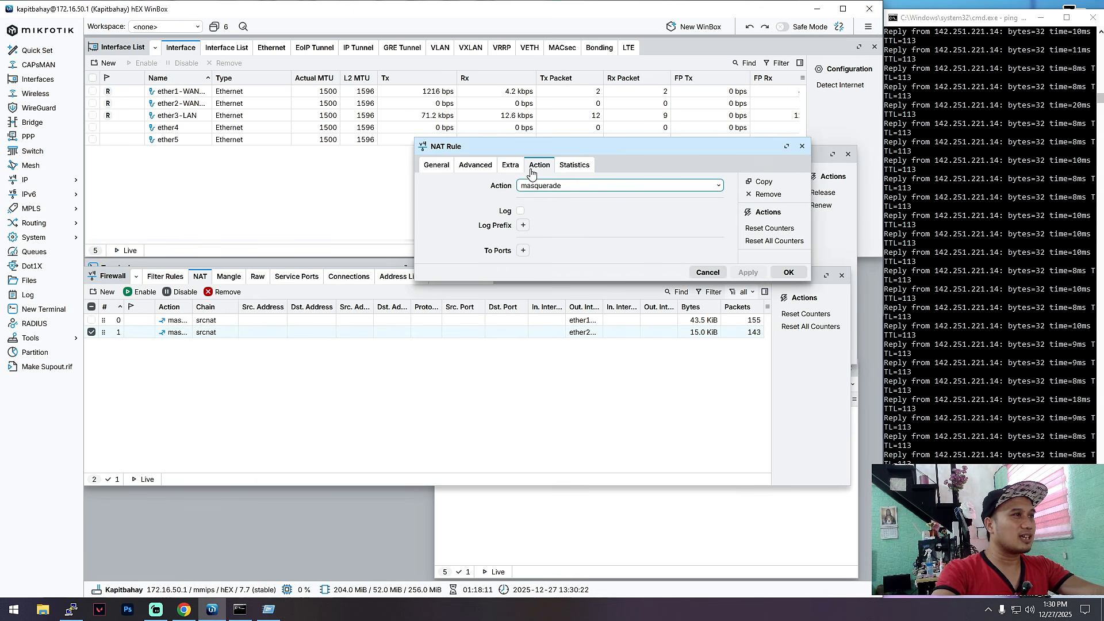
left_click(555, 185)
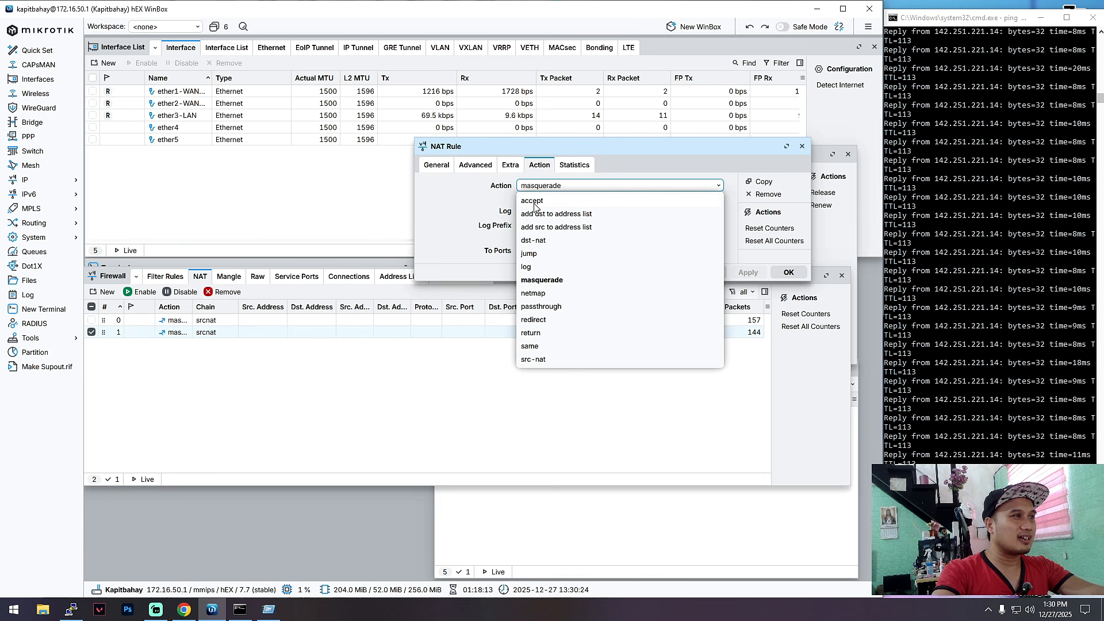
left_click(635, 187)
left_click(789, 272)
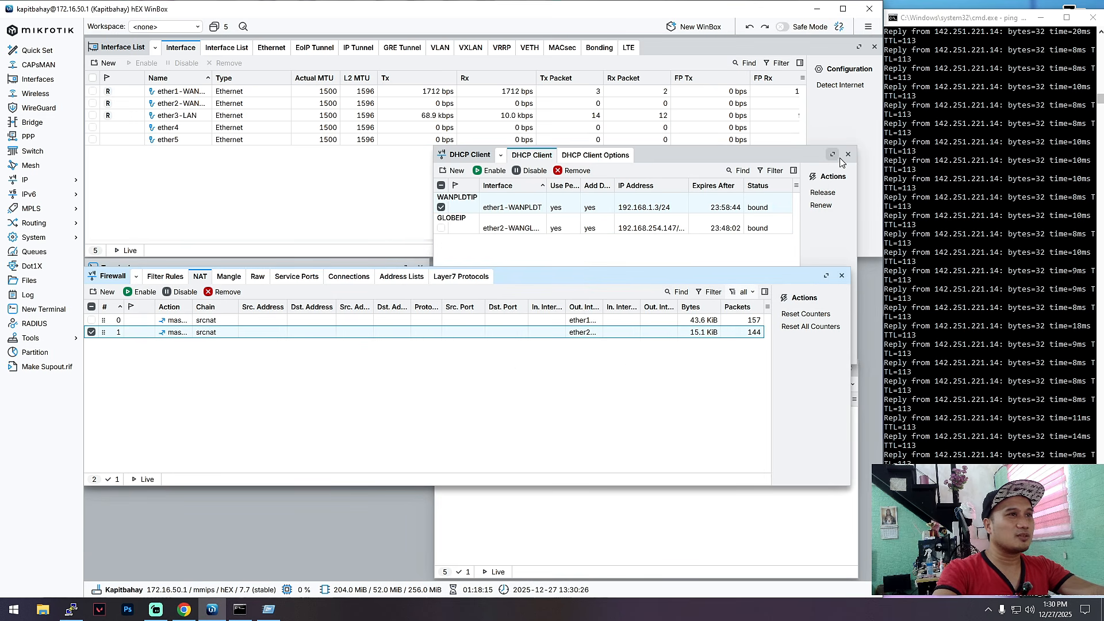
left_click(842, 276)
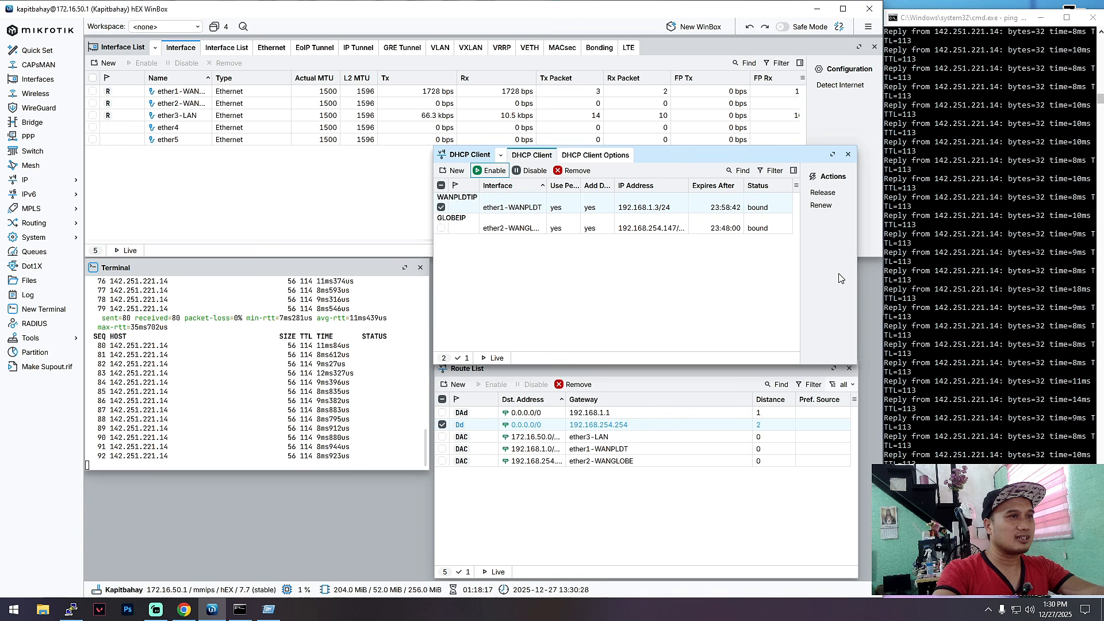
mouse_move(707, 160)
left_mouse_down()
mouse_move(799, 156)
mouse_move(714, 163)
left_mouse_up()
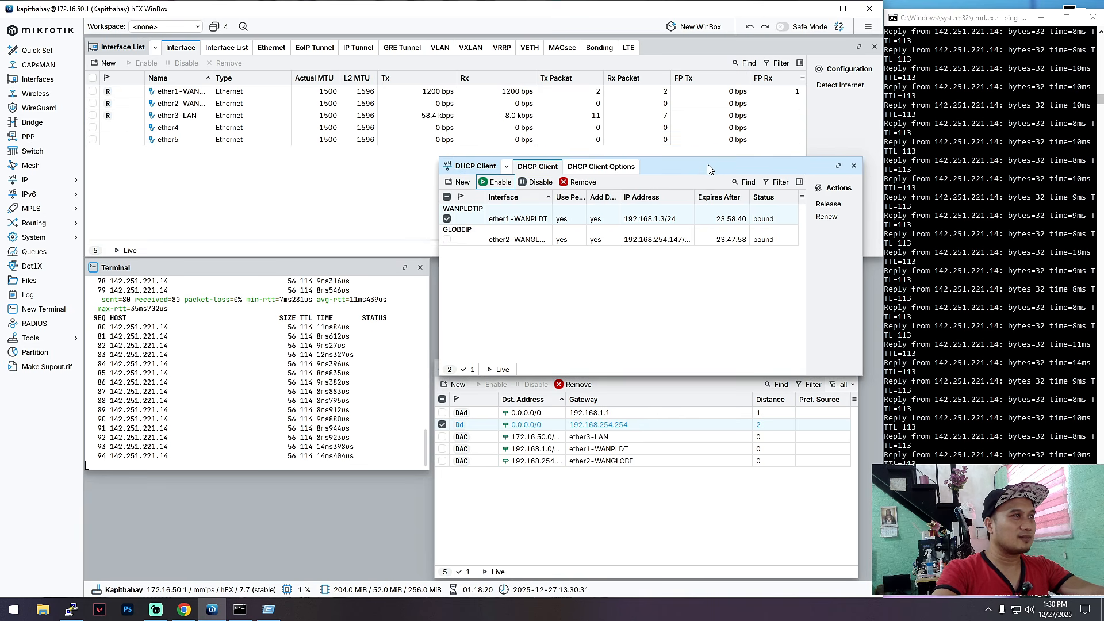
left_click(638, 382)
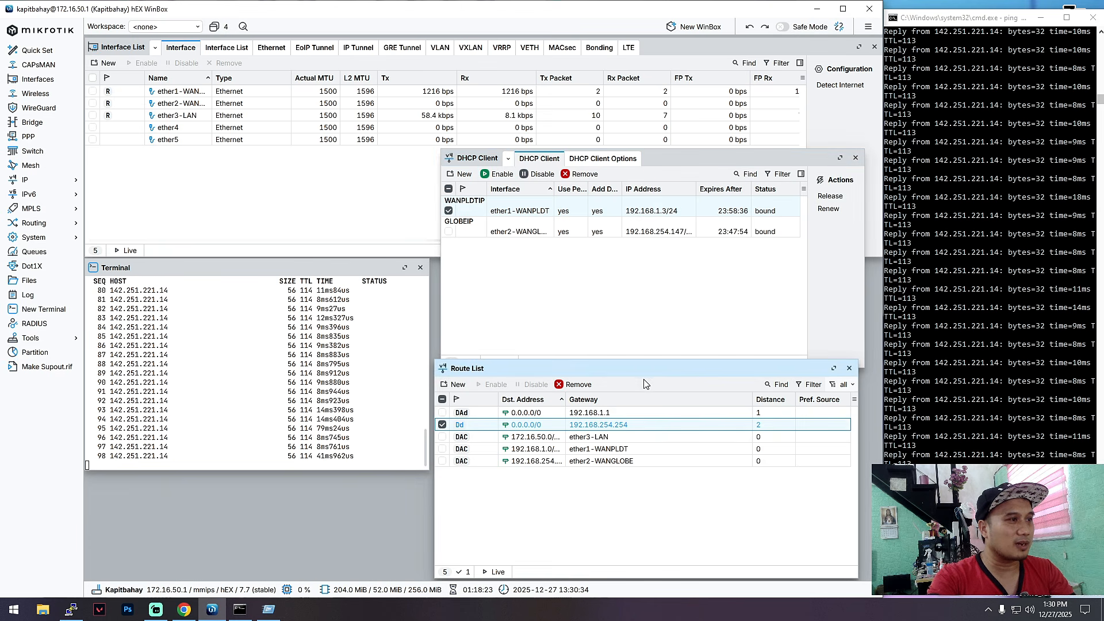
left_click(849, 368)
left_click_drag(730, 161, 729, 273)
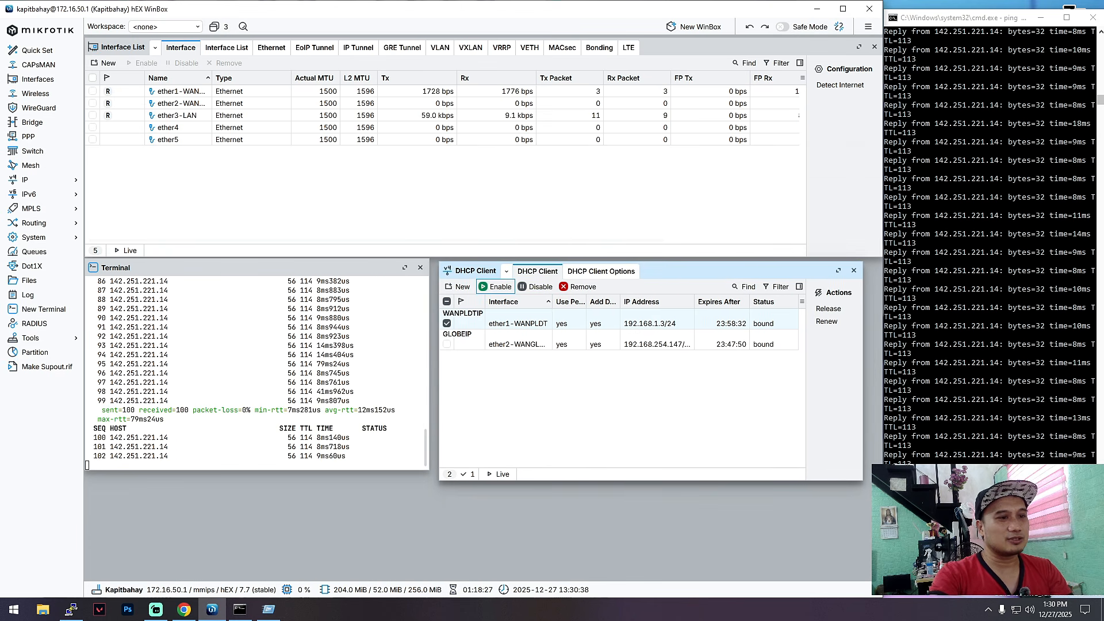
key("alt+Tab")
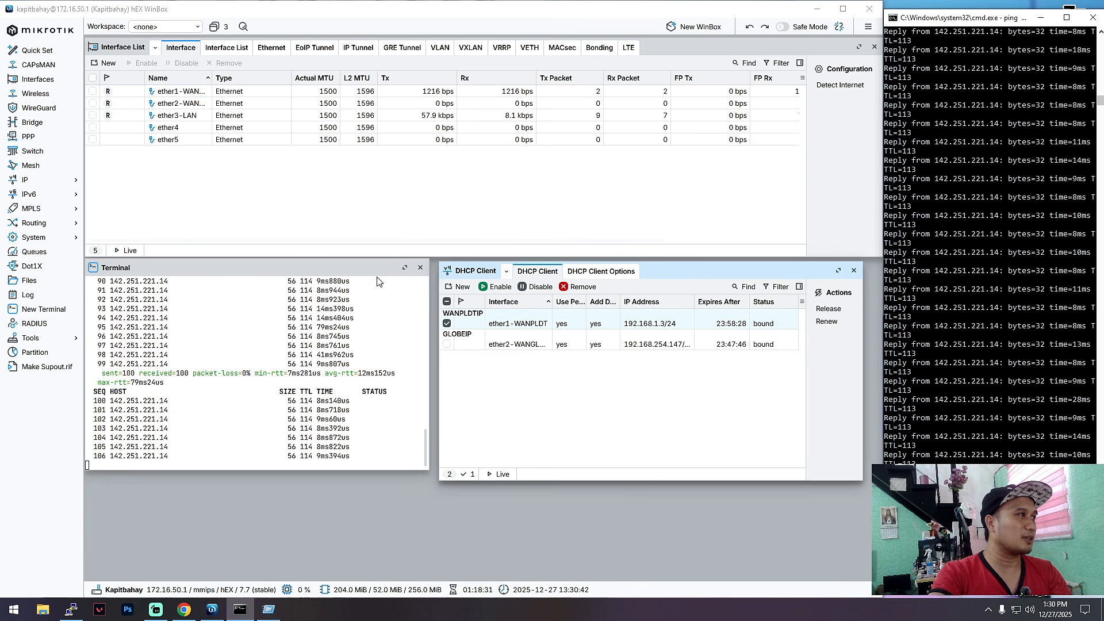
left_click(435, 92)
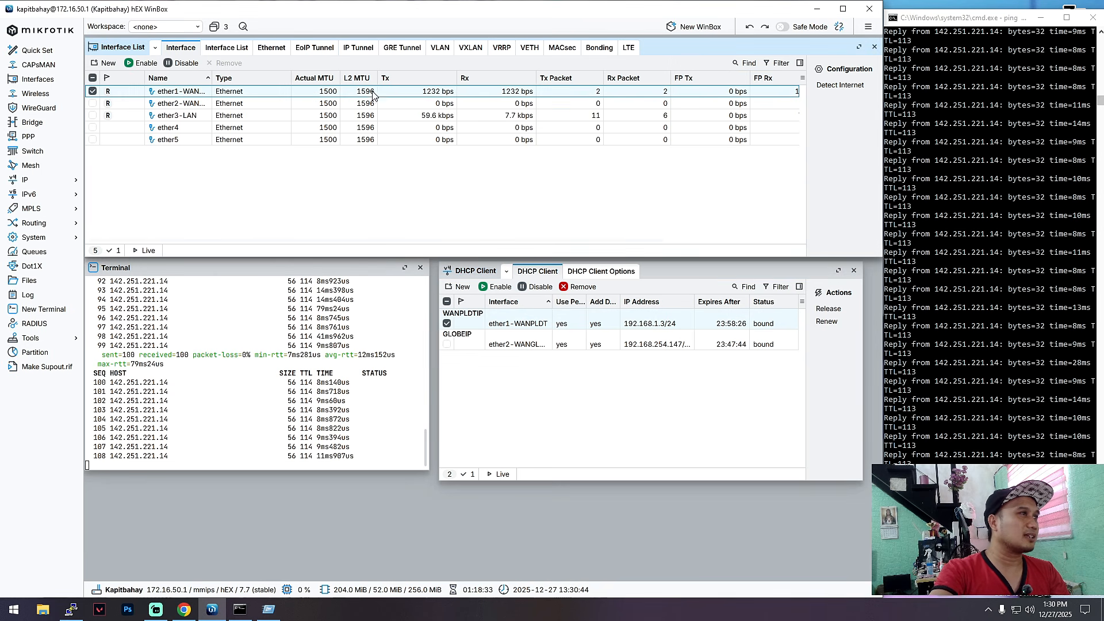
left_click(431, 104)
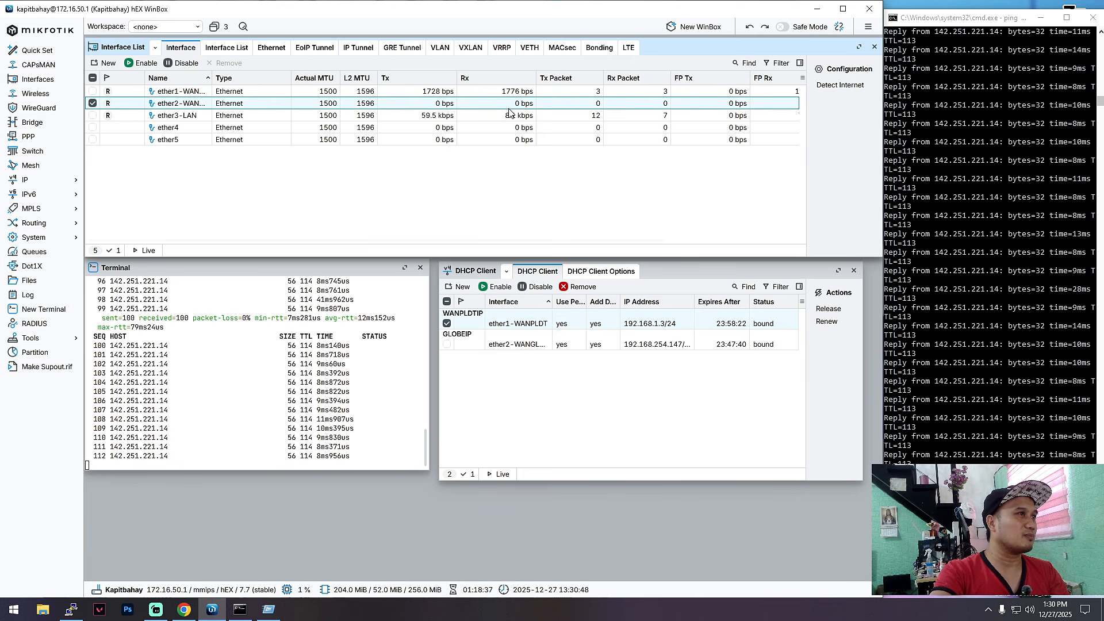
left_click(423, 92)
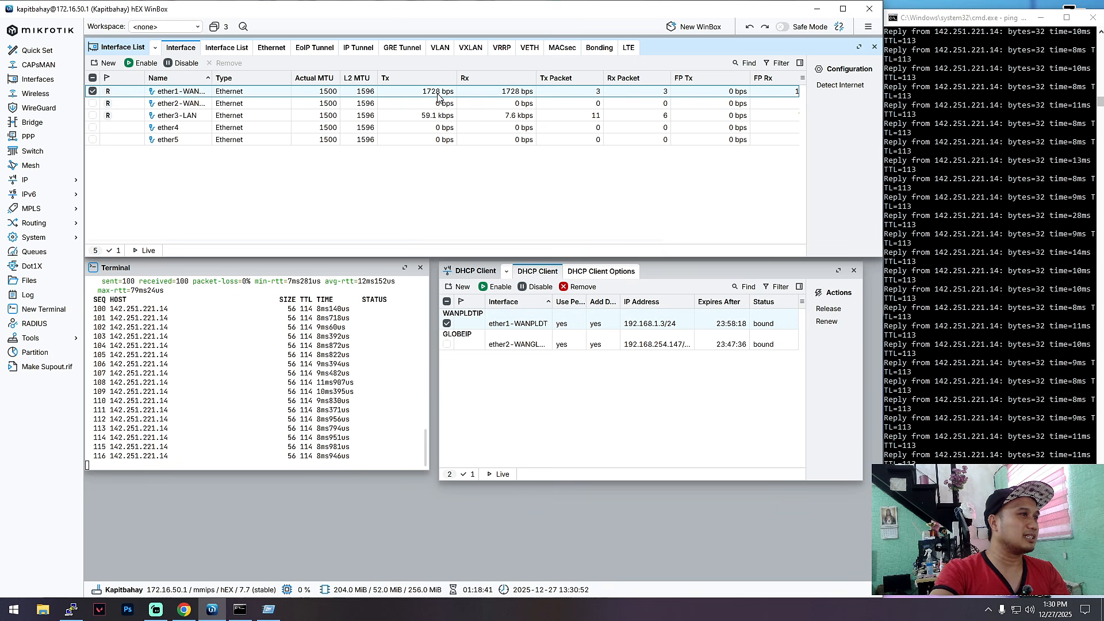
double_click(519, 325)
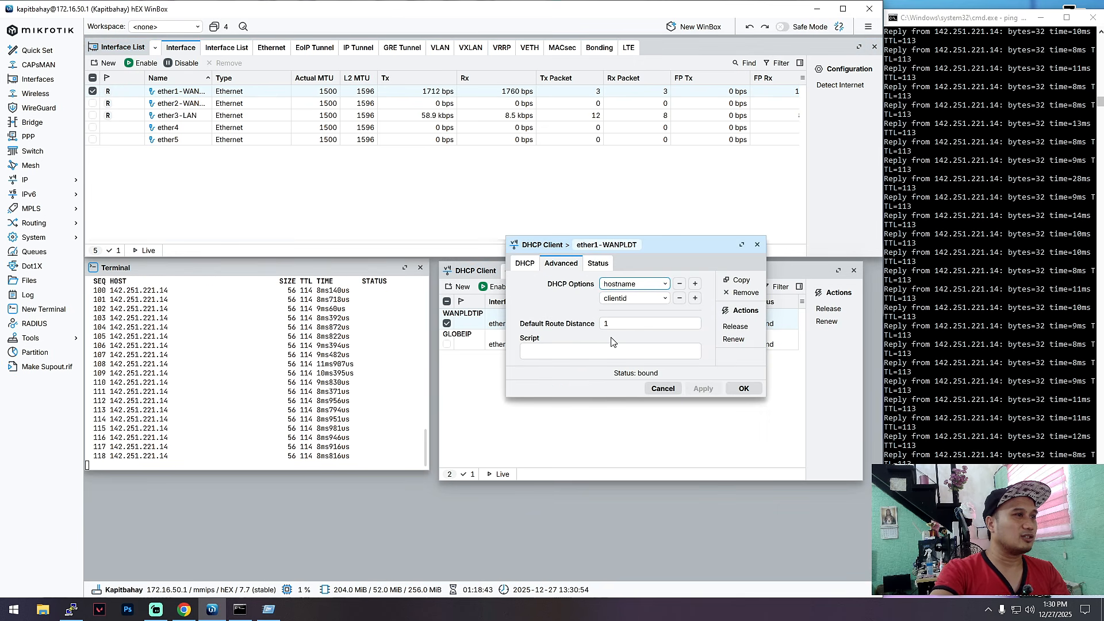
left_click(742, 388)
double_click(520, 344)
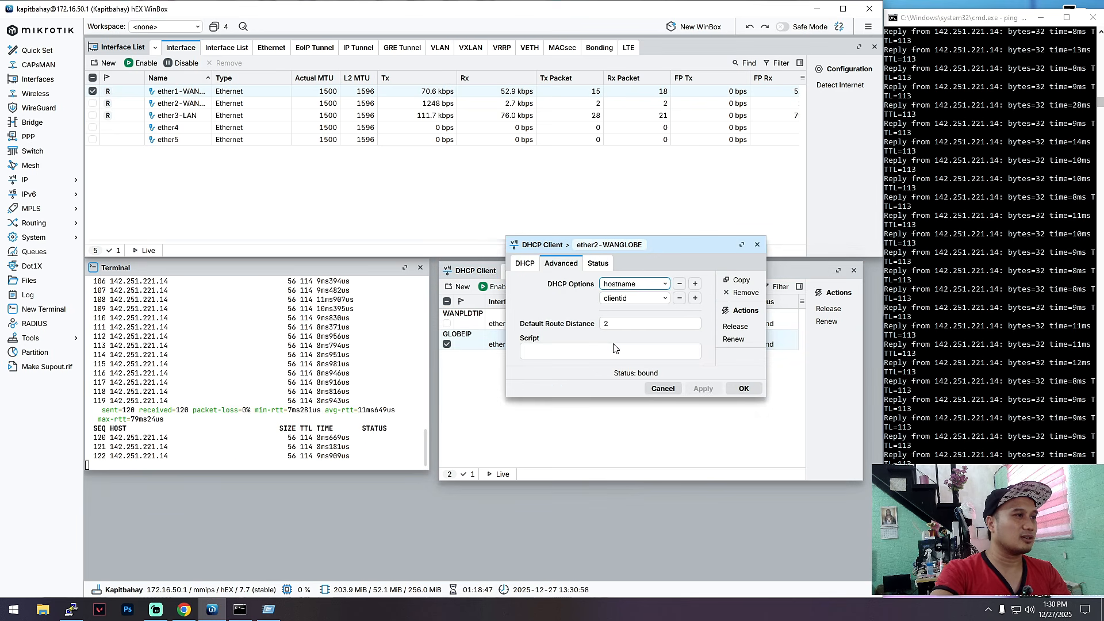
left_click(744, 388)
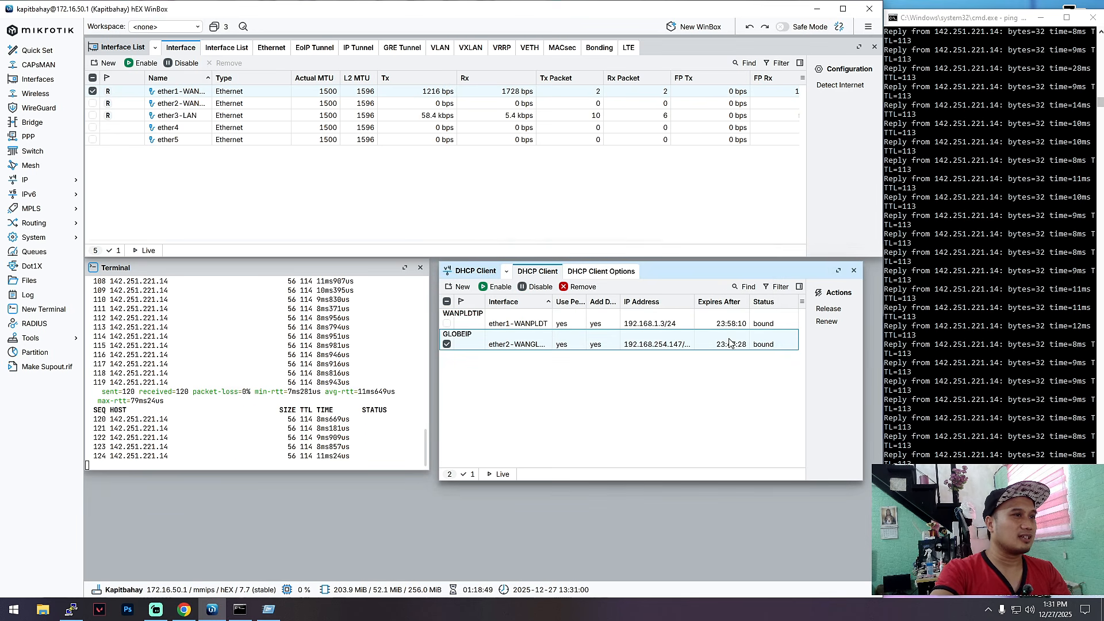
left_click(509, 325)
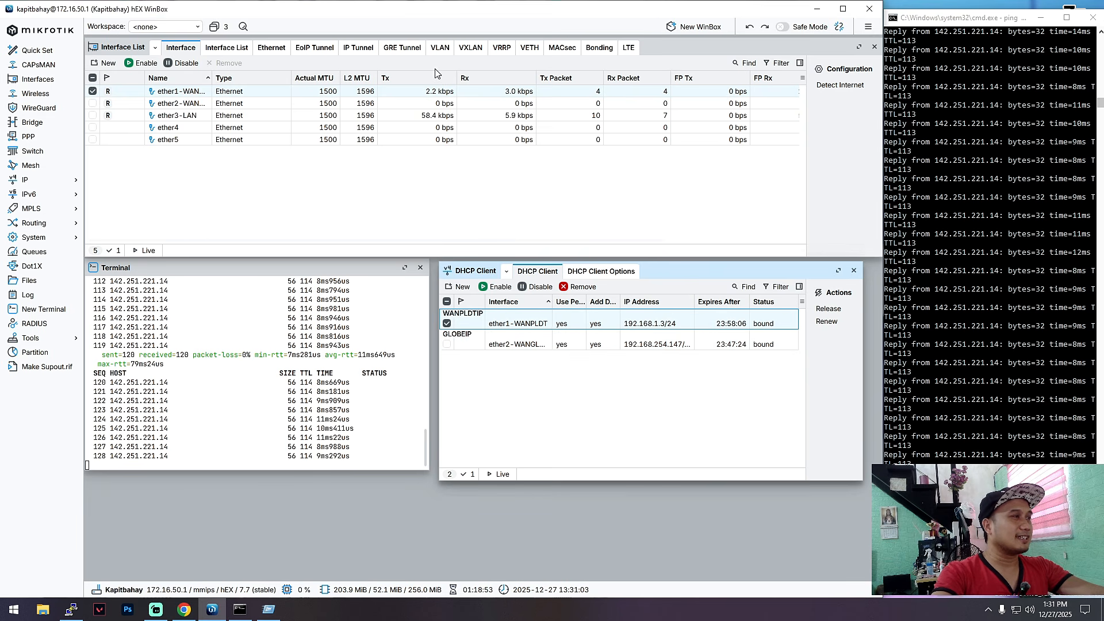
Step: Disable the WANPLDT DHCP client and restart the ping to 142.251.221.14 to test failover to WANGLOBE
left_click(541, 292)
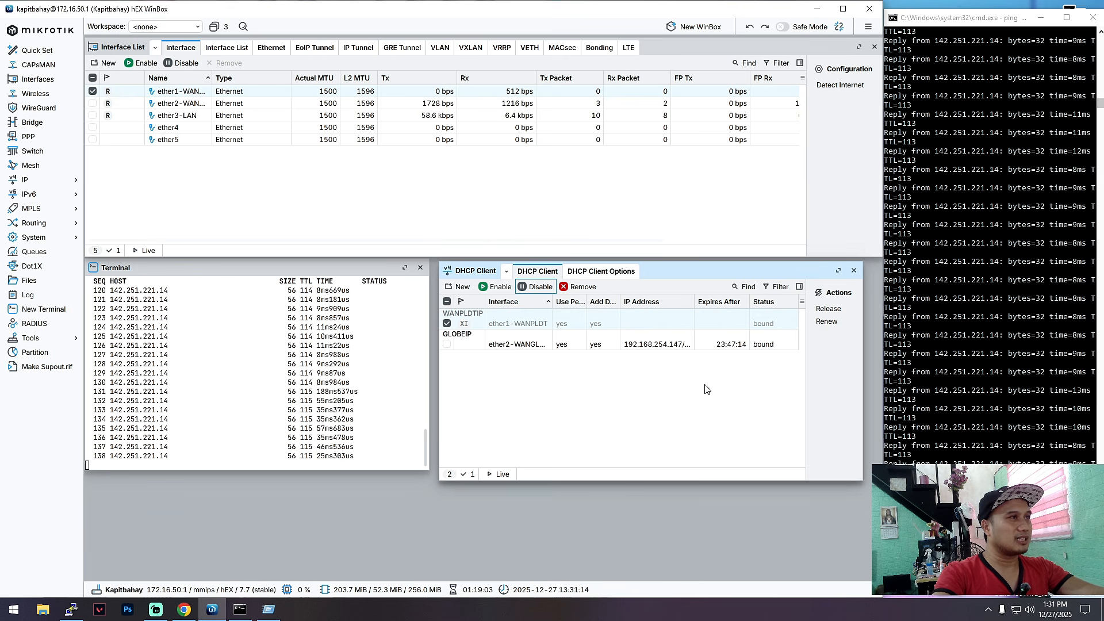
key("ctrl+c")
key("alt+Tab")
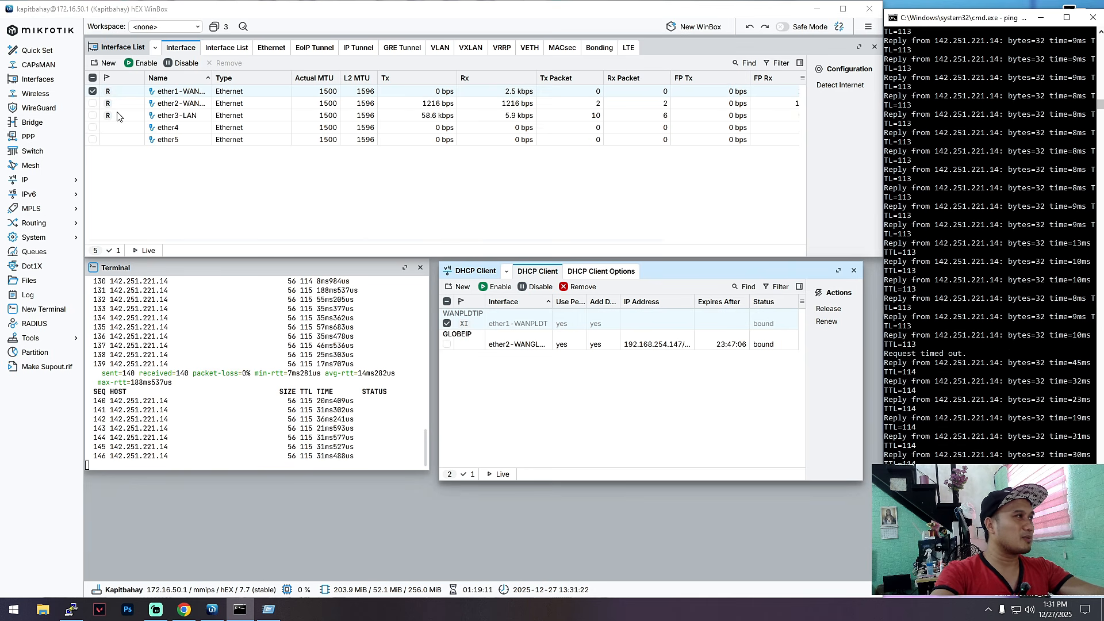
left_click(182, 105)
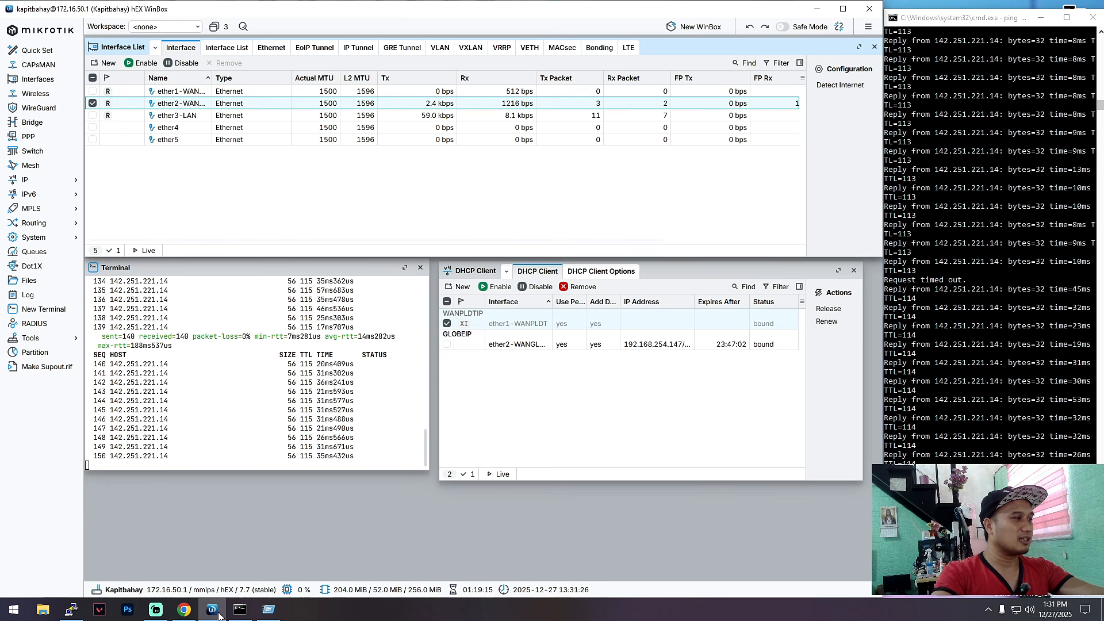
left_click(184, 610)
Step: Reload youtube.com to confirm browsing works over the backup WAN, then minimize Chrome
left_click(156, 38)
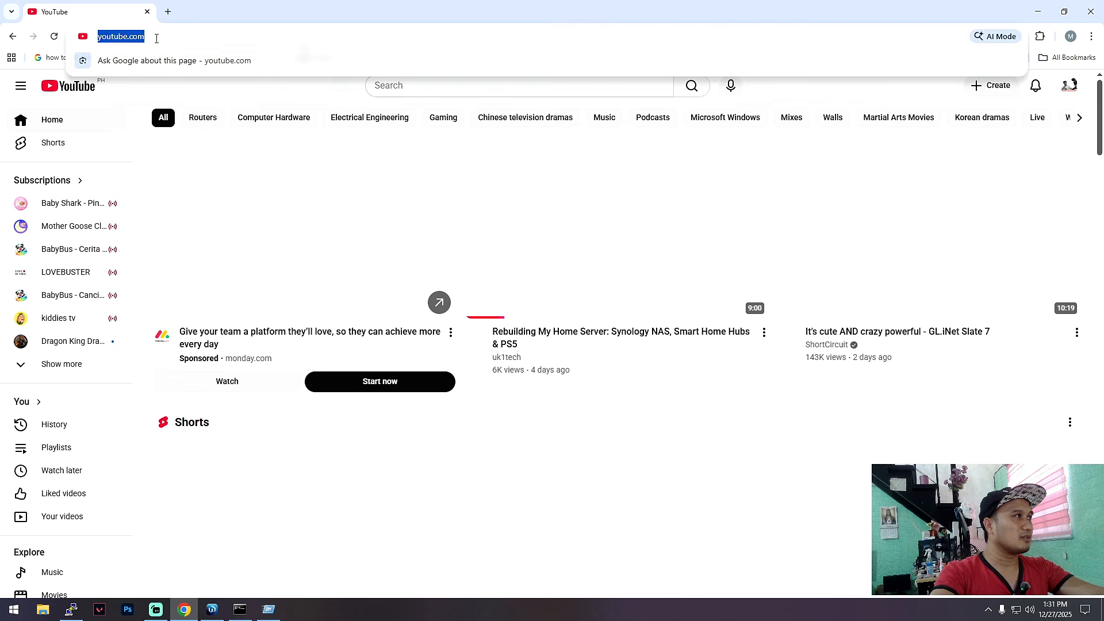
key("Return")
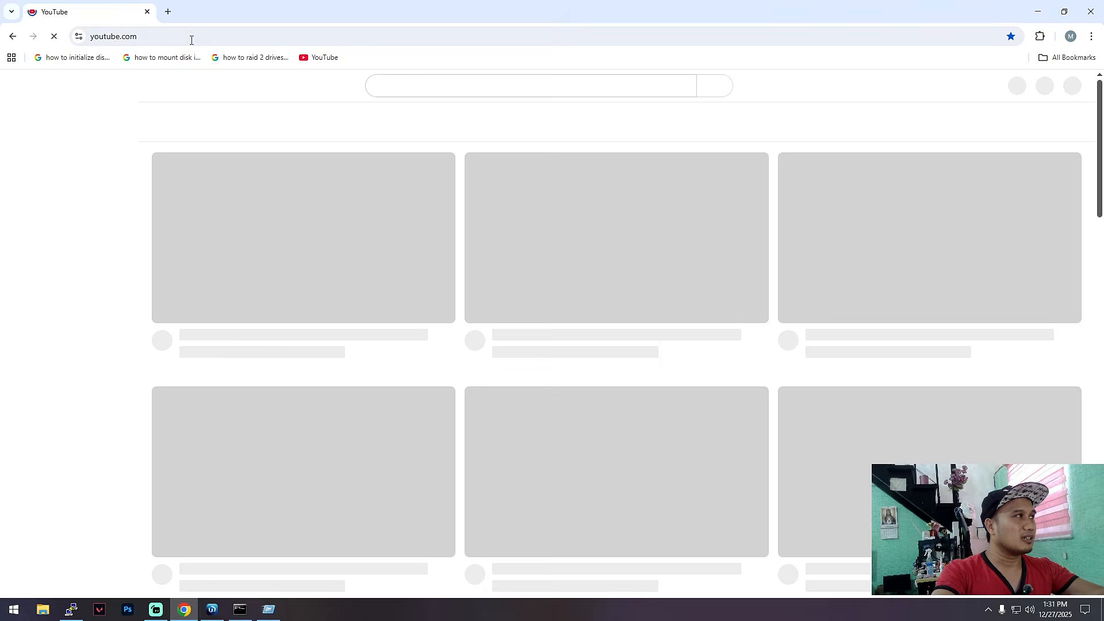
left_click(192, 40)
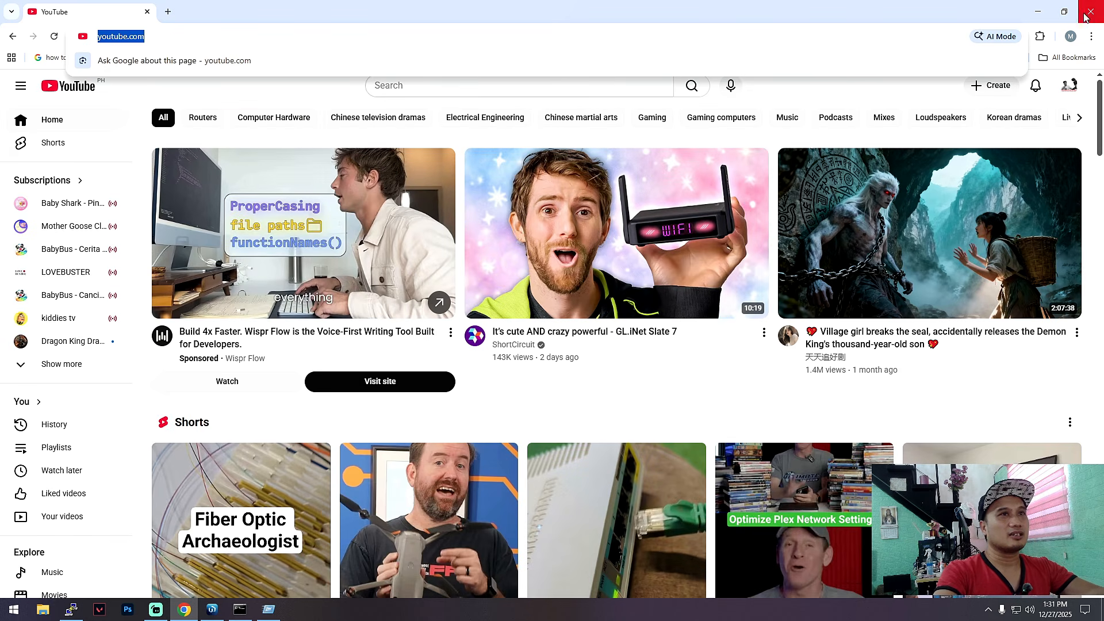
left_click(1041, 16)
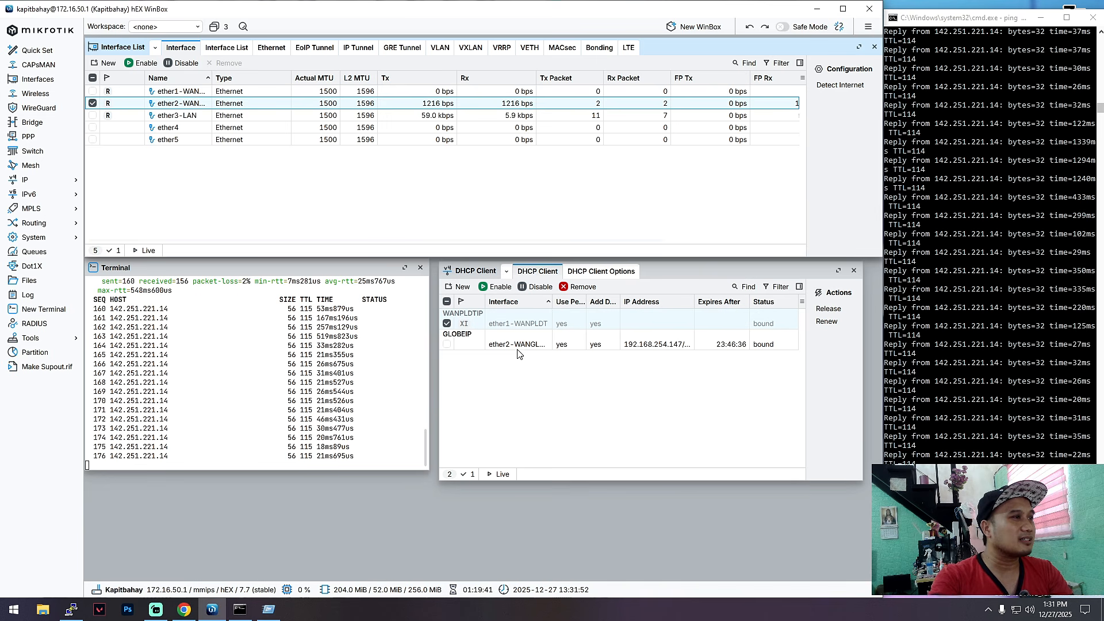
Step: Re-enable the WANPLDTIP DHCP client so ether1 regains its 192.168.1.3/24 lease
left_click(525, 324)
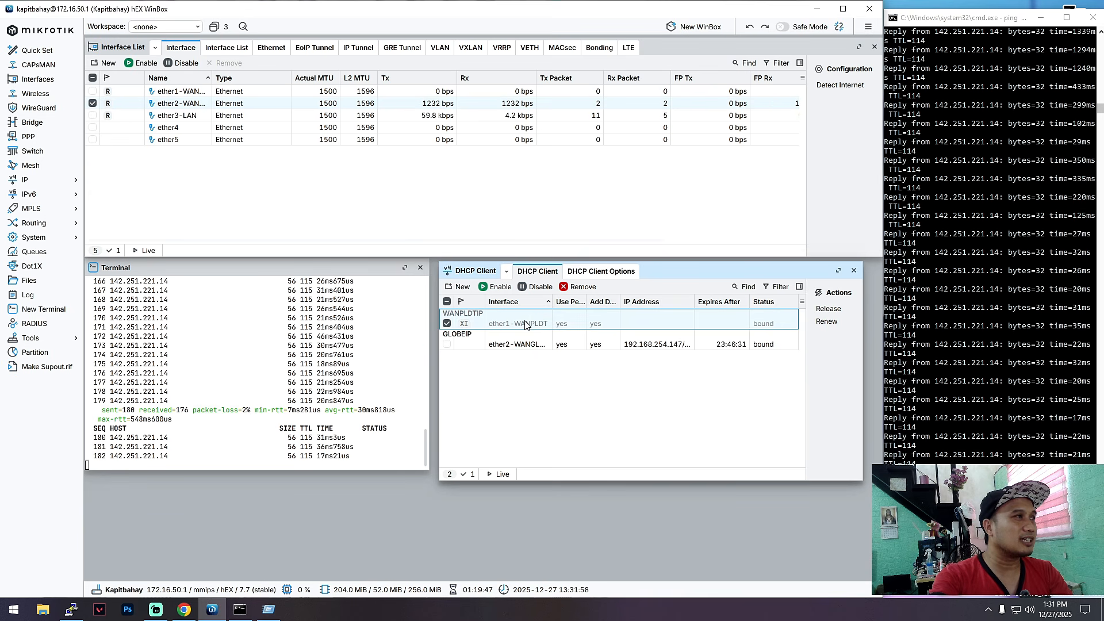
left_click(496, 286)
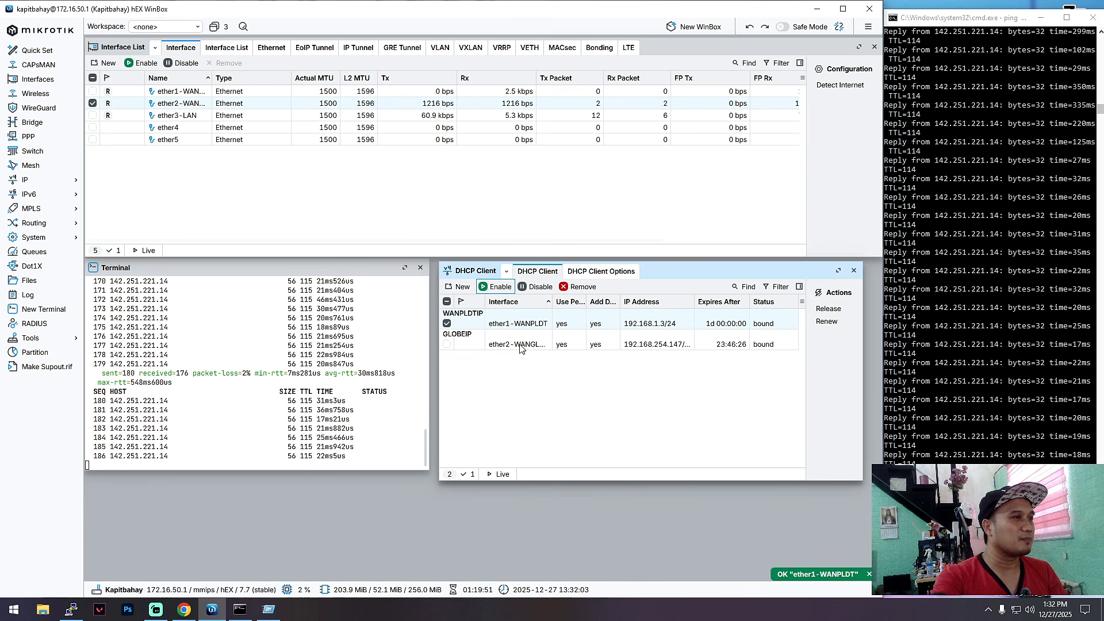
left_click(433, 107)
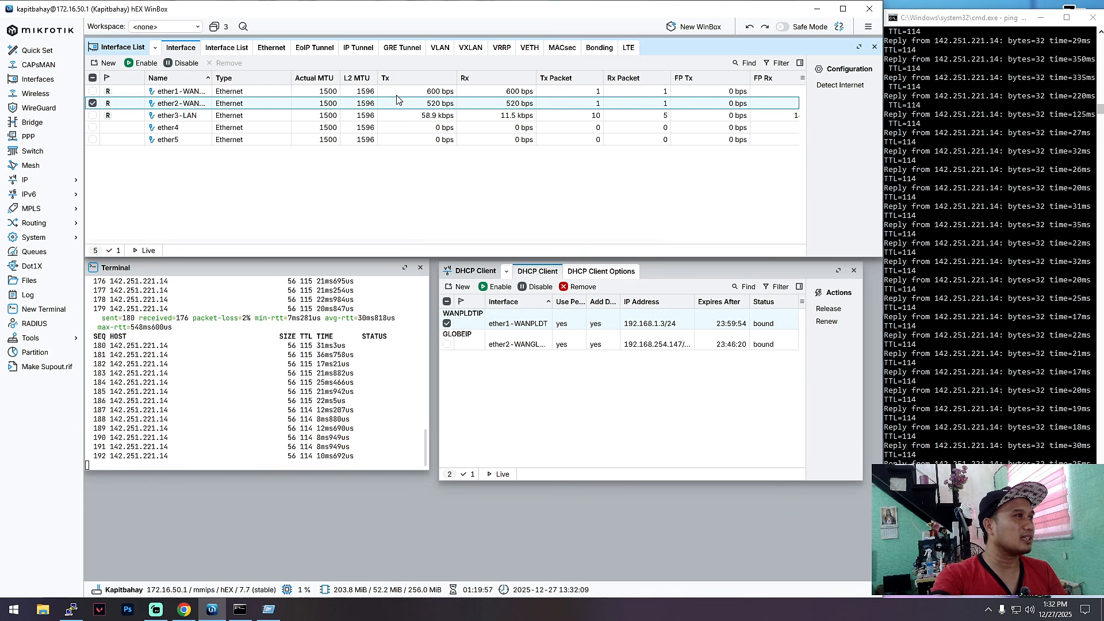
left_click(439, 92)
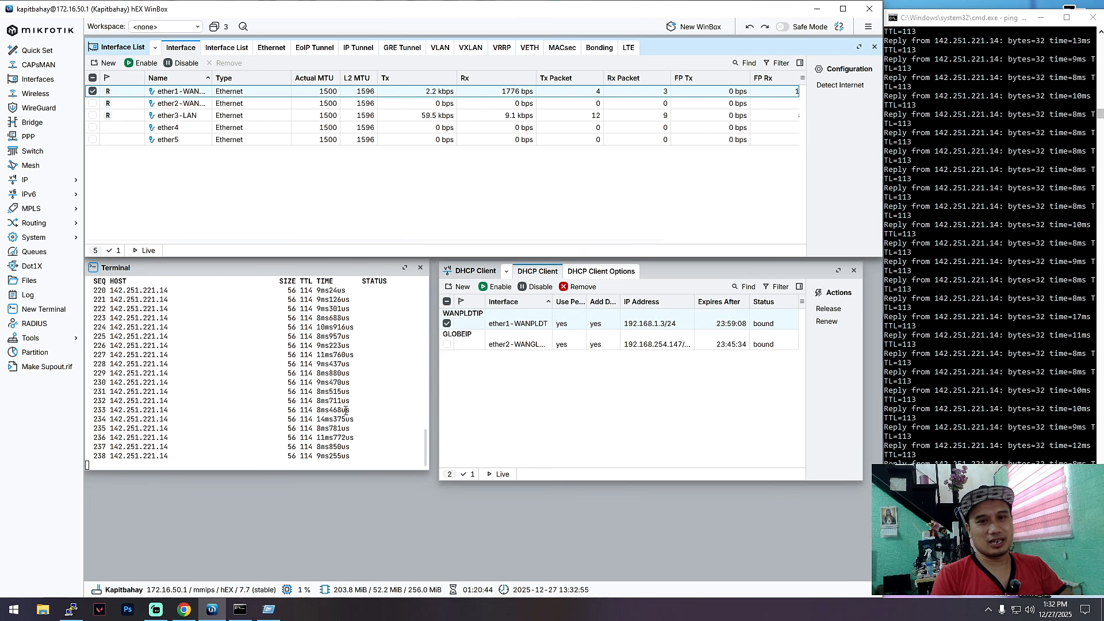
key("ctrl+c")
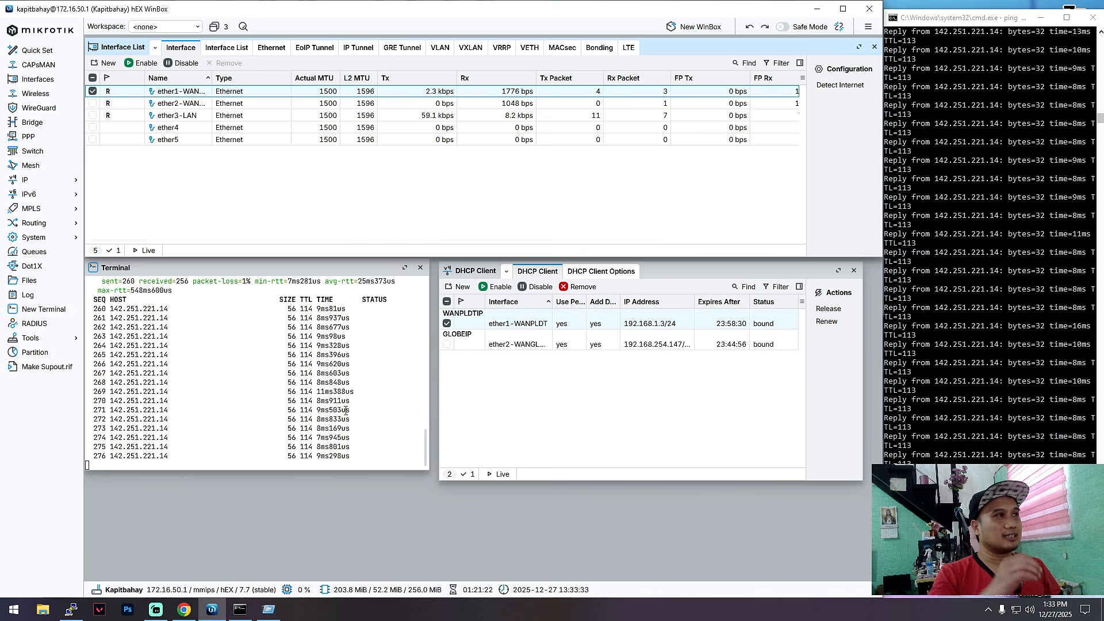
left_click(465, 48)
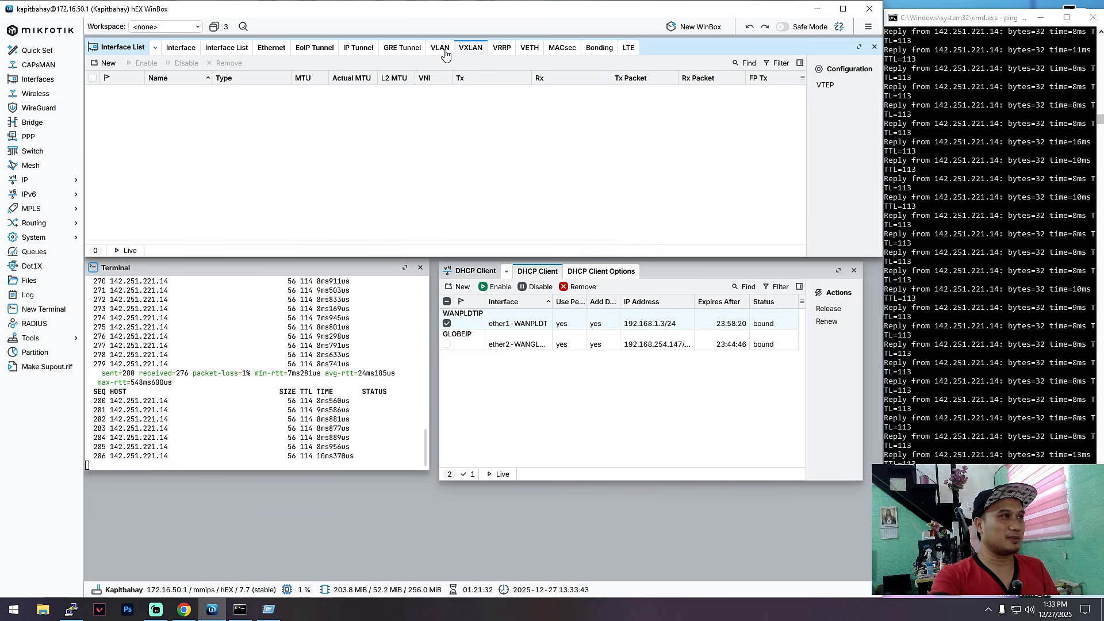
left_click(441, 46)
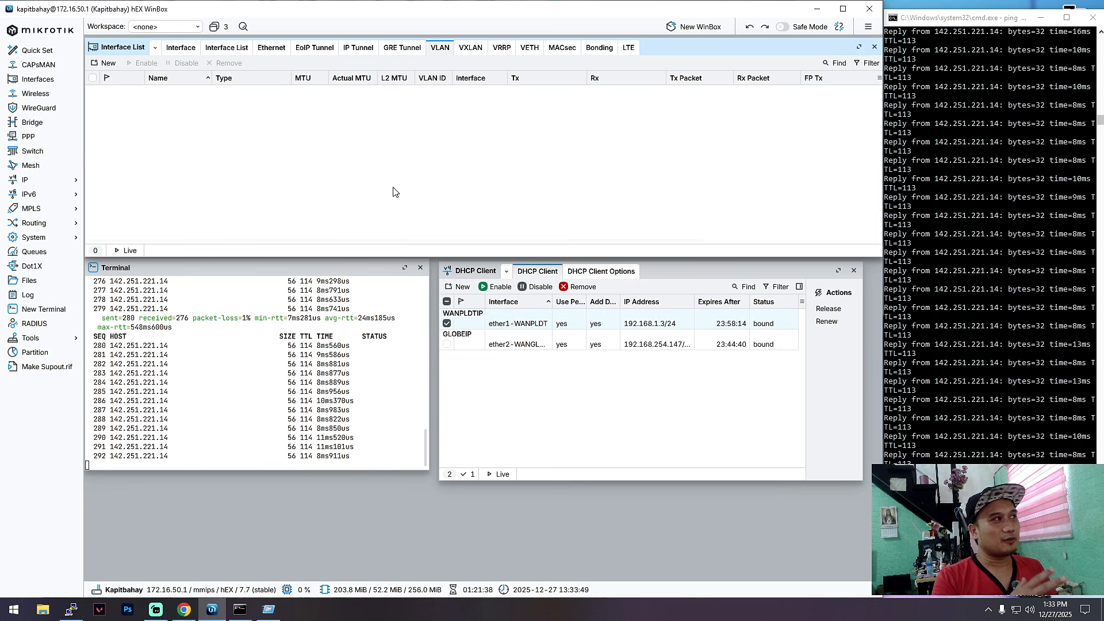
left_click(138, 49)
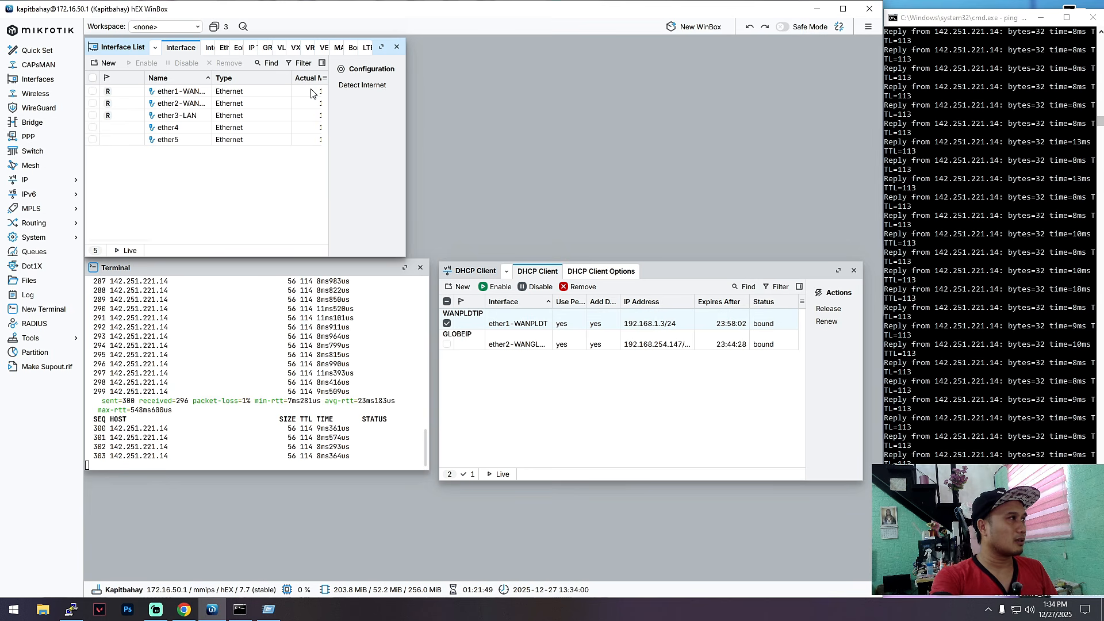
left_click_drag(411, 125, 864, 124)
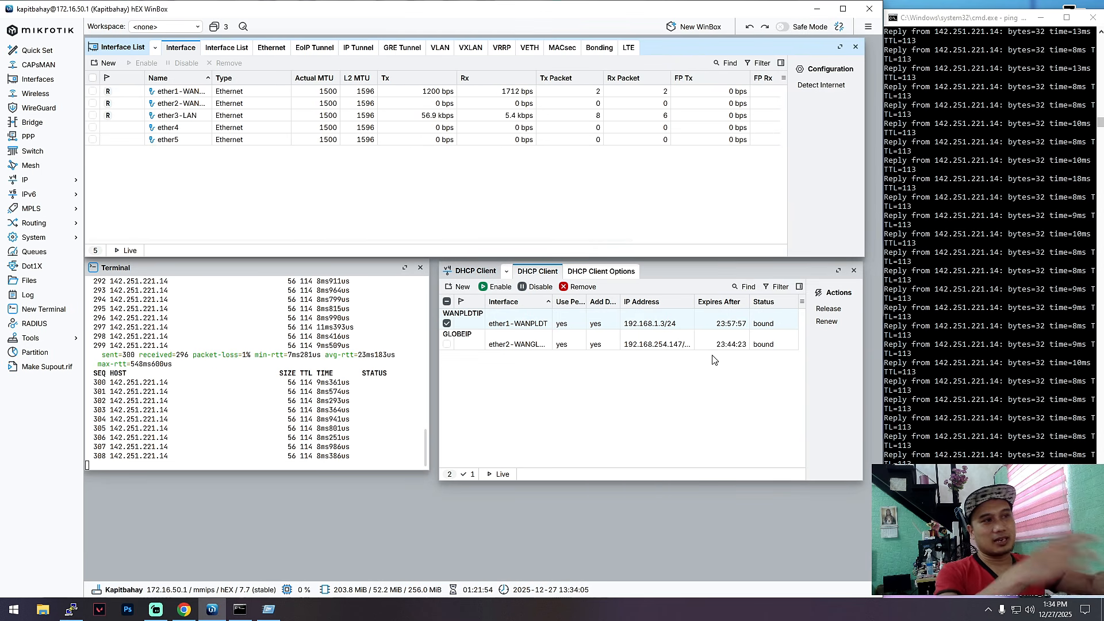
Step: Bring up the PuTTY switch session and dismiss its remote time-out error
left_click(71, 609)
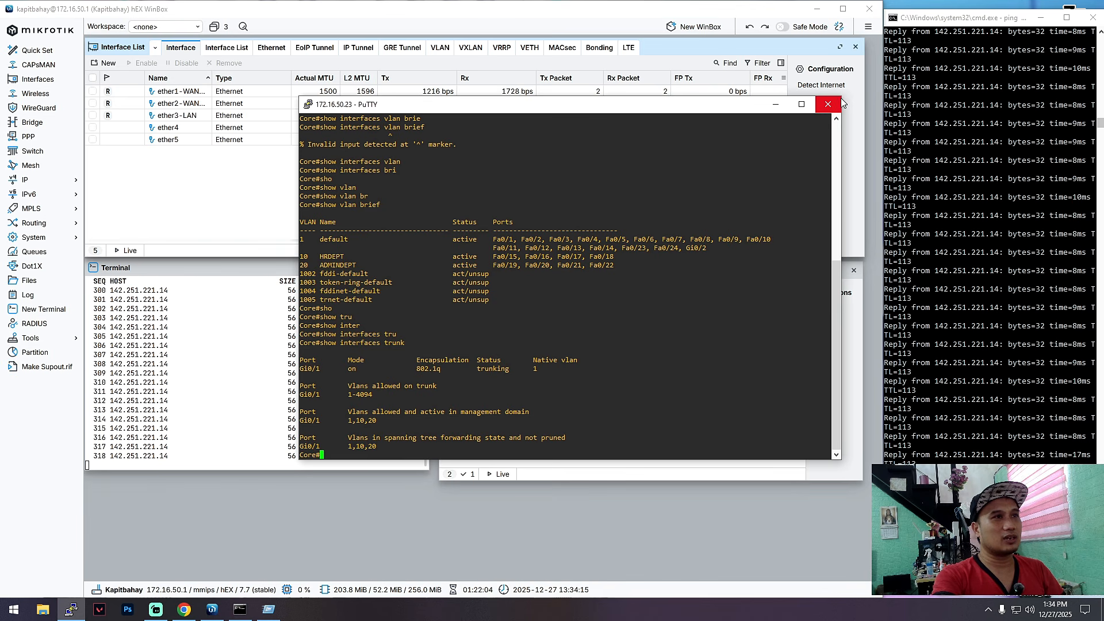
left_click_drag(752, 104, 752, 251)
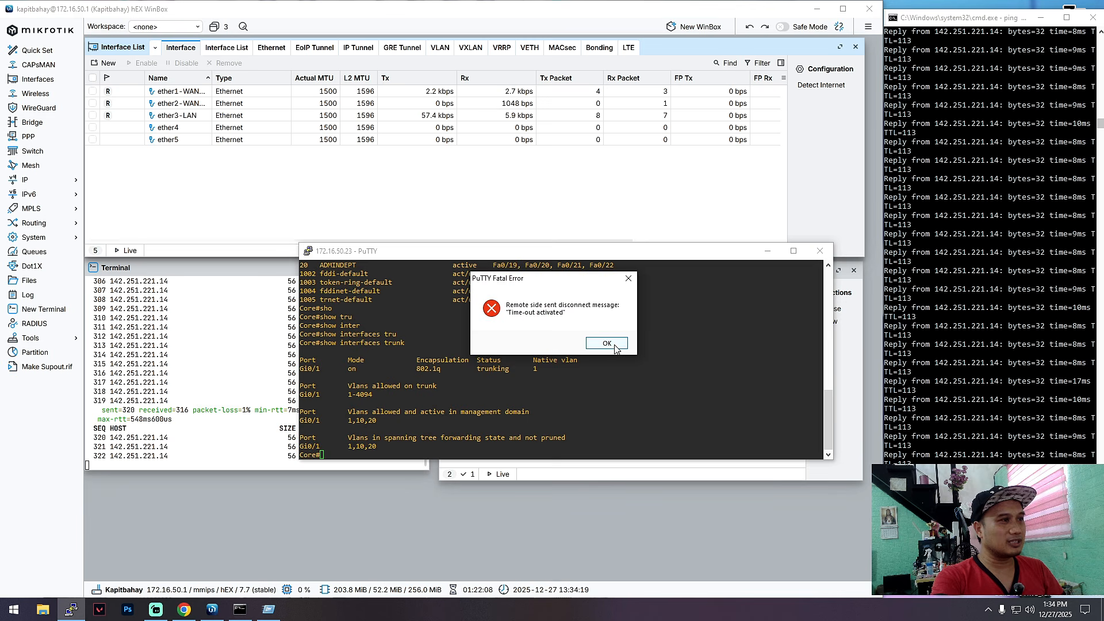
left_click(607, 344)
left_click_drag(736, 255, 778, 312)
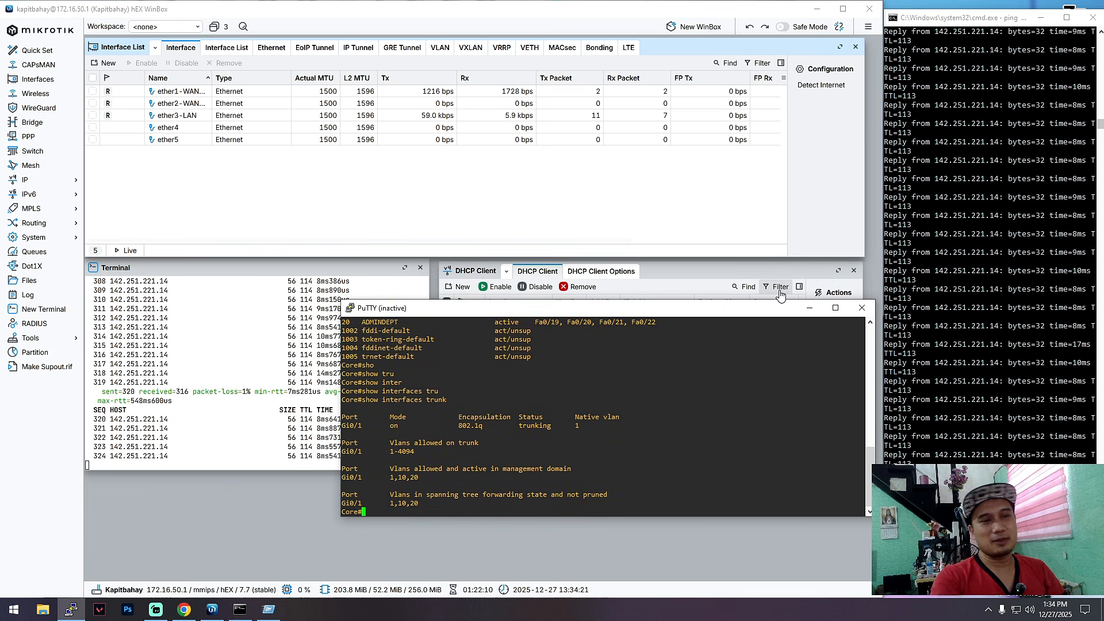